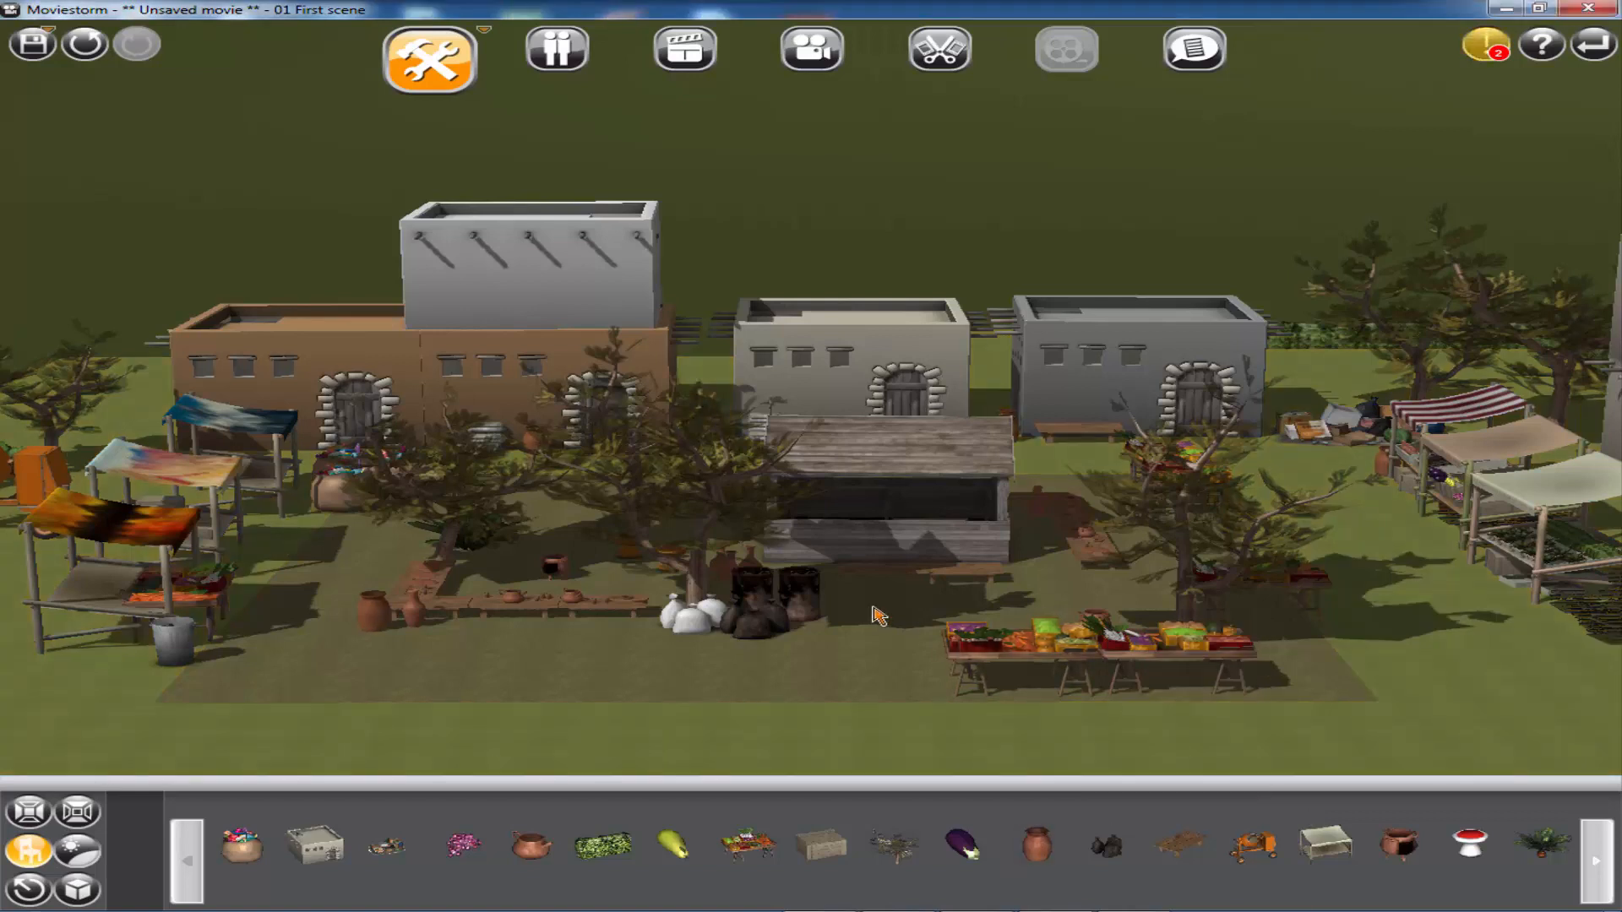
- Examine the whole market-square set from several angles, including the houses, stalls, trees and central wooden shelter
scroll(887, 621, "up", 3)
scroll(1080, 629, "down", 3)
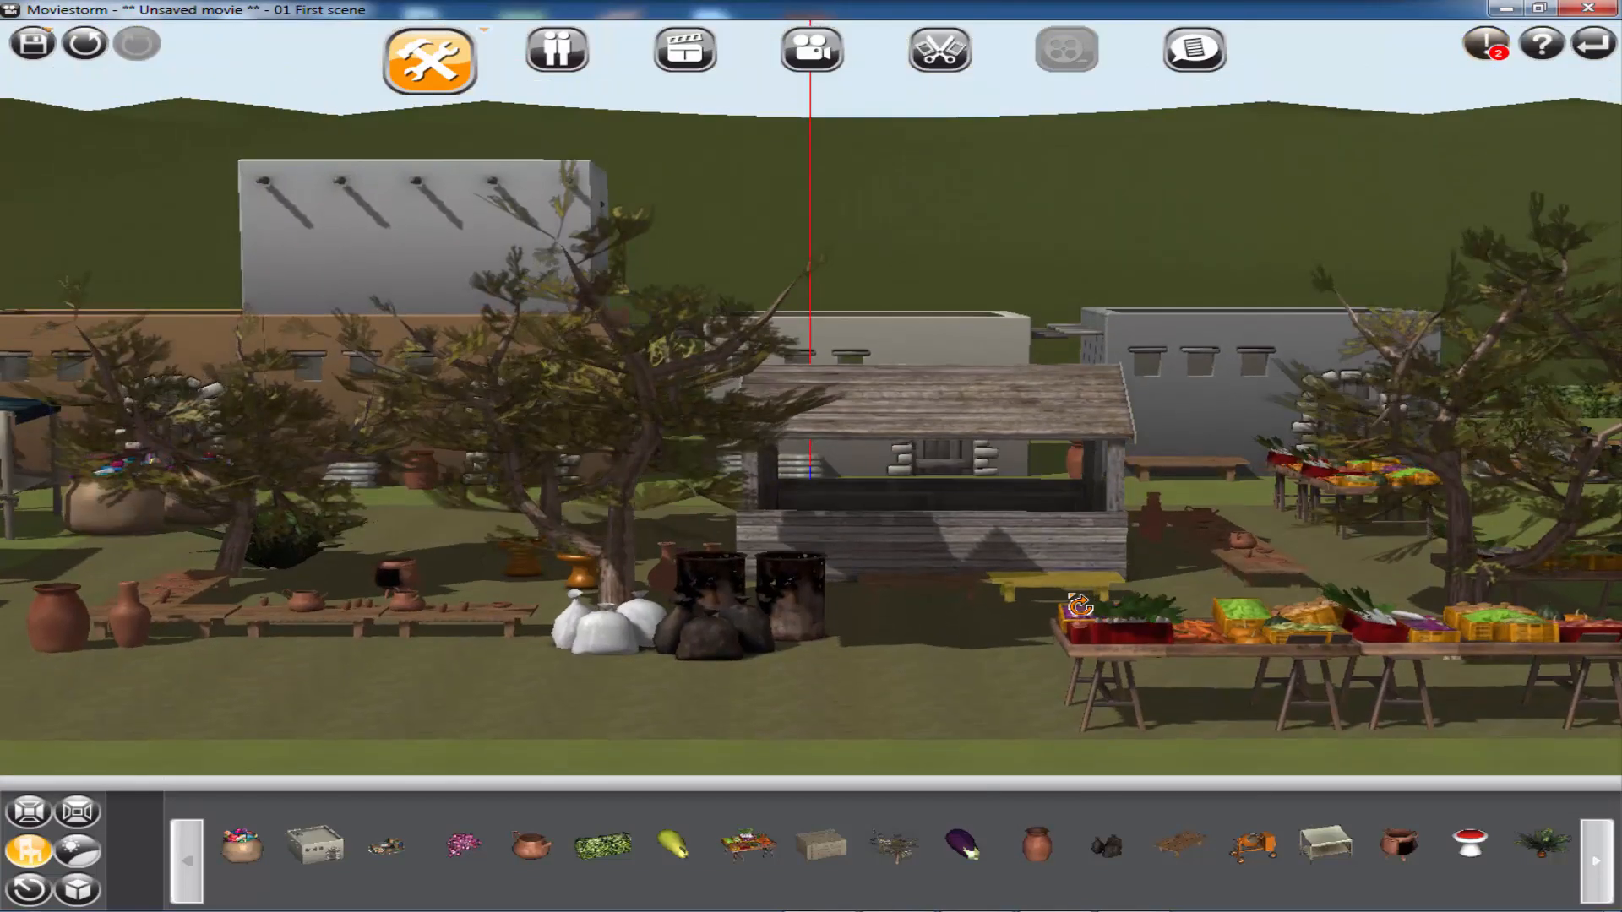
scroll(1099, 602, "down", 3)
right_click_drag(1099, 599, 1335, 688)
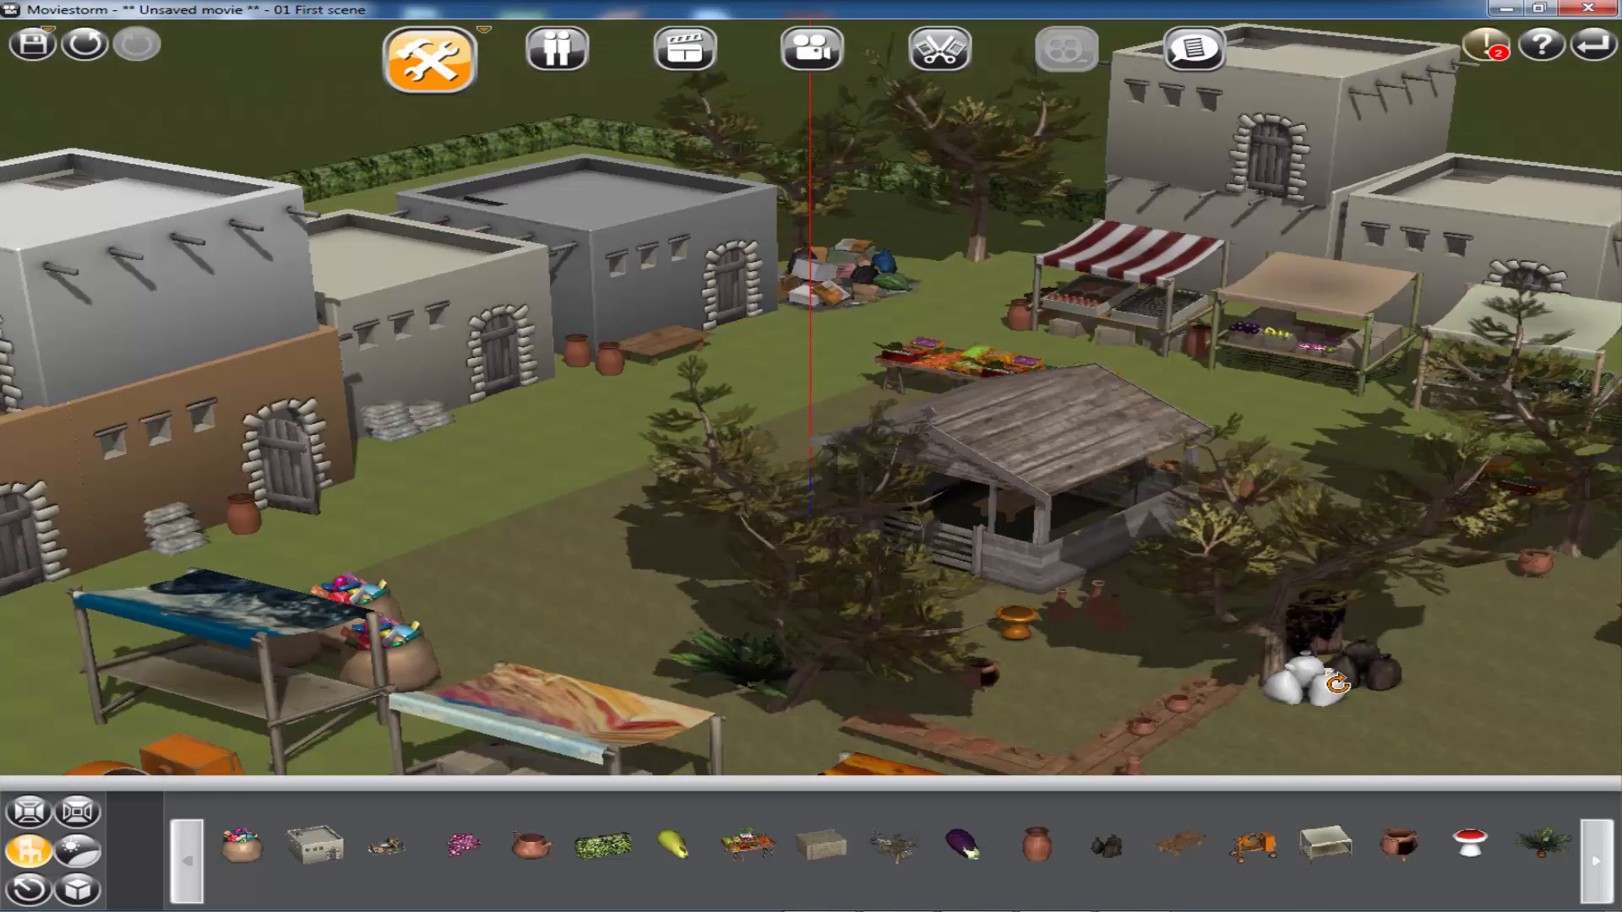
left_click_drag(1271, 634, 1005, 488)
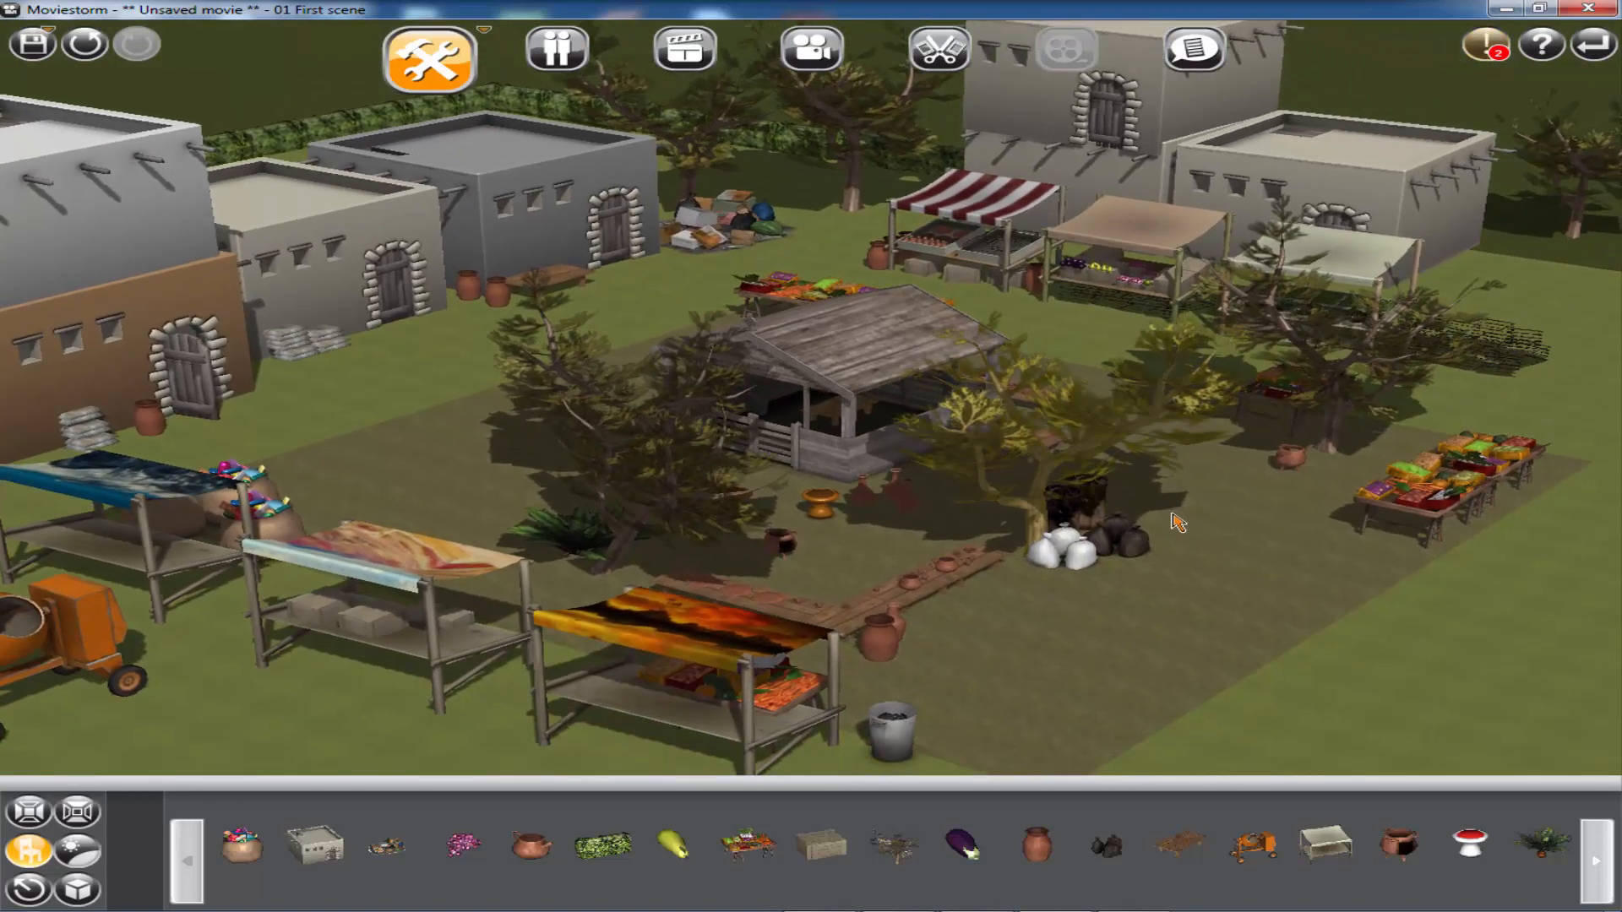
right_click_drag(1006, 490, 946, 519)
left_click_drag(1234, 548, 893, 540)
right_click_drag(929, 557, 1016, 602)
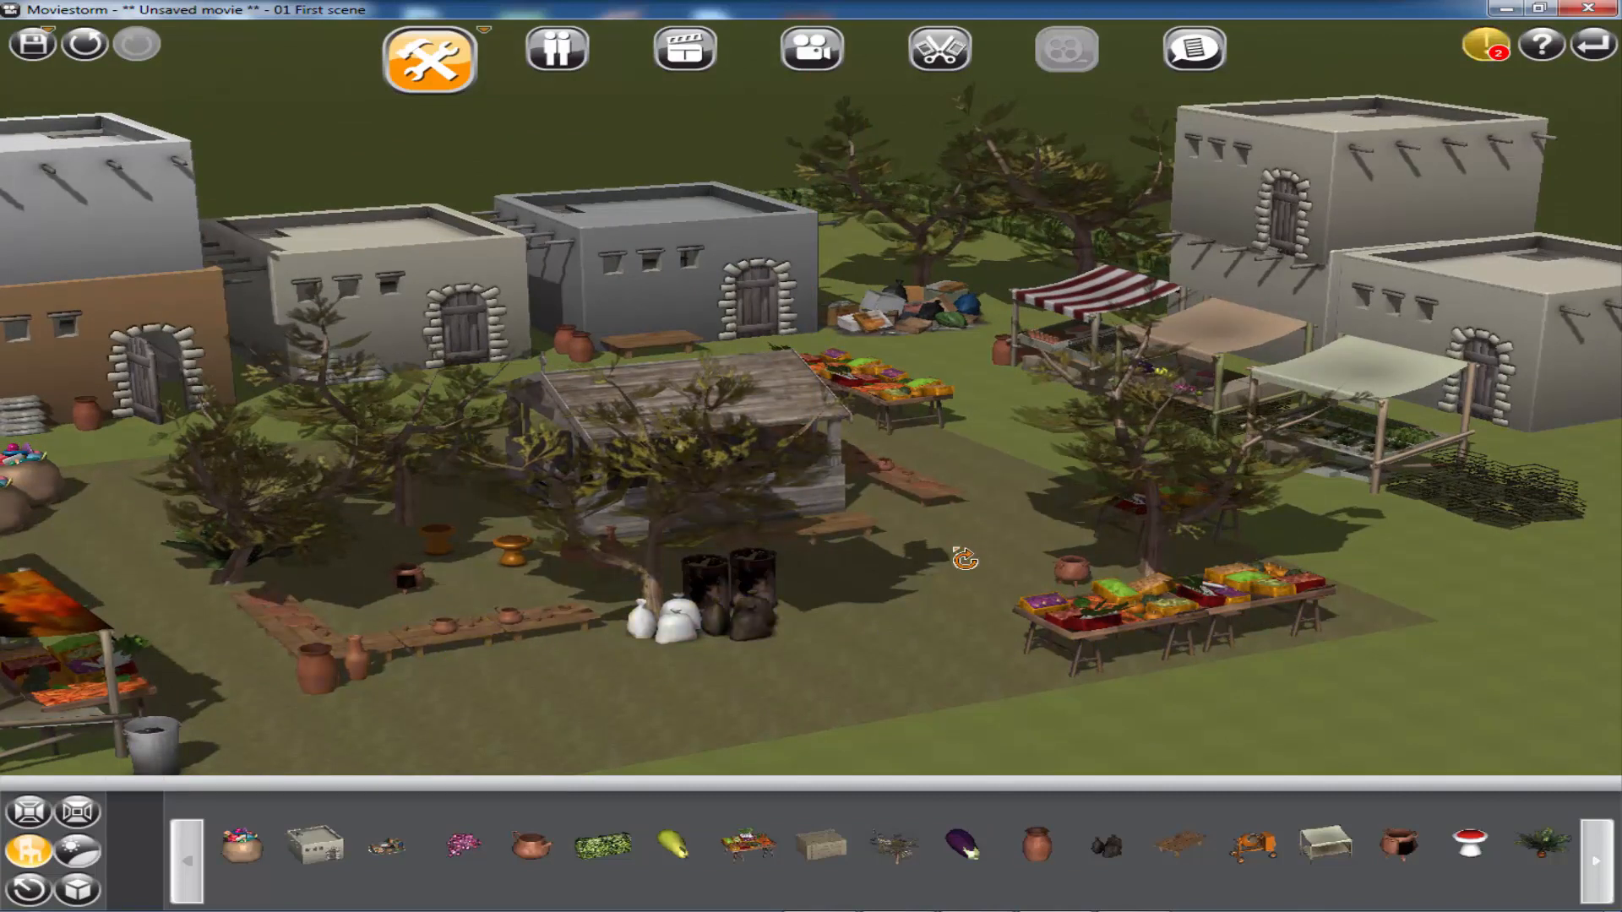
right_click_drag(965, 559, 783, 455)
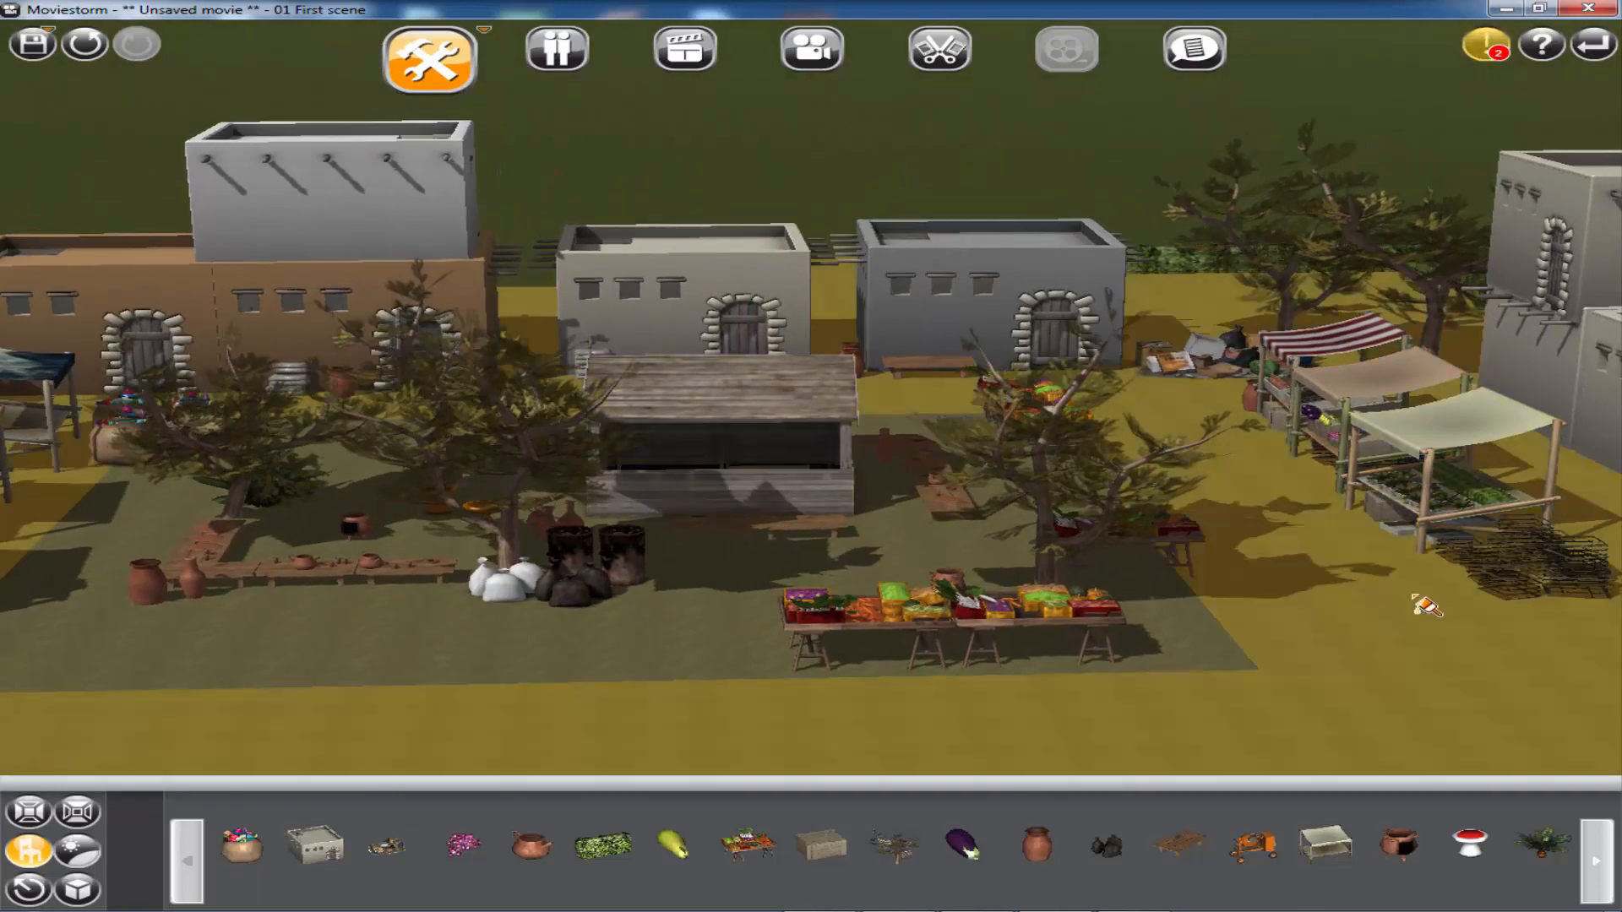
- Inspect the striped-canopy and beige-canopy stalls up close, including their crates, produce and clay pots
scroll(1437, 603, "up", 3)
left_click_drag(1437, 393, 885, 482)
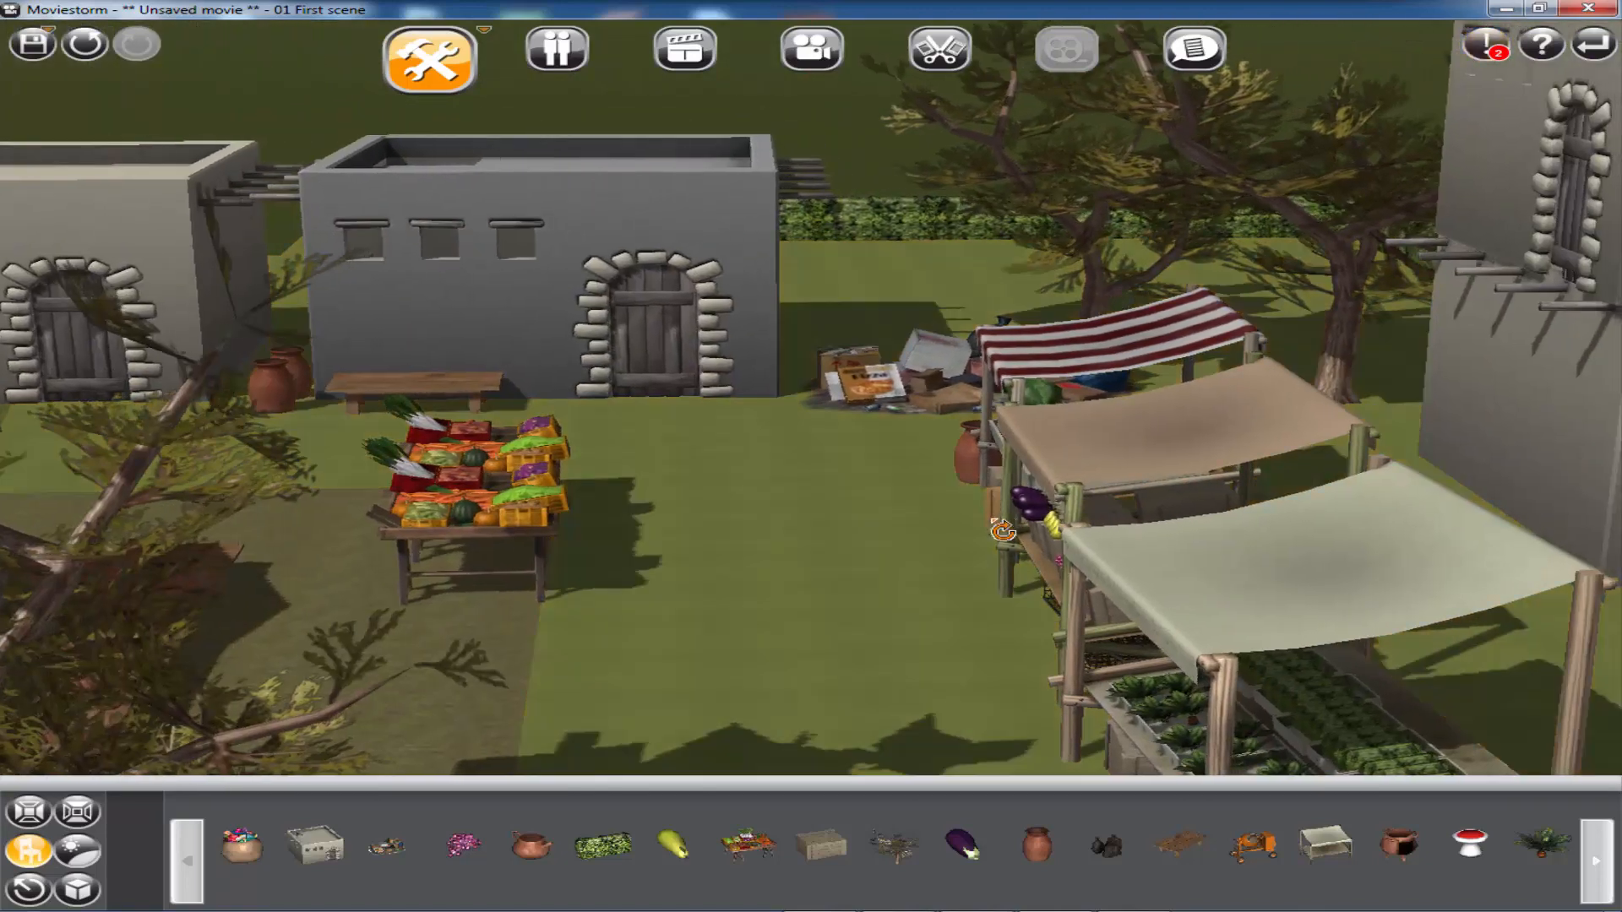
right_click_drag(1032, 500, 1177, 458)
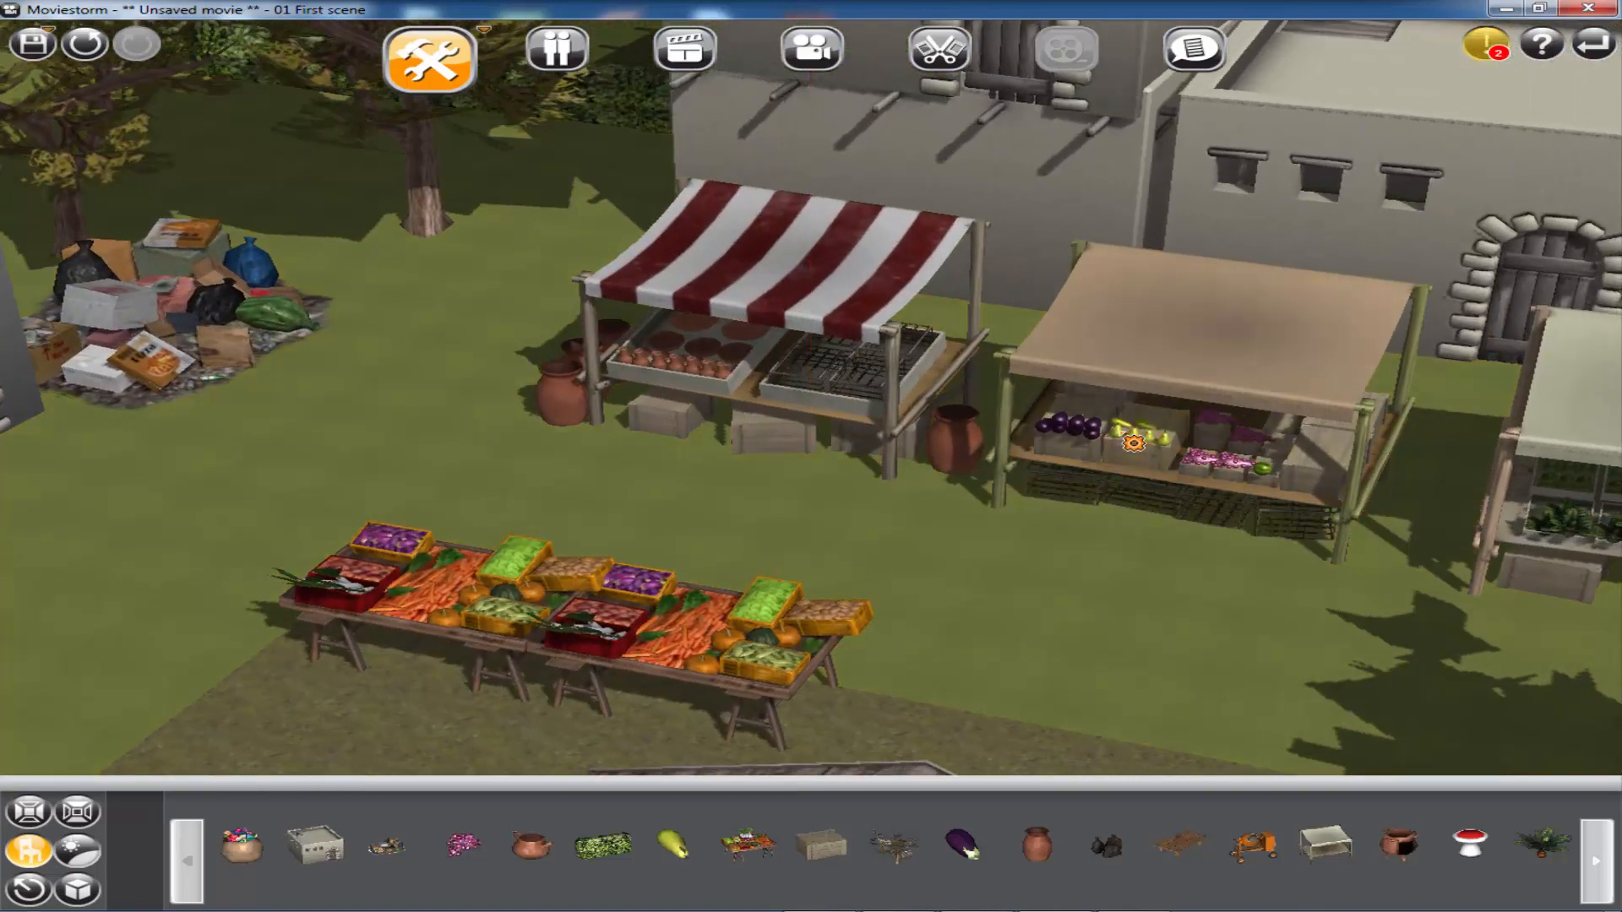
scroll(1318, 558, "up", 3)
left_click_drag(1355, 499, 970, 619)
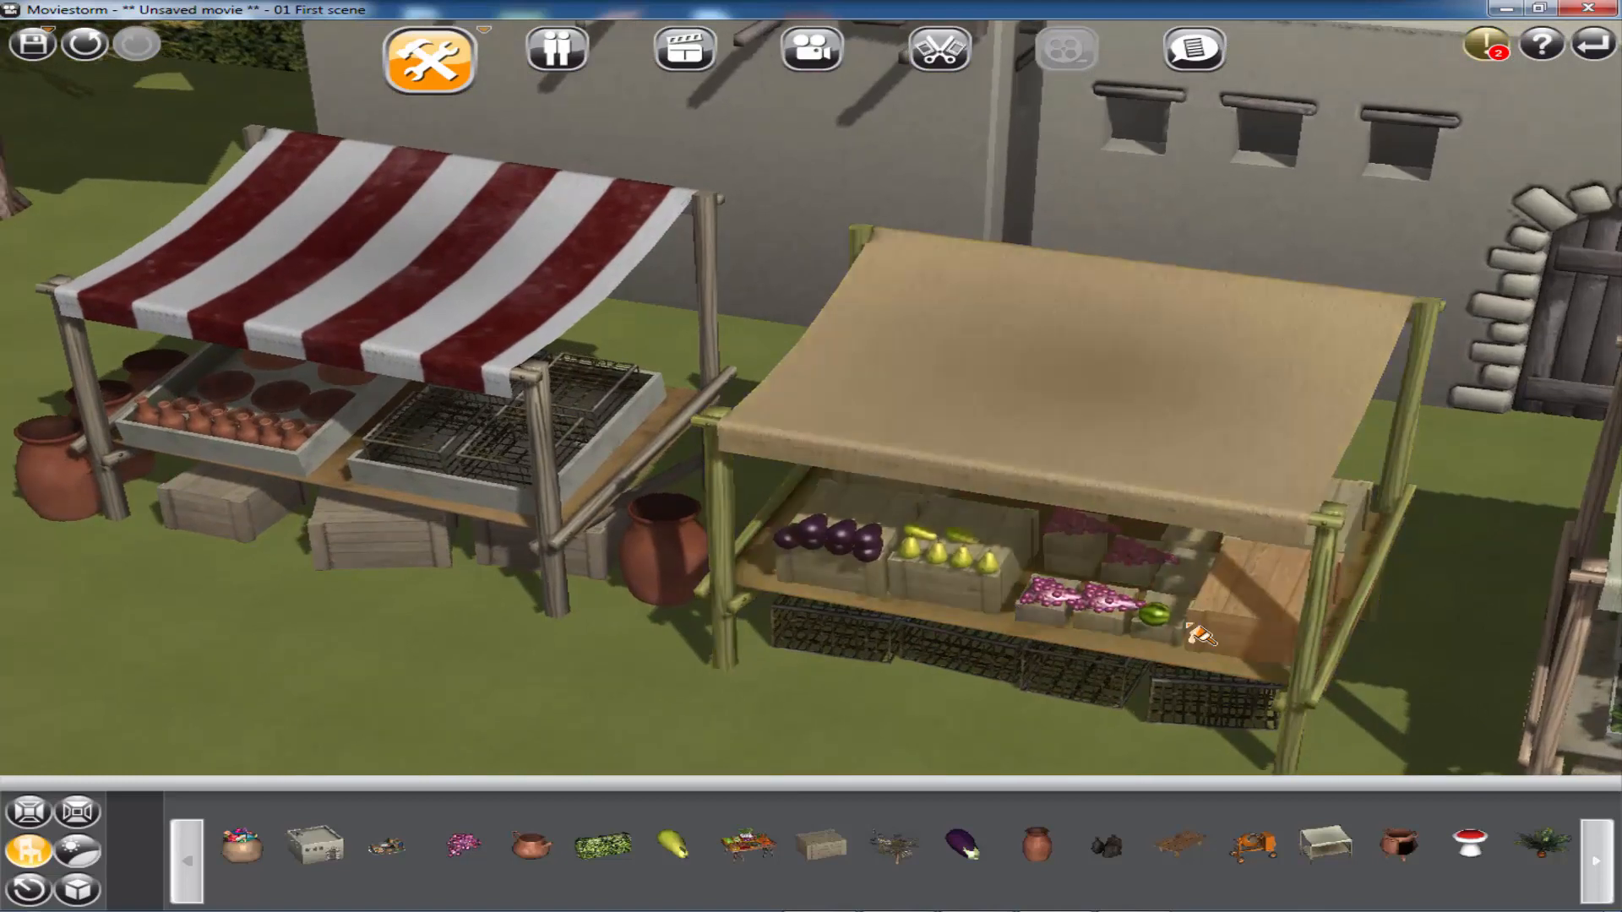
scroll(1200, 634, "up", 4)
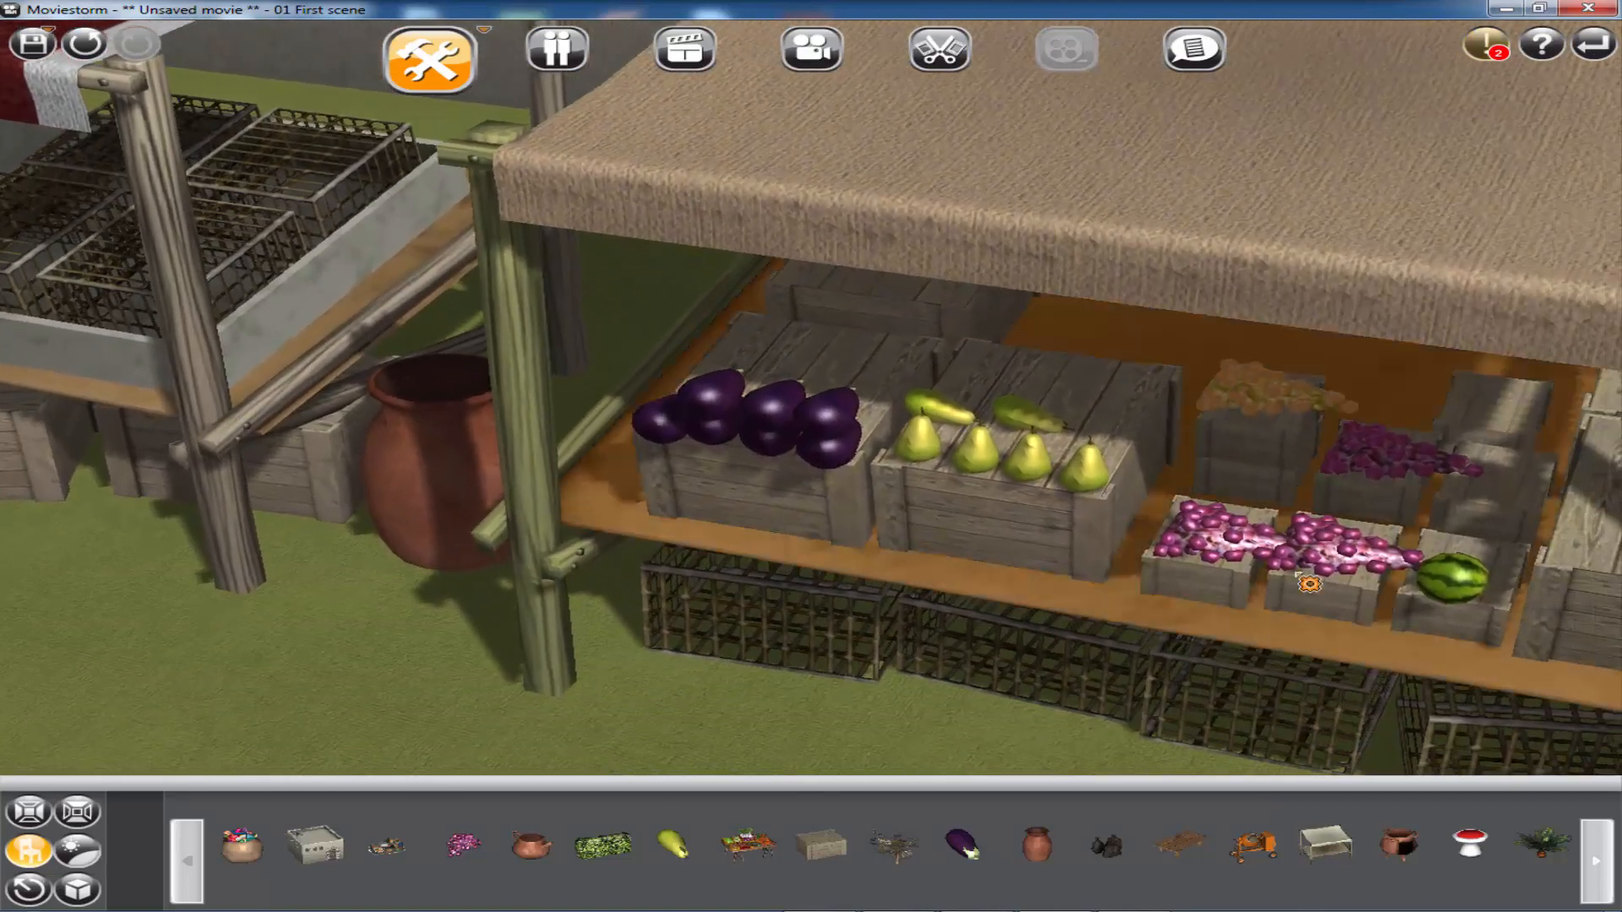
right_click_drag(1309, 583, 1424, 498)
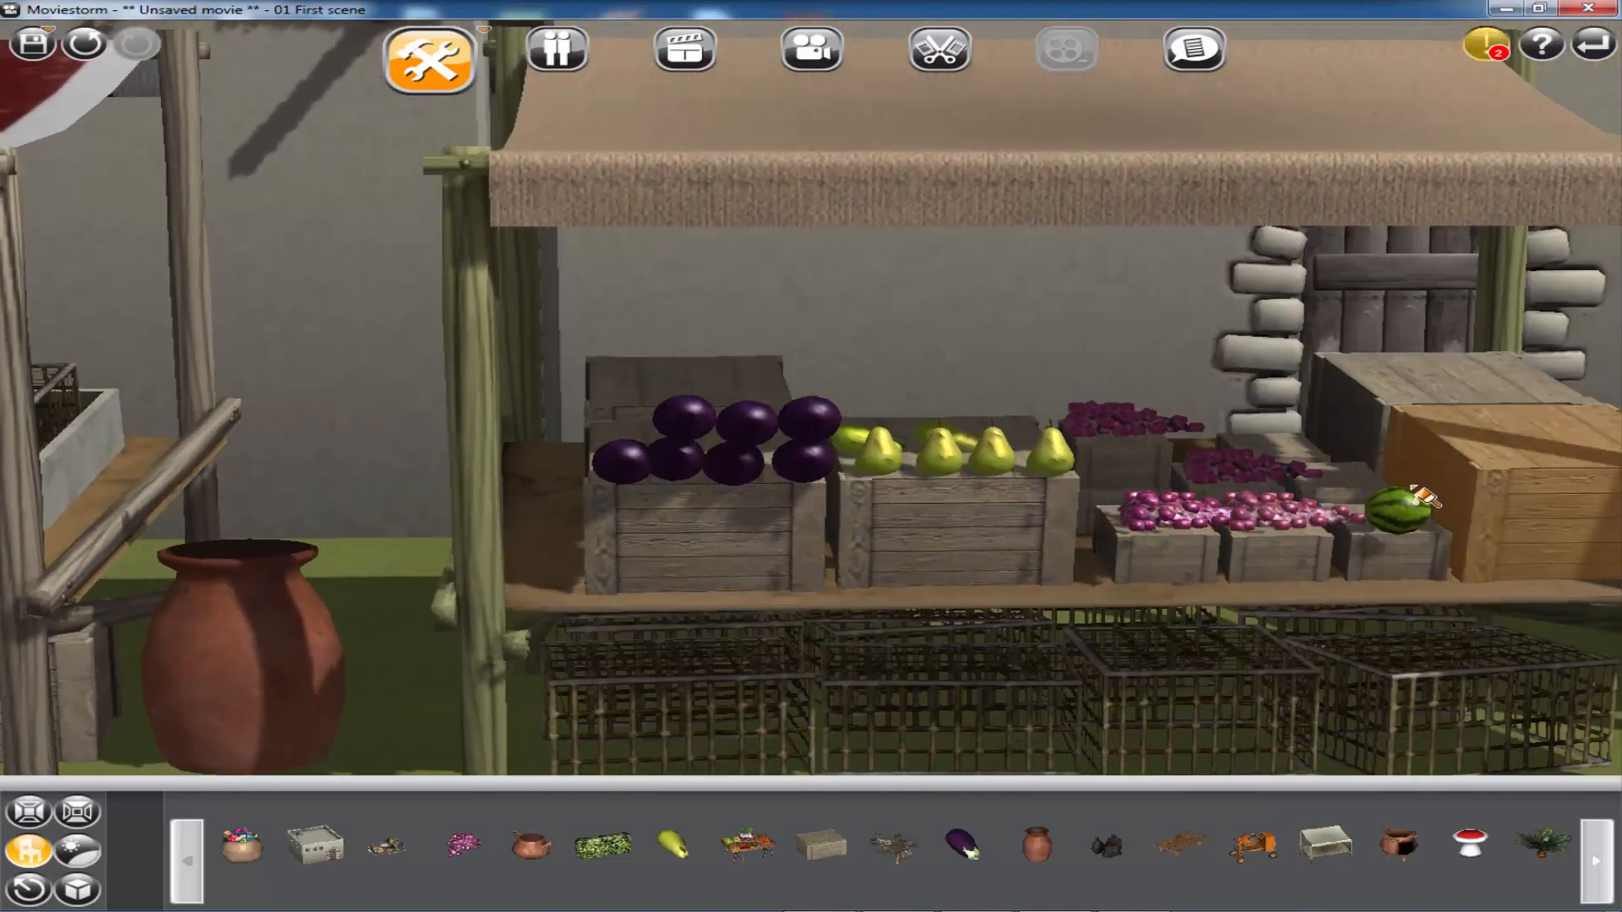
scroll(1394, 511, "down", 2)
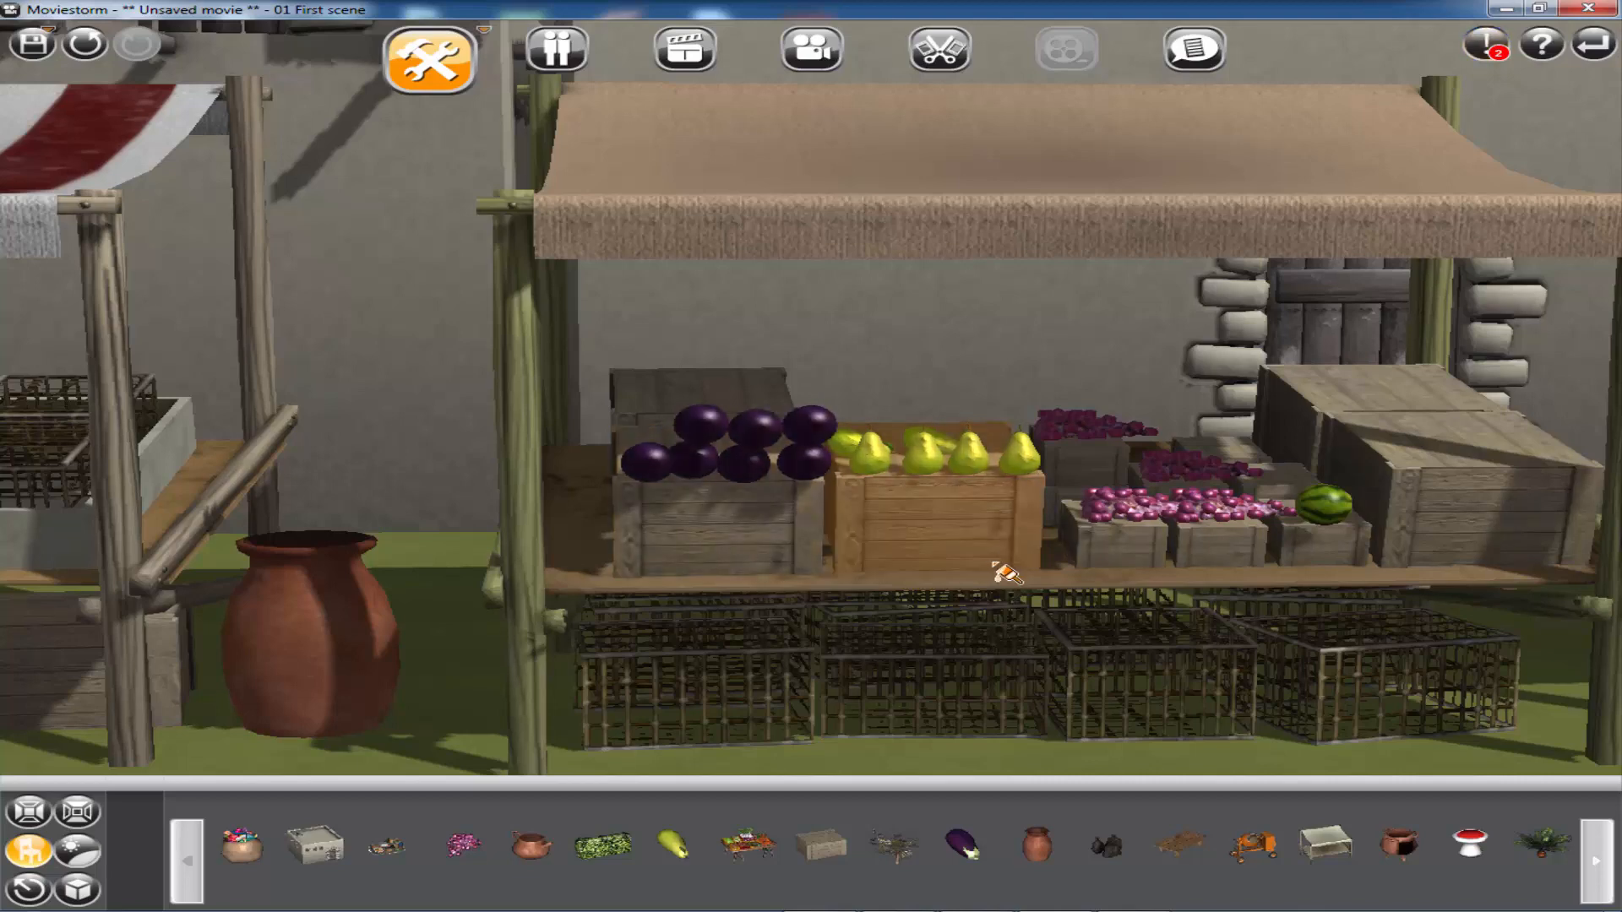
right_click_drag(1001, 574, 907, 611)
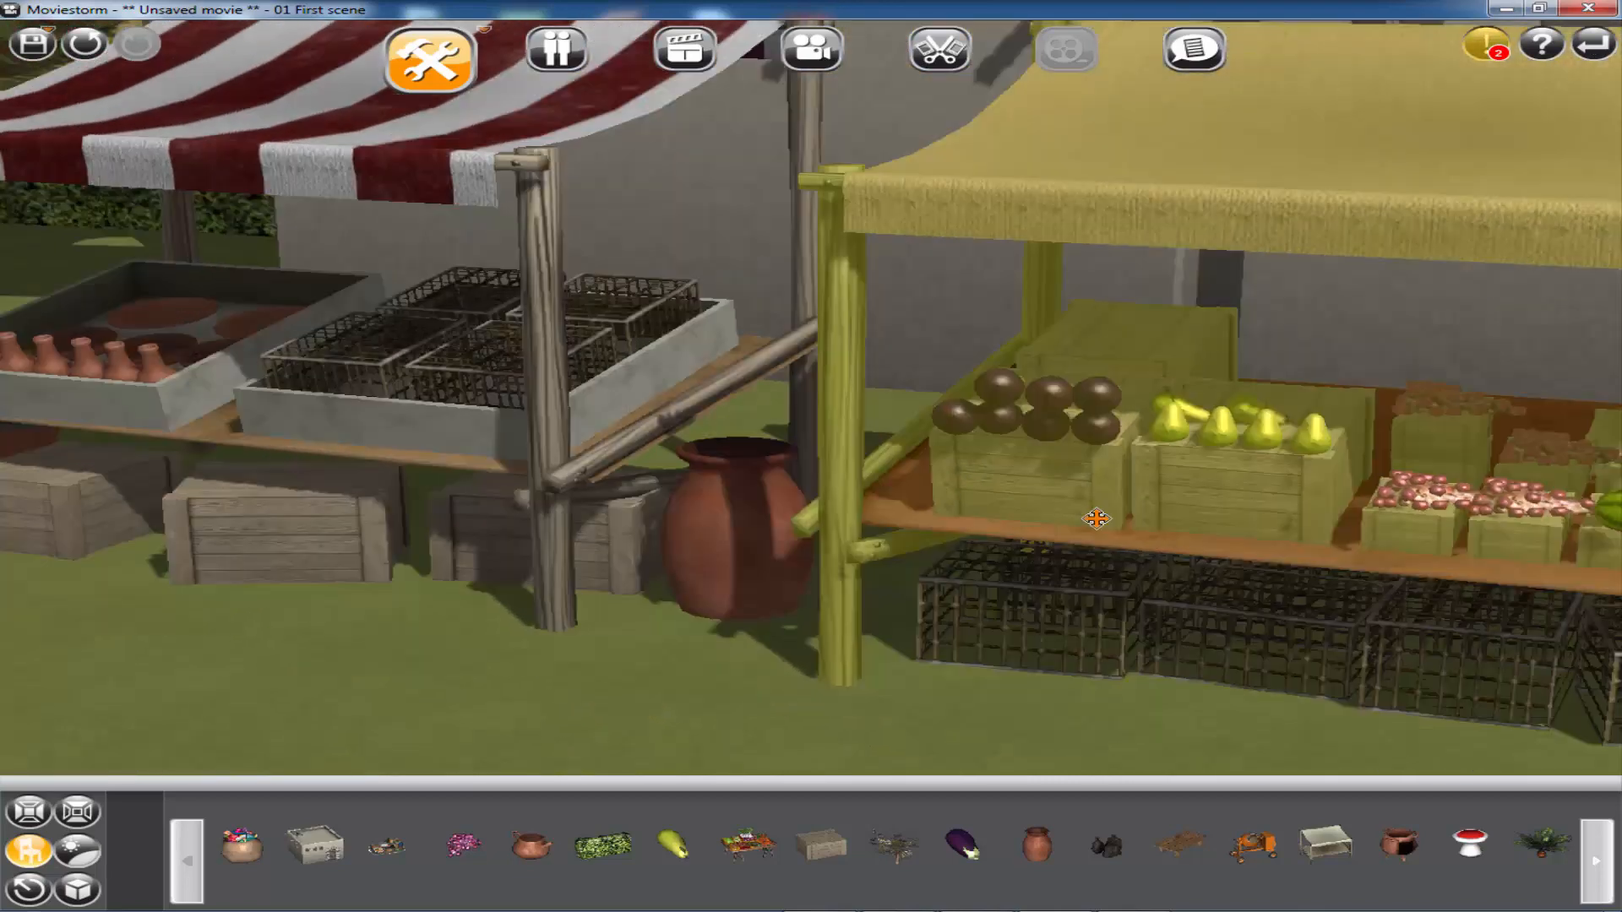
left_click_drag(1096, 518, 1489, 562)
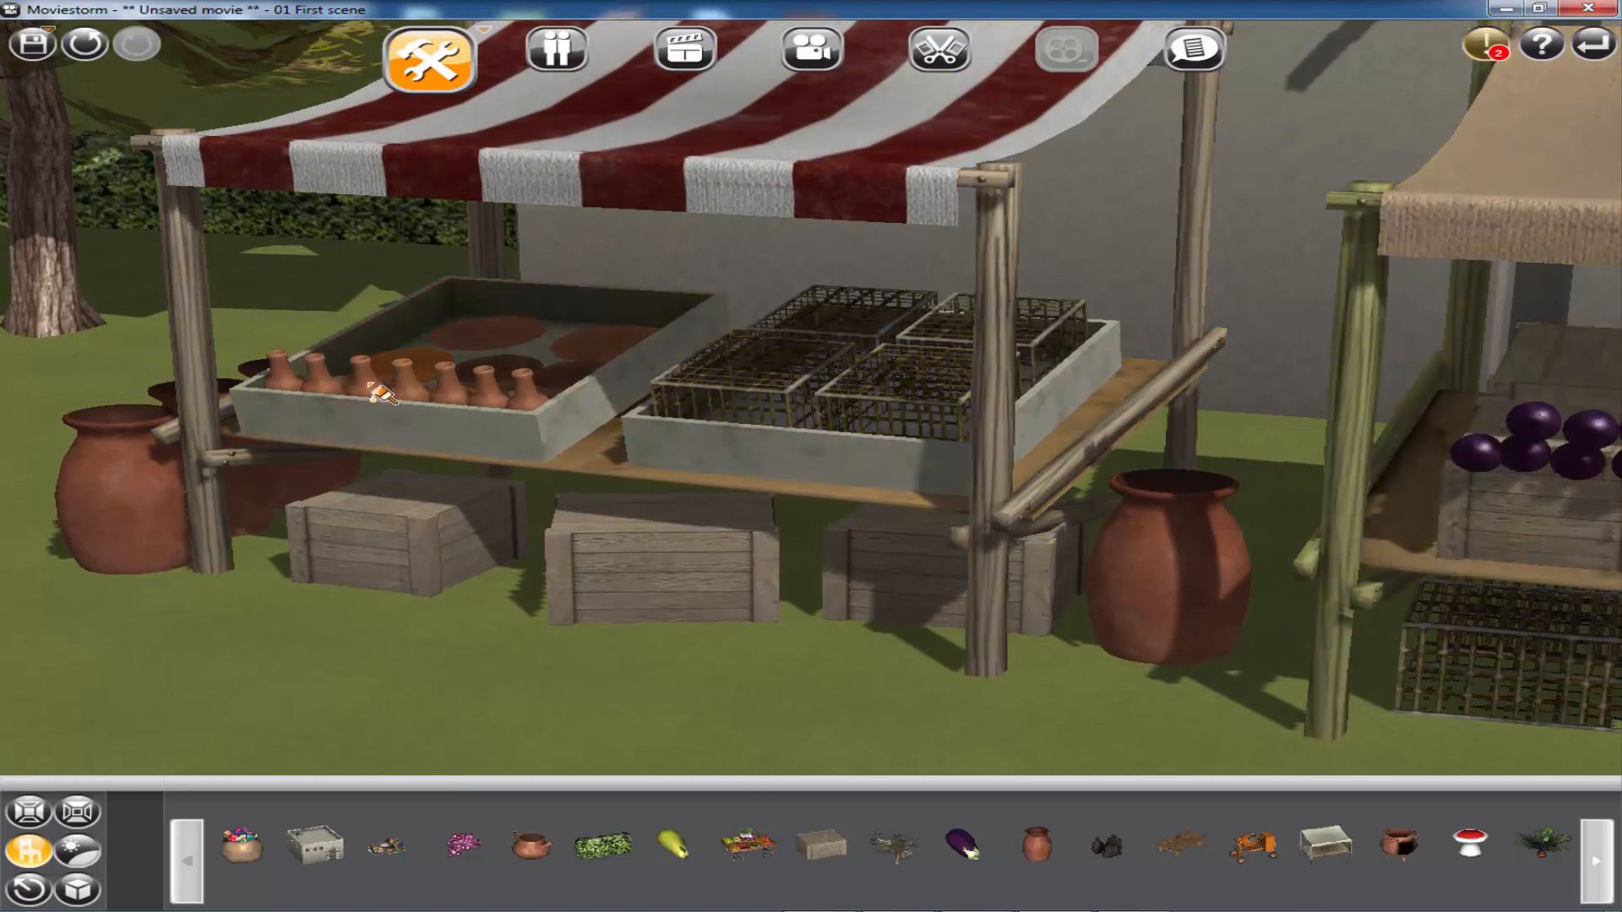
right_click_drag(912, 598, 811, 566)
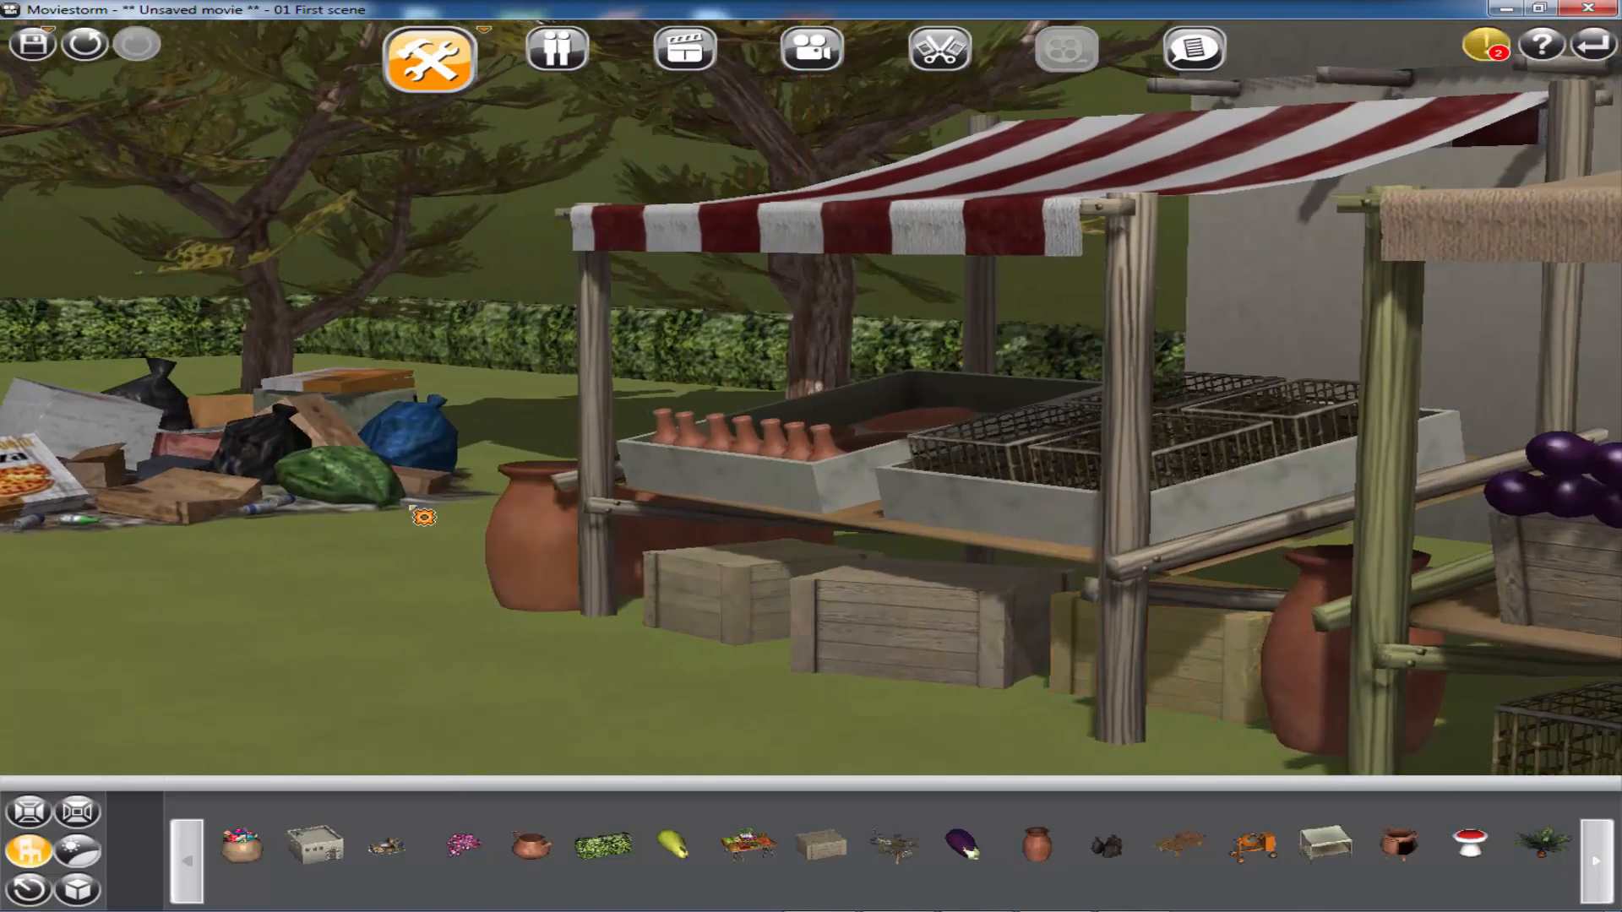
- Examine the rubbish pile beside the grey house, beyond the vegetable tables
left_click_drag(419, 509, 965, 482)
scroll(965, 482, "up", 5)
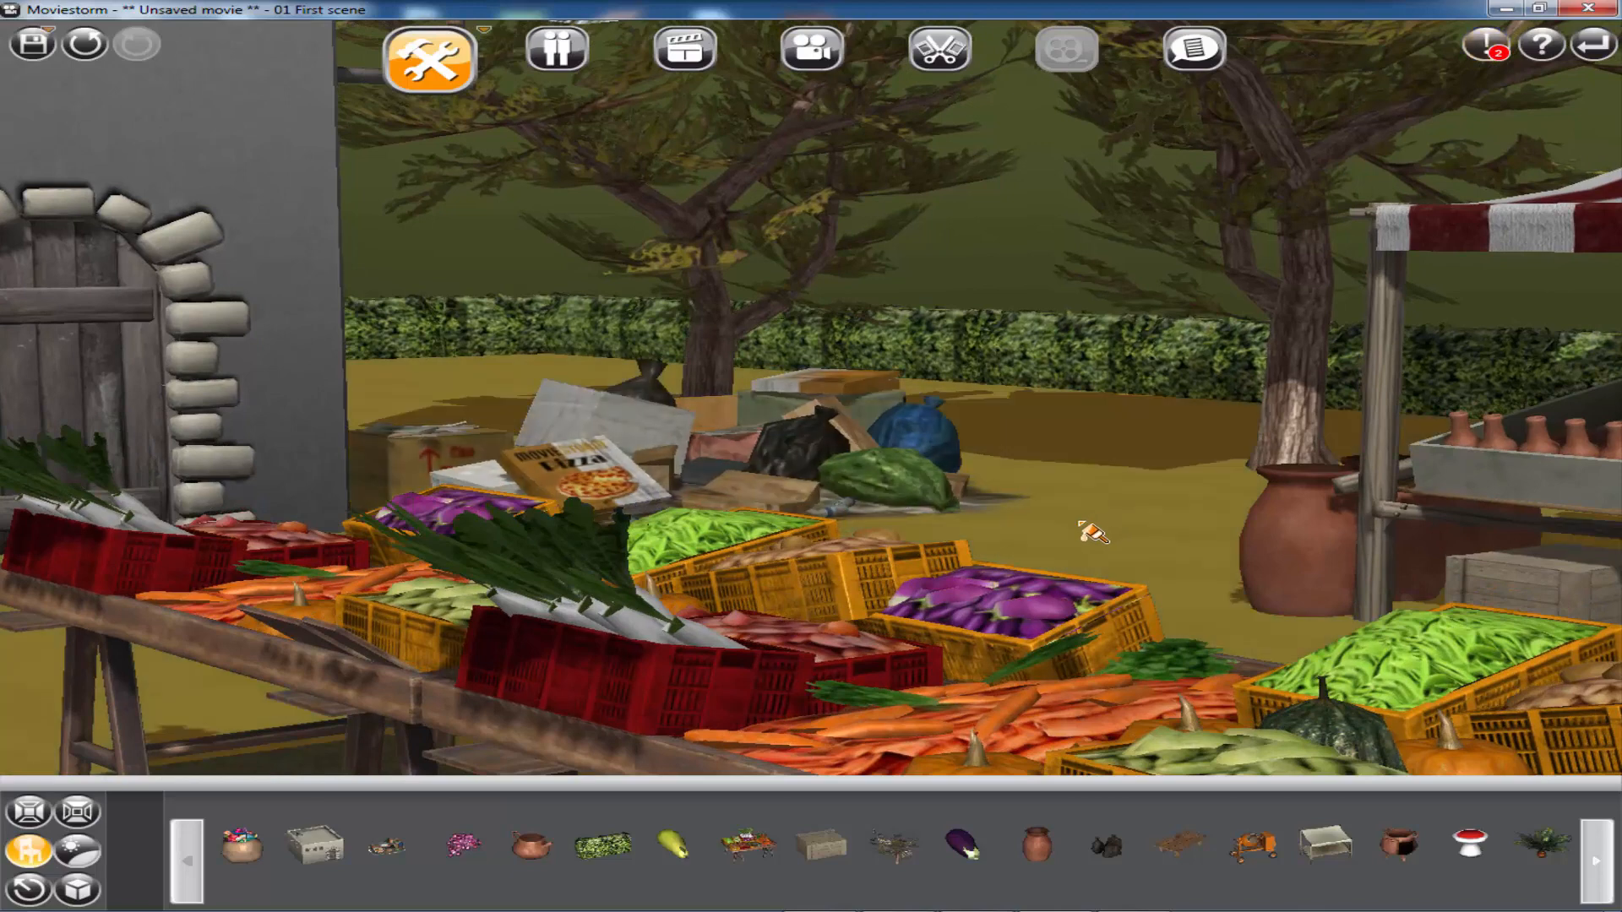
scroll(1088, 637, "down", 5)
scroll(1081, 614, "down", 5)
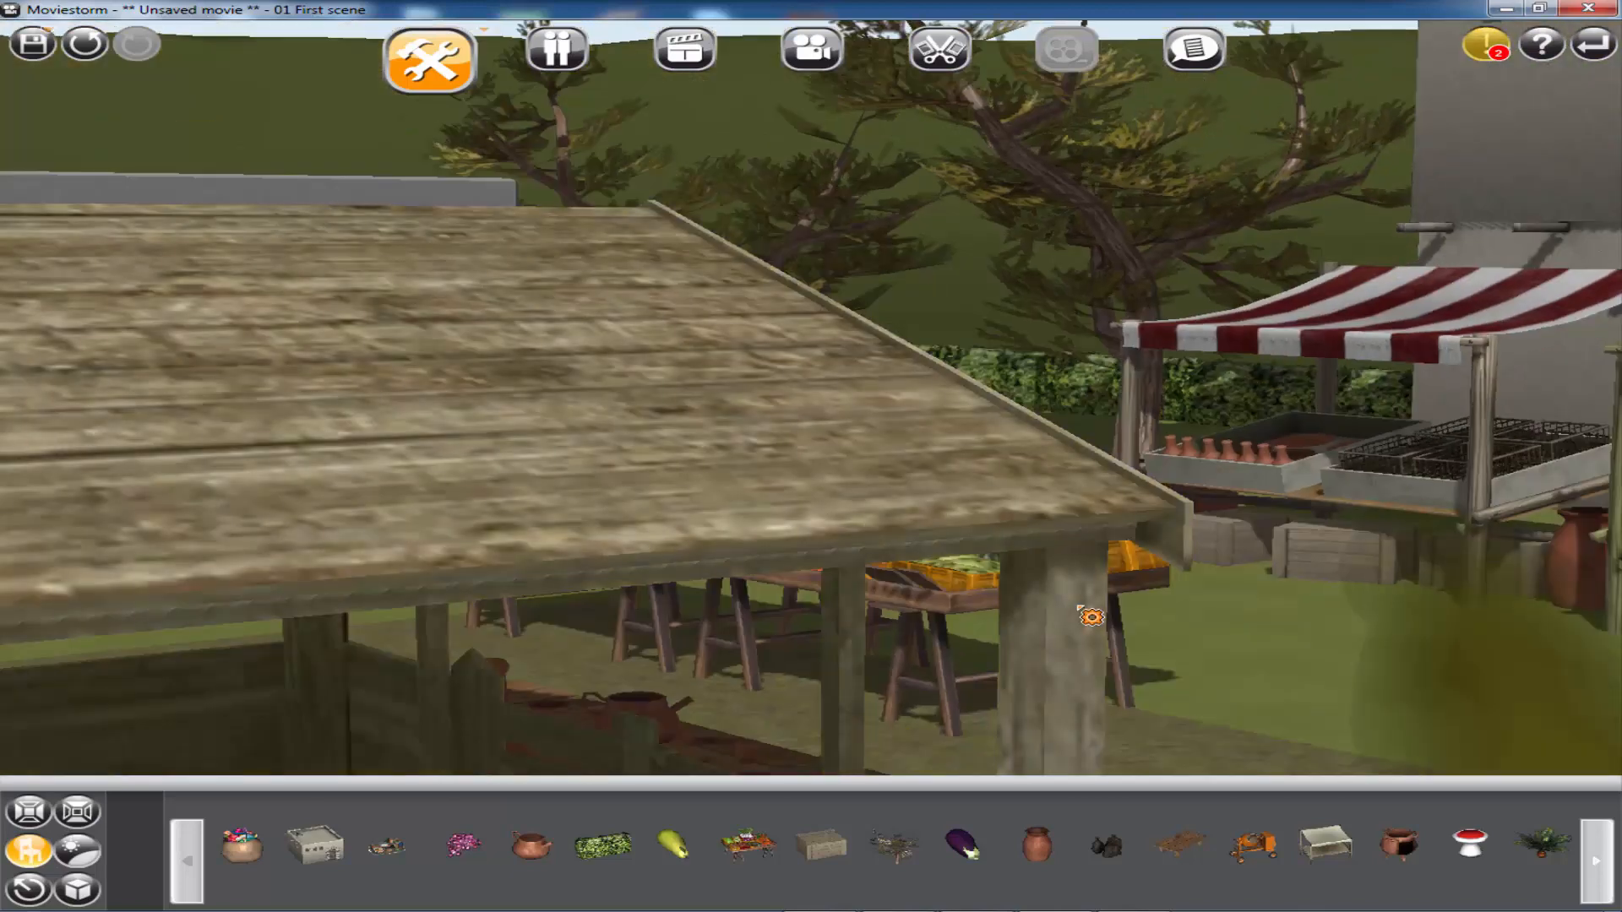
scroll(965, 595, "up", 4)
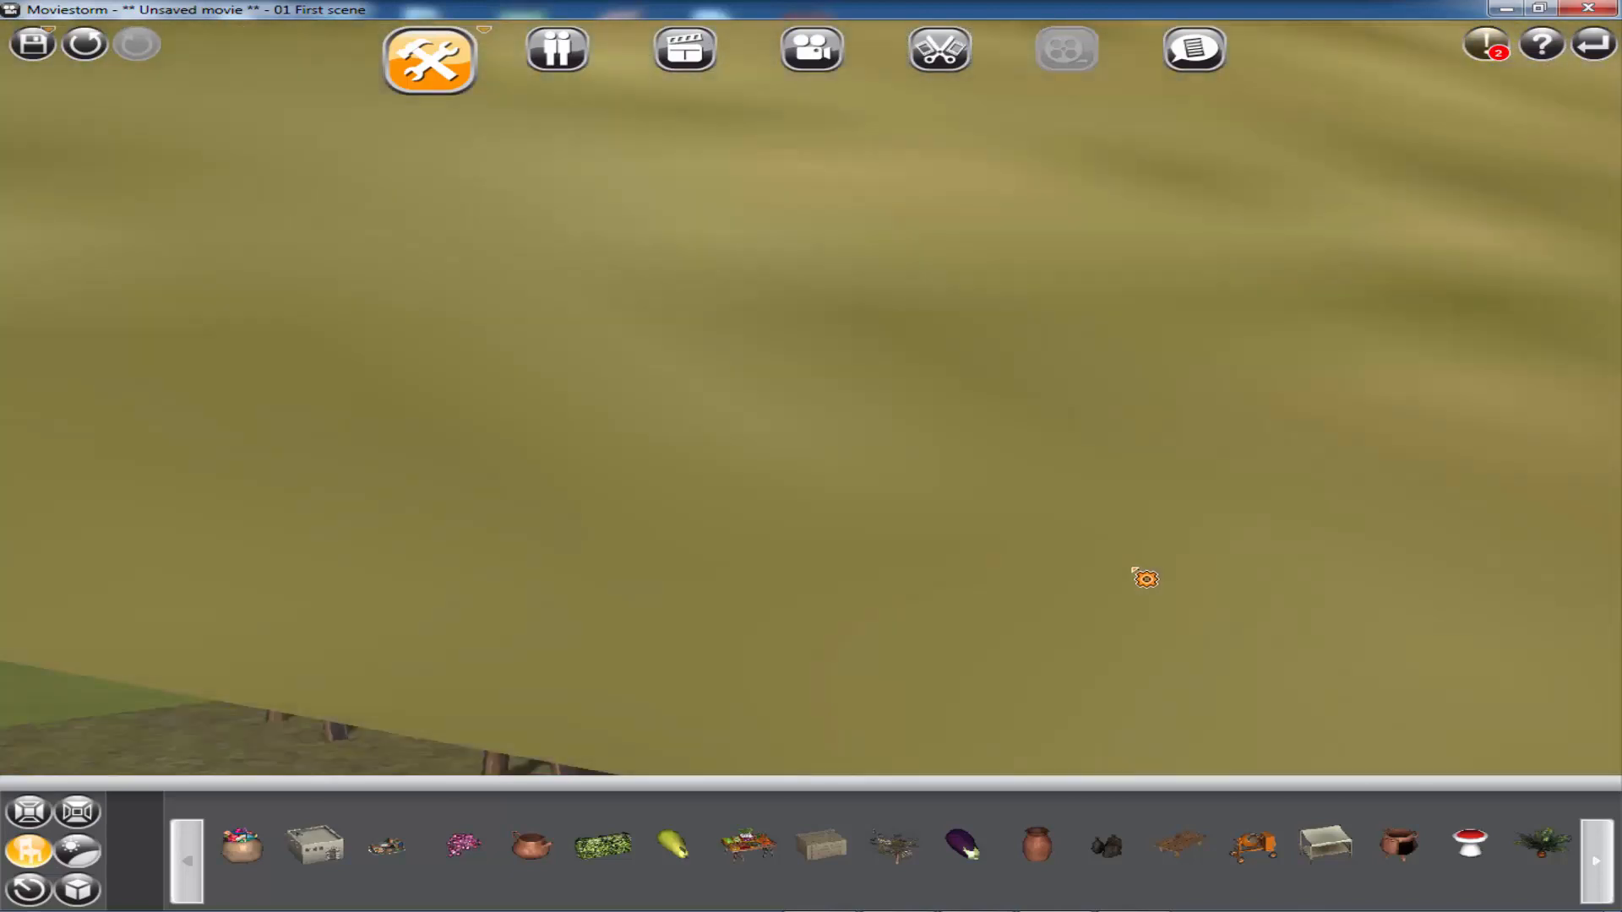
scroll(1139, 577, "up", 4)
scroll(1118, 482, "up", 3)
right_click_drag(1118, 482, 1036, 438)
left_click_drag(1036, 439, 1513, 692)
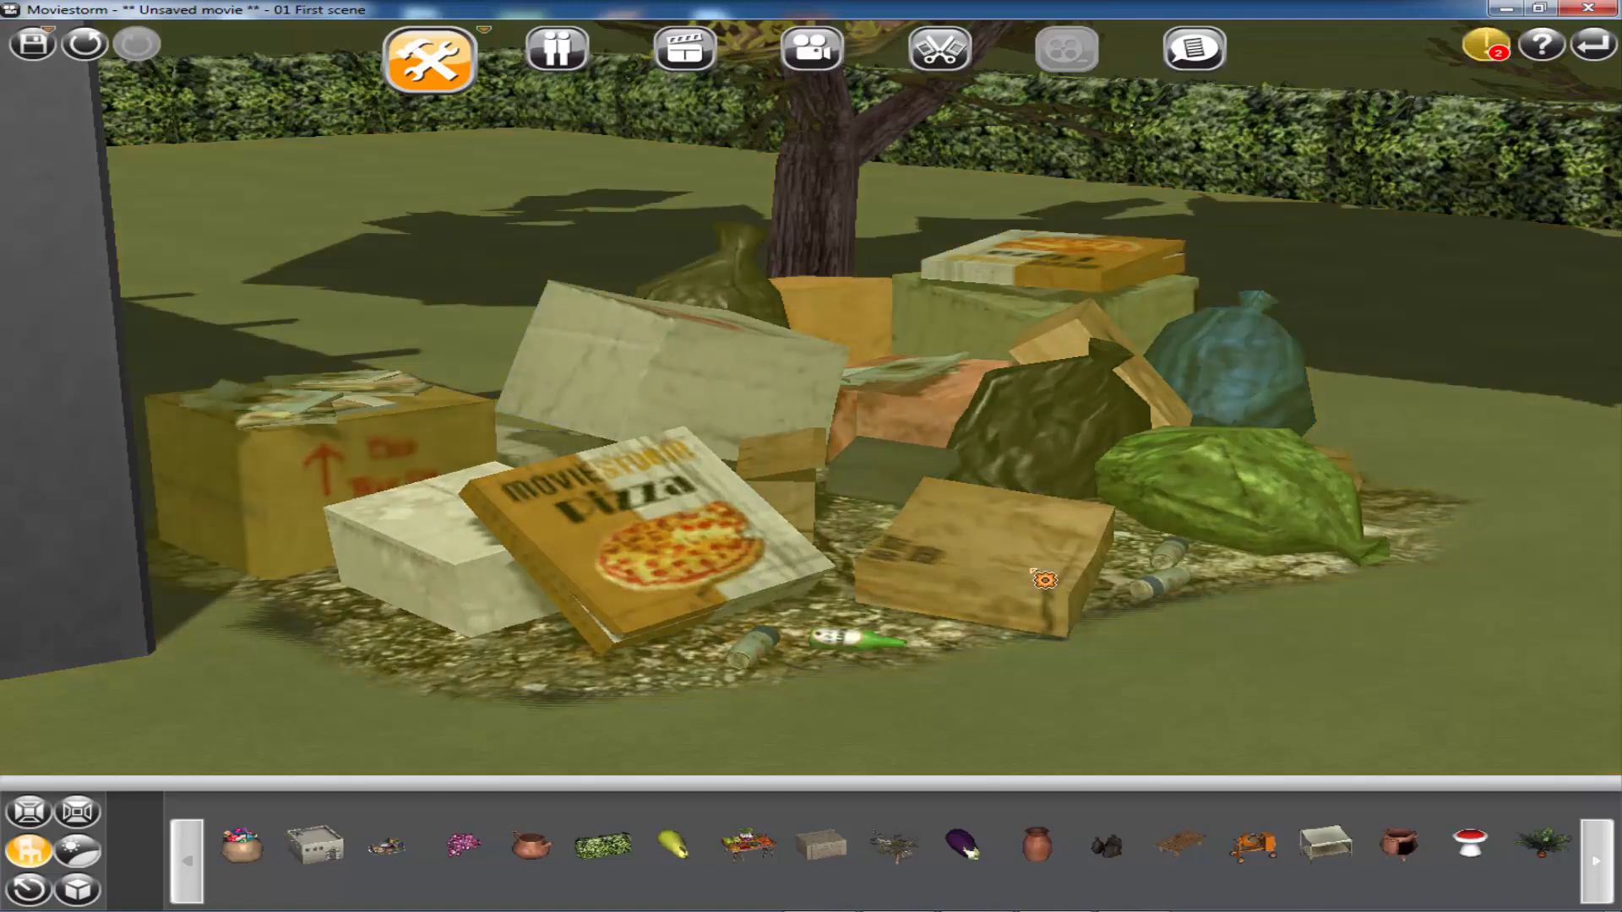
scroll(1453, 583, "down", 3)
scroll(1455, 585, "down", 5)
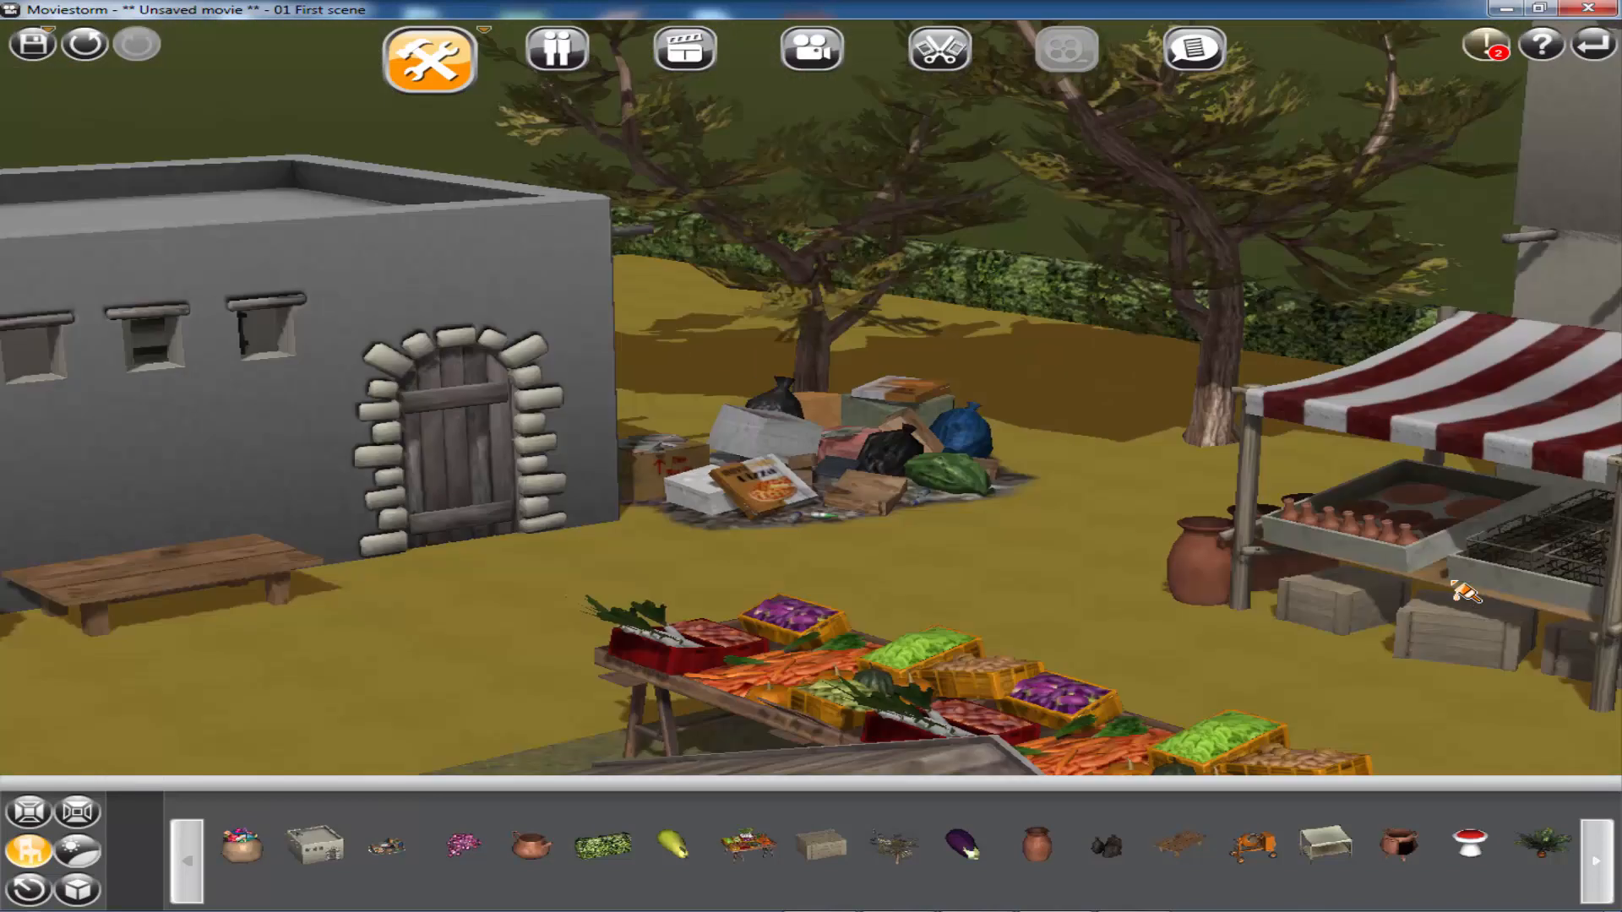
- Look along the row of houses and over to the blue-canopy stall with the filled sacks
mouse_move(967, 634)
left_mouse_down()
mouse_move(1193, 490)
mouse_move(1459, 520)
mouse_move(1557, 579)
left_mouse_up()
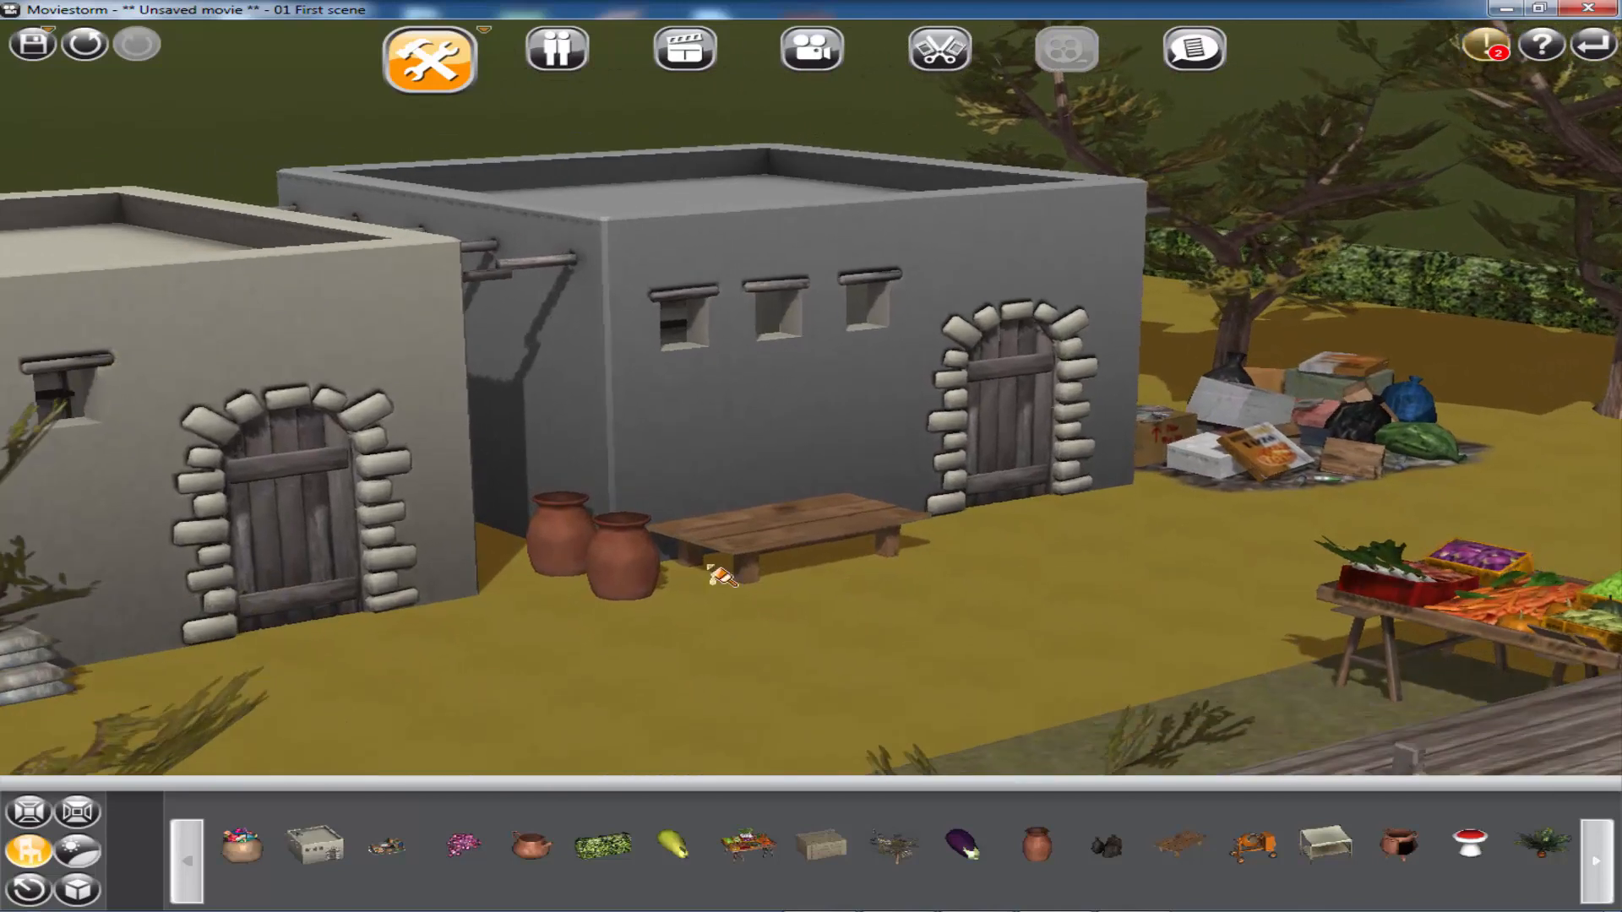
left_click_drag(495, 632, 1049, 558)
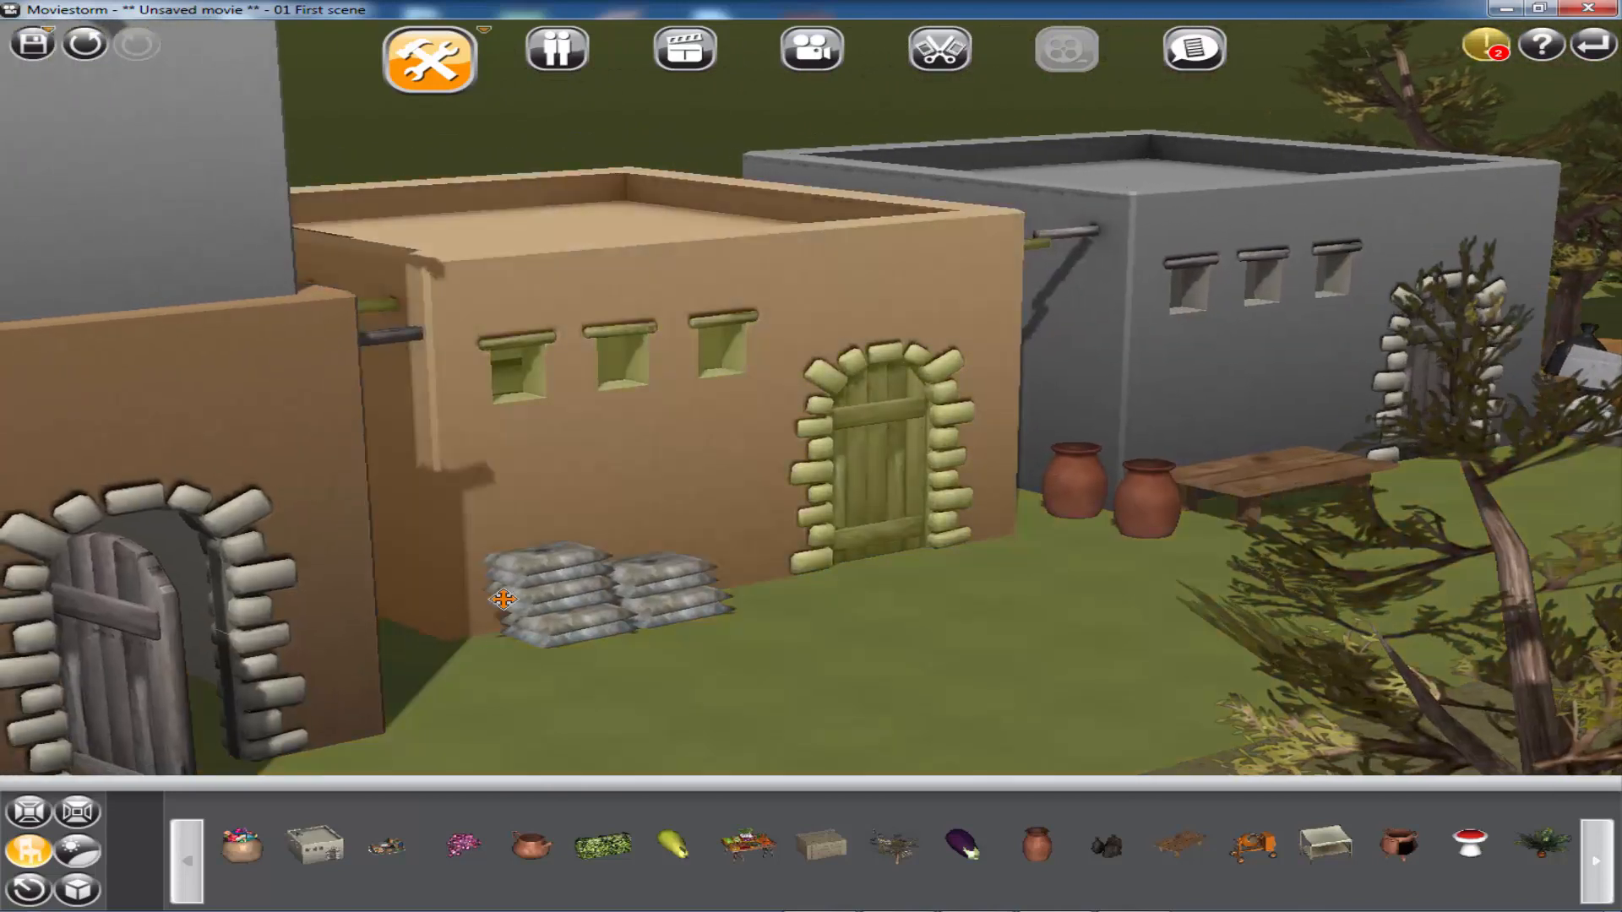
left_click_drag(495, 593, 531, 589)
right_click_drag(992, 725, 1051, 660)
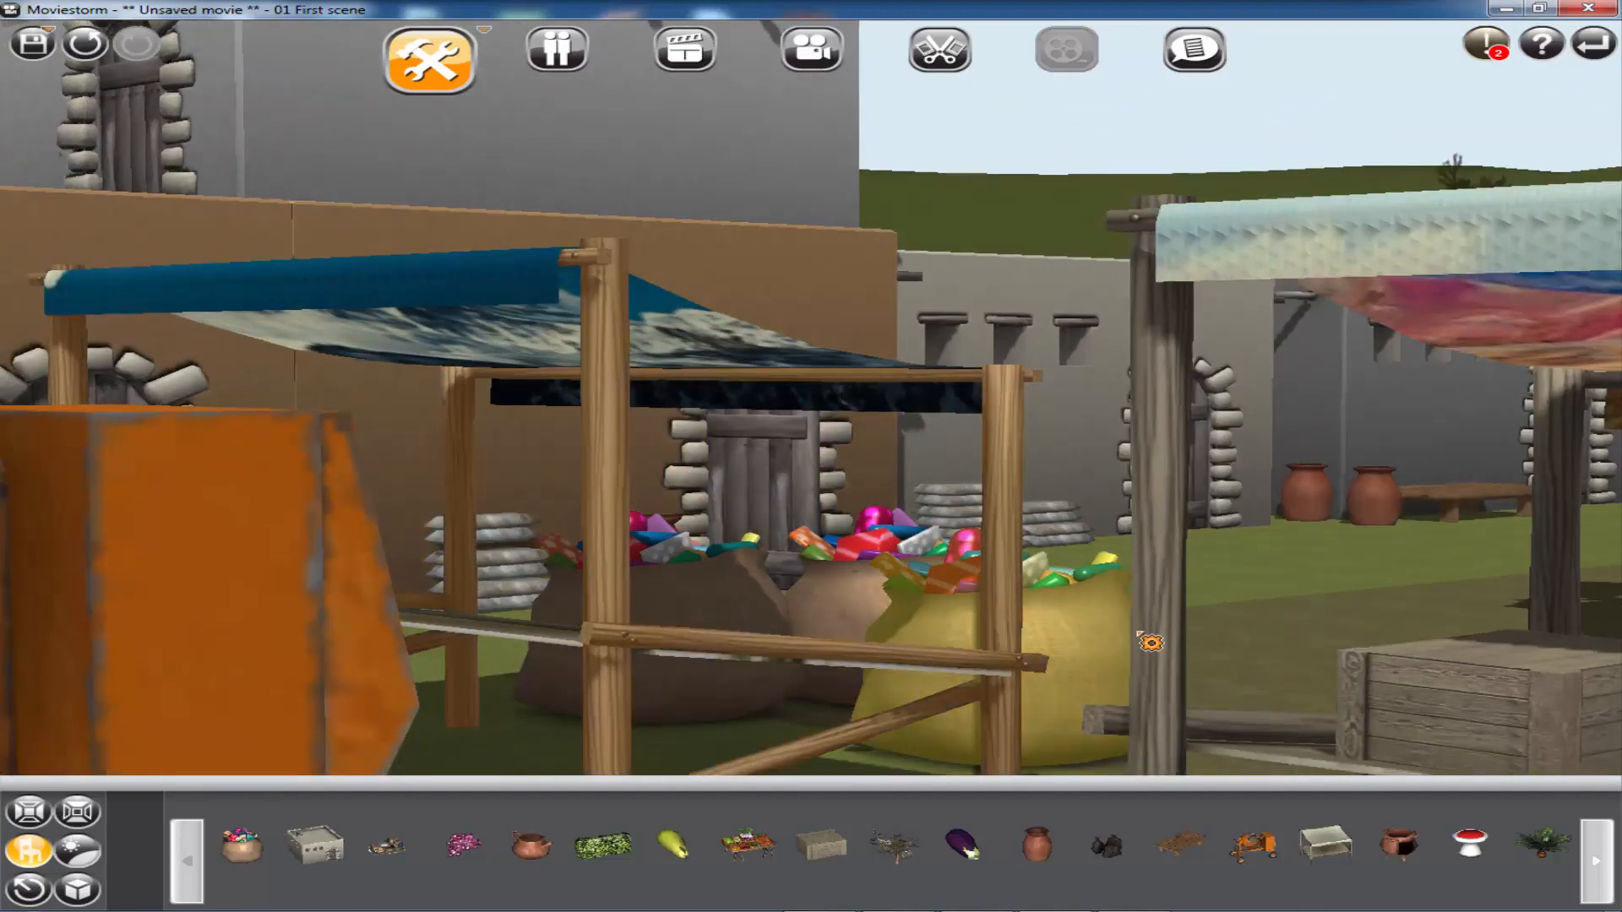
right_click_drag(1147, 644, 953, 644)
scroll(1096, 654, "down", 3)
scroll(1099, 658, "down", 3)
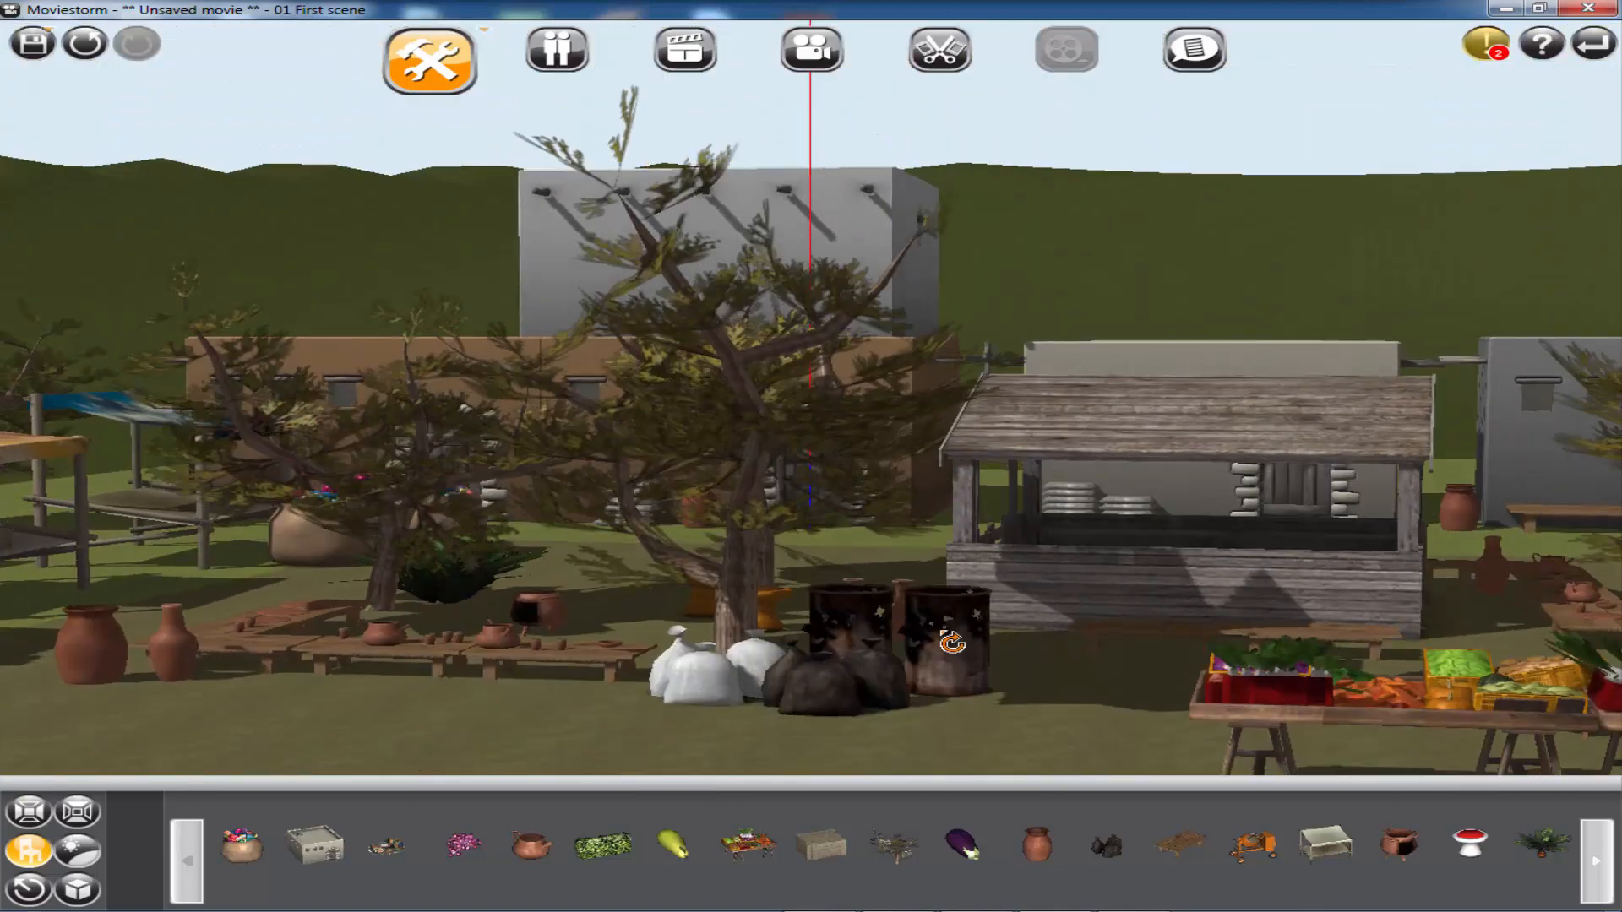
- Review the full market square from a raised viewpoint, covering the houses, stalls and central wooden shelter
right_click_drag(1085, 669, 1070, 699)
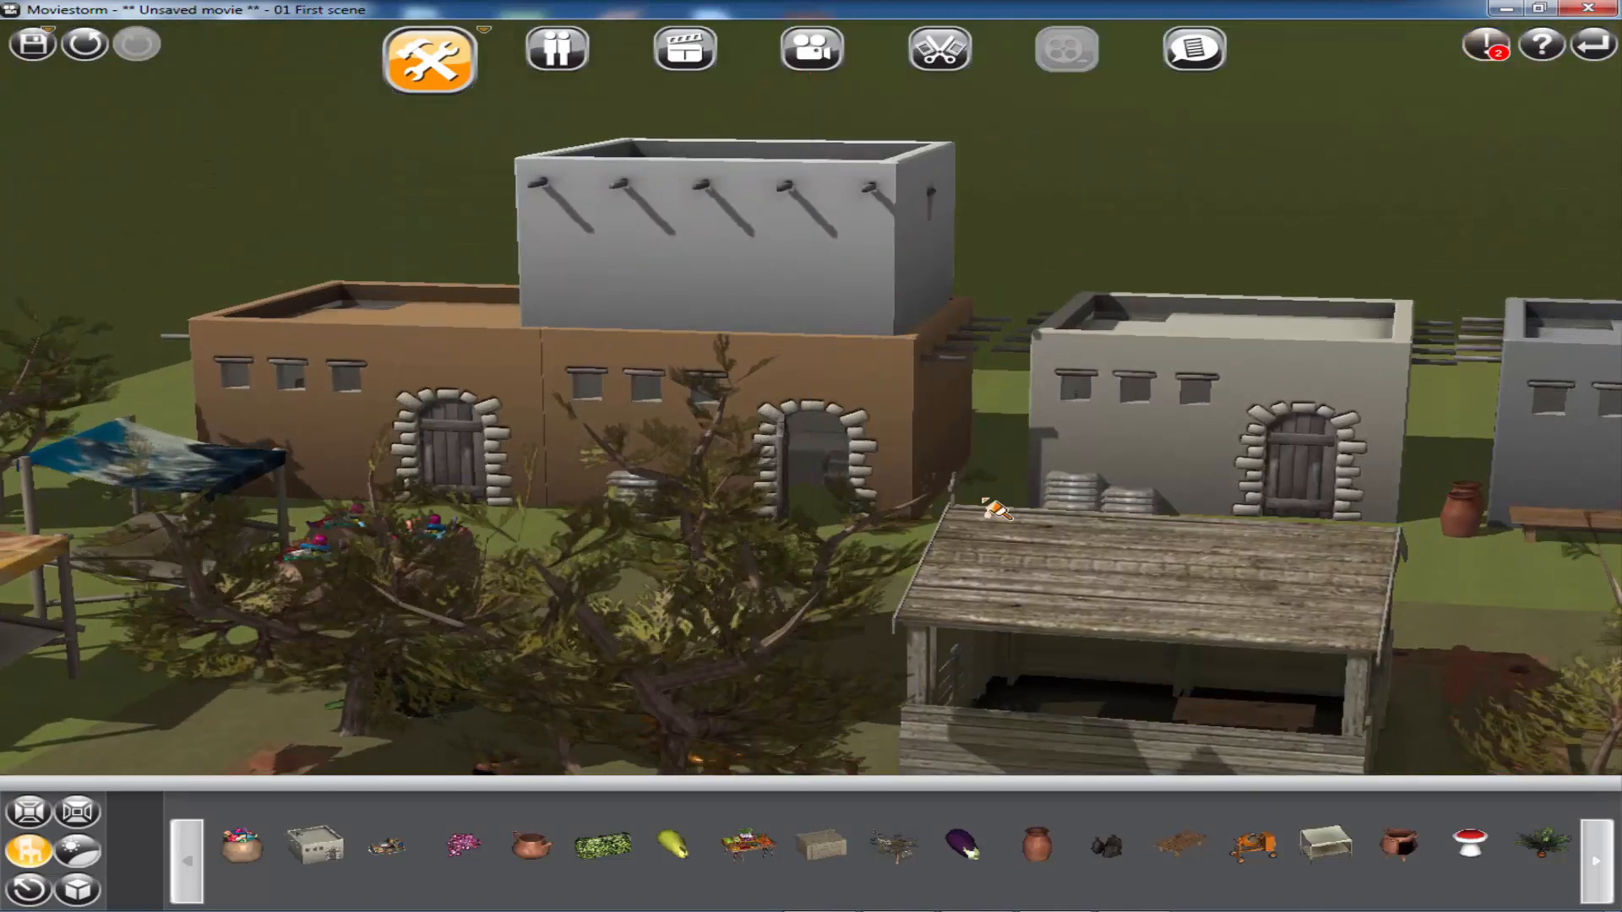
left_click_drag(994, 510, 1012, 297)
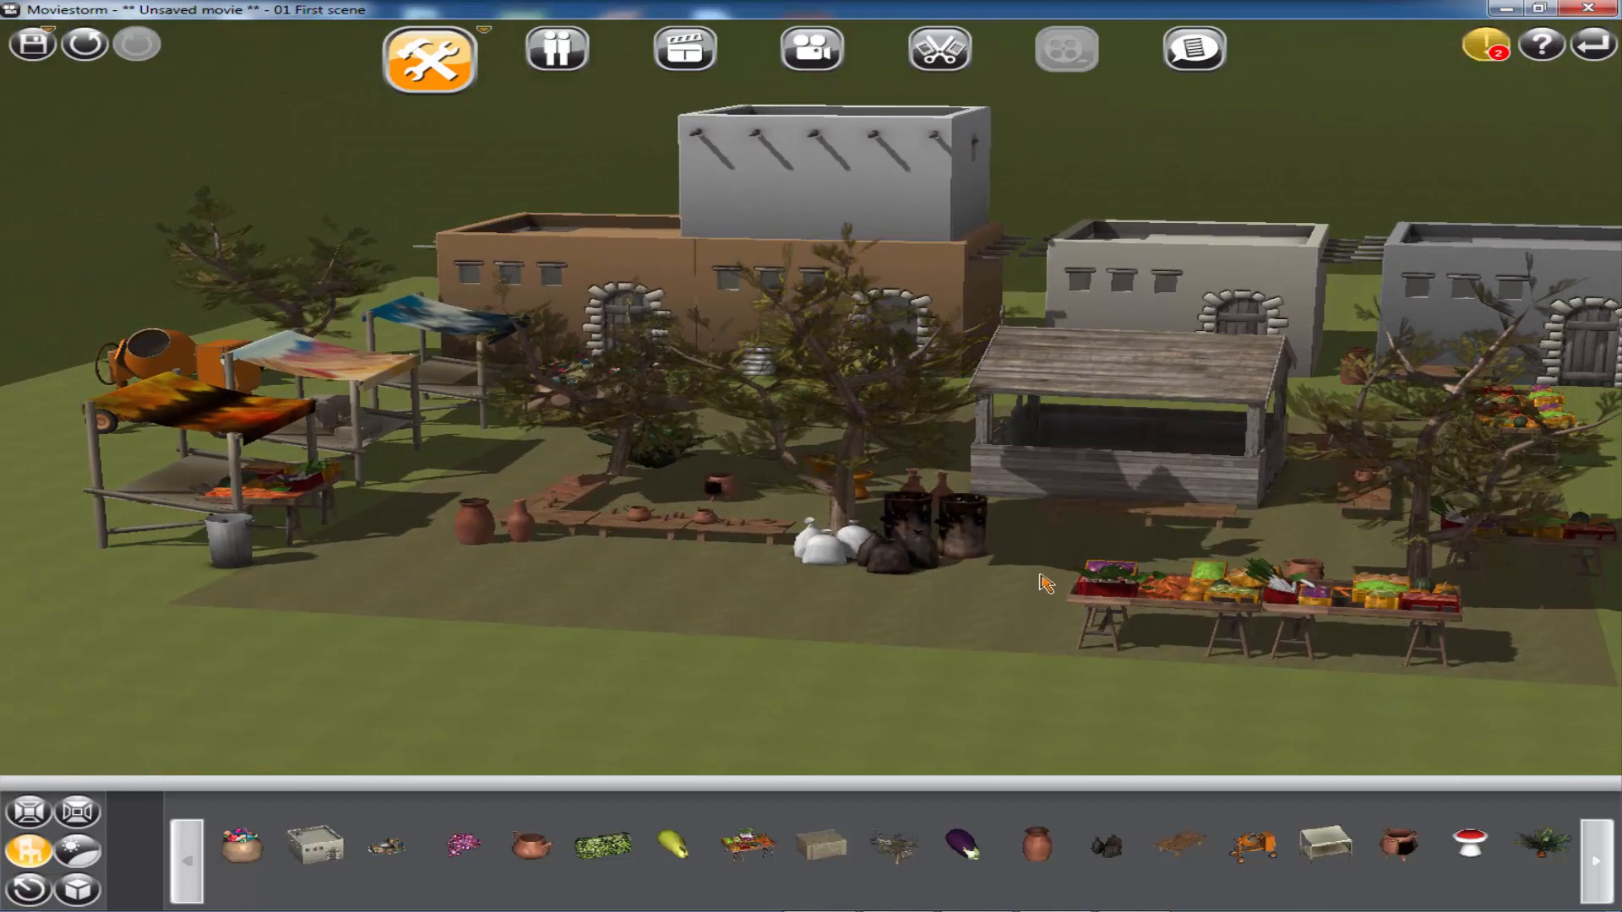
left_click_drag(1073, 552, 779, 559)
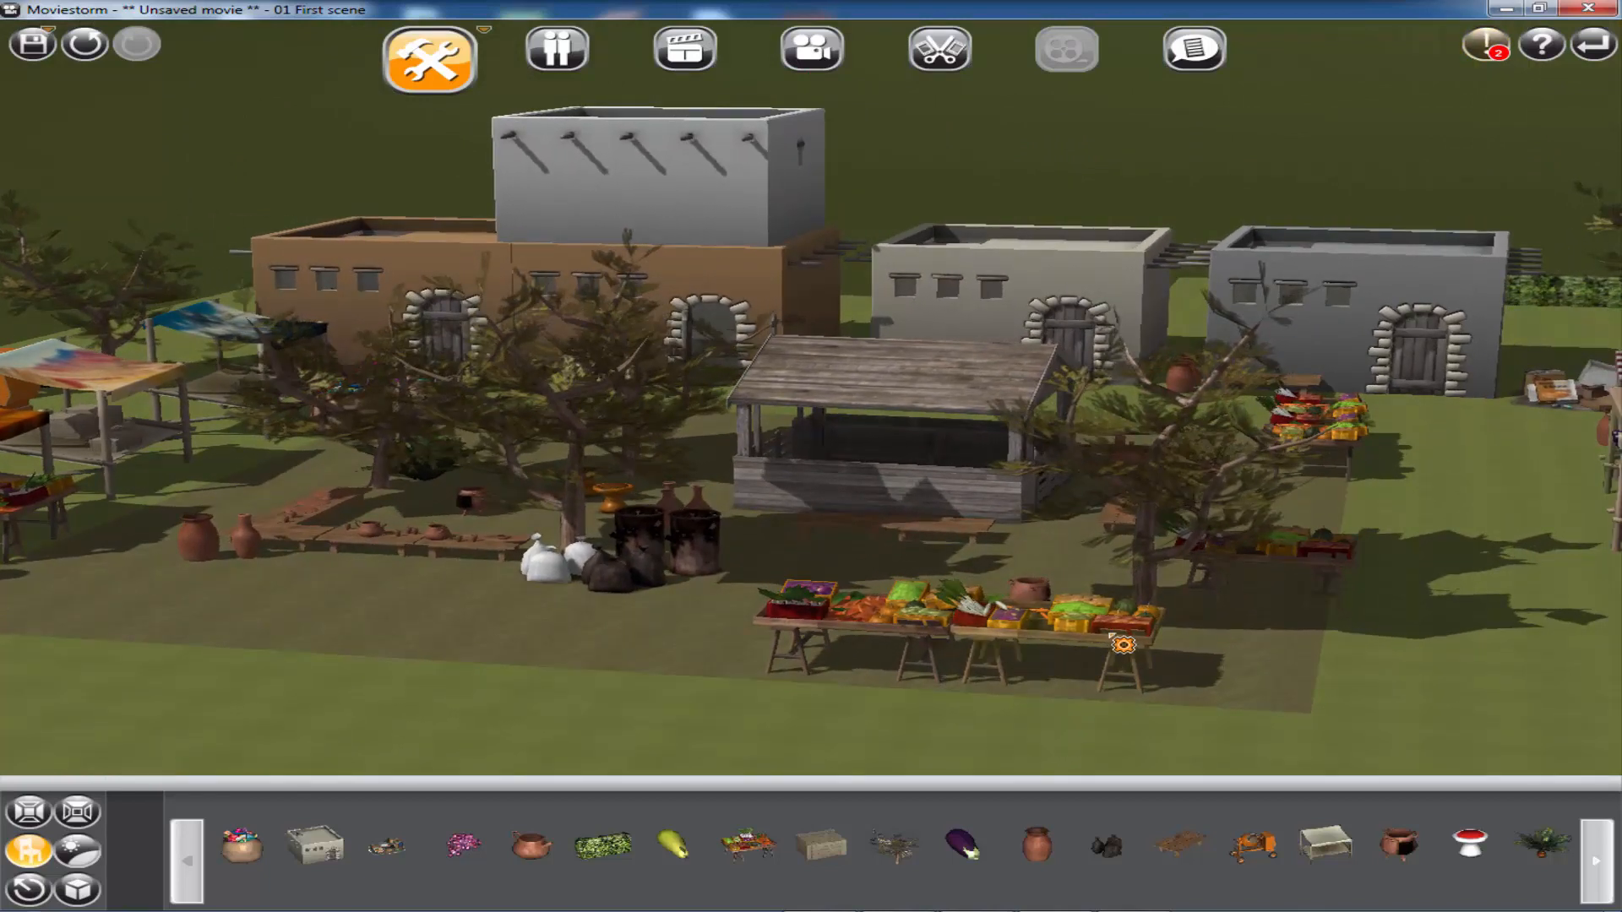
right_click_drag(1099, 644, 1248, 648)
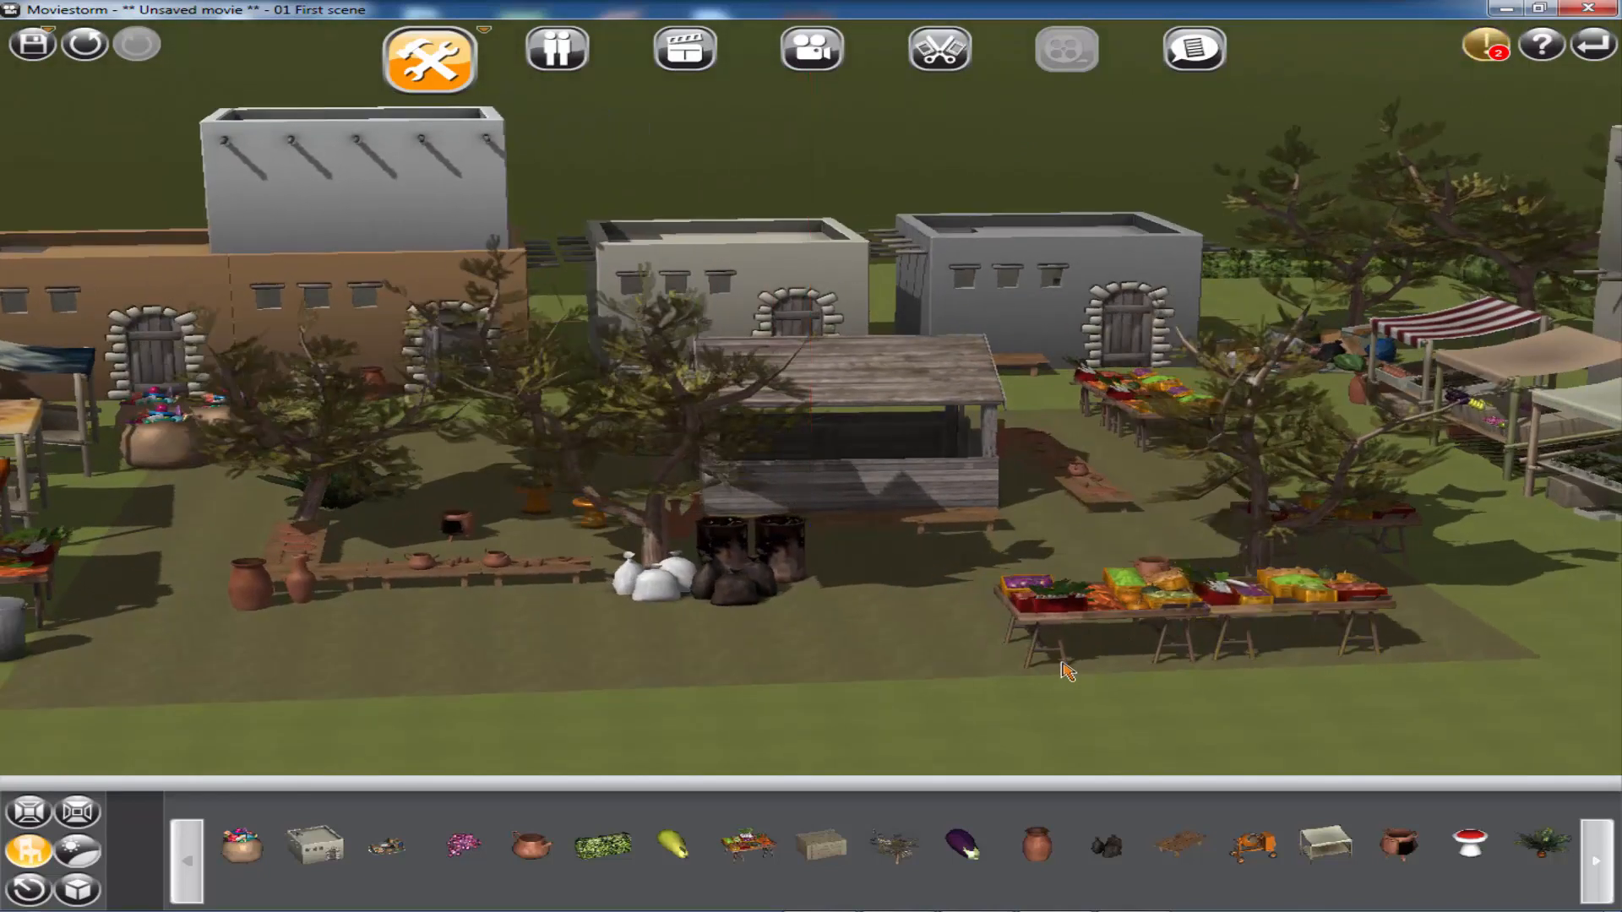
right_click_drag(1063, 665, 980, 676)
scroll(966, 683, "down", 2)
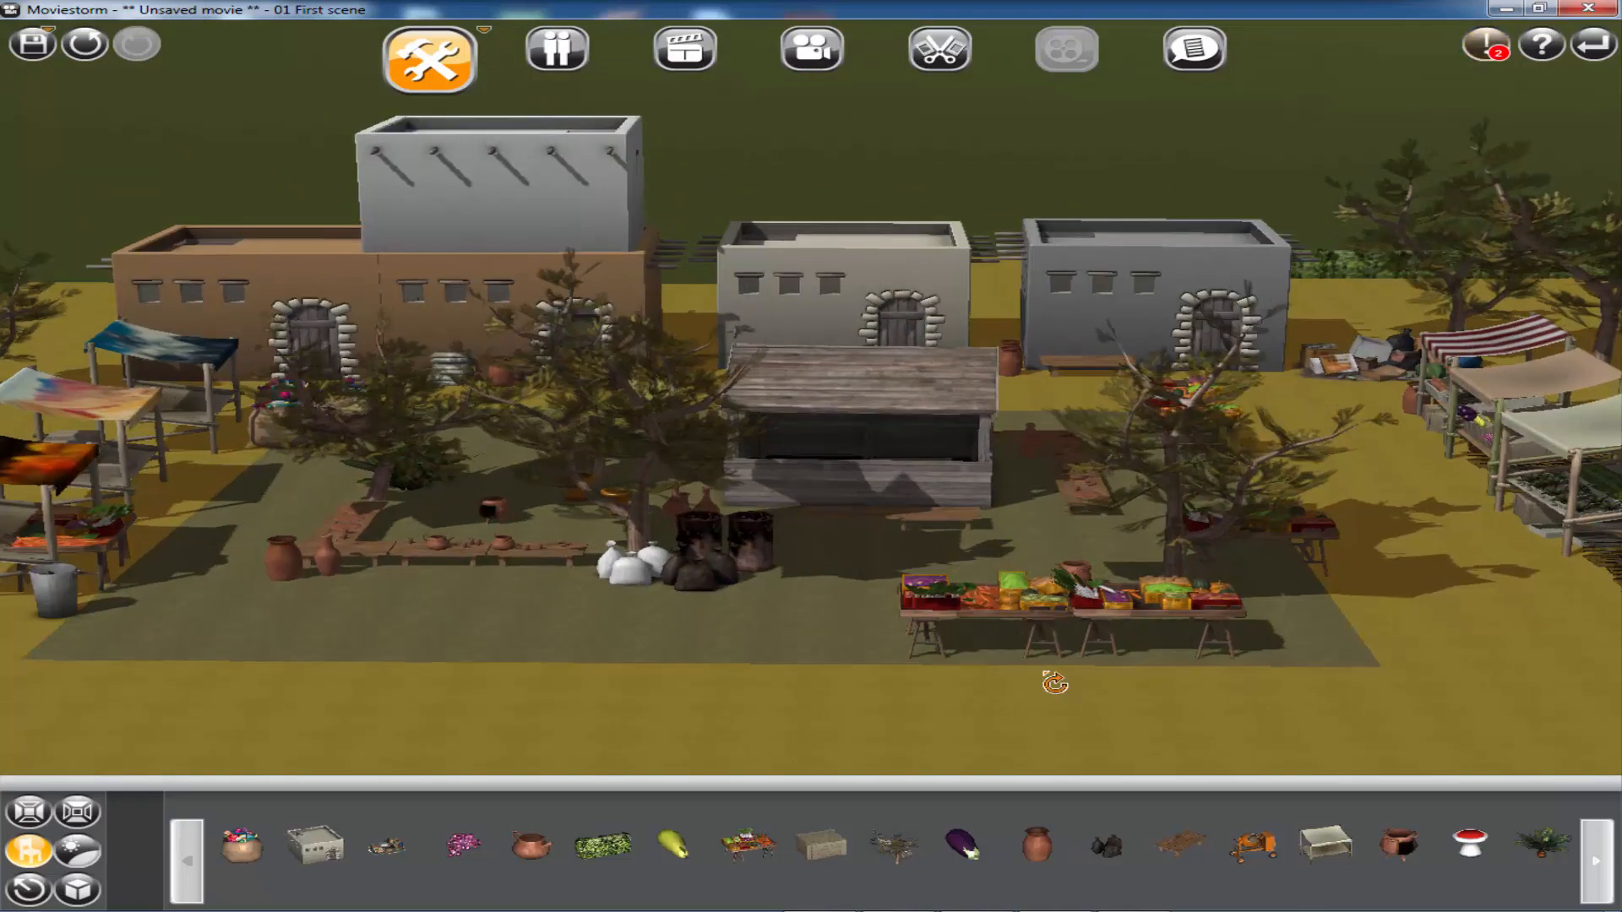
right_click_drag(1042, 675, 1068, 674)
left_click_drag(977, 549, 1028, 533)
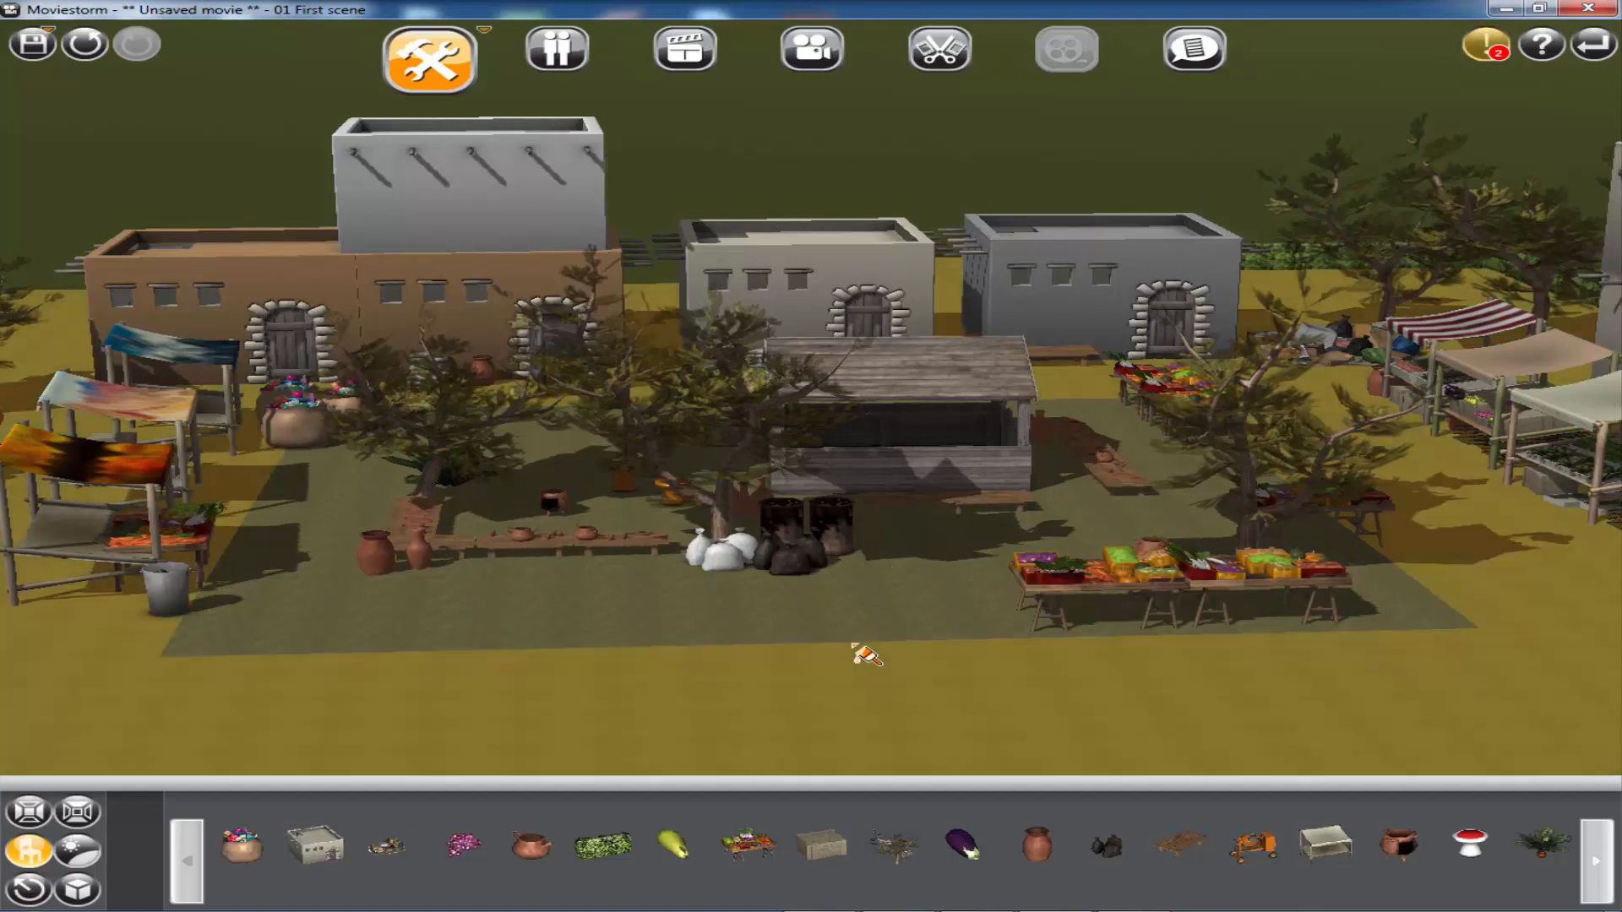
right_click_drag(869, 656, 937, 680)
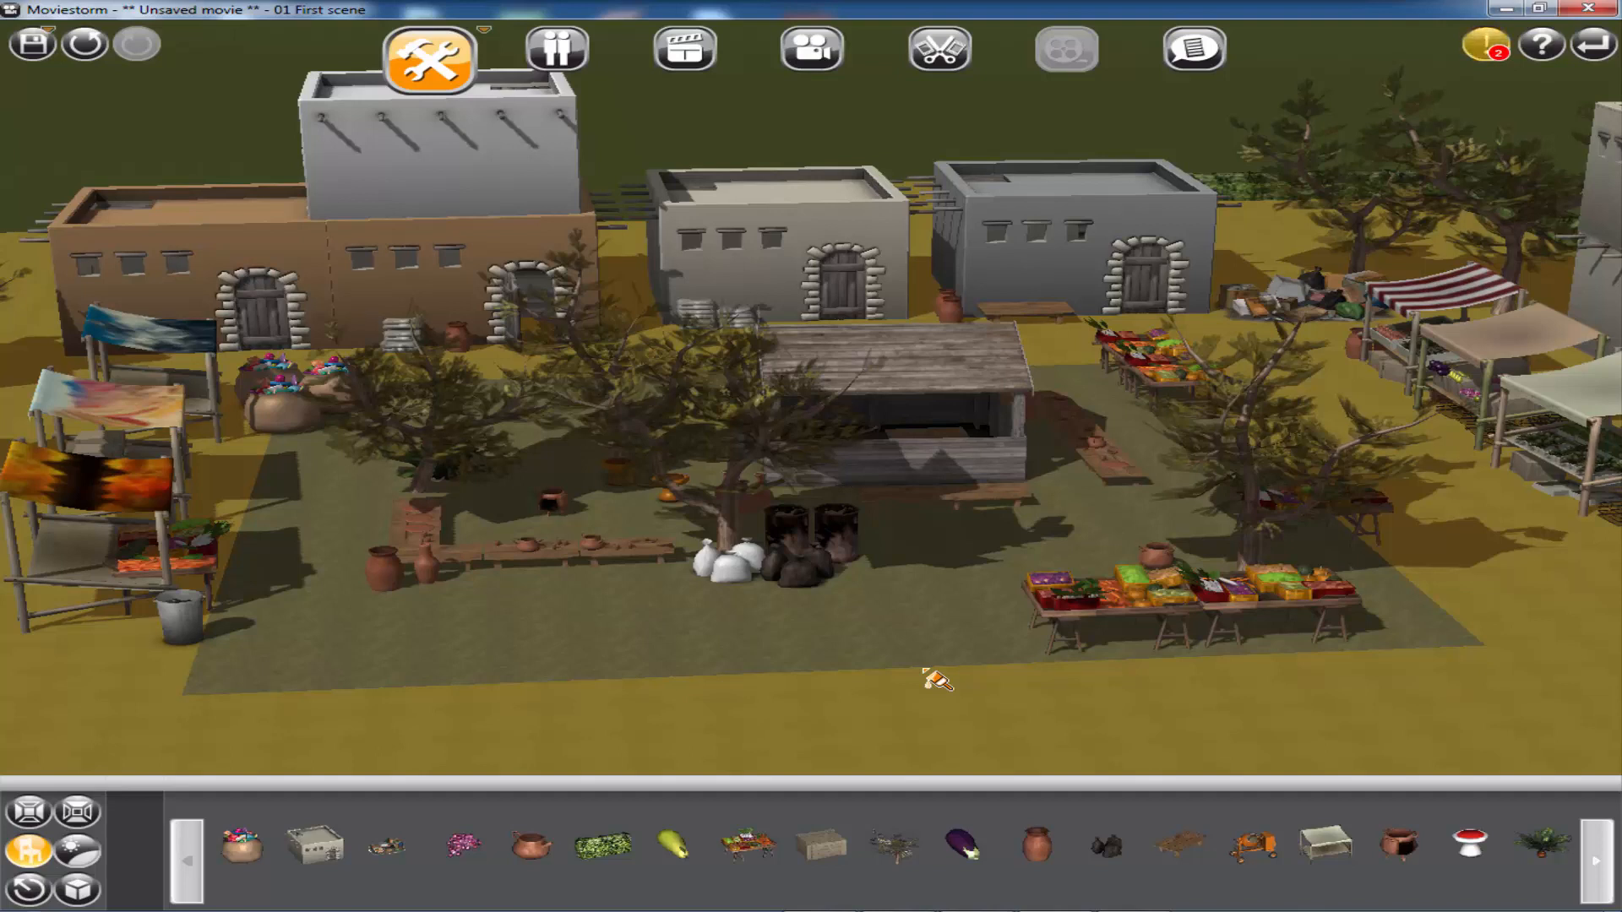
left_click(937, 681)
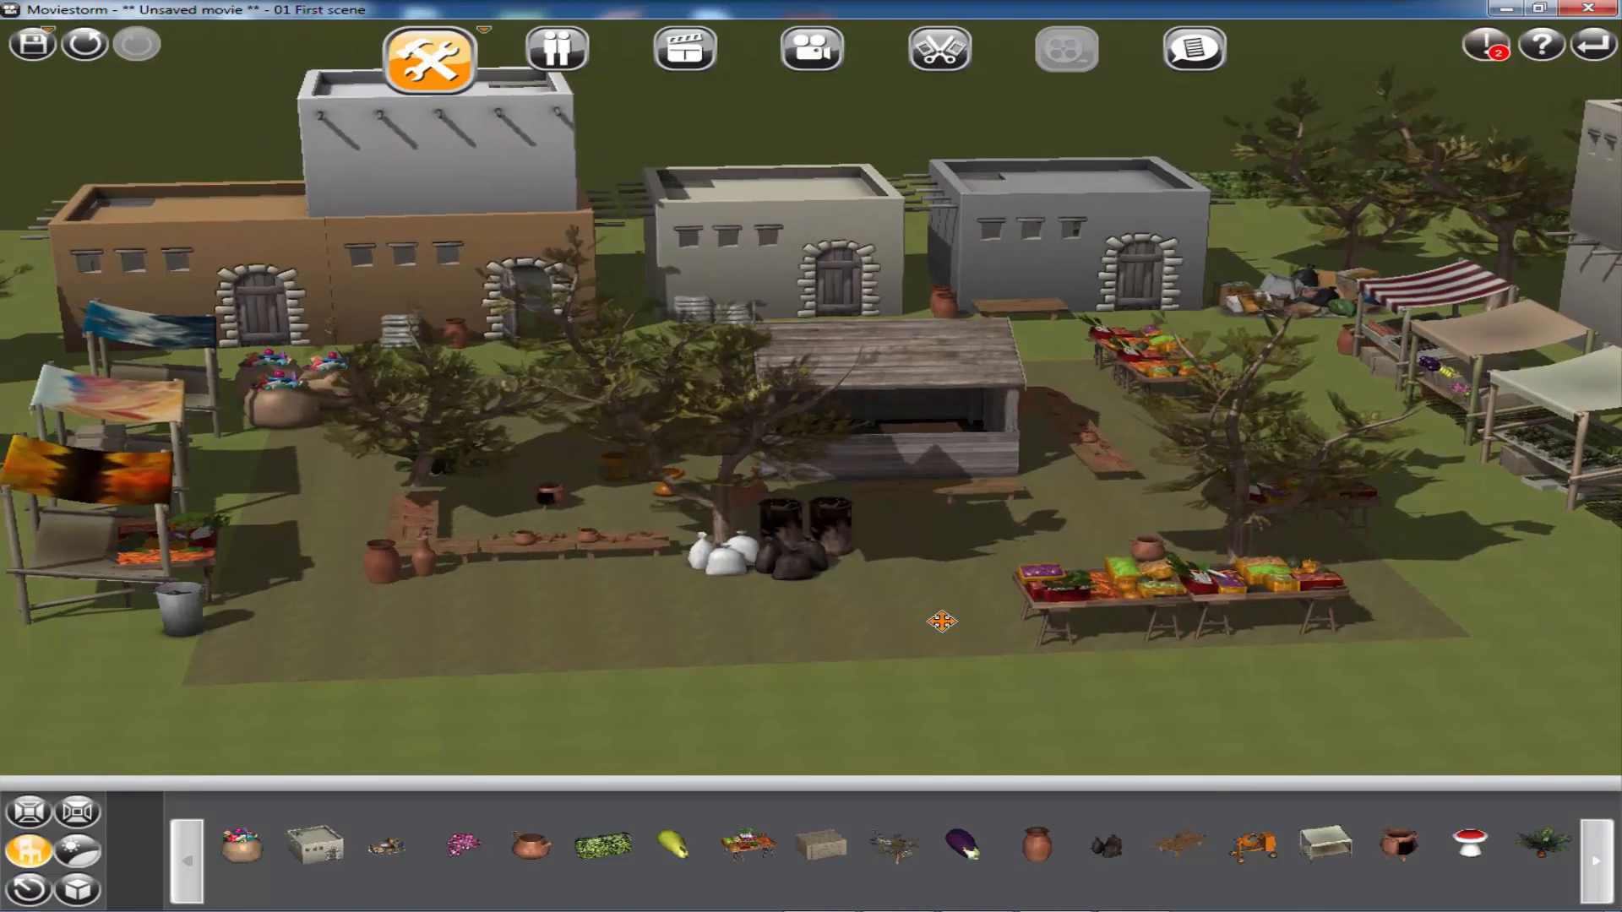
- Delete the two front vegetable tables, the central wooden shelter, and the stalls with flame-patterned and multicoloured canopies
right_click_drag(942, 622, 1087, 549)
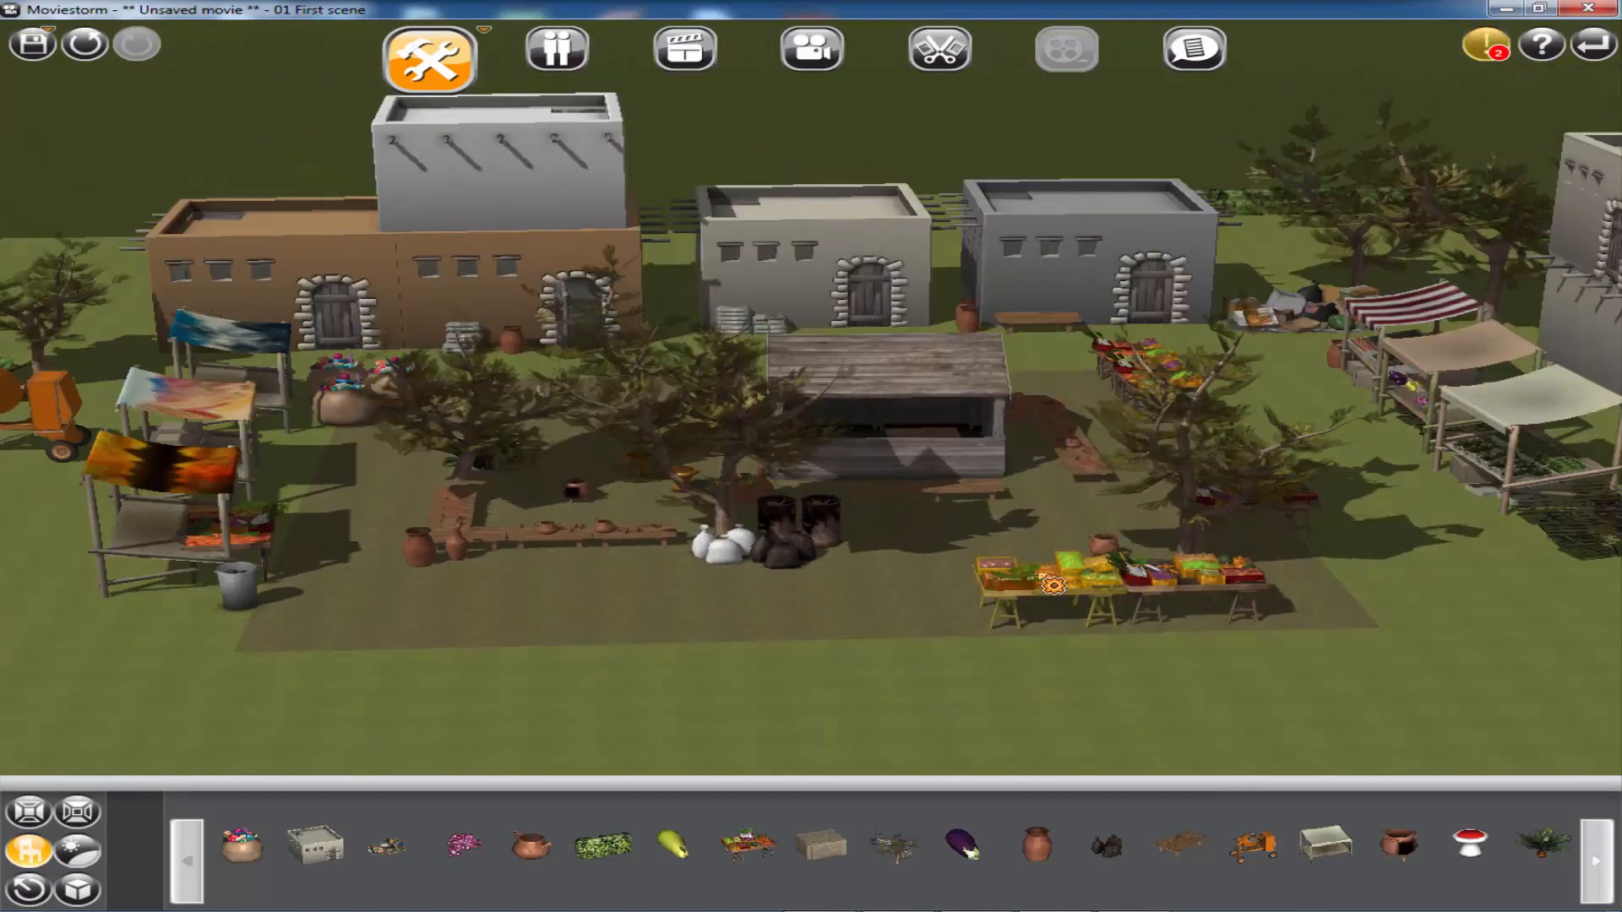
key("Delete")
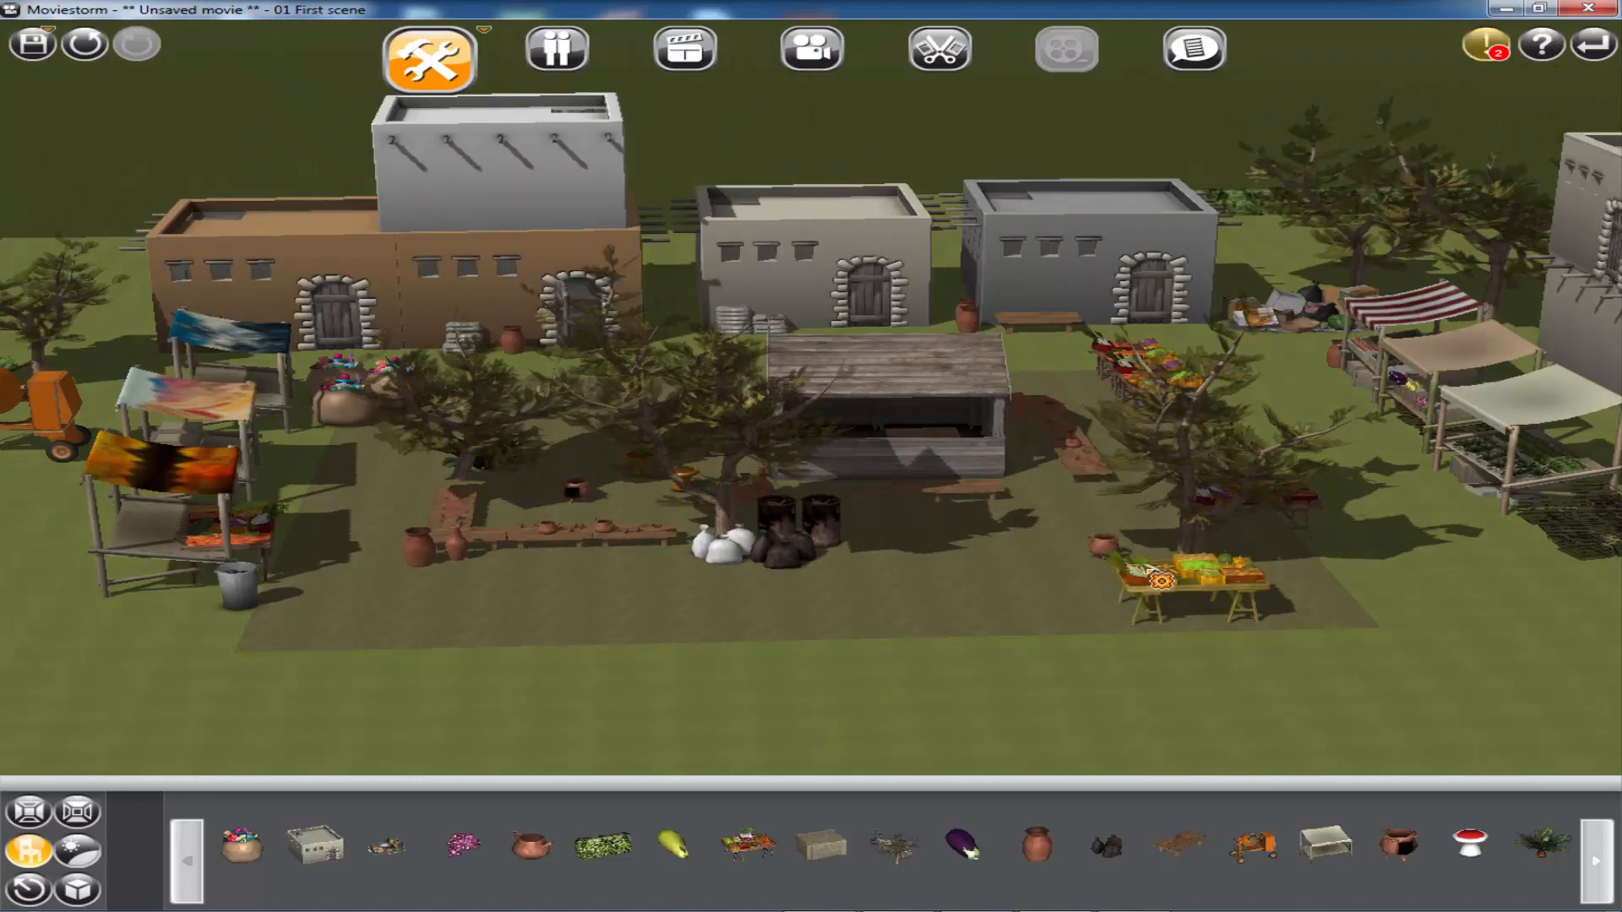
key("Delete")
key("Delete")
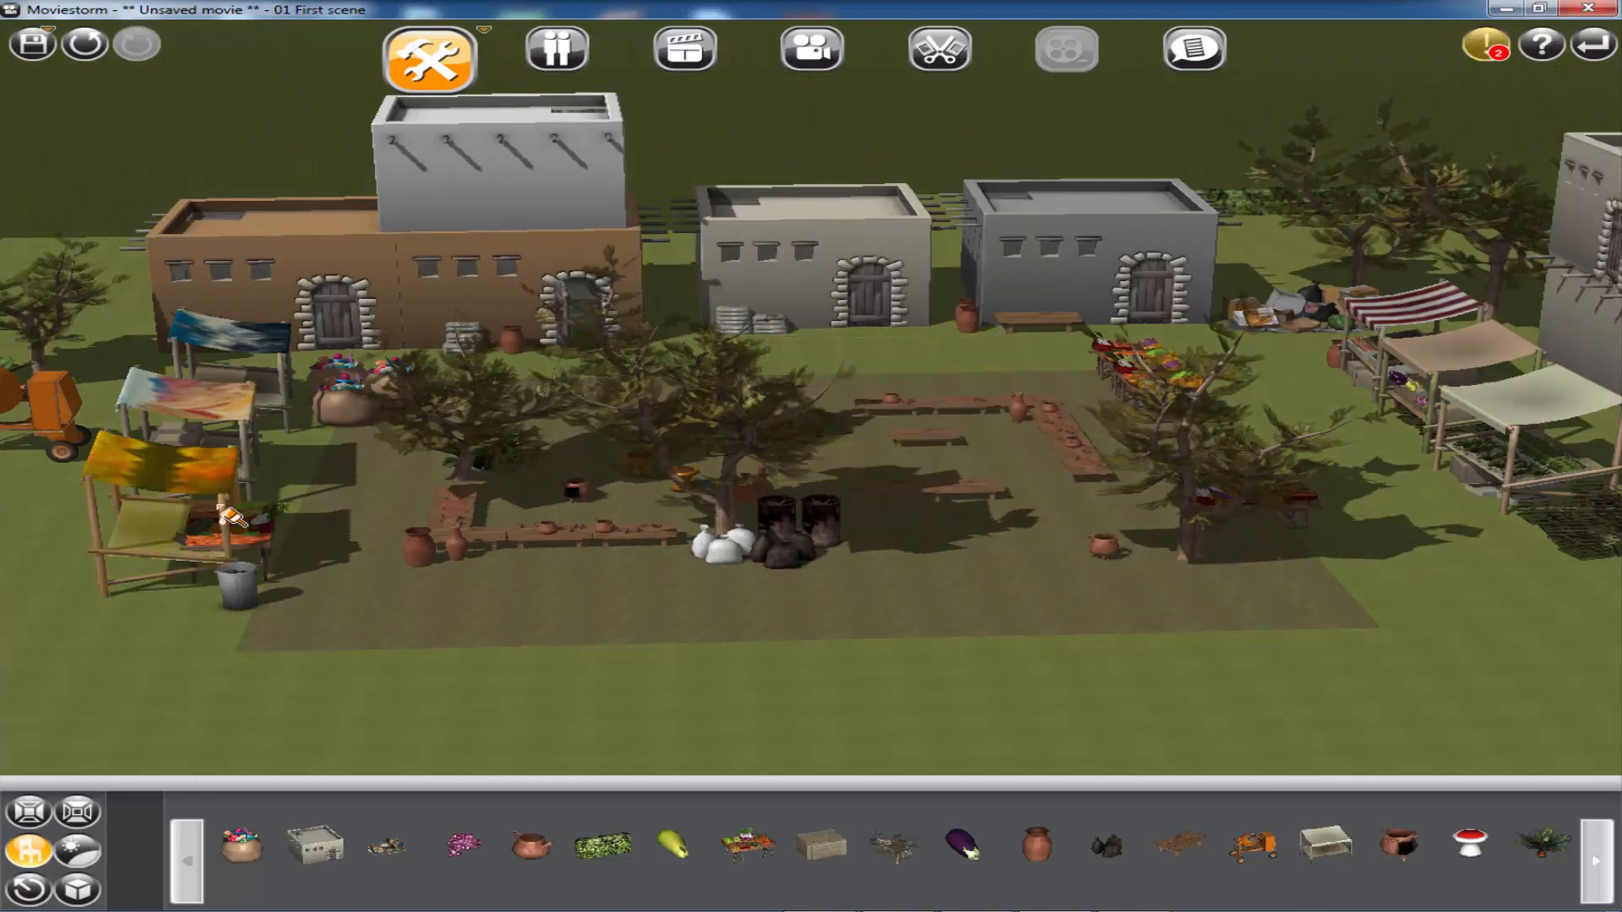
key("Delete")
key("Delete")
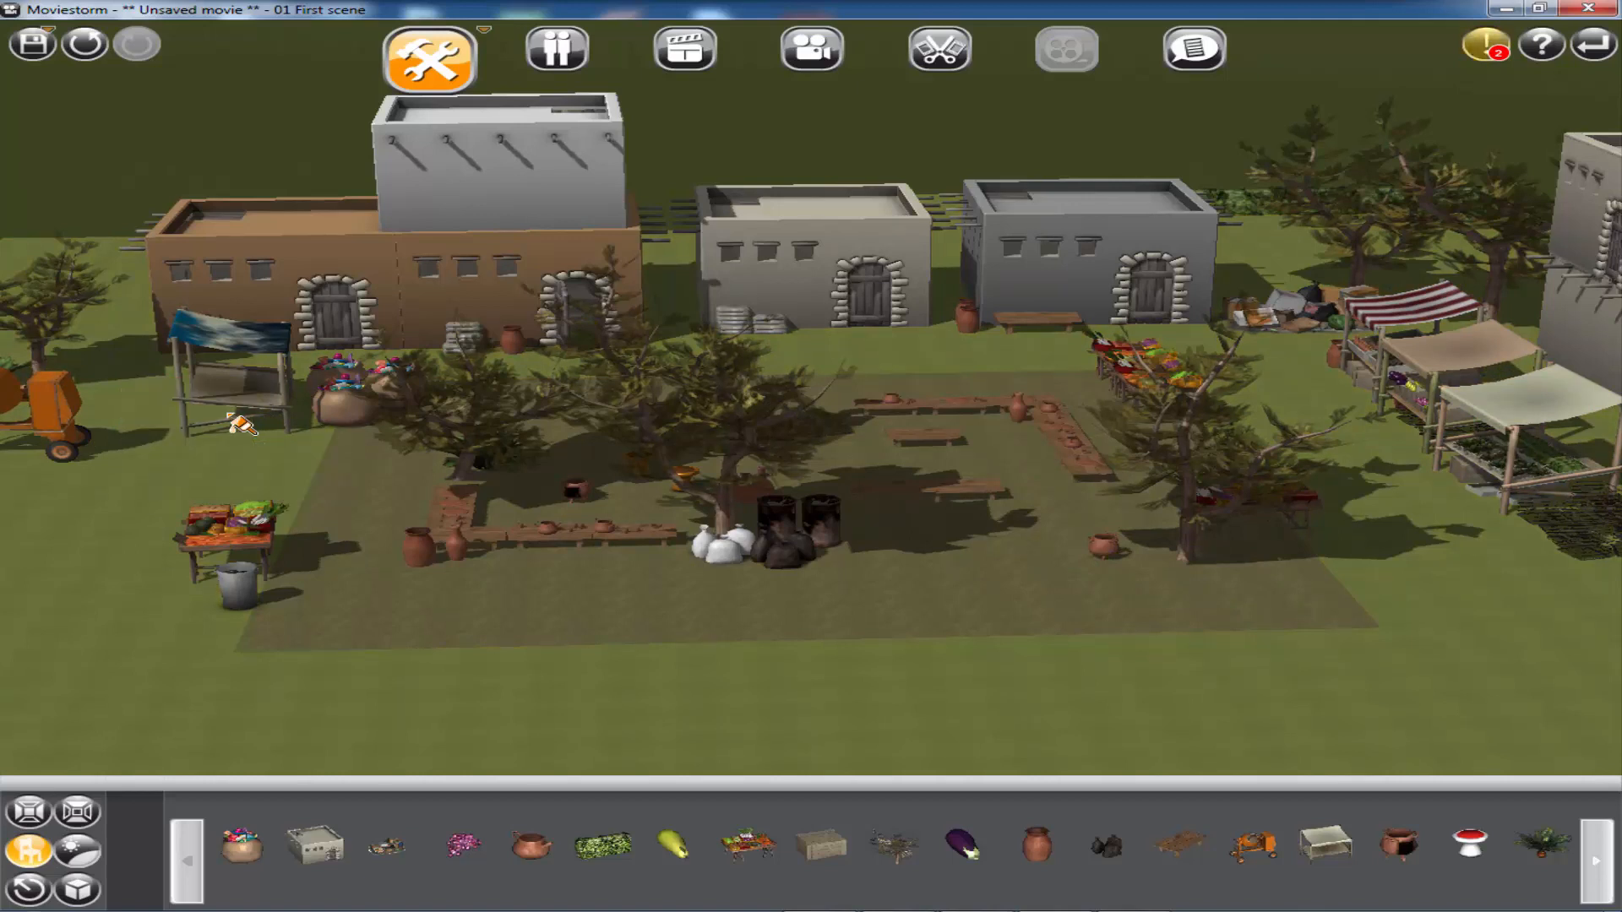
- Delete the orange cement mixer and the black rubbish bags beside the white sacks
left_click_drag(127, 473, 361, 493)
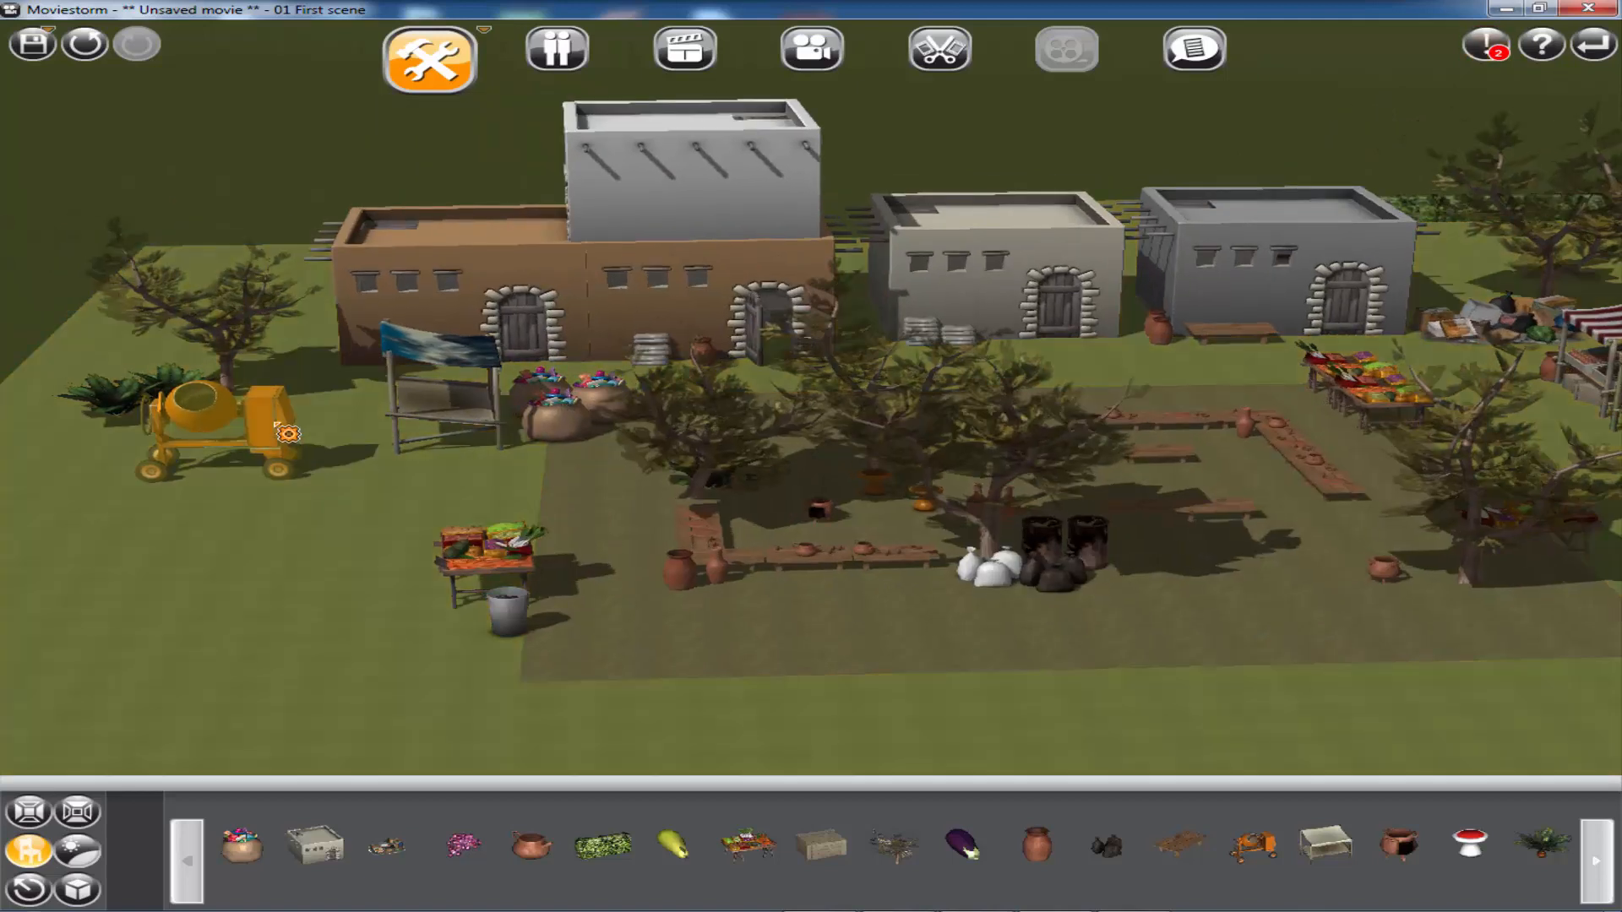
key("Delete")
right_click_drag(355, 516, 574, 532)
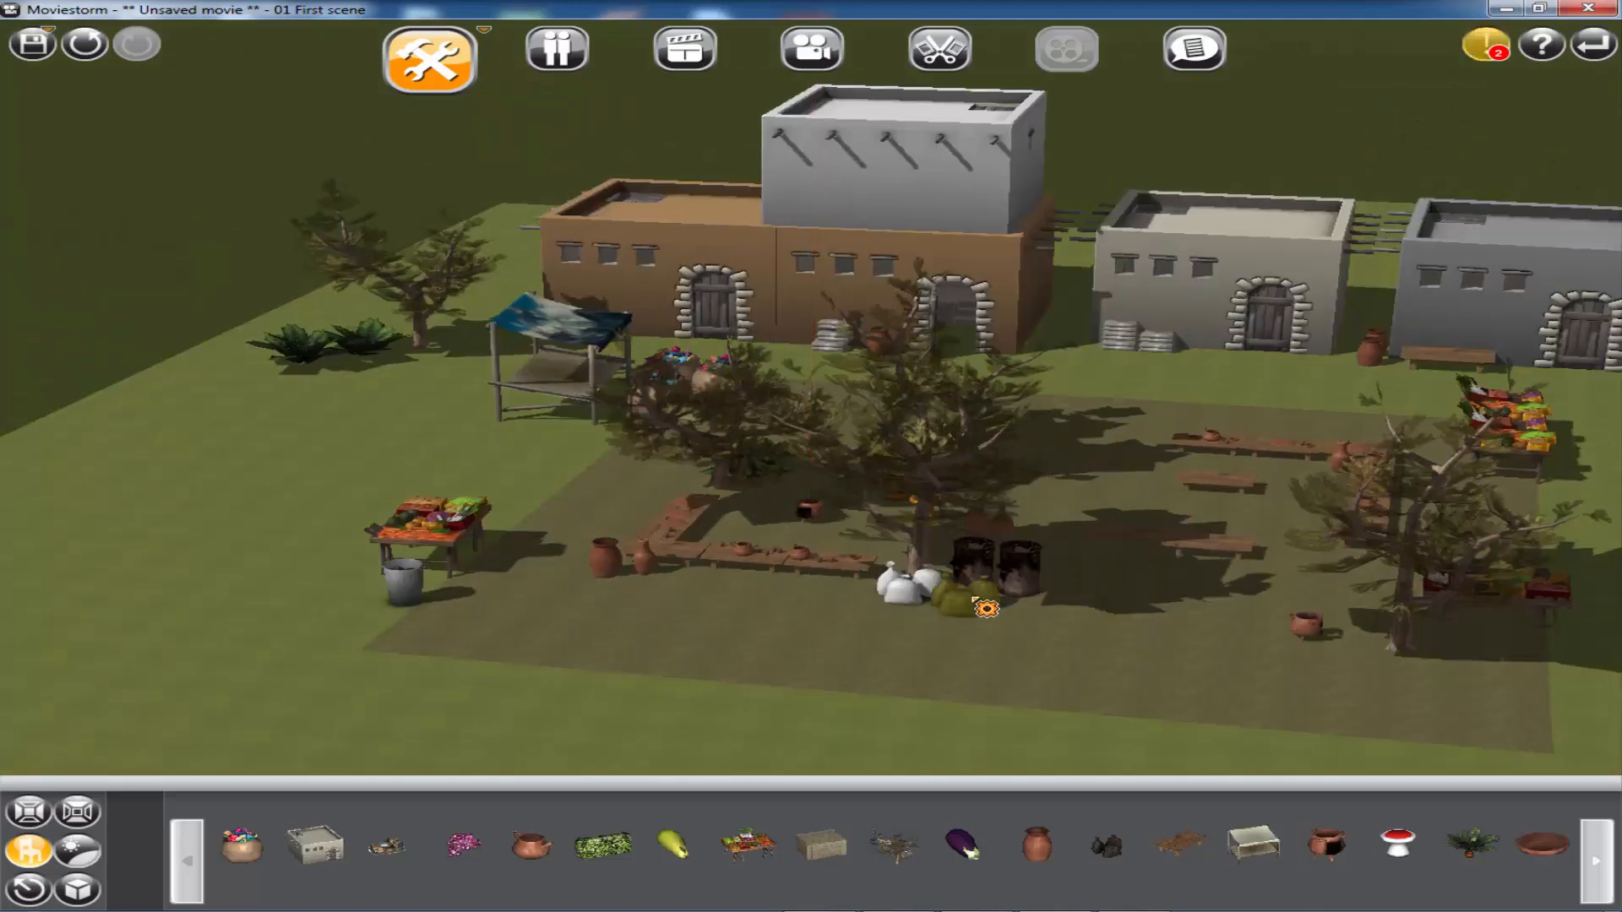
key("Delete")
- Delete the burnt barrel farther from the white sacks and the small tree beside the fern
left_click(1021, 570)
left_click(1596, 441)
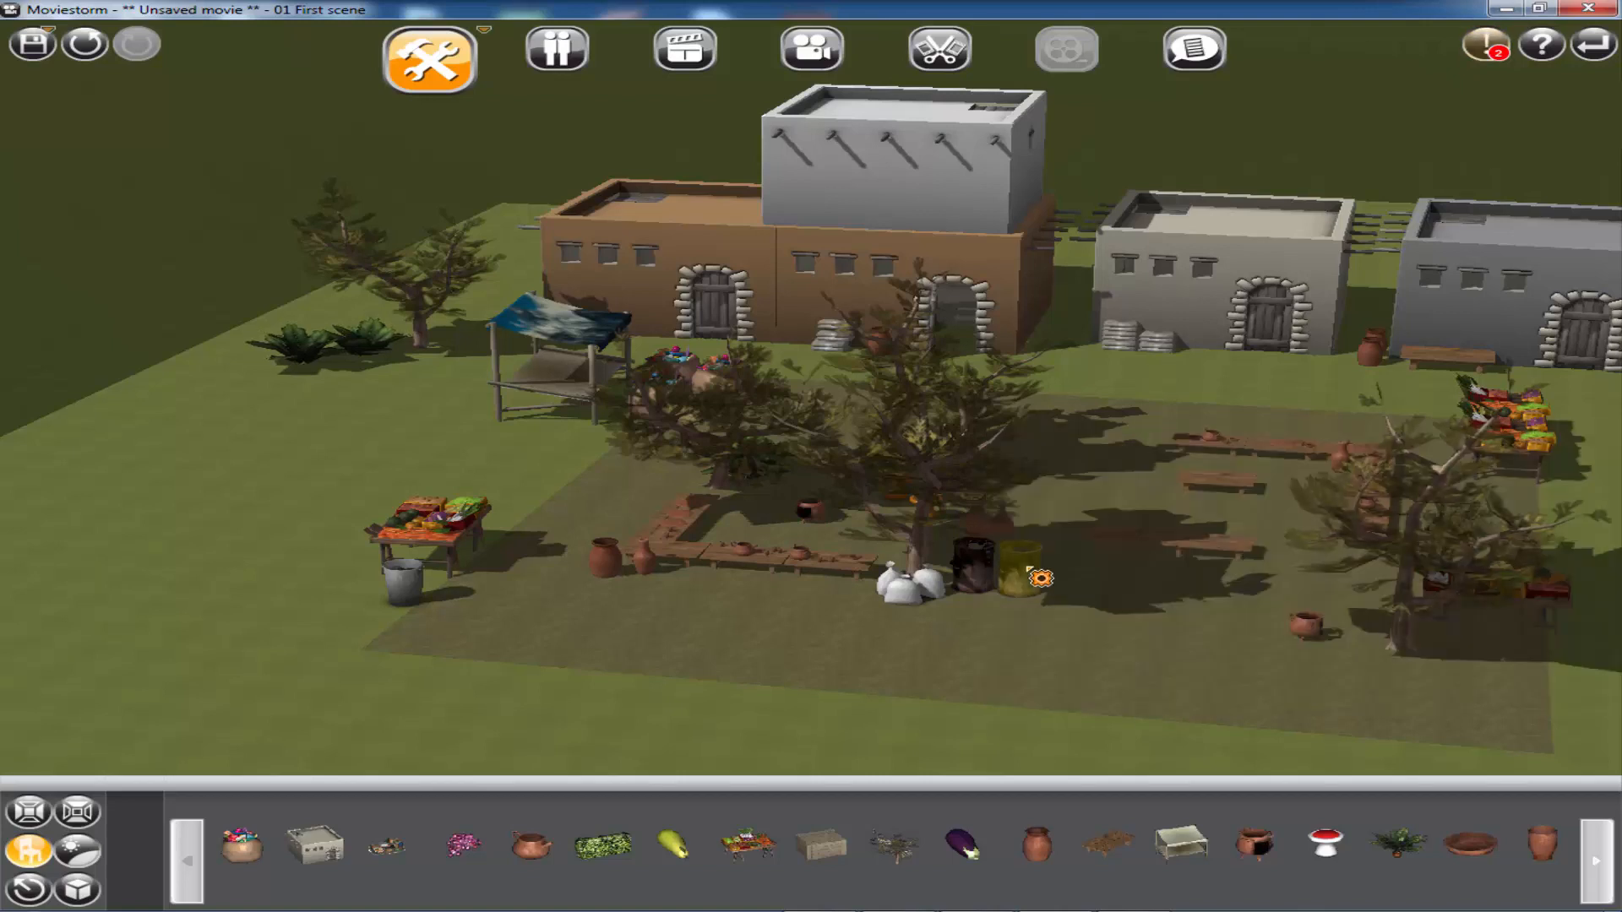
right_click_drag(834, 639, 575, 617)
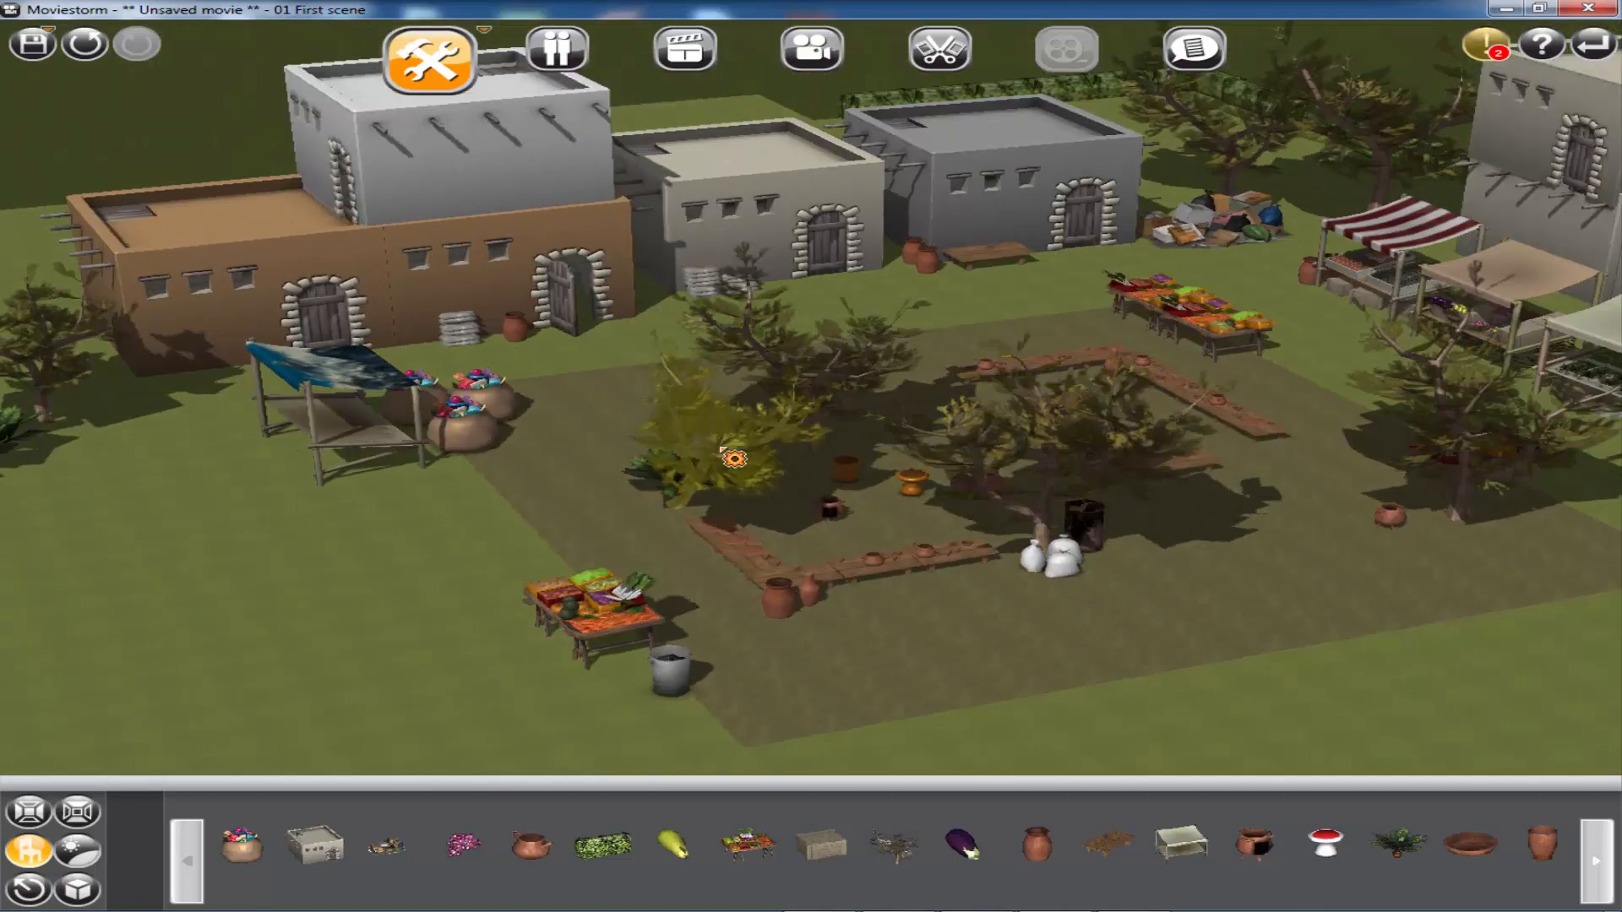
key("Delete")
- Delete the tree and the vegetable table at the edge of the square near the lone clay pot
right_click_drag(1147, 622, 1496, 614)
key("Delete")
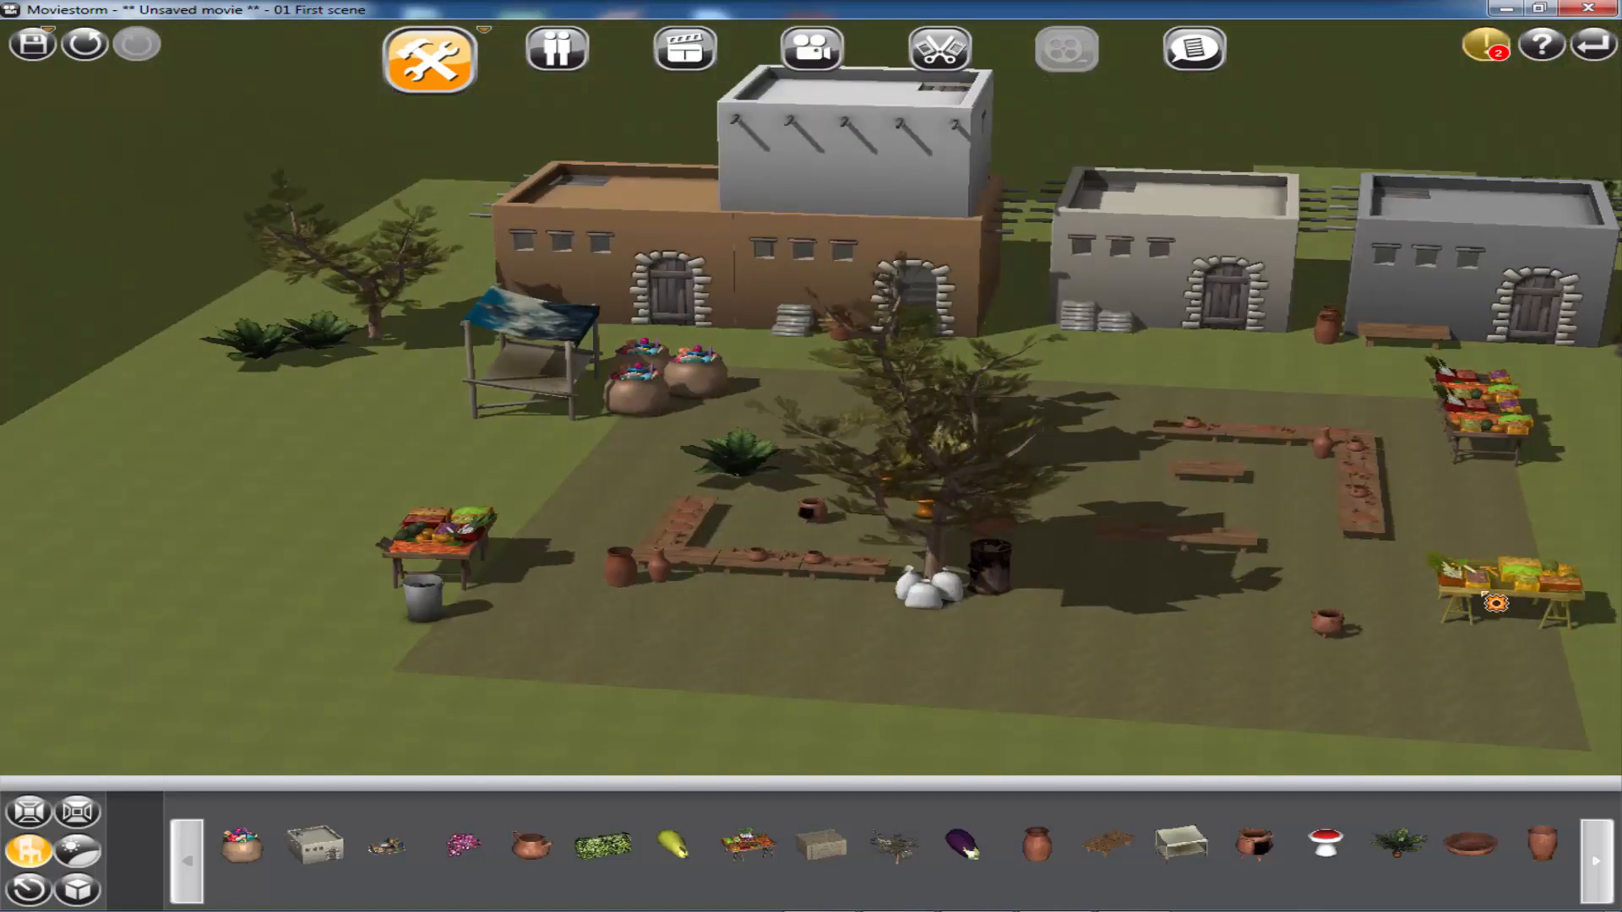
key("Delete")
- Delete the stacked sandbags against the brown house and one of the two orange stools in the square
right_click_drag(1053, 583, 1104, 446)
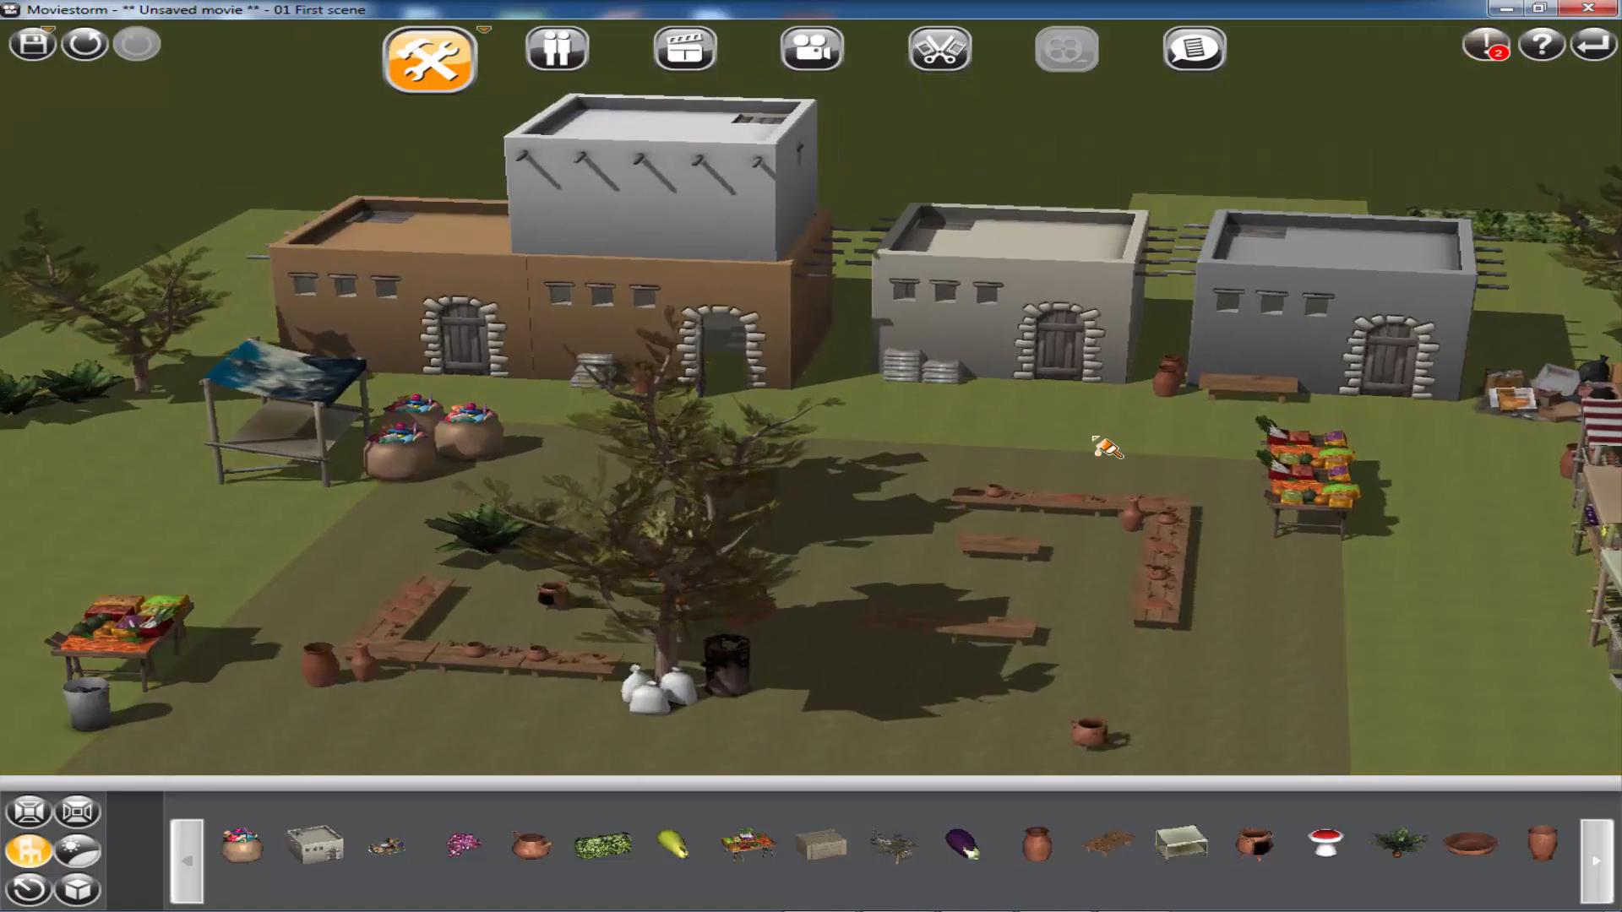
right_click_drag(619, 431, 845, 541)
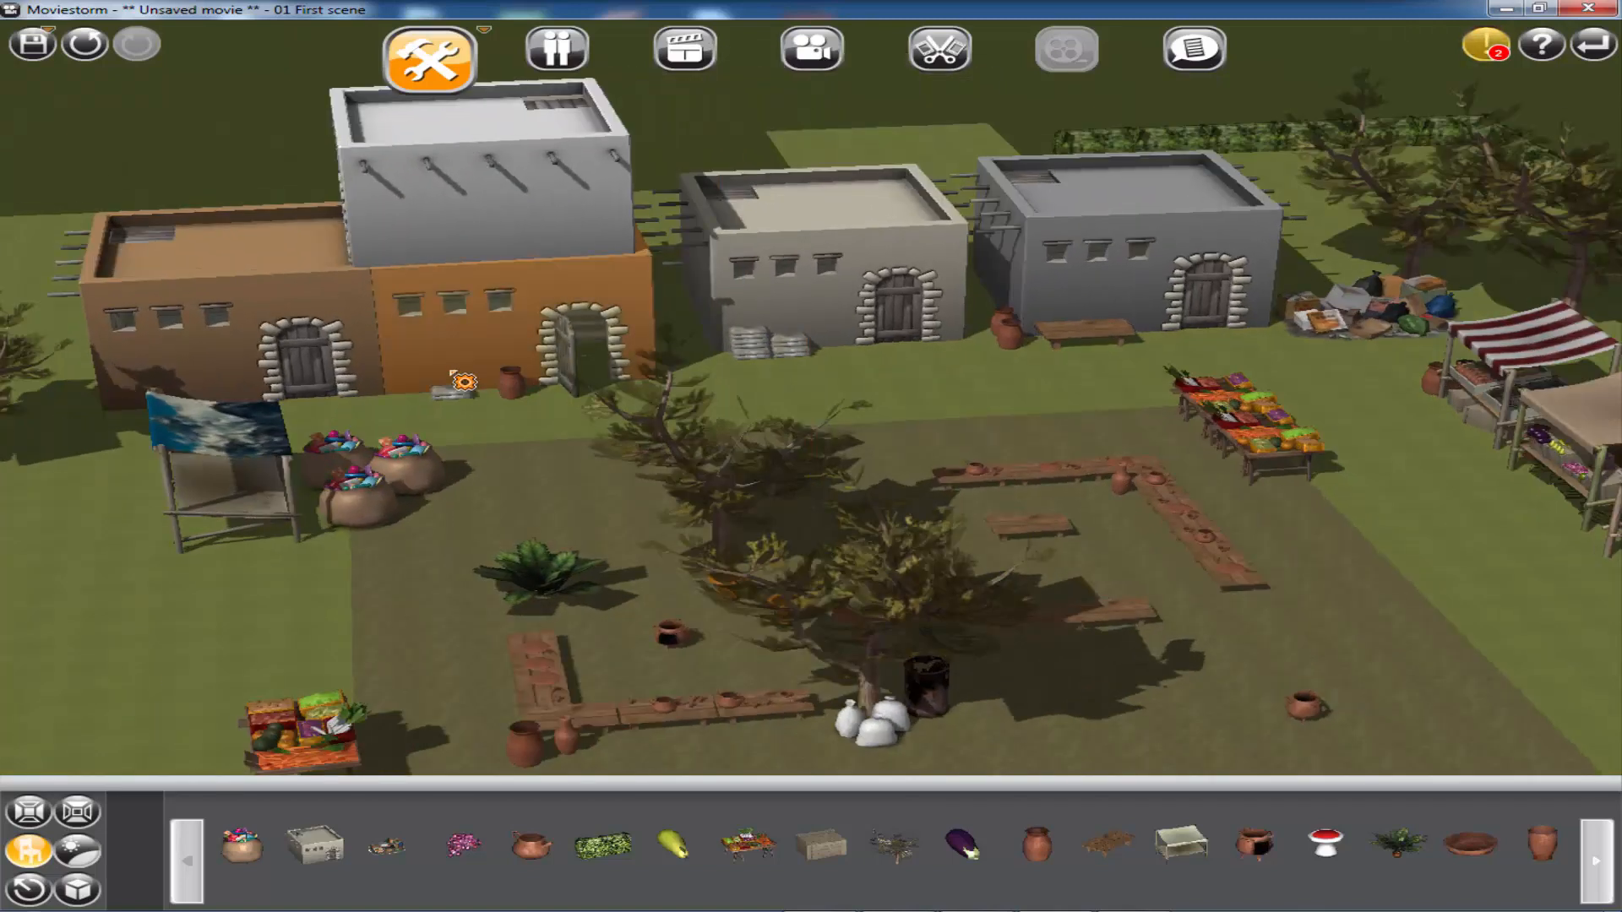
key("Delete")
right_click_drag(1048, 719, 971, 605)
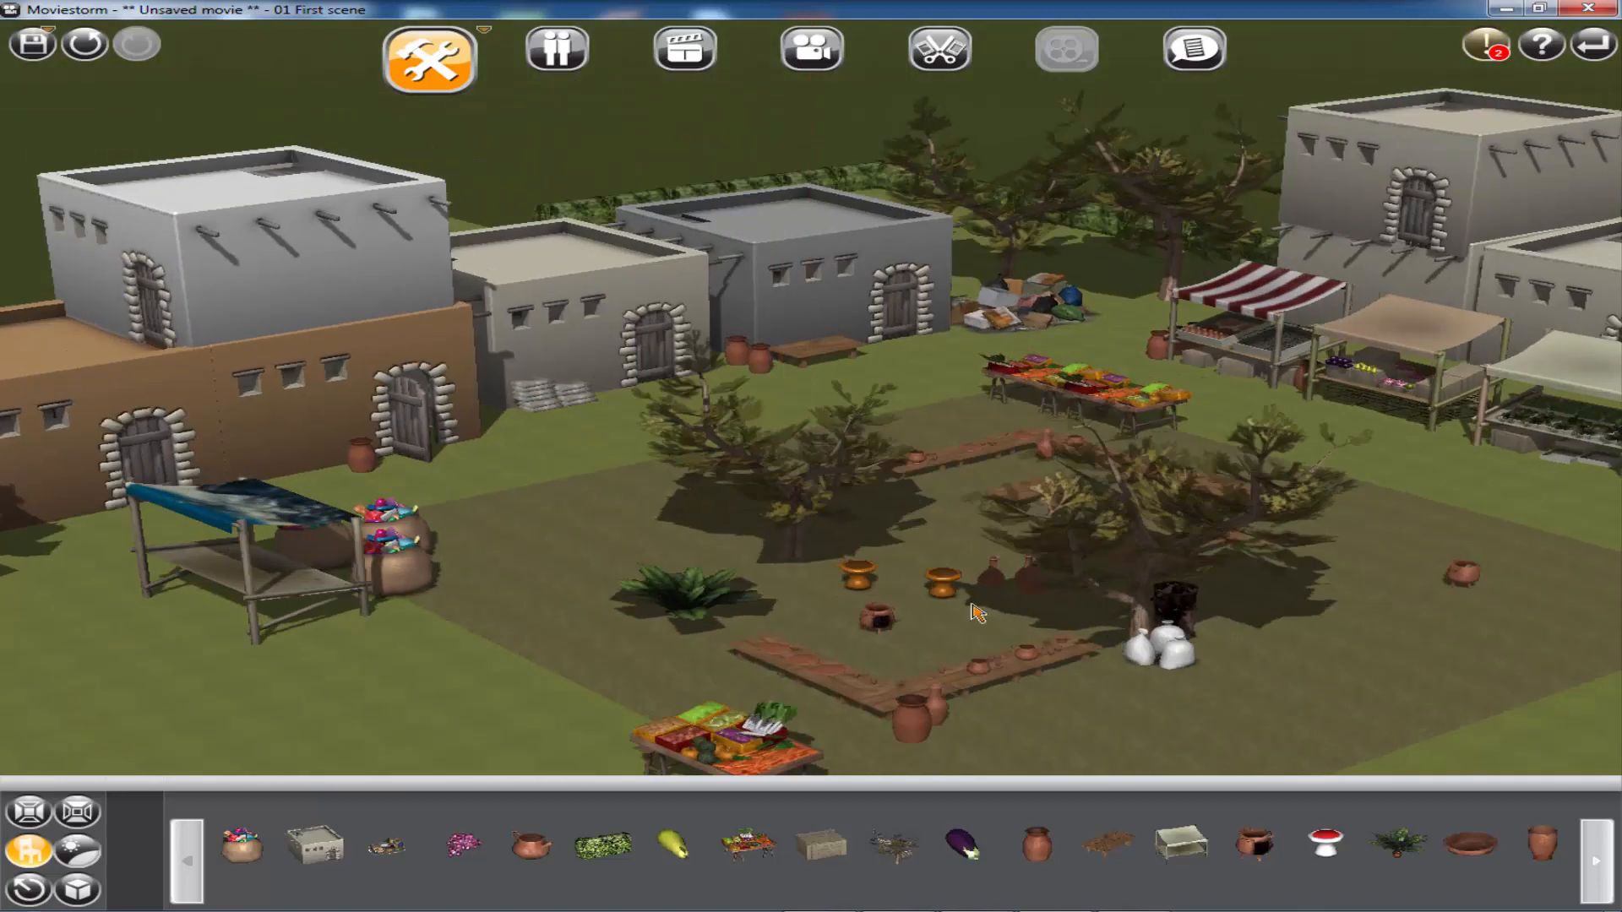
key("Delete")
- Delete the rubbish pile beside the grey house and the clay pot by the brown house's open door
right_click_drag(1174, 671, 1436, 247)
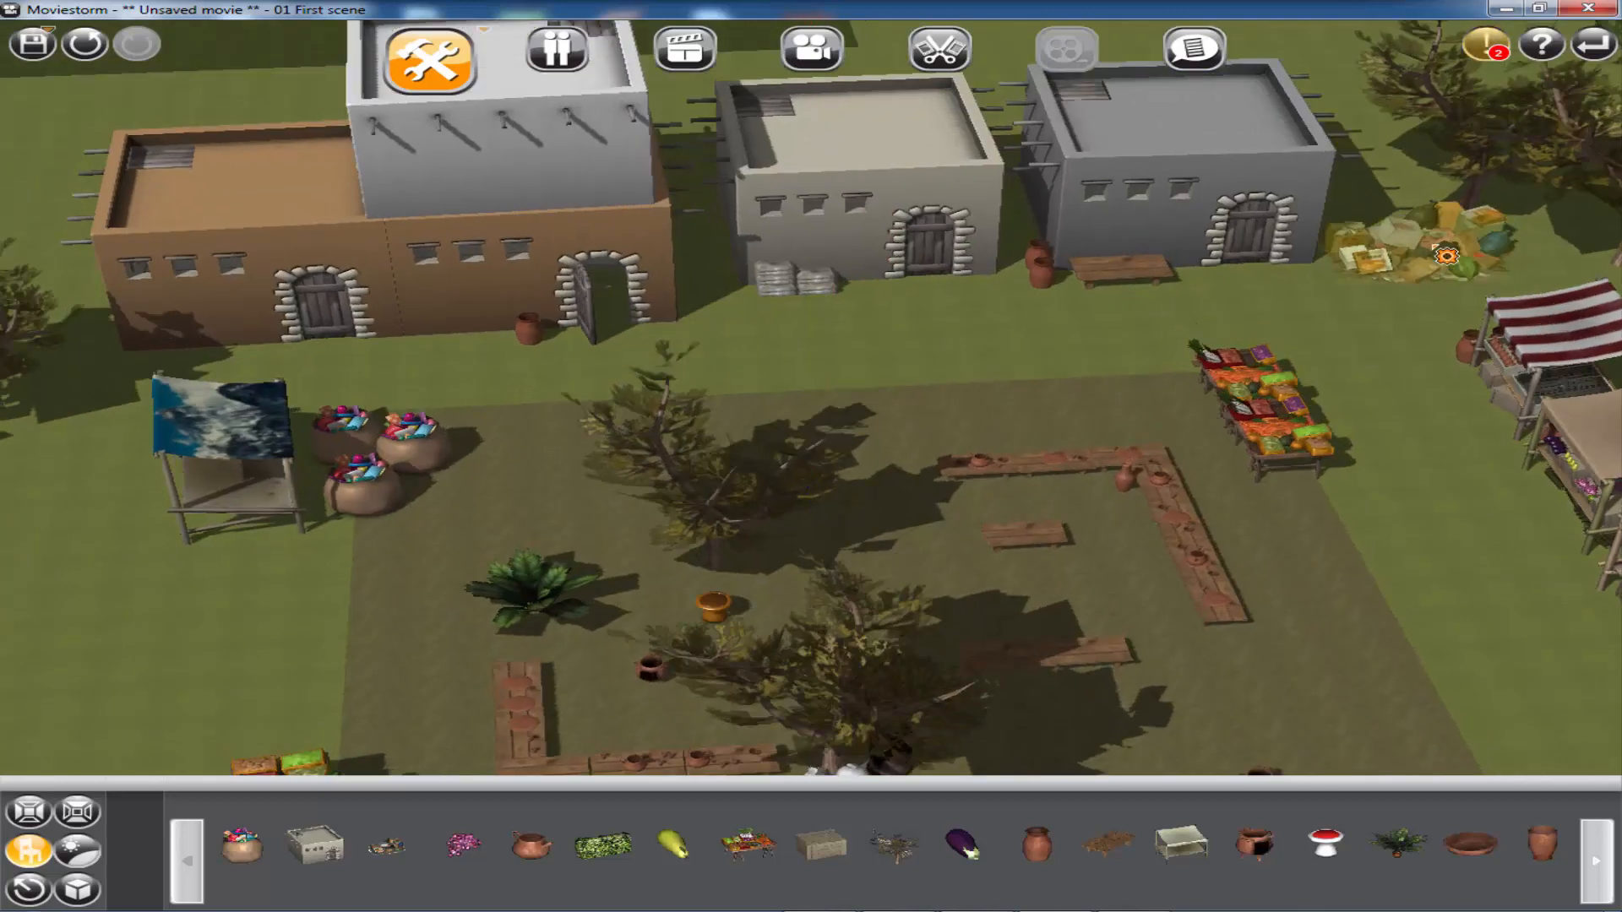
key("Delete")
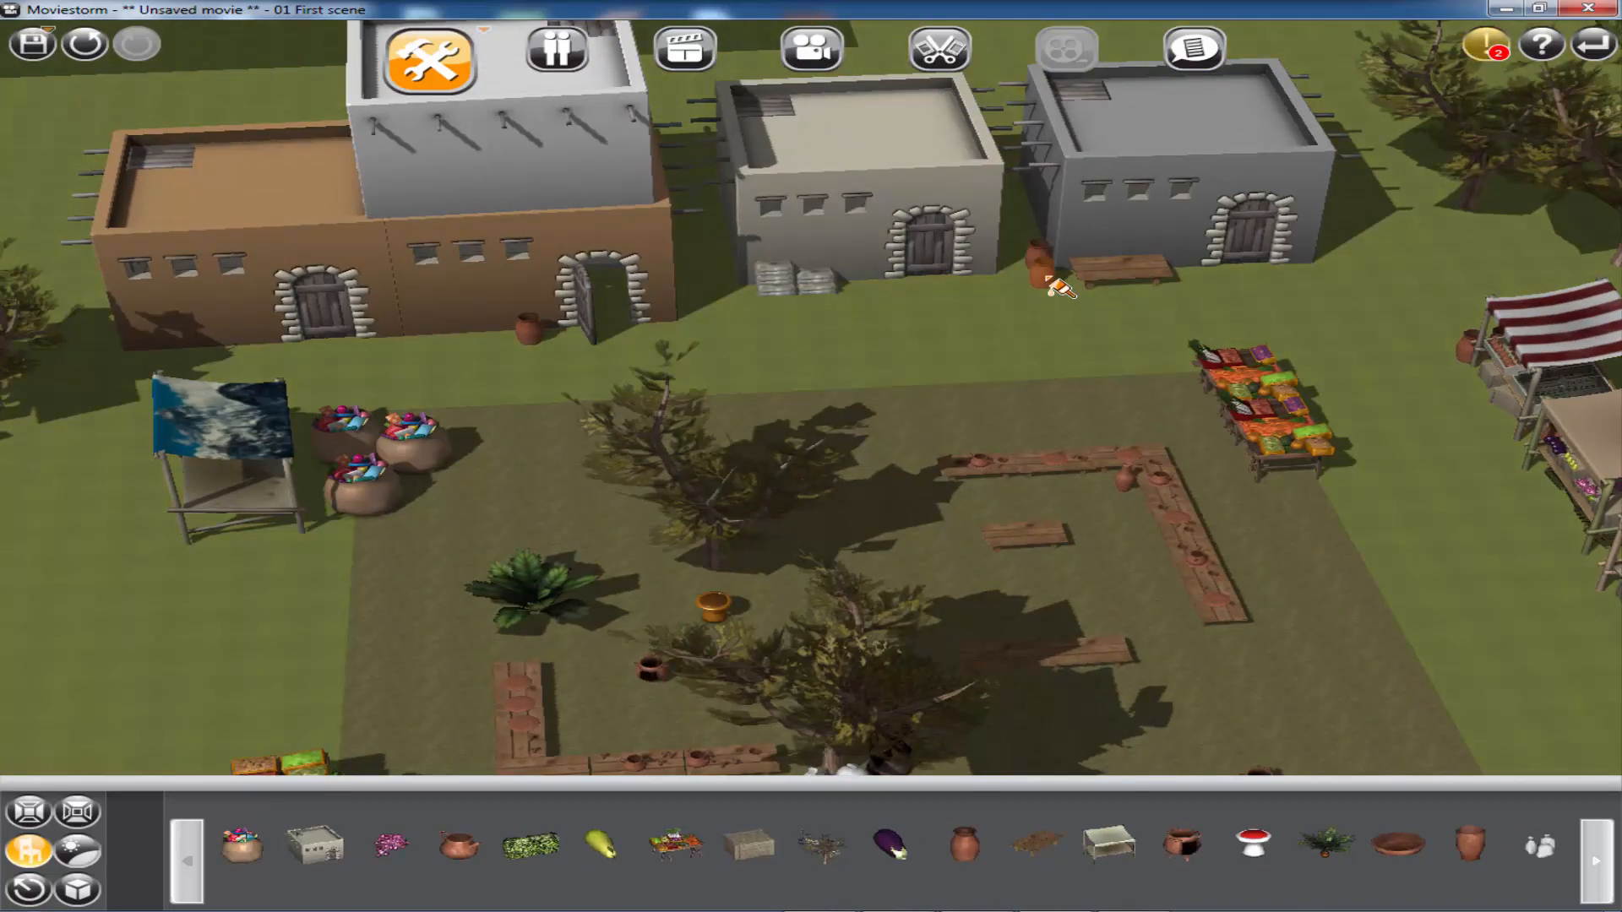
key("Delete")
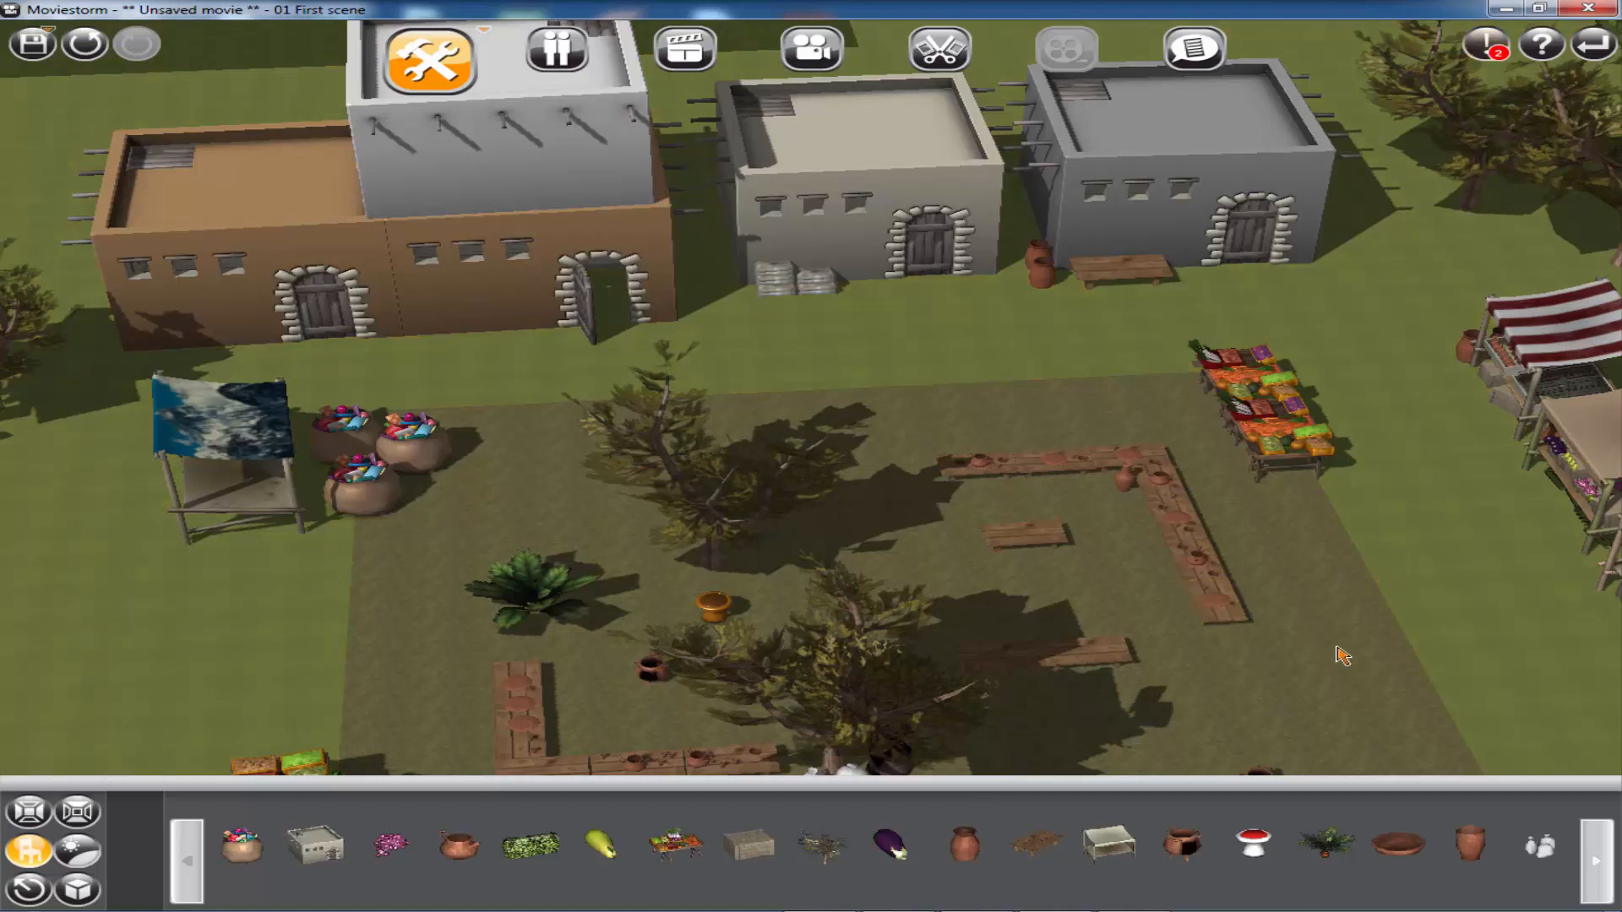
- Delete the two remaining trees in the middle of the square
scroll(1066, 552, "down", 5)
key("Delete")
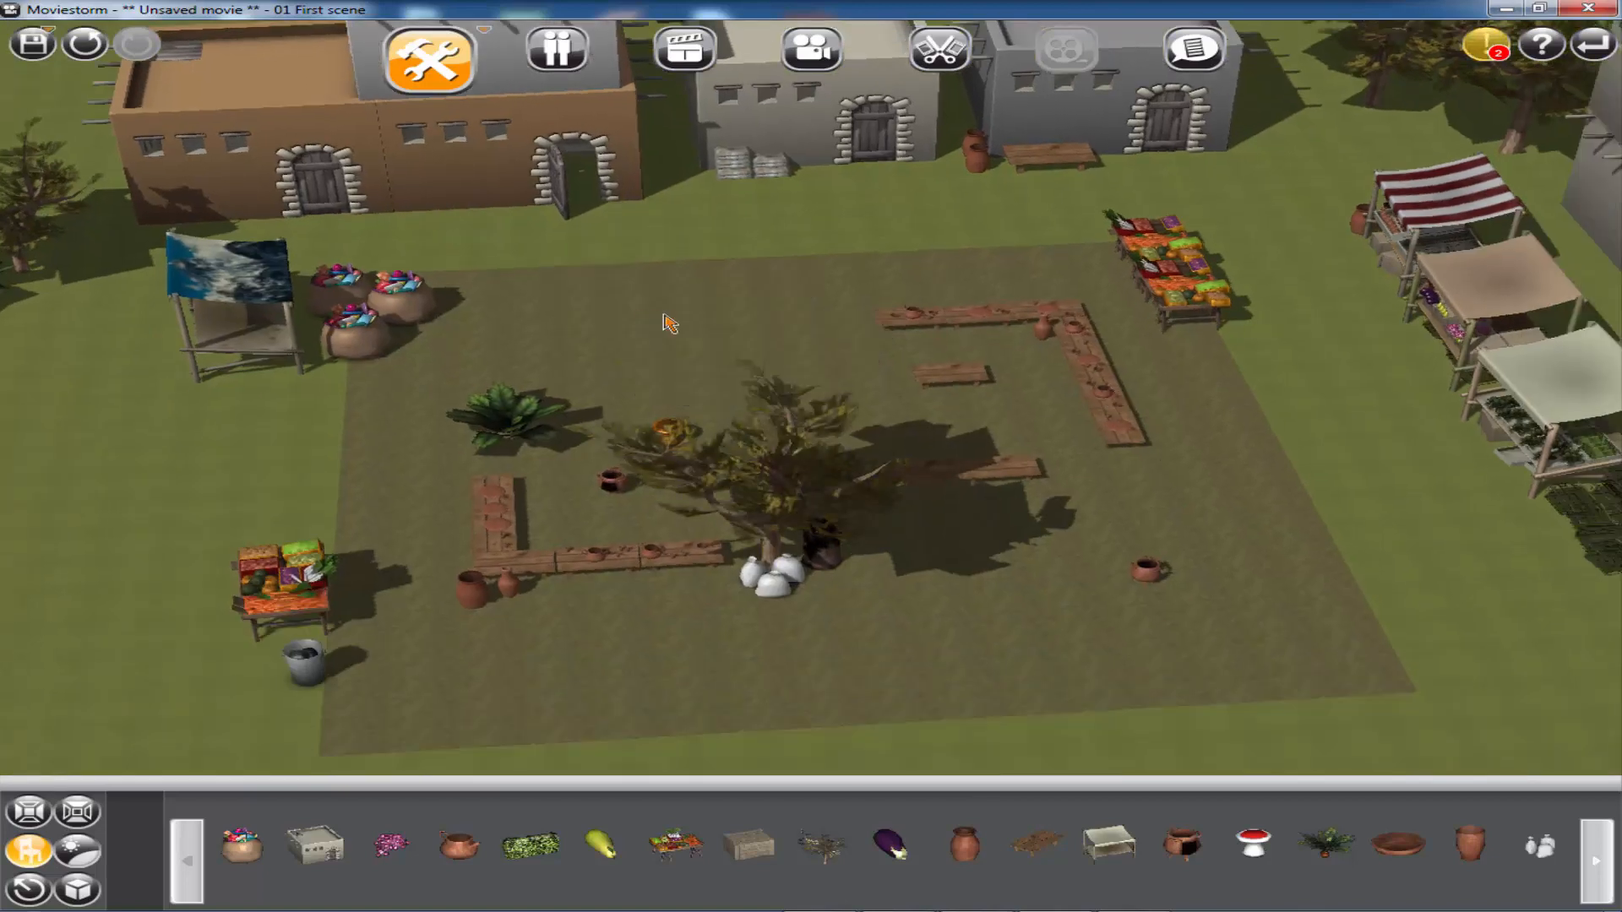
key("Delete")
- Delete the pale green canopy stall at the near end of the stall row
left_click_drag(1441, 477, 1133, 482)
right_click_drag(637, 565, 760, 515)
left_click(1252, 486)
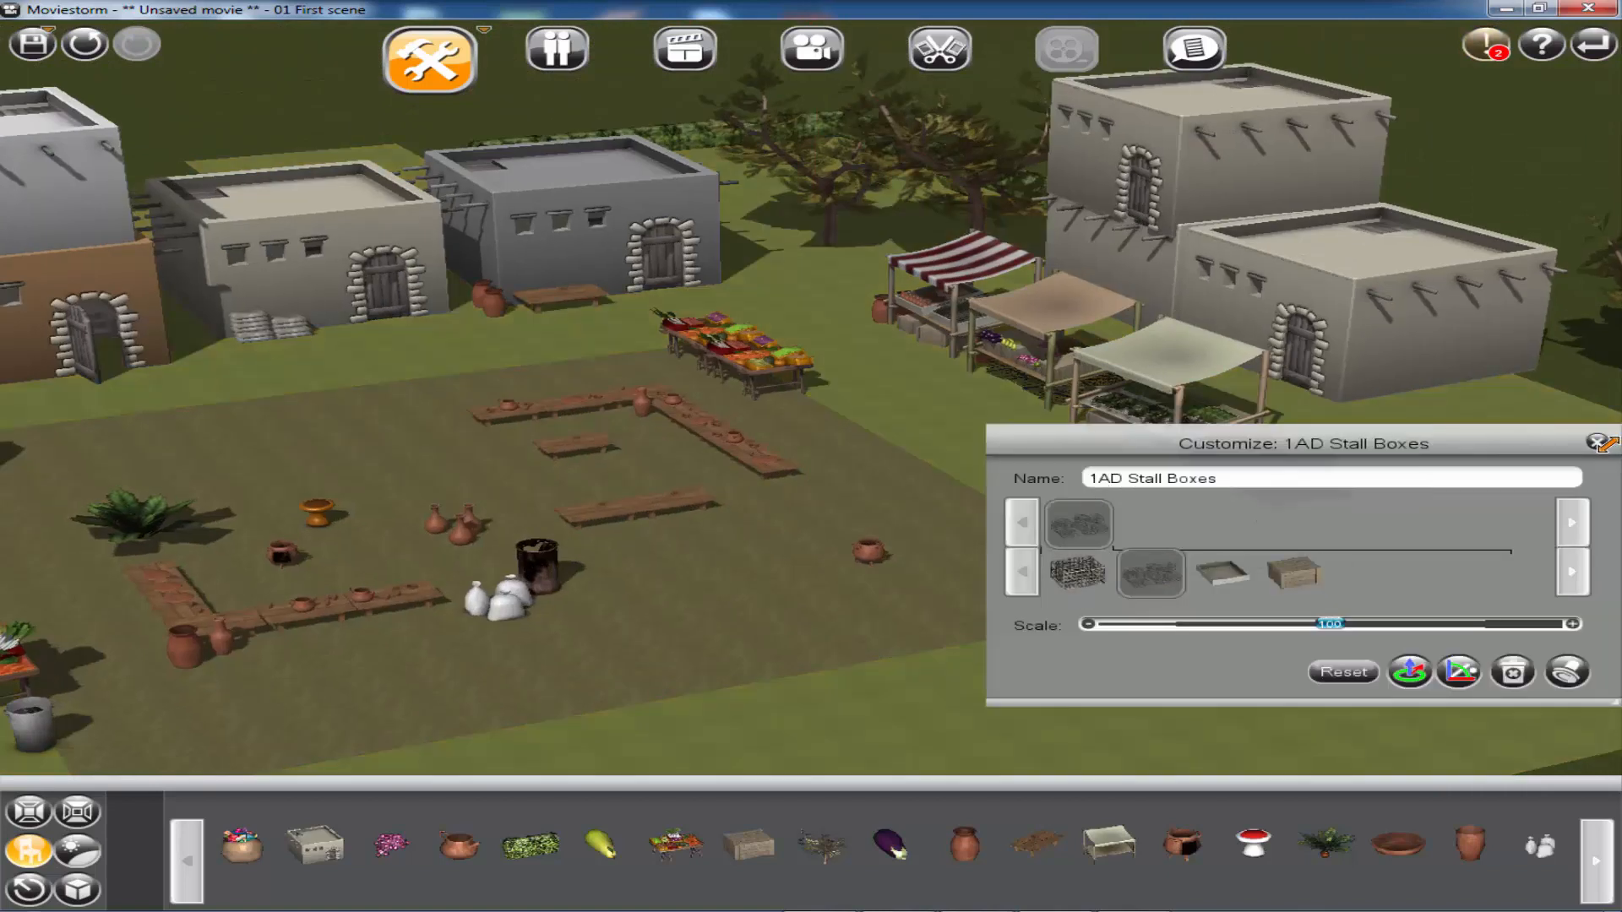
left_click(1603, 442)
key("Delete")
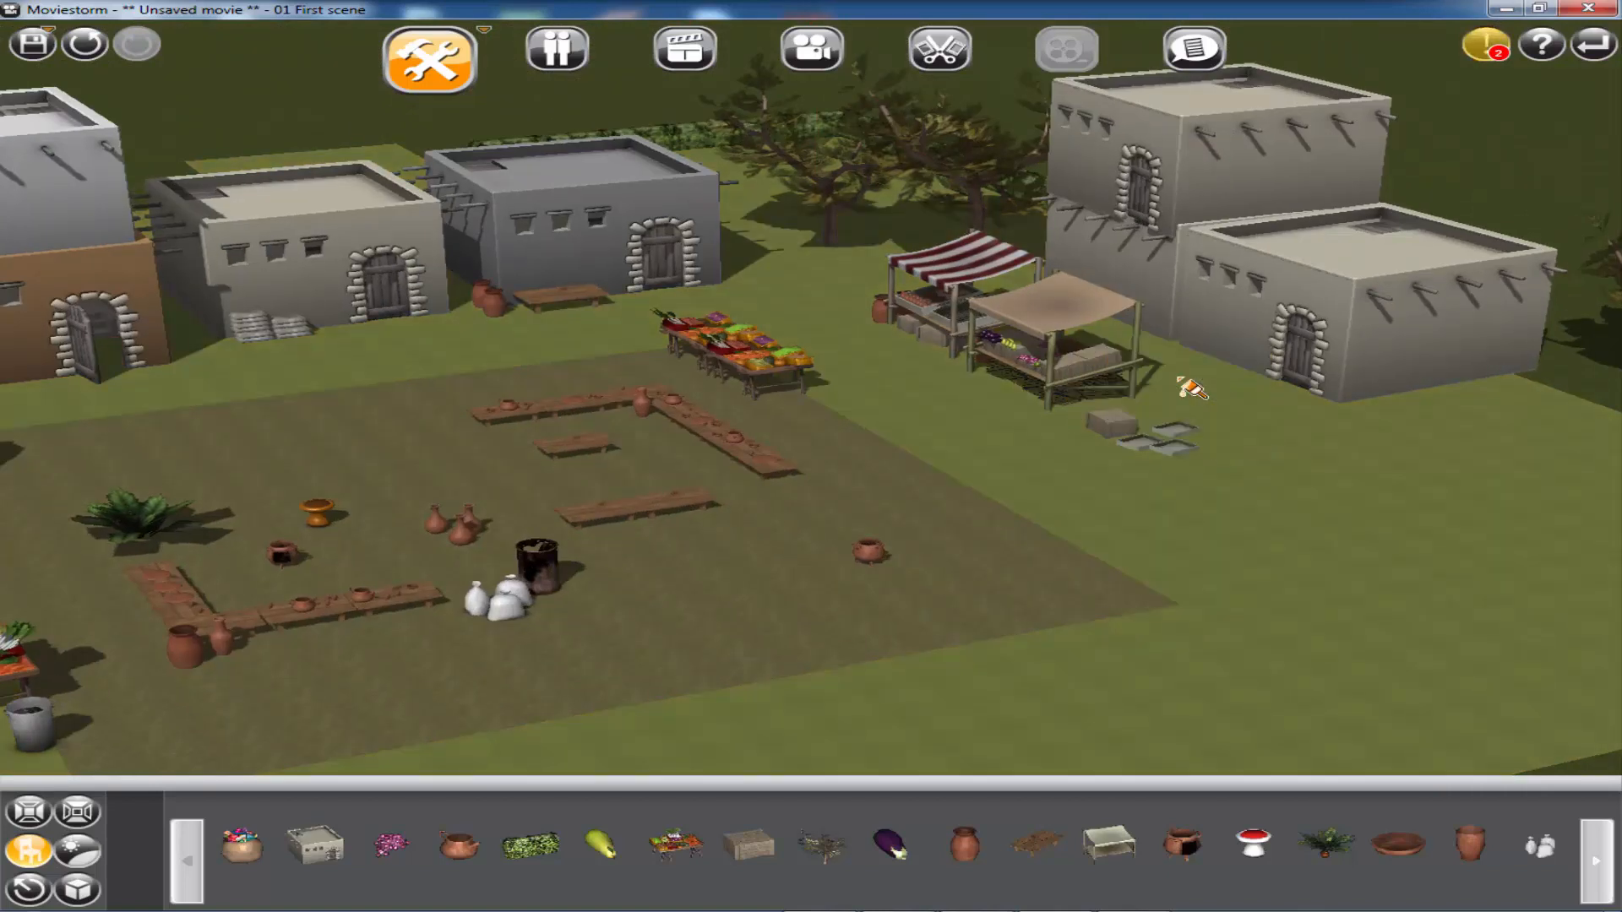
- Delete the grey house at the end of the row and the white upper storey above the brown house
right_click_drag(893, 504, 844, 565)
left_click_drag(844, 565, 1137, 747)
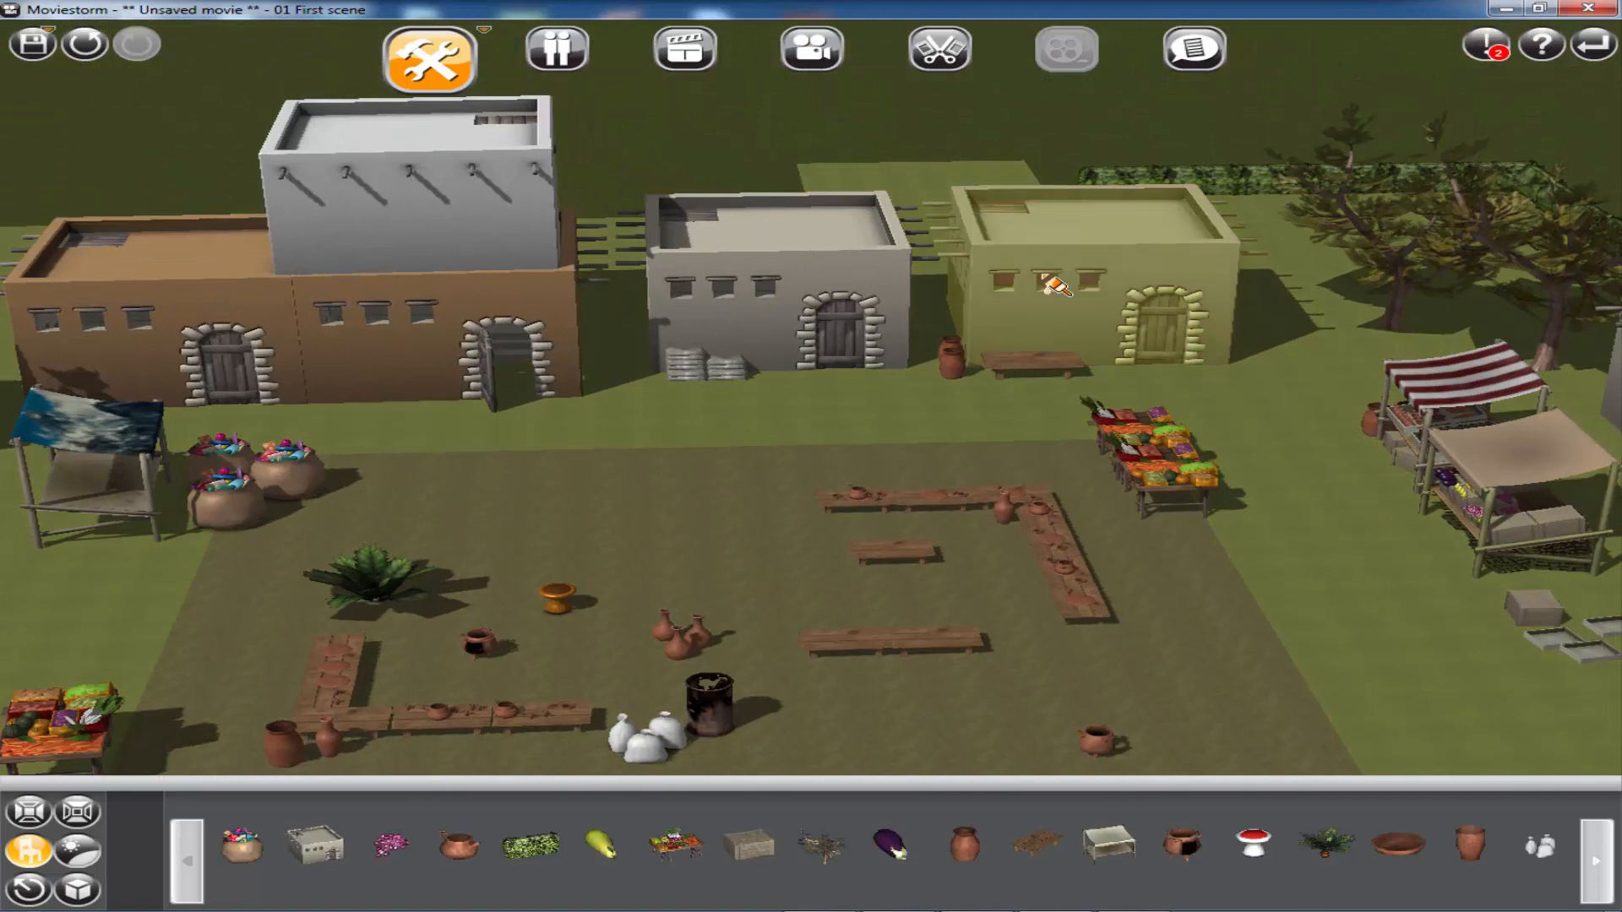
key("Delete")
right_click_drag(1119, 666, 1014, 592)
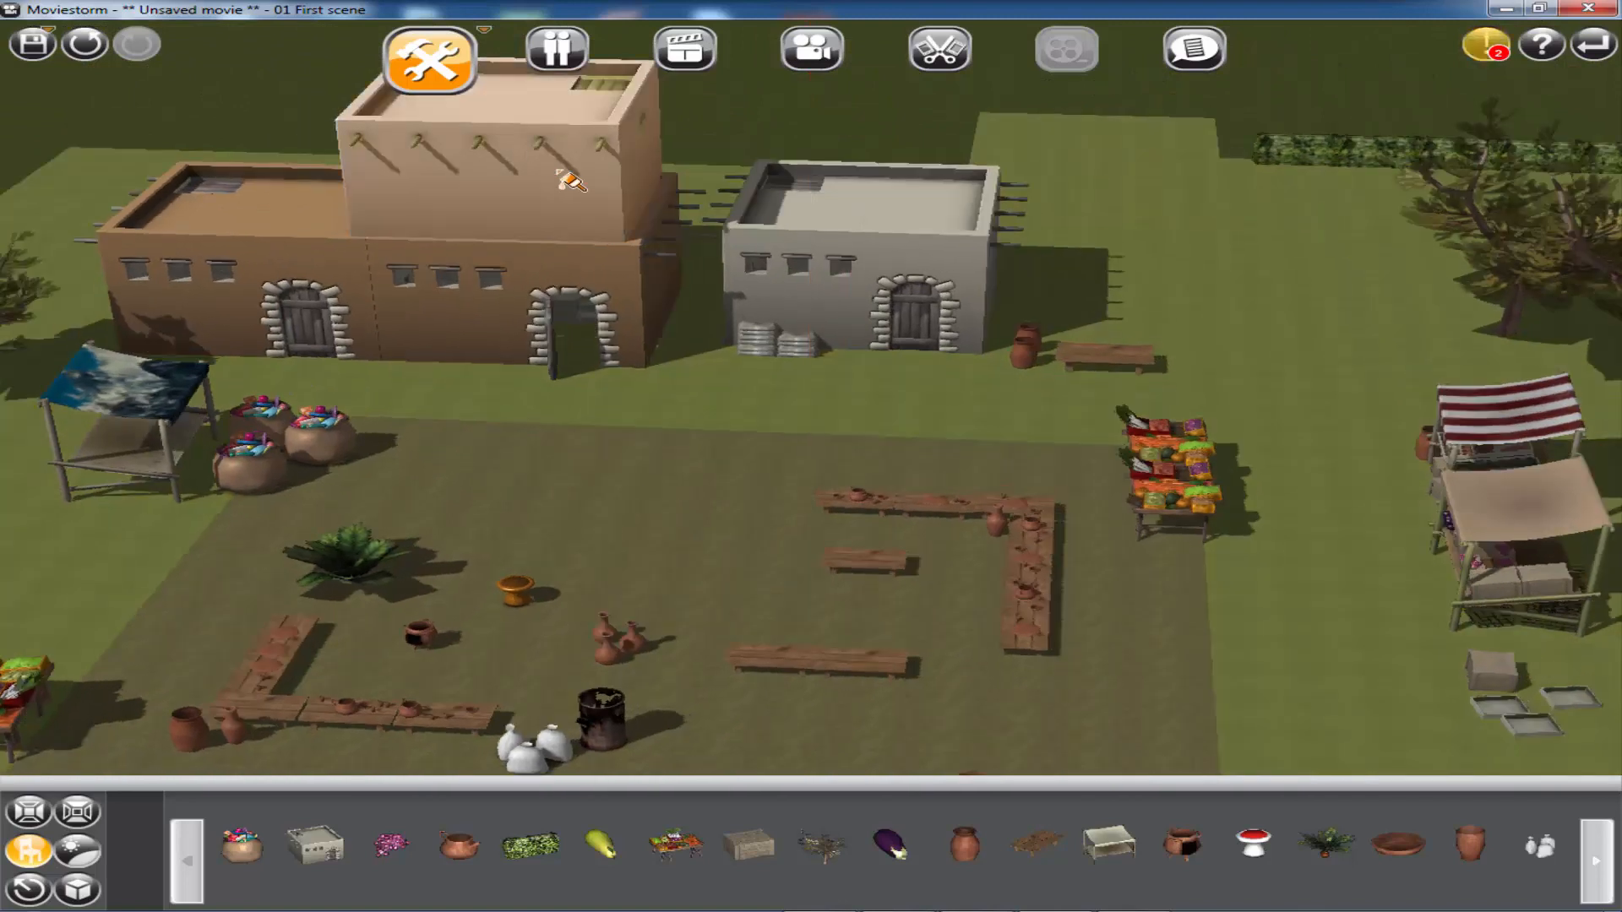
key("Delete")
- Delete one of the filled sacks by the blue-canopy stall and the vegetable table beside the metal bin
right_click_drag(621, 254, 714, 432)
key("Delete")
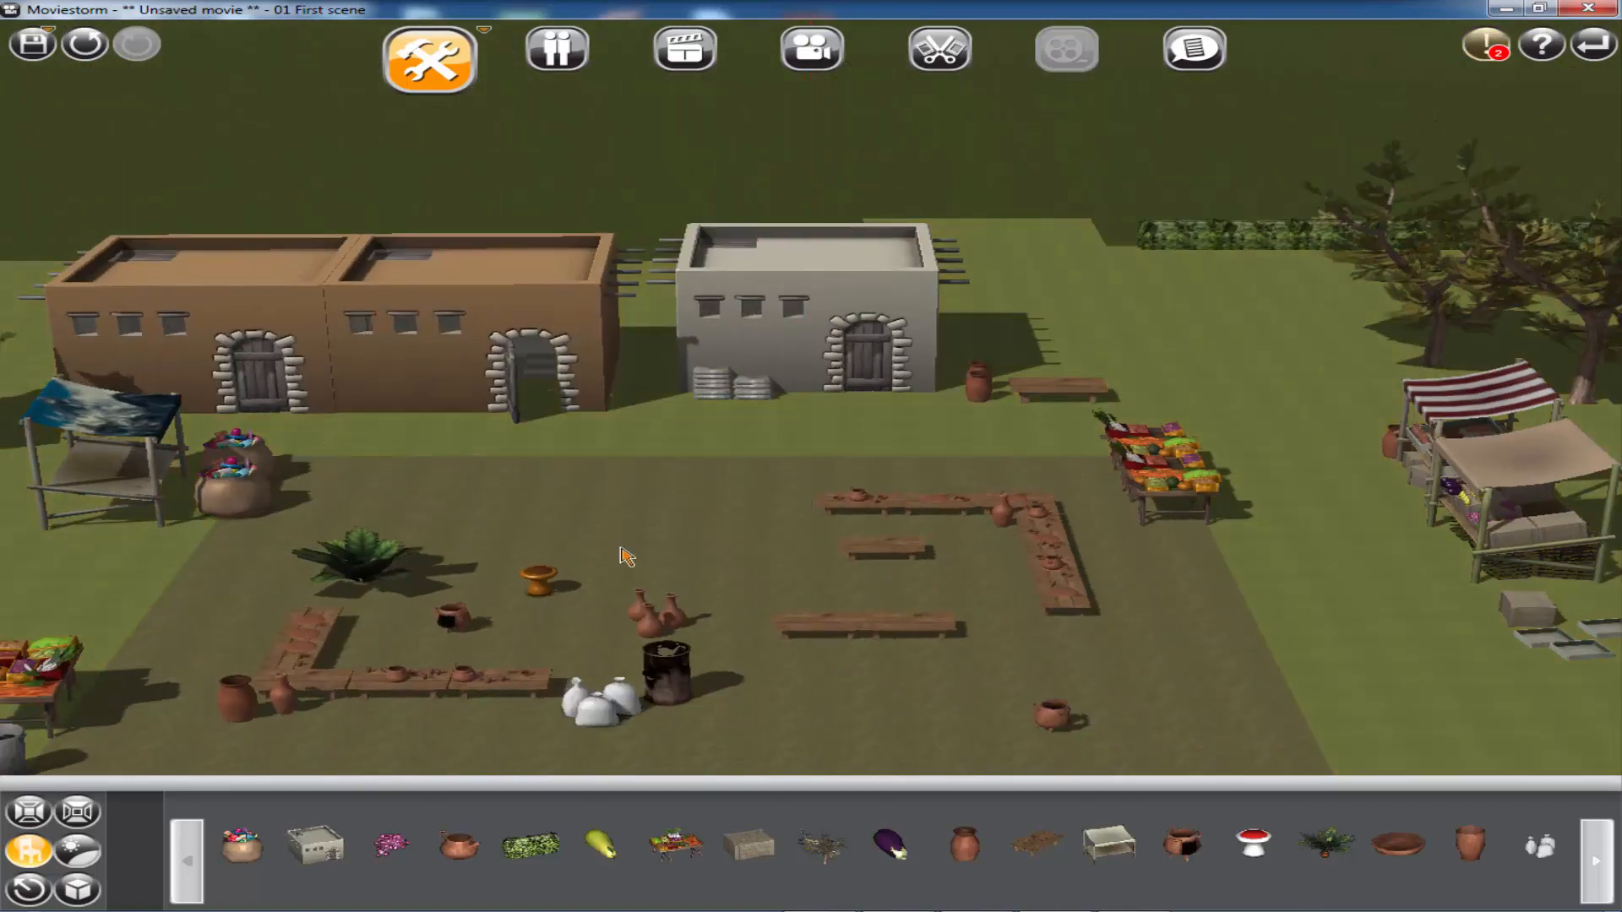
left_click_drag(626, 554, 760, 429)
key("Delete")
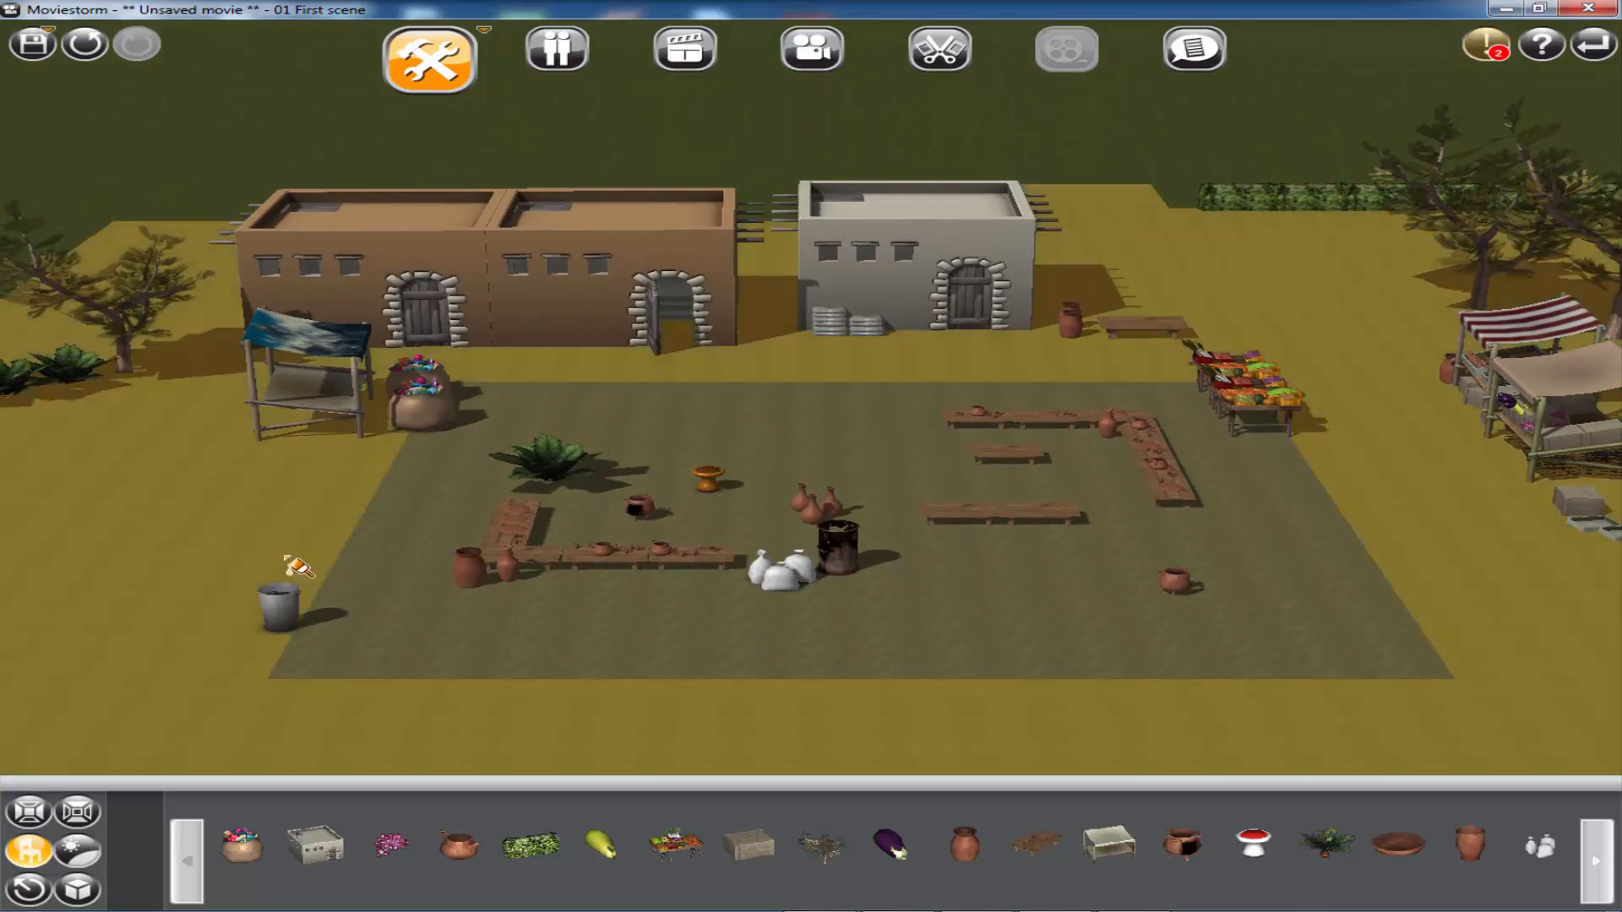
- Place a blue Barrel Toxic from the prop library beside the burnt barrel, keeping its default customization
scroll(879, 562, "down", 2)
left_click_drag(872, 555, 904, 556)
scroll(1149, 642, "up", 3)
mouse_move(1149, 642)
right_mouse_down()
mouse_move(1131, 595)
mouse_move(1147, 633)
right_mouse_up()
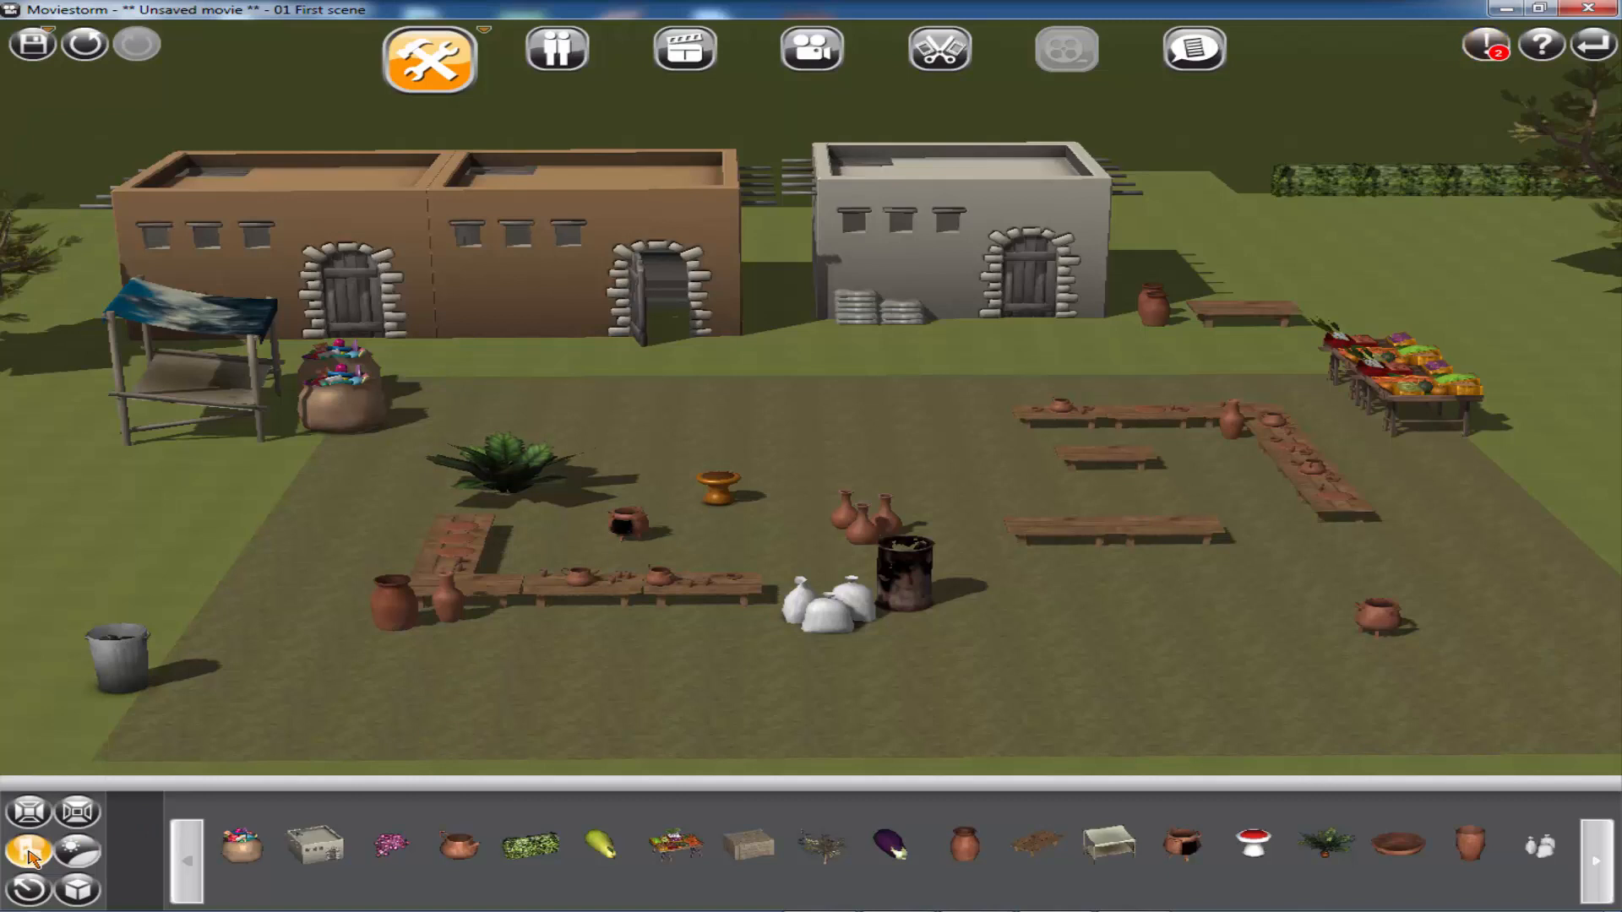
left_click(85, 845)
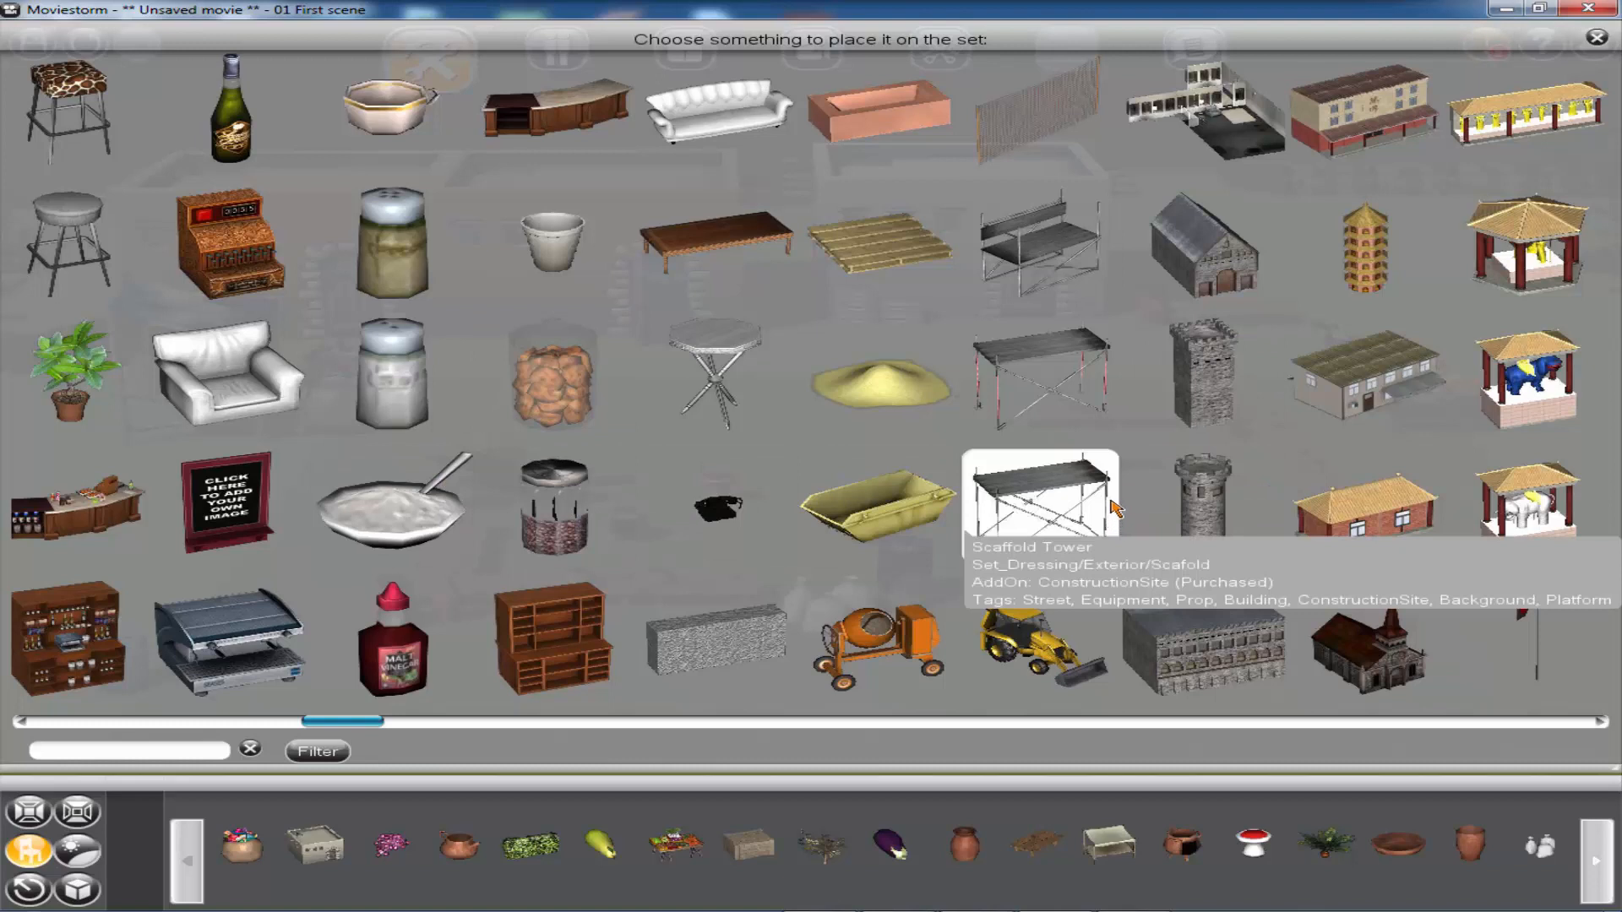
scroll(405, 482, "down", 10)
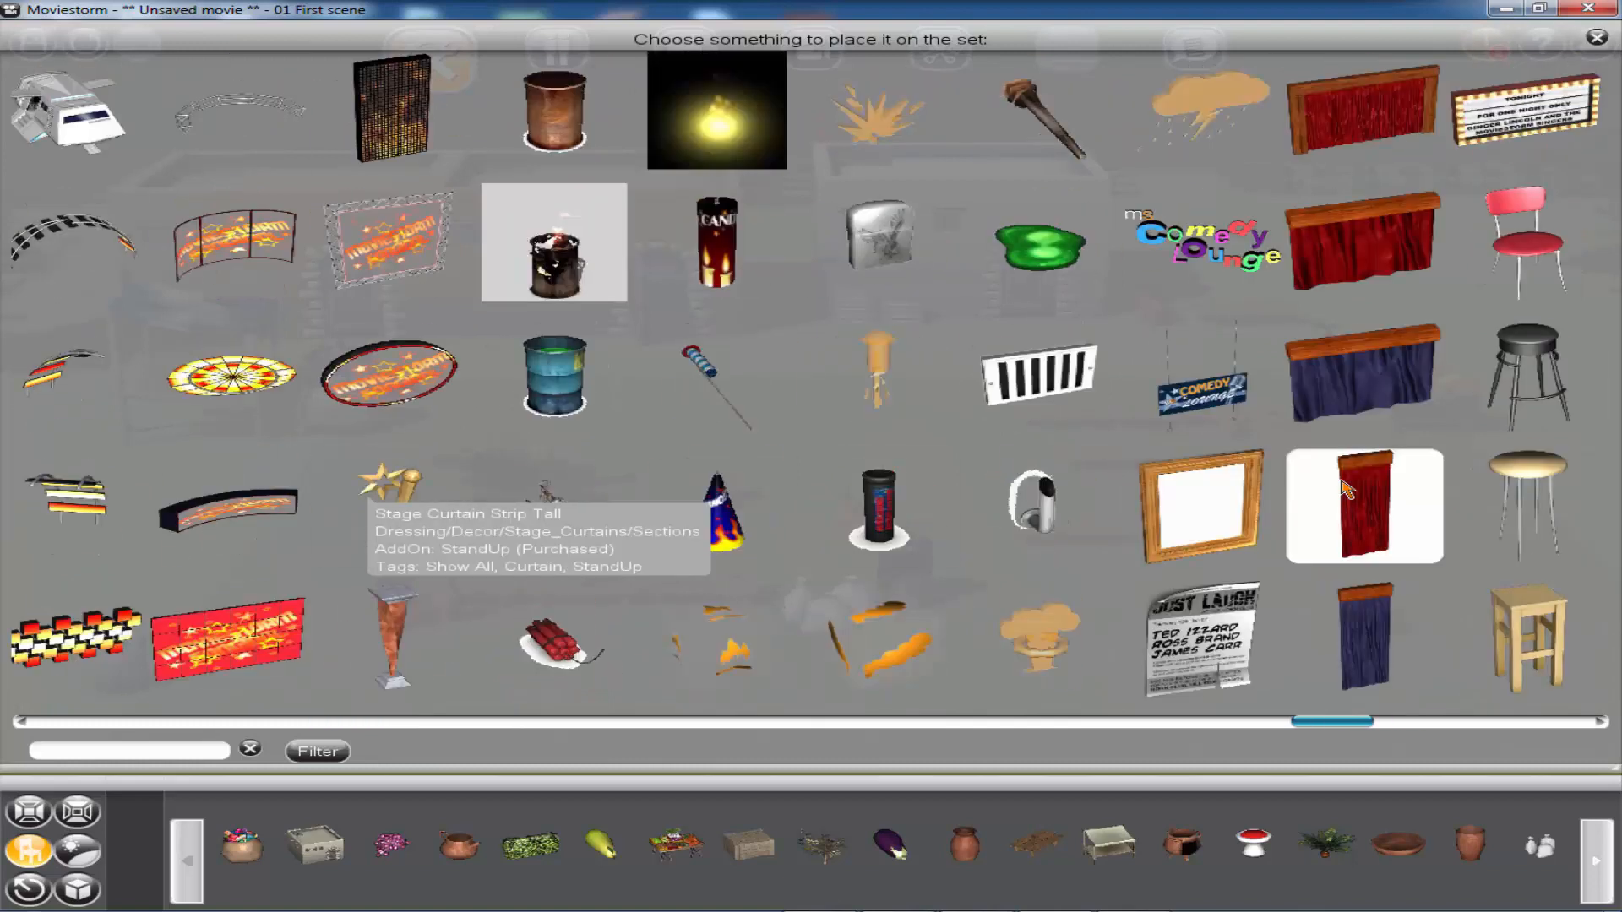
left_click(571, 390)
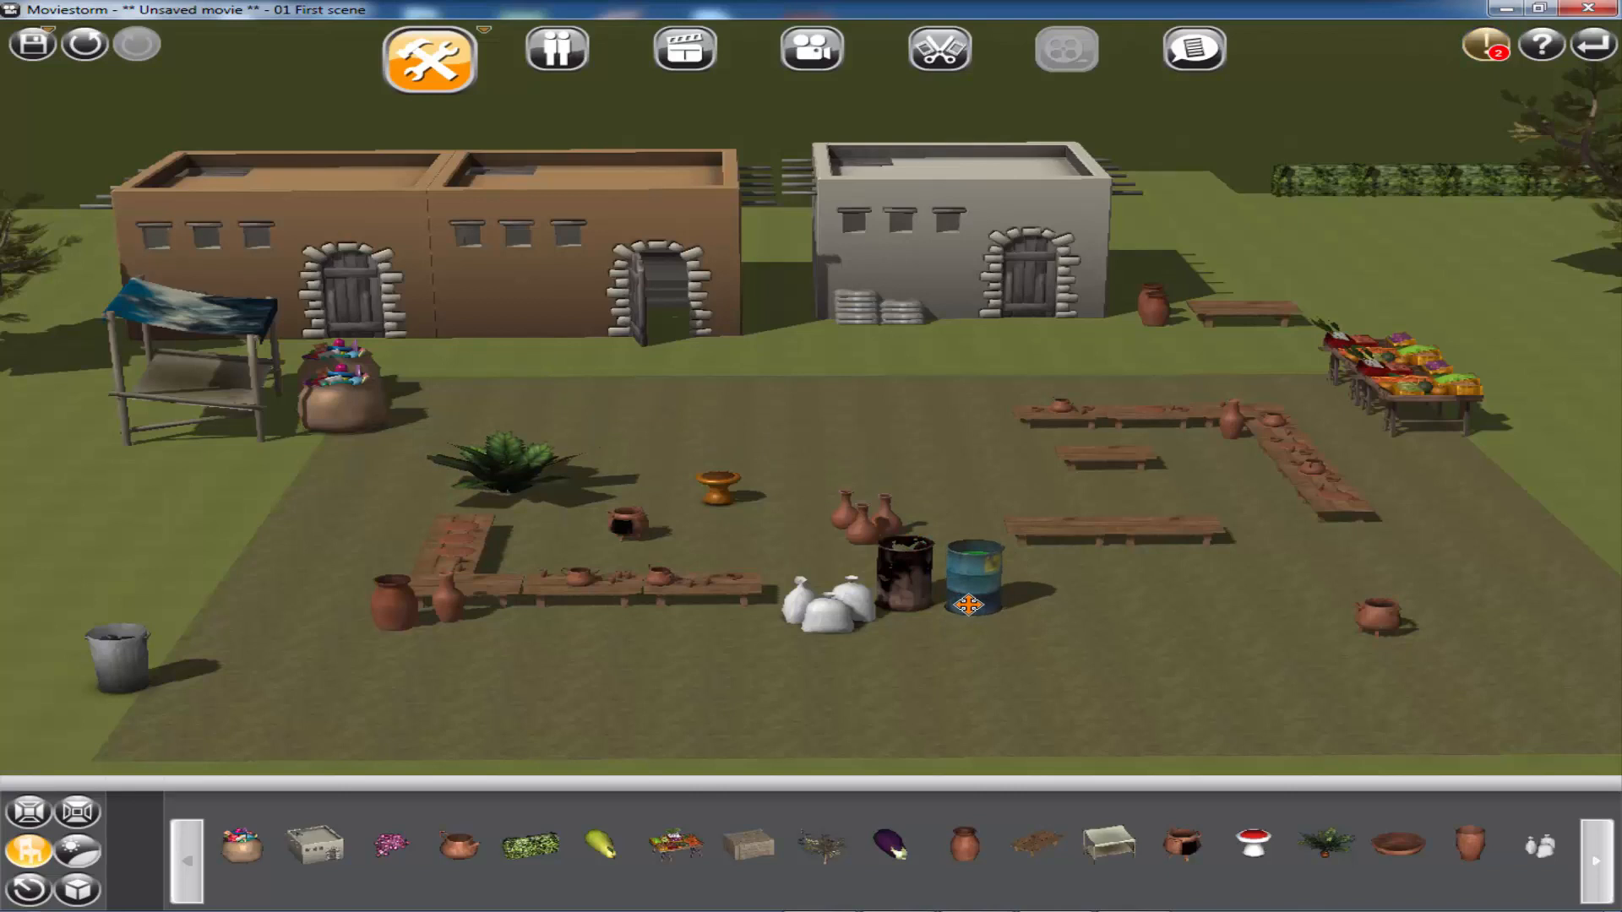
left_click(968, 605)
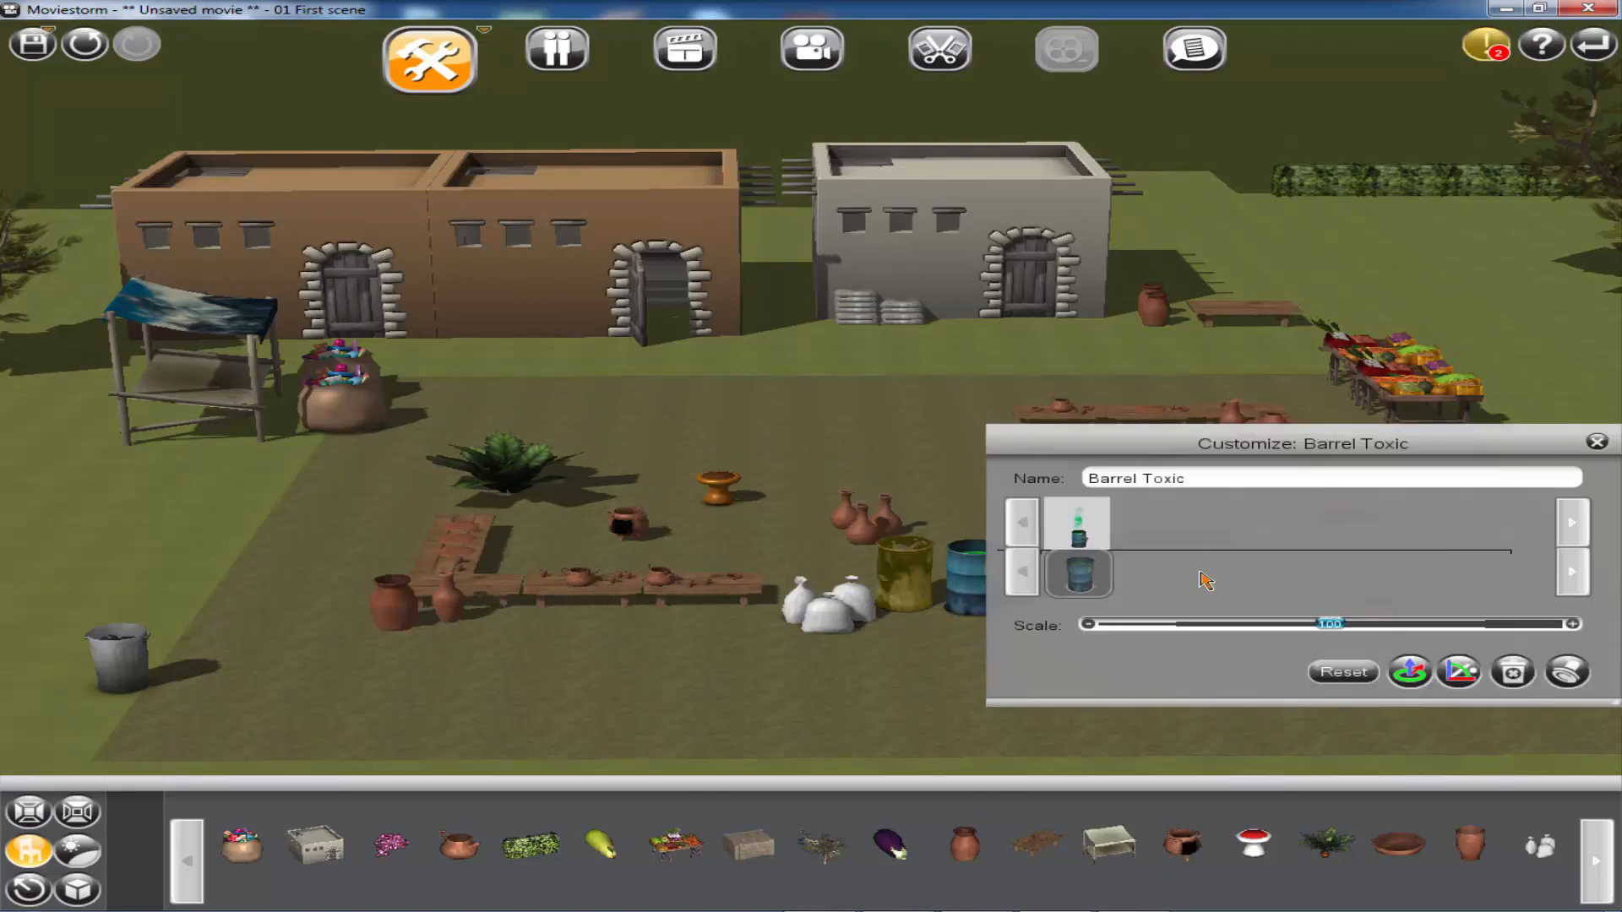
mouse_move(1090, 528)
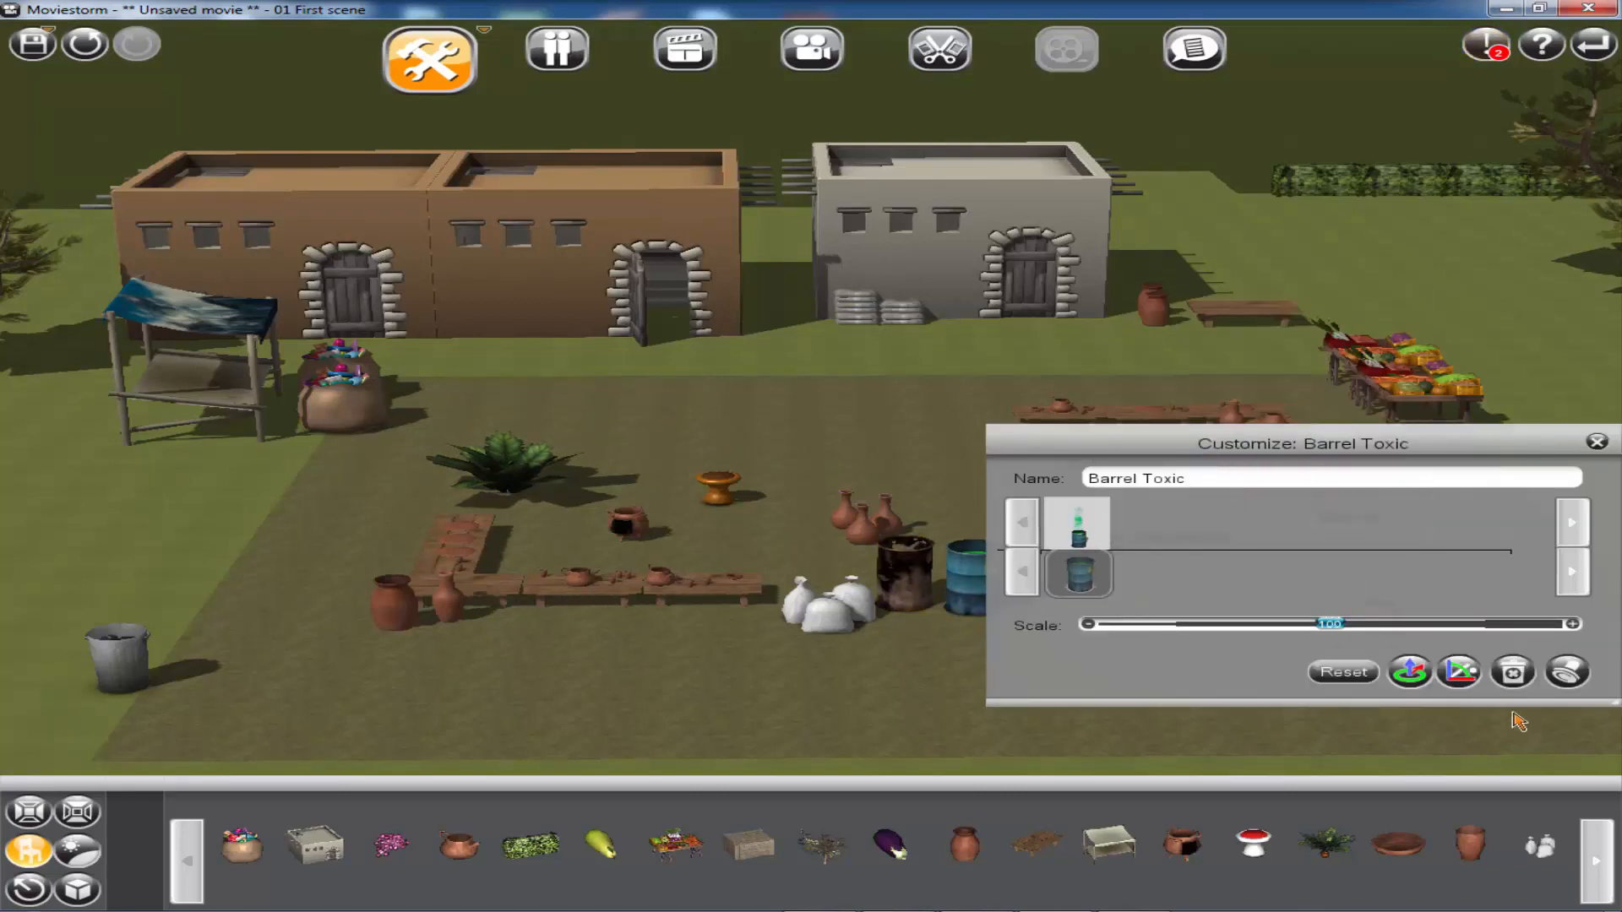
left_click(1598, 443)
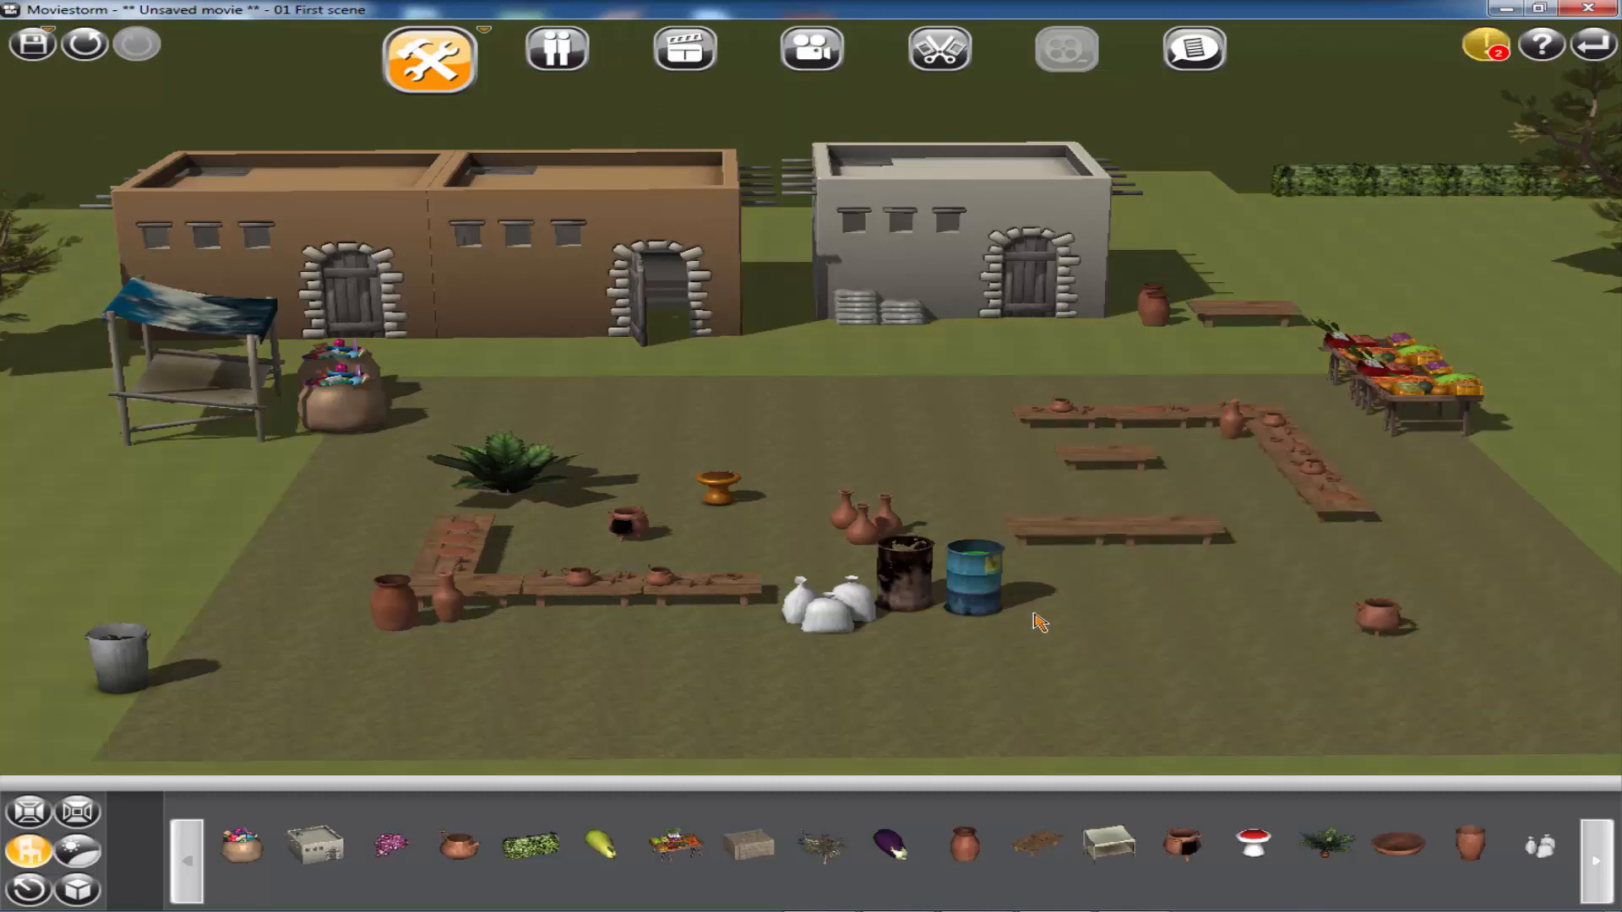
- Duplicate the burnt metal barrel and place the copy just in front of the original
left_click(928, 596)
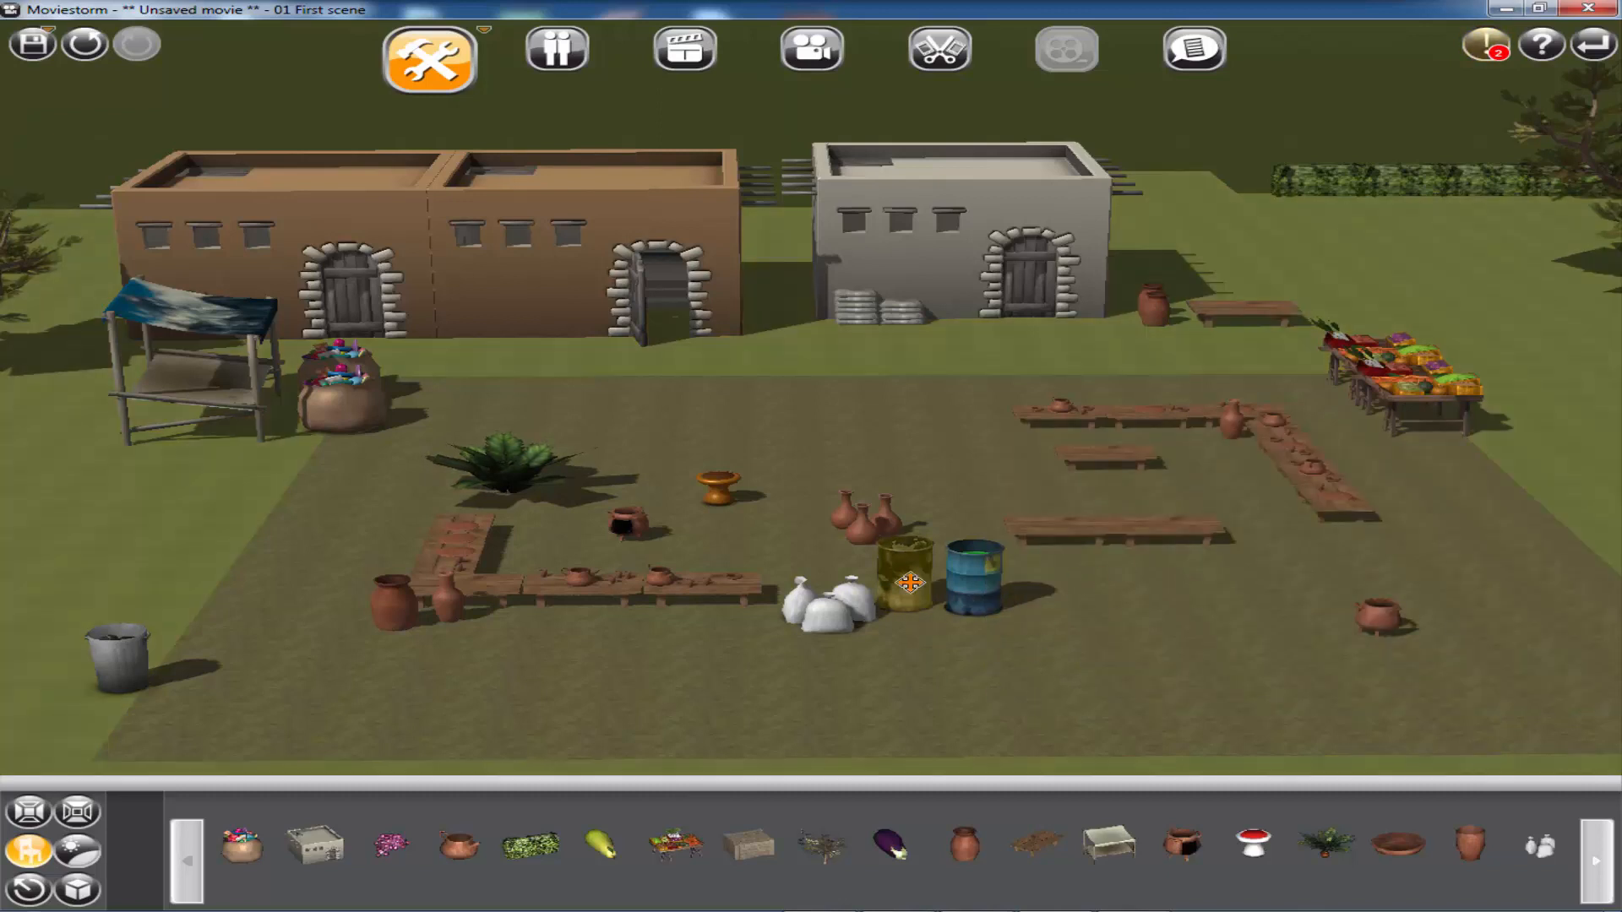
left_click(1149, 573)
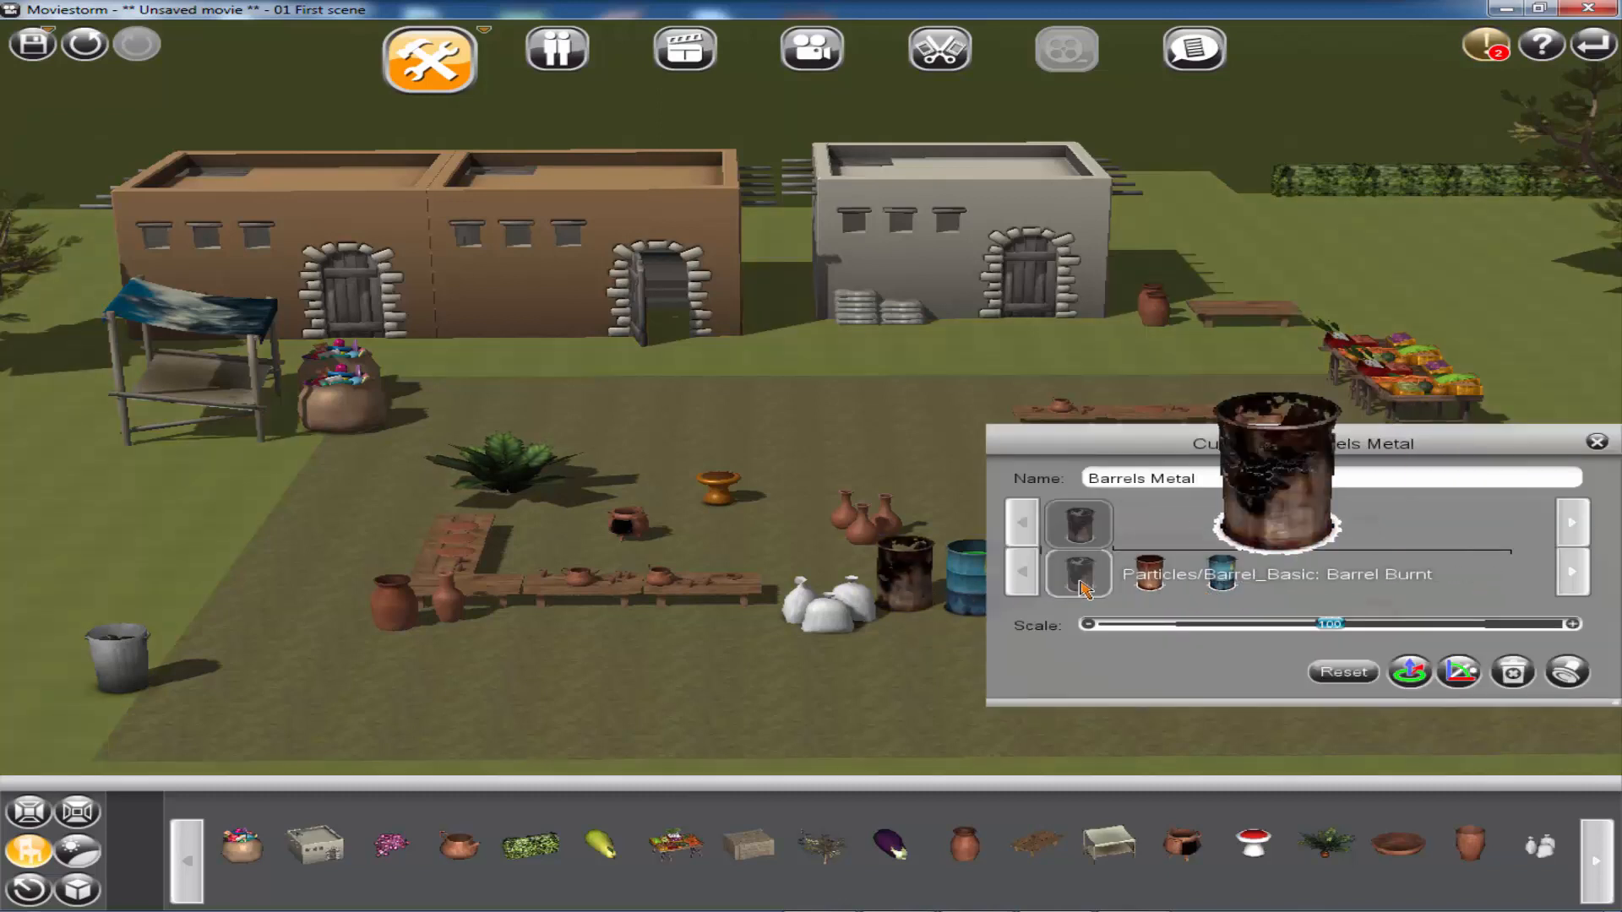
left_click(1569, 673)
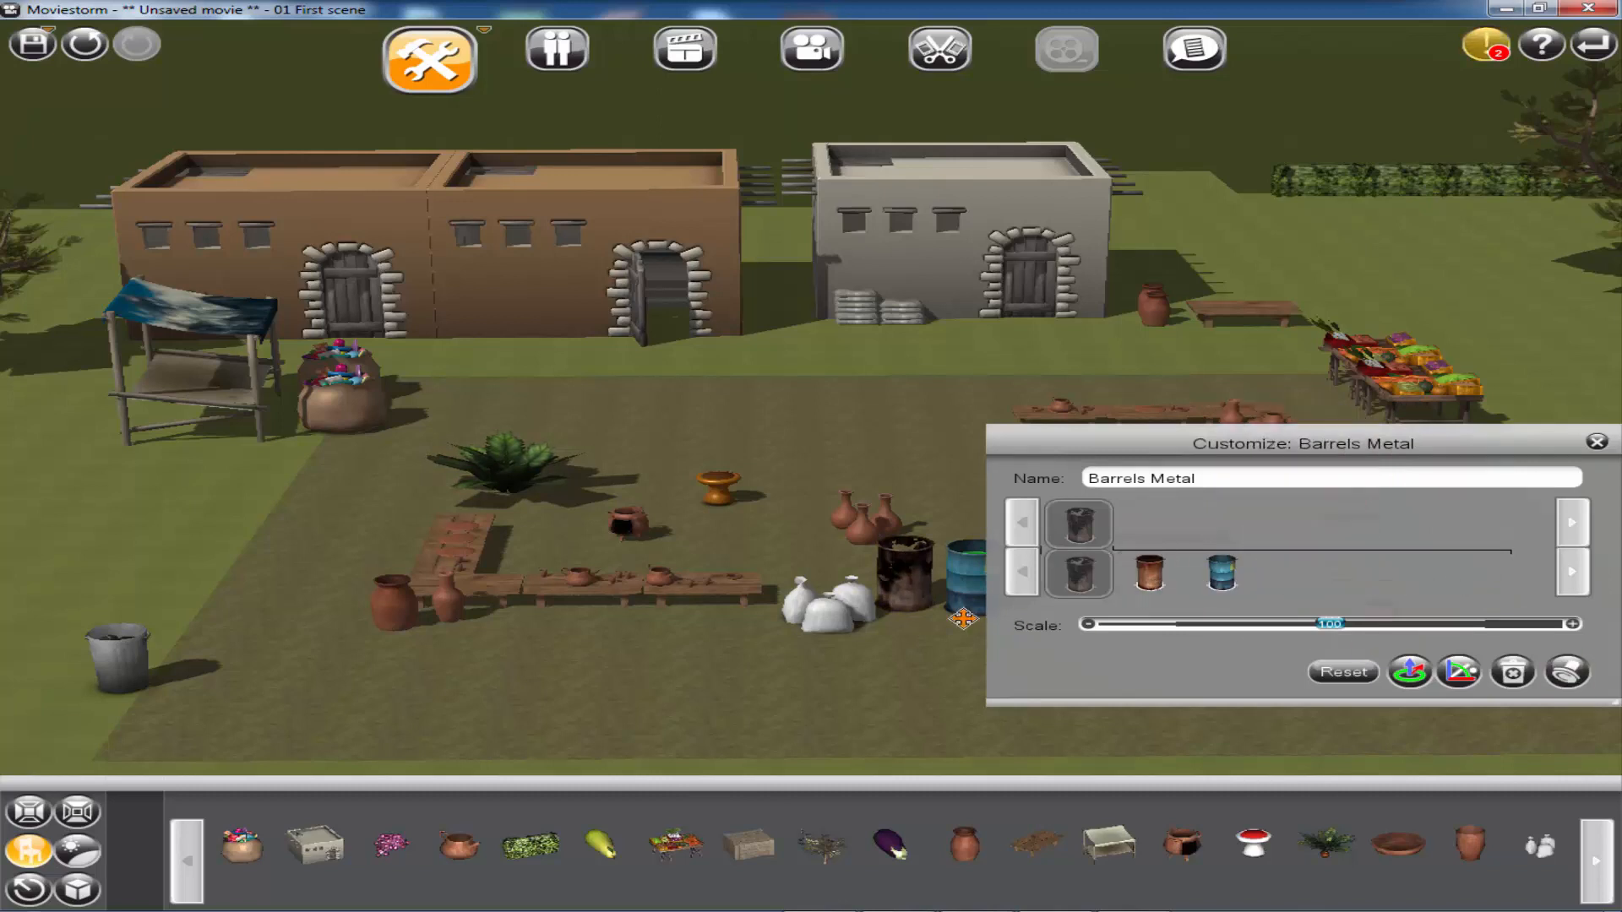
left_click(913, 644)
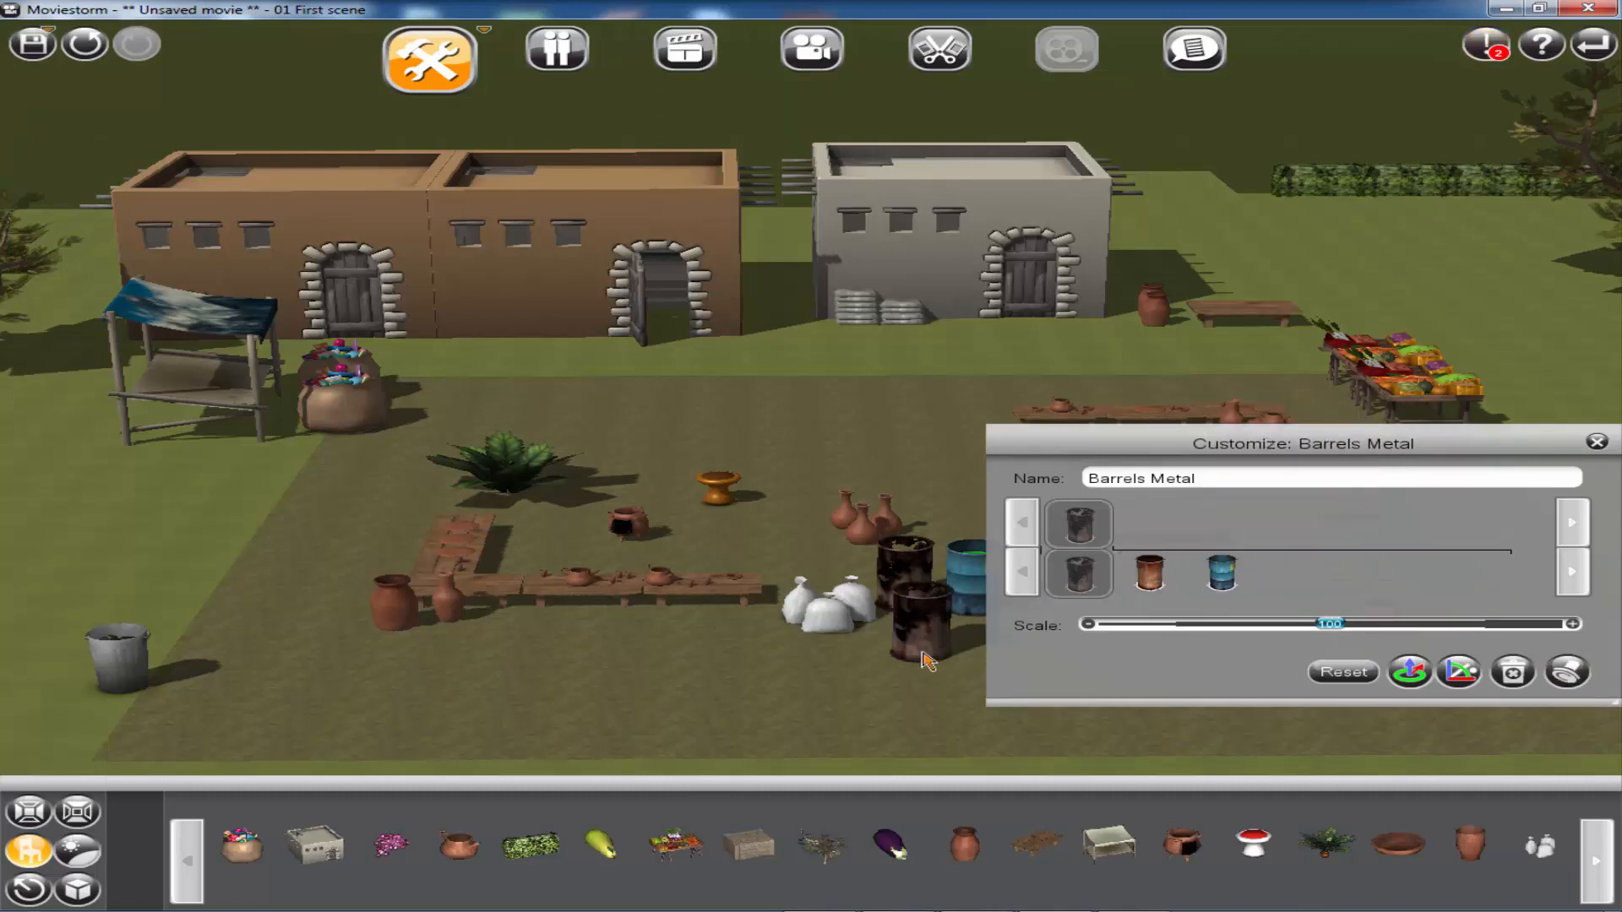
left_click(1597, 443)
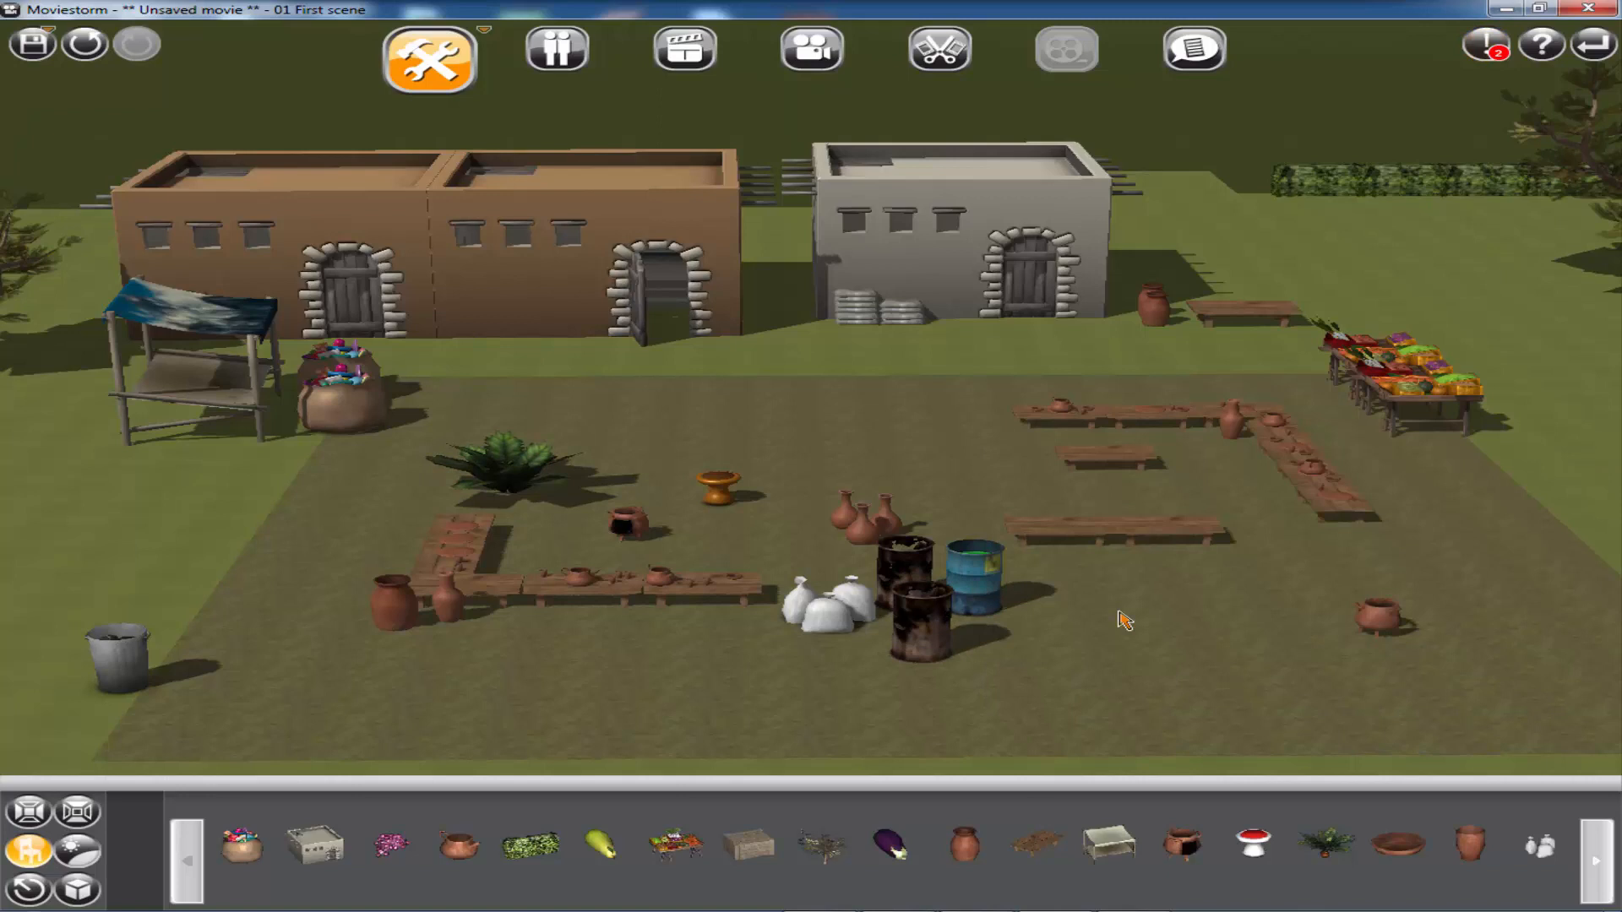
- Place a rubbish pile from the prop library beside the pale house, behind the clay jars and bench
left_click(995, 565)
left_click(27, 855)
scroll(1039, 507, "down", 5)
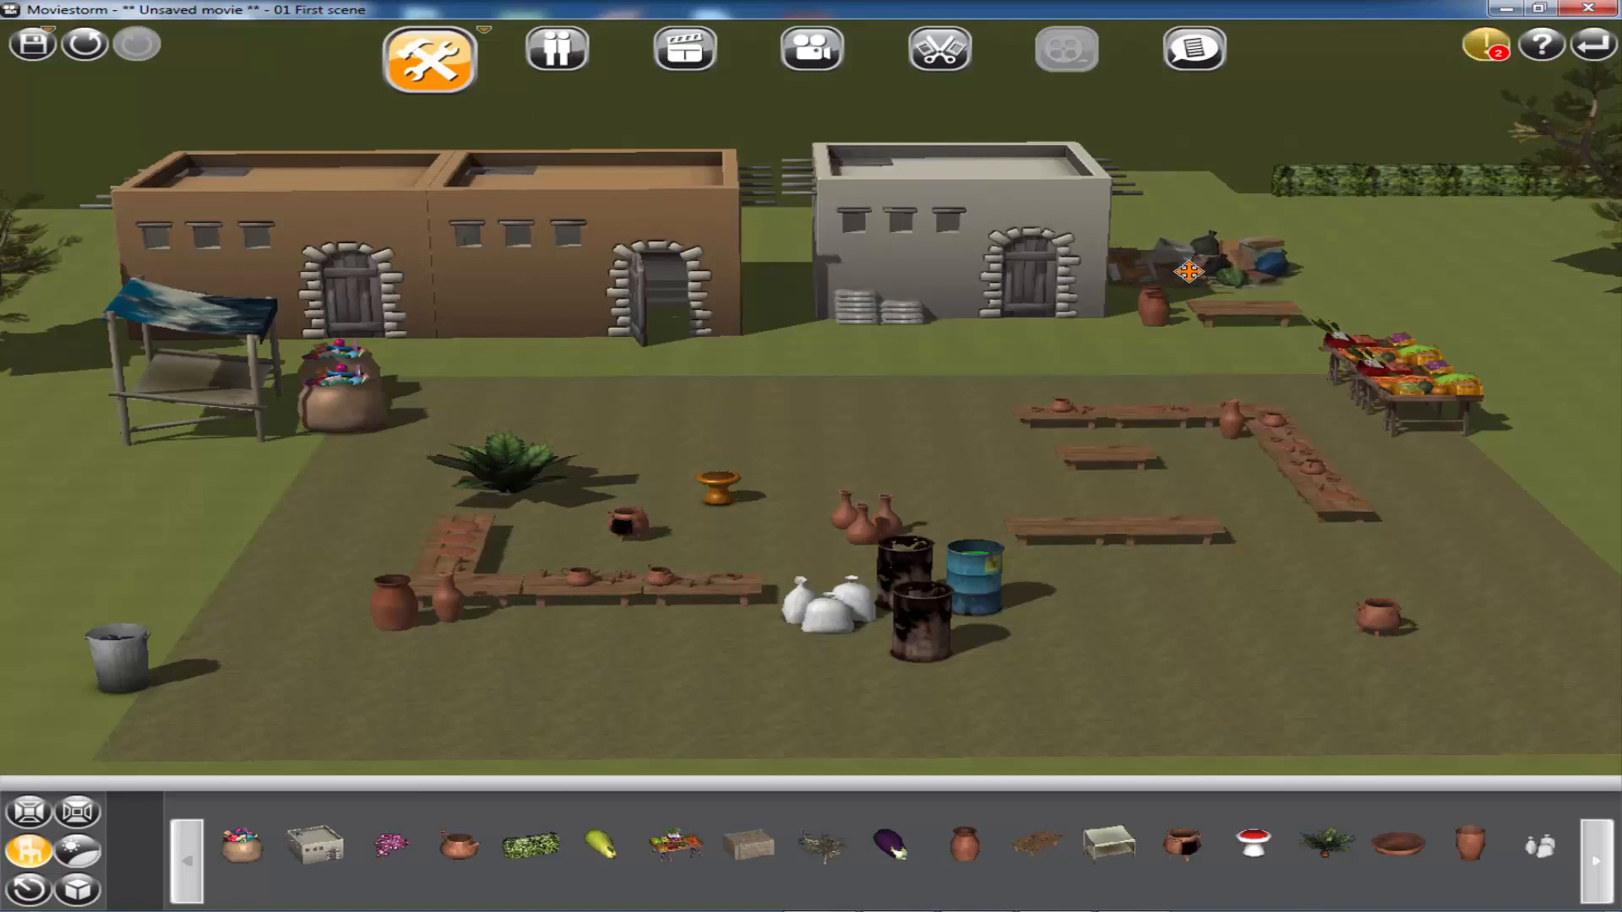
left_click(1191, 266)
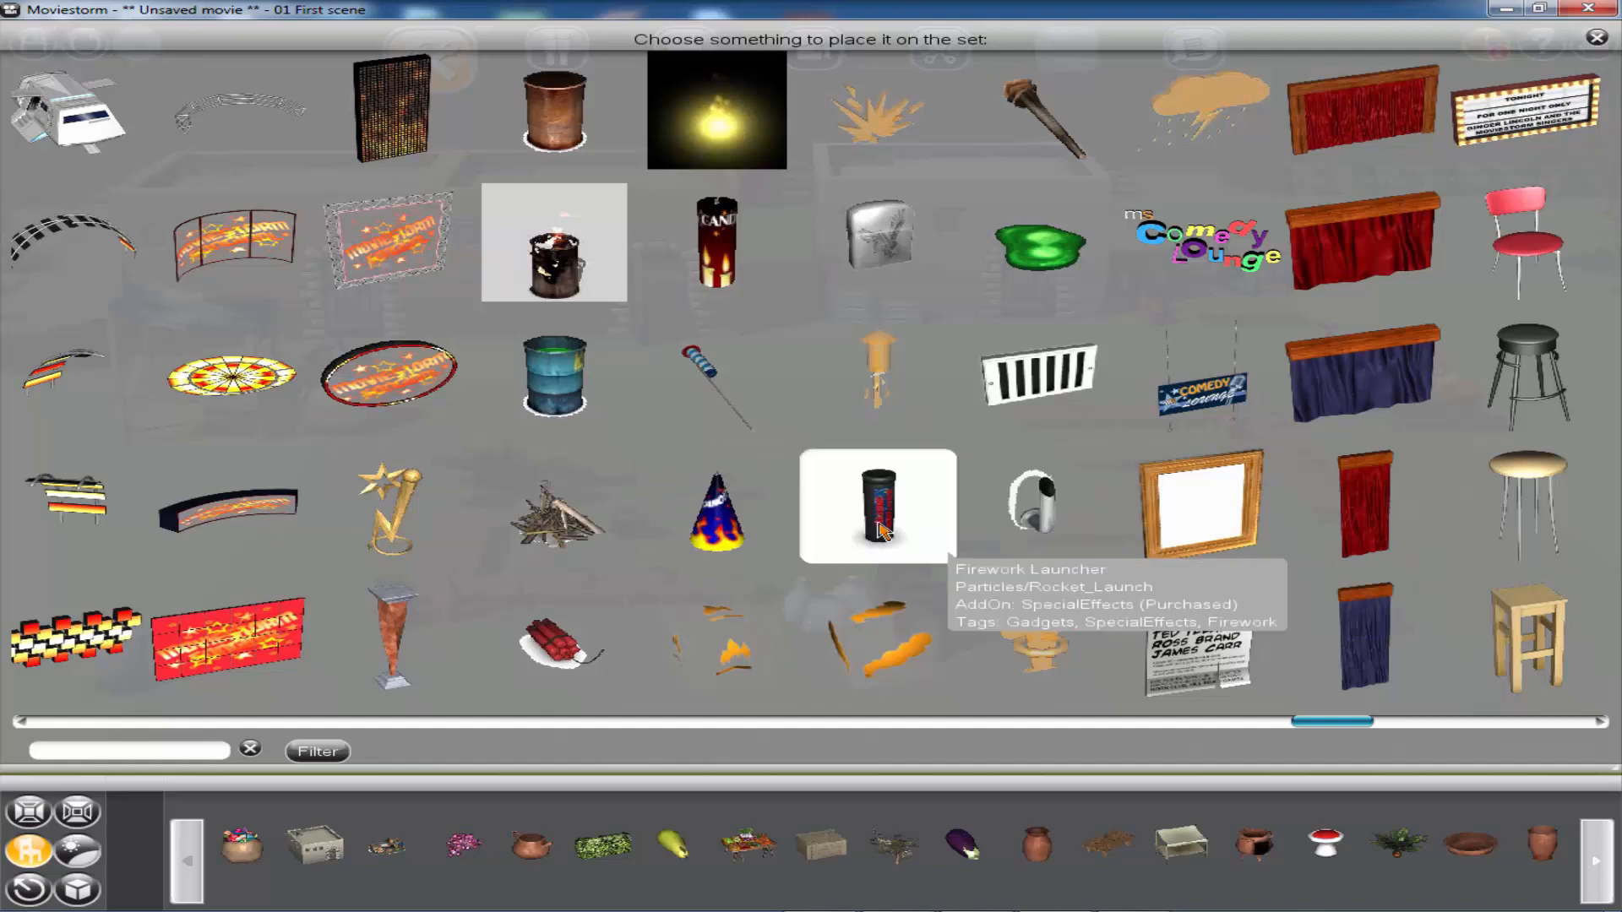
- Place a Santa Sack from the prop library beside the filled sacks by the blue-canopy stall and enlarge it to match them
scroll(881, 528, "up", 4)
scroll(881, 528, "up", 9)
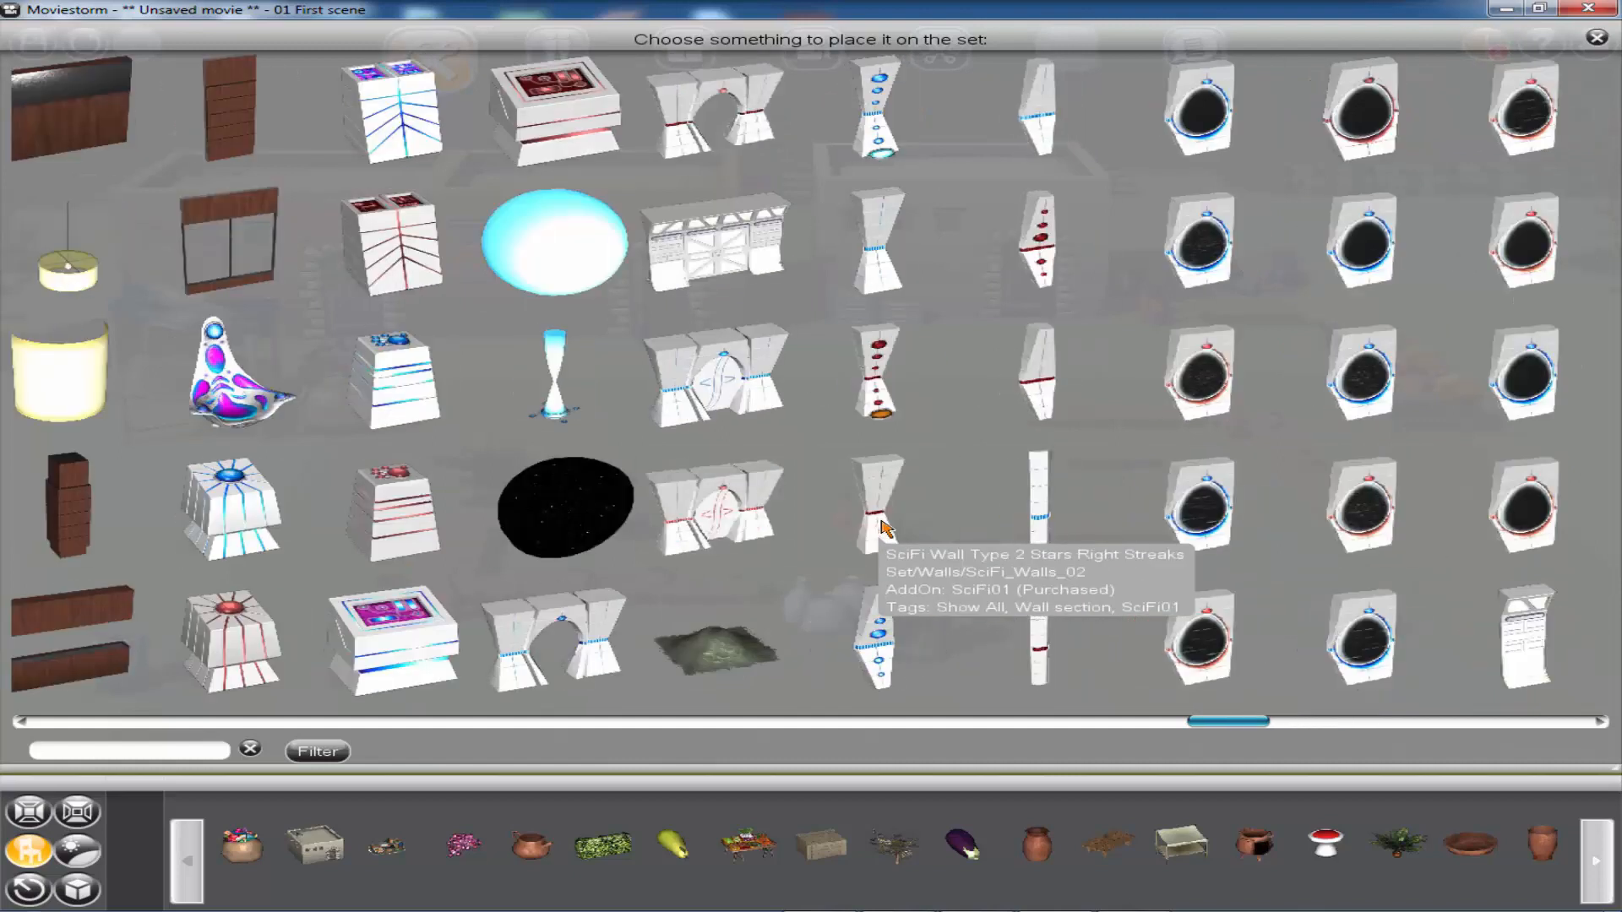
scroll(884, 528, "up", 9)
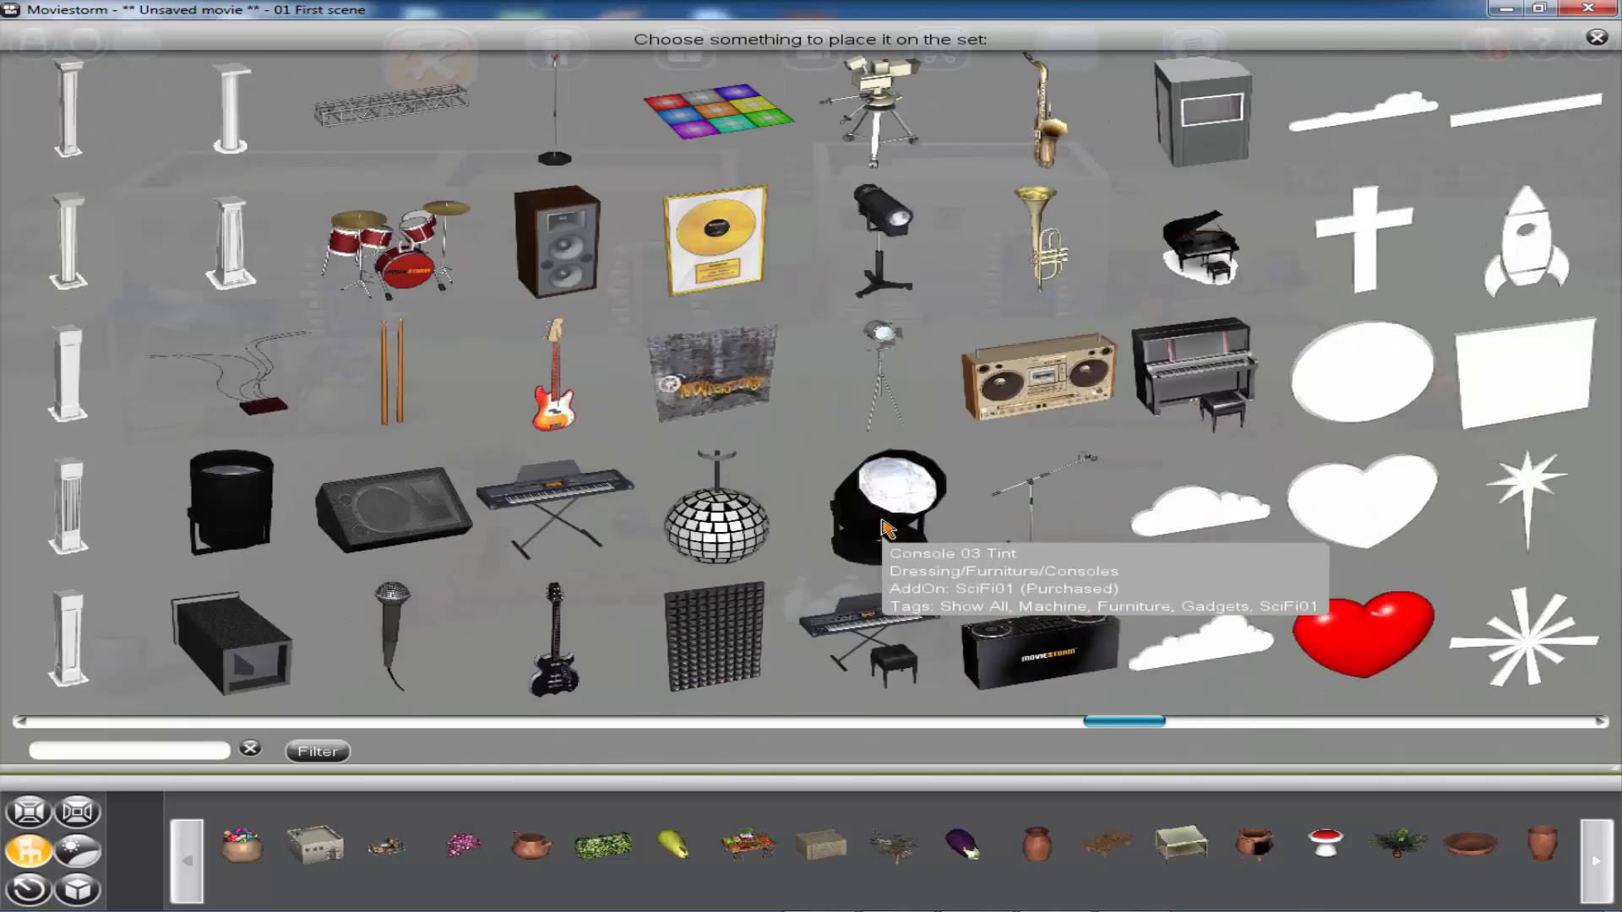
scroll(883, 528, "up", 6)
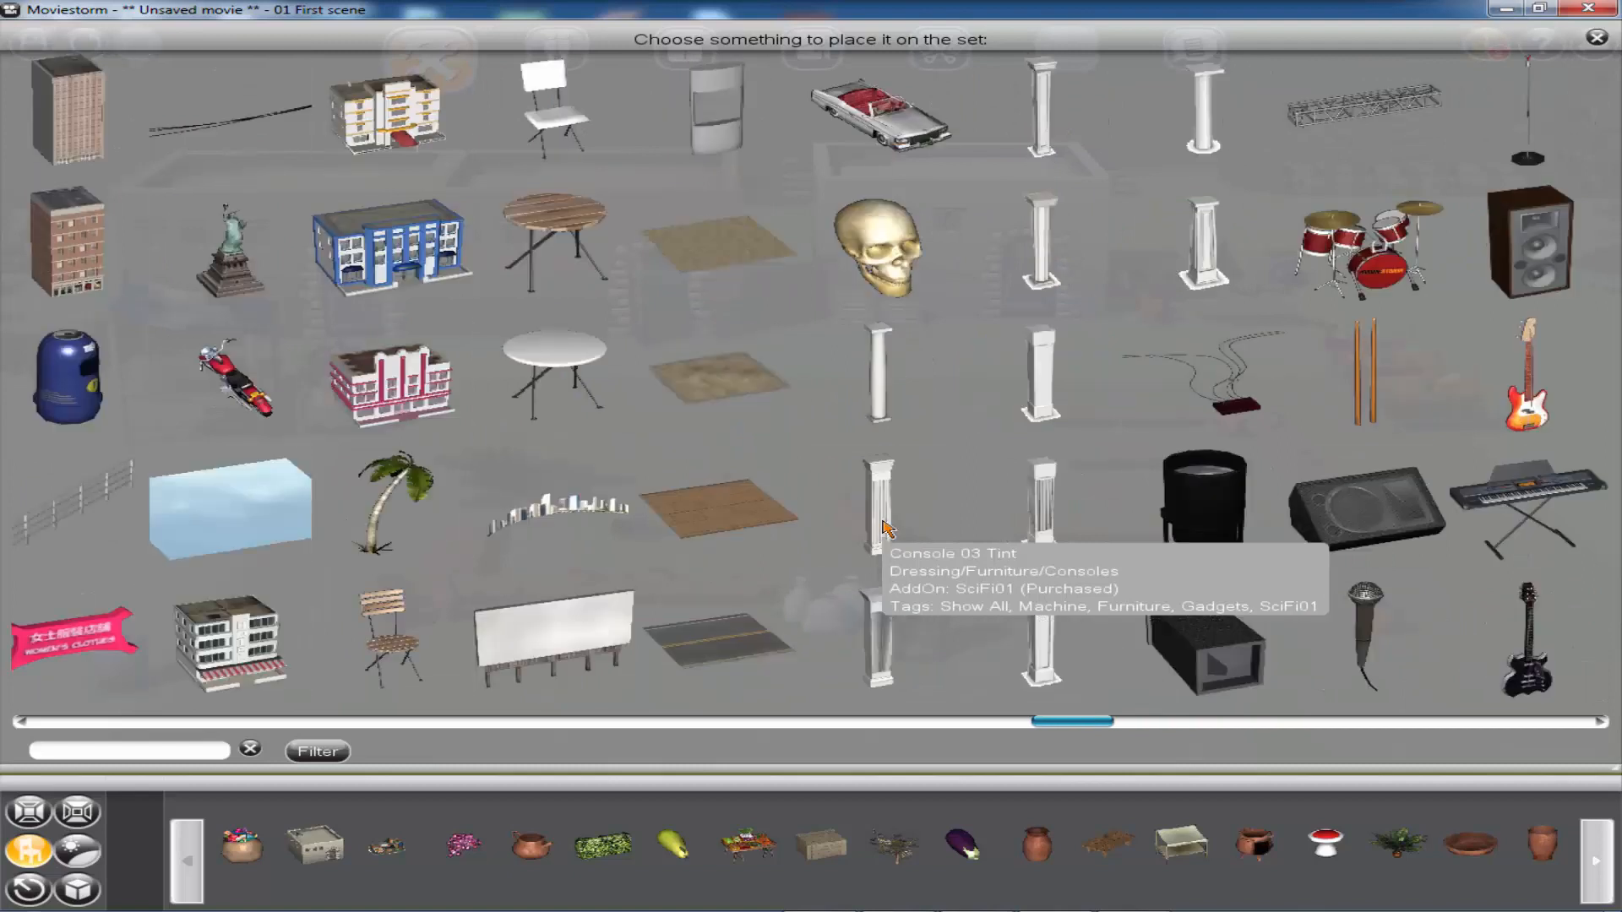
scroll(884, 528, "up", 6)
scroll(883, 528, "up", 3)
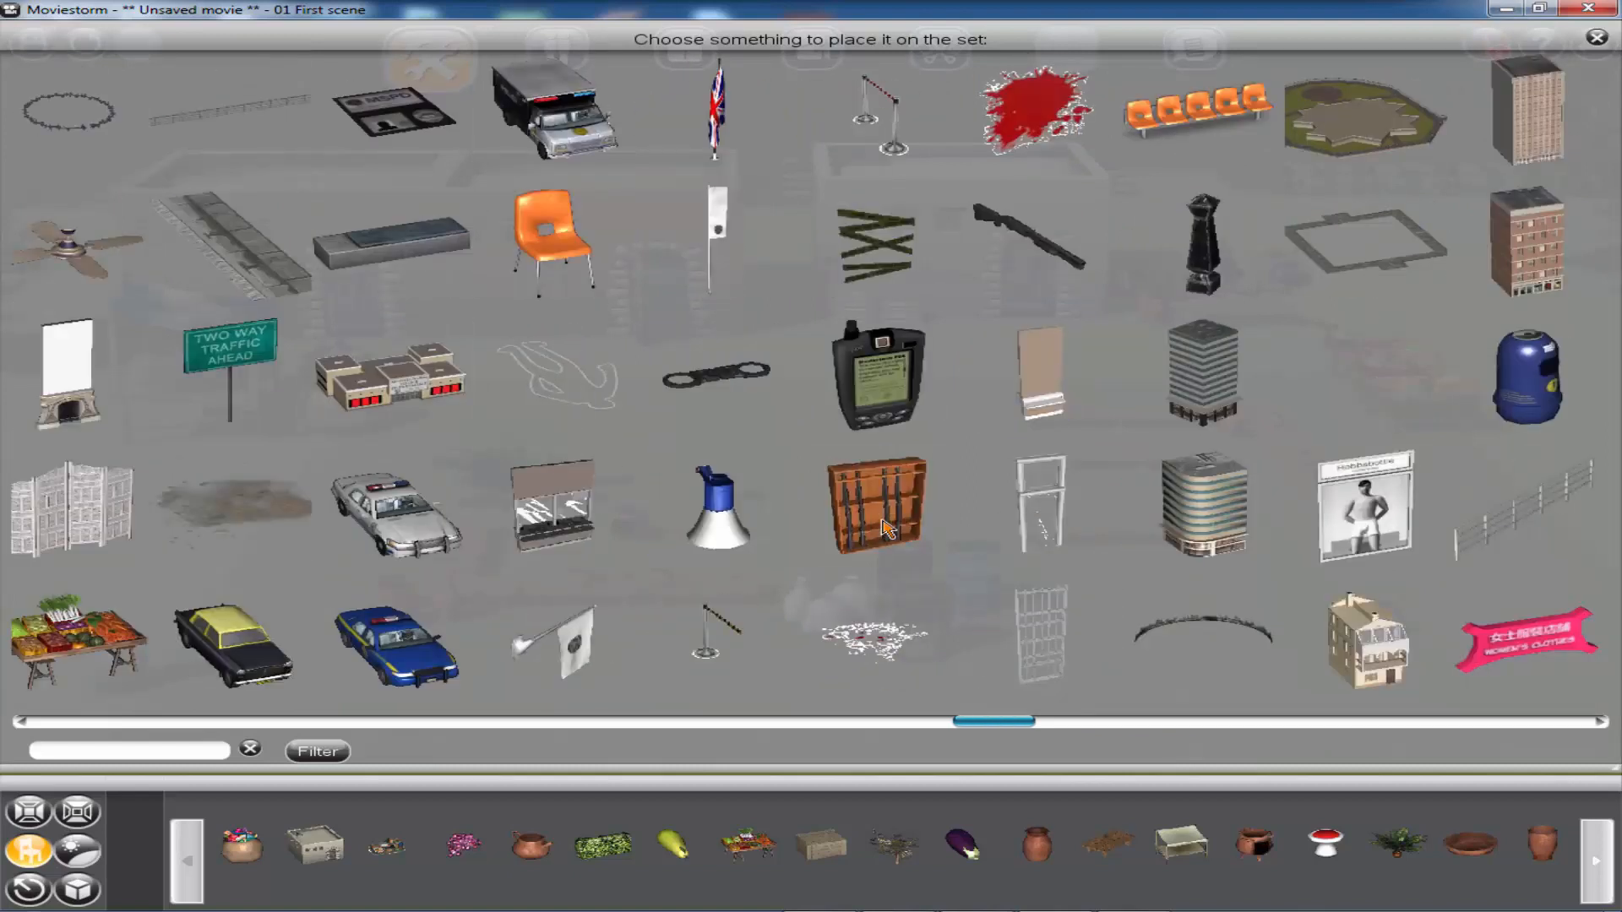
scroll(884, 528, "up", 6)
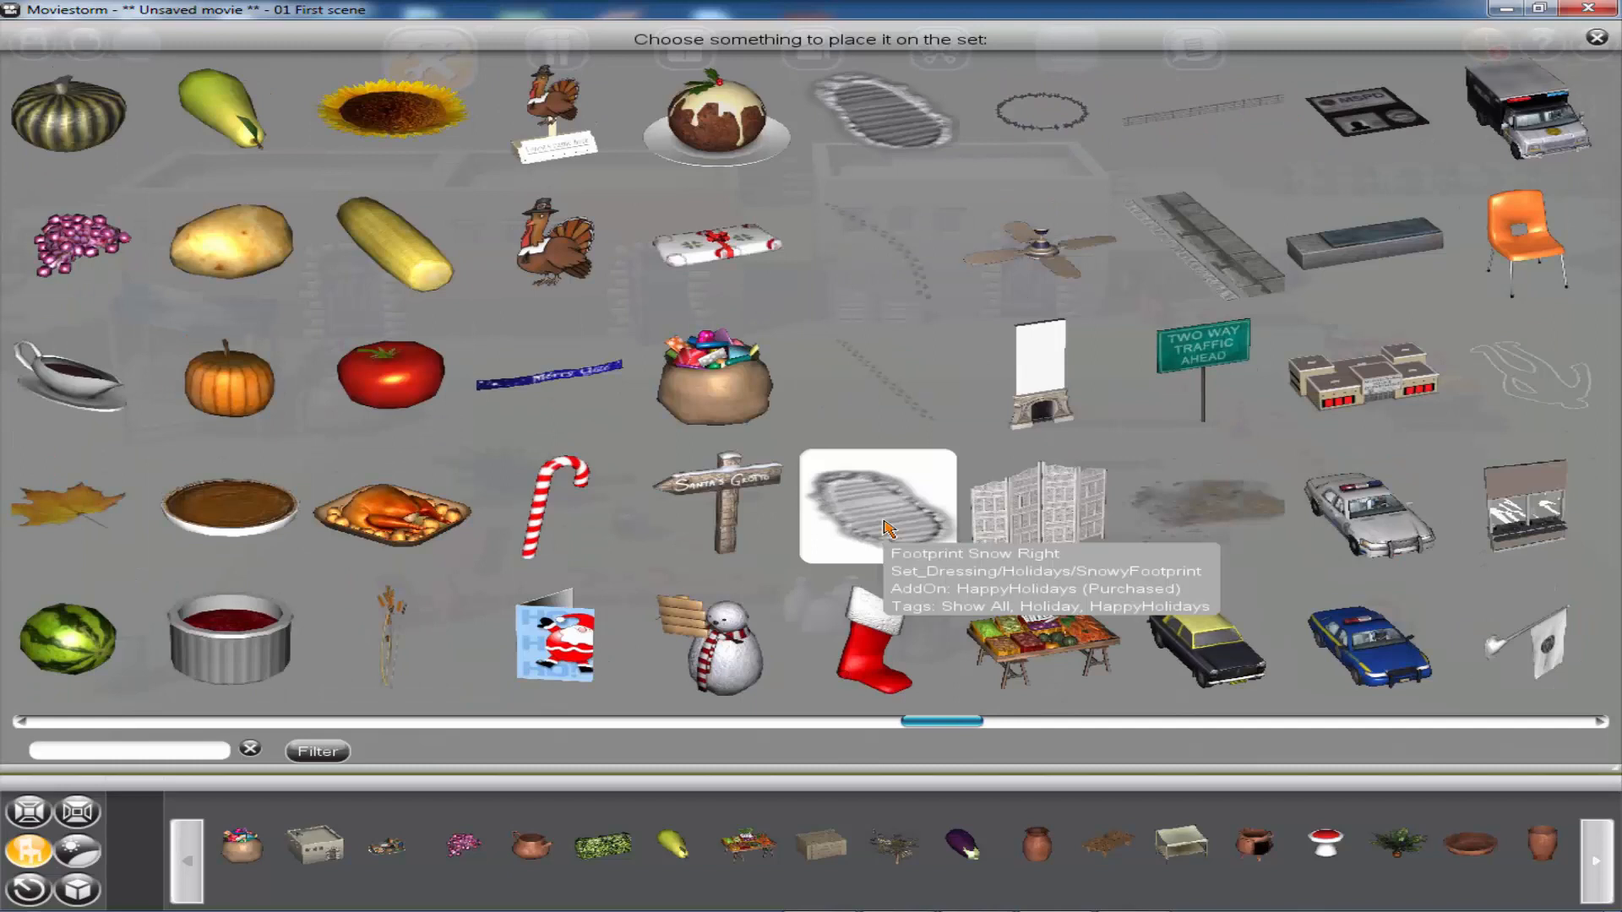
left_click(713, 389)
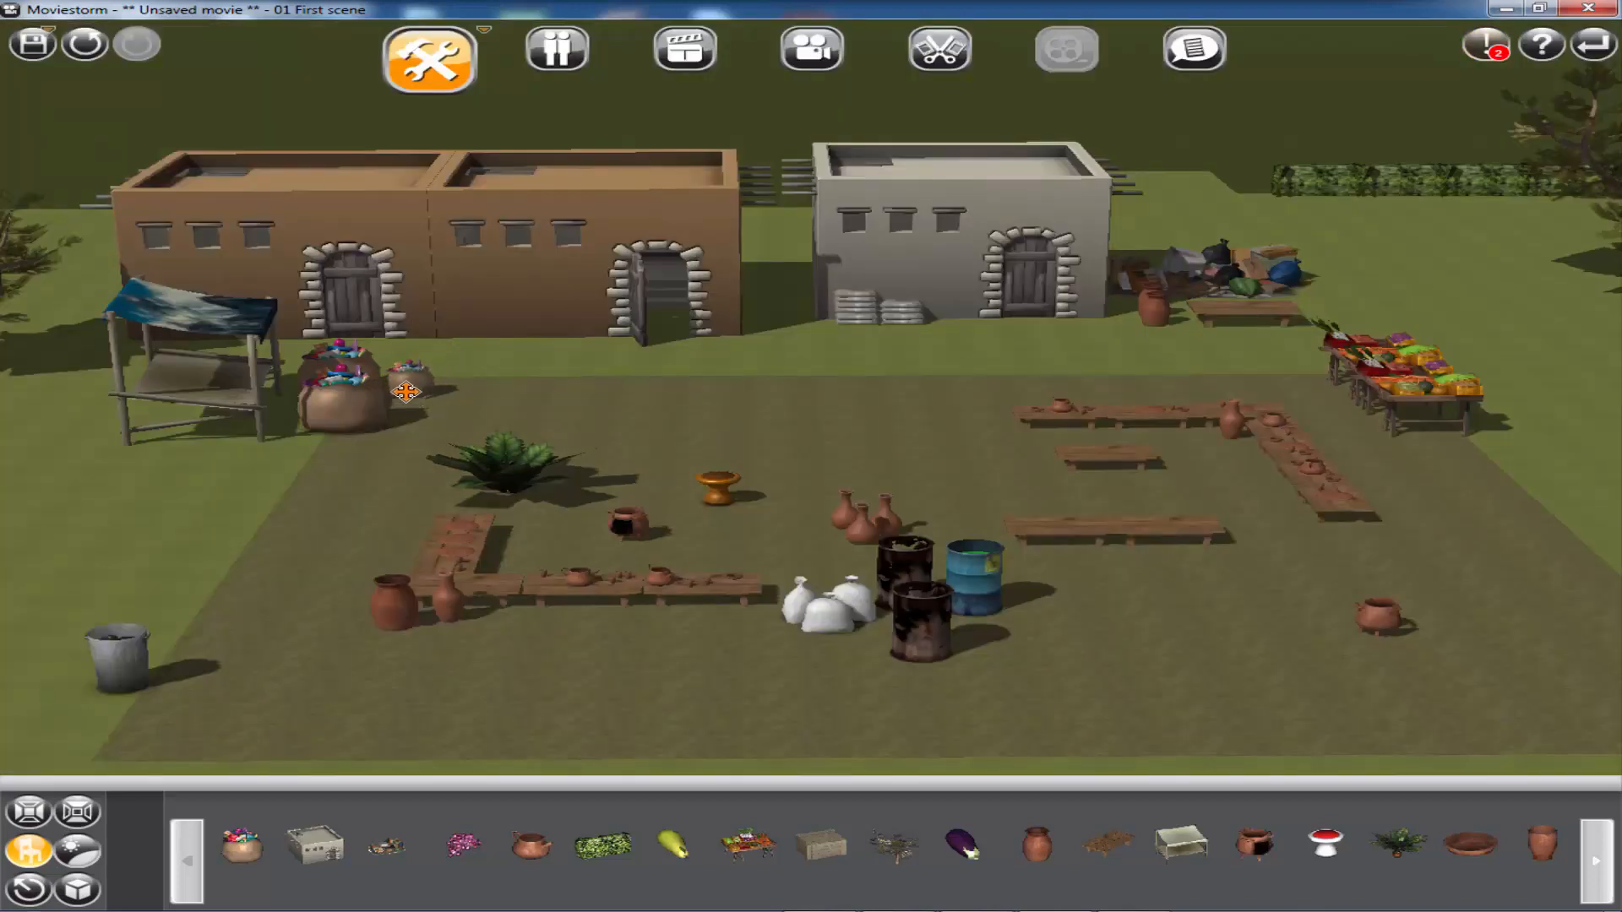
left_click(406, 394)
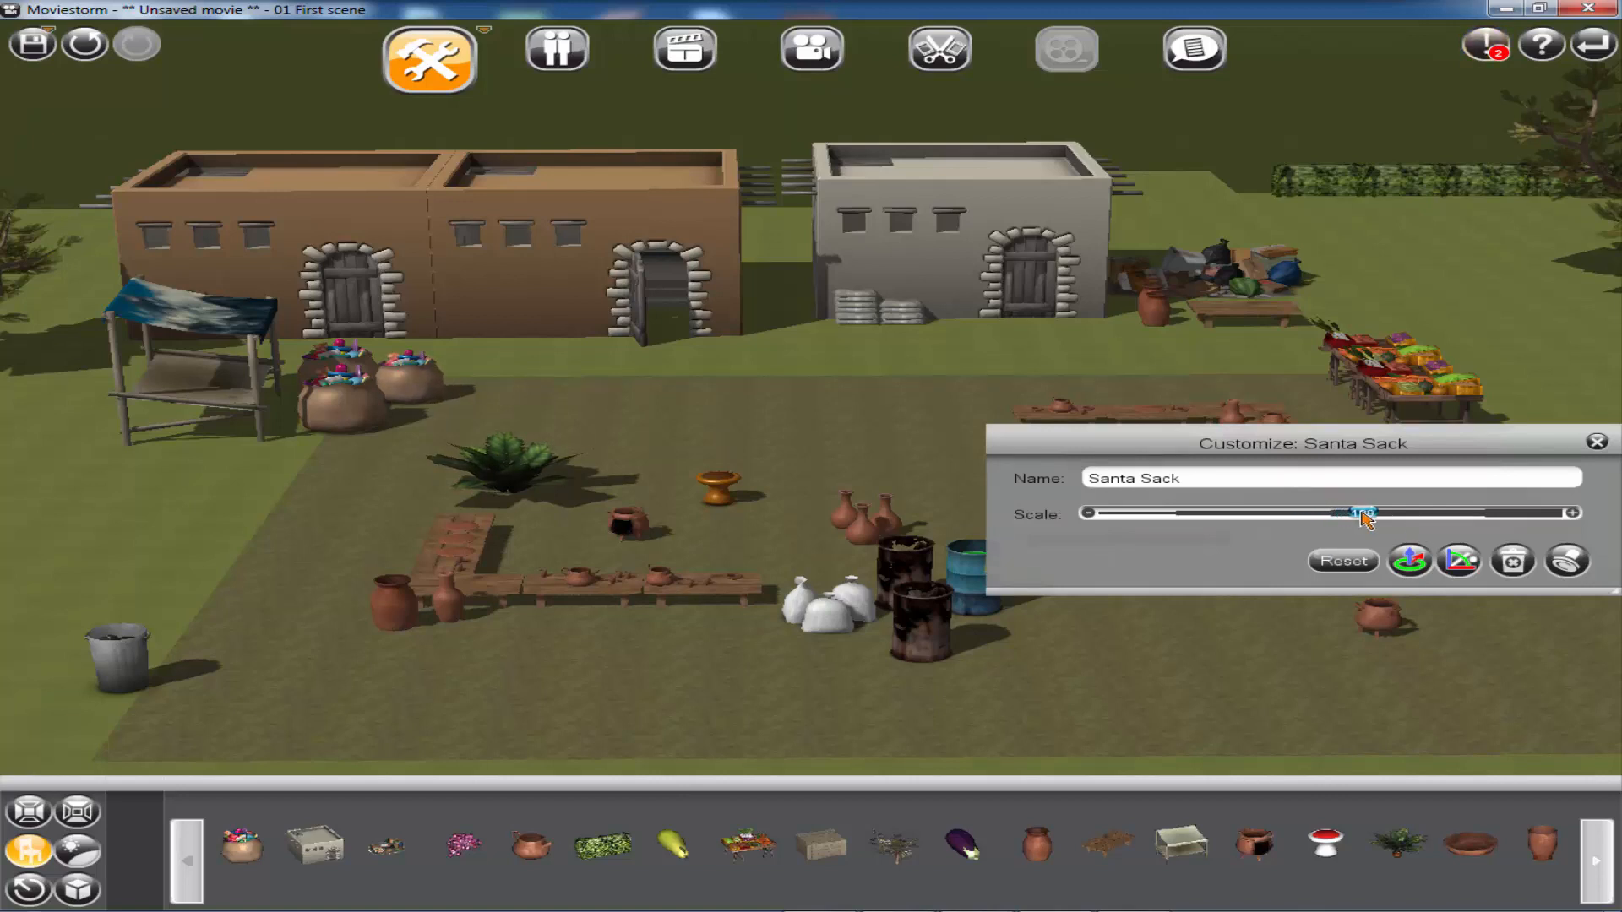
left_click(1597, 442)
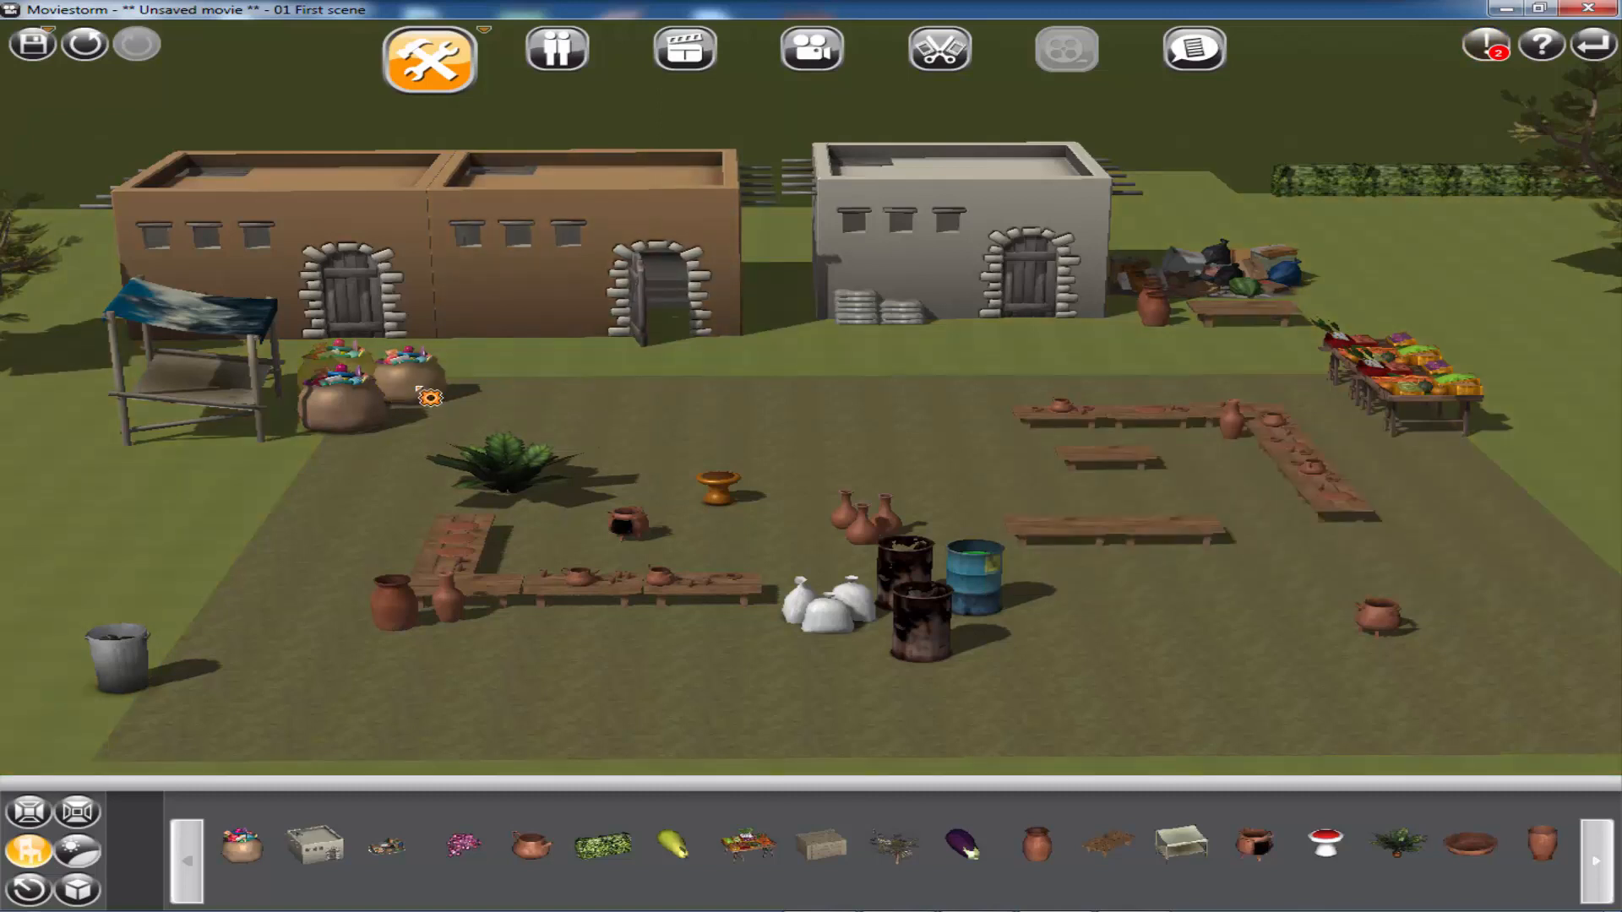
left_click(334, 400)
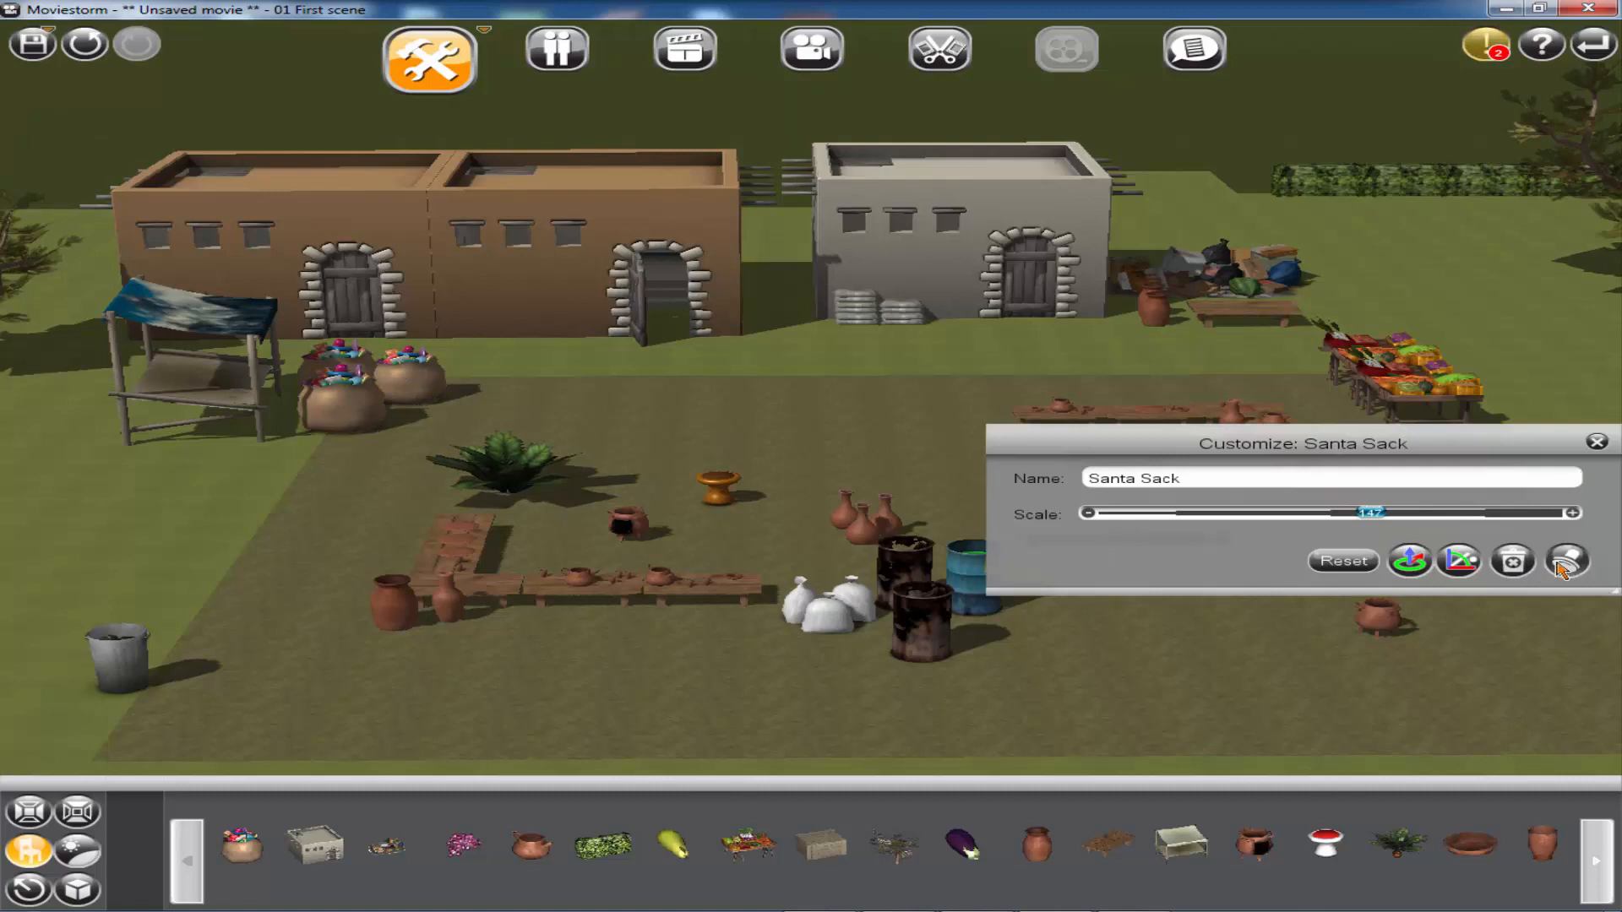
left_click(1597, 442)
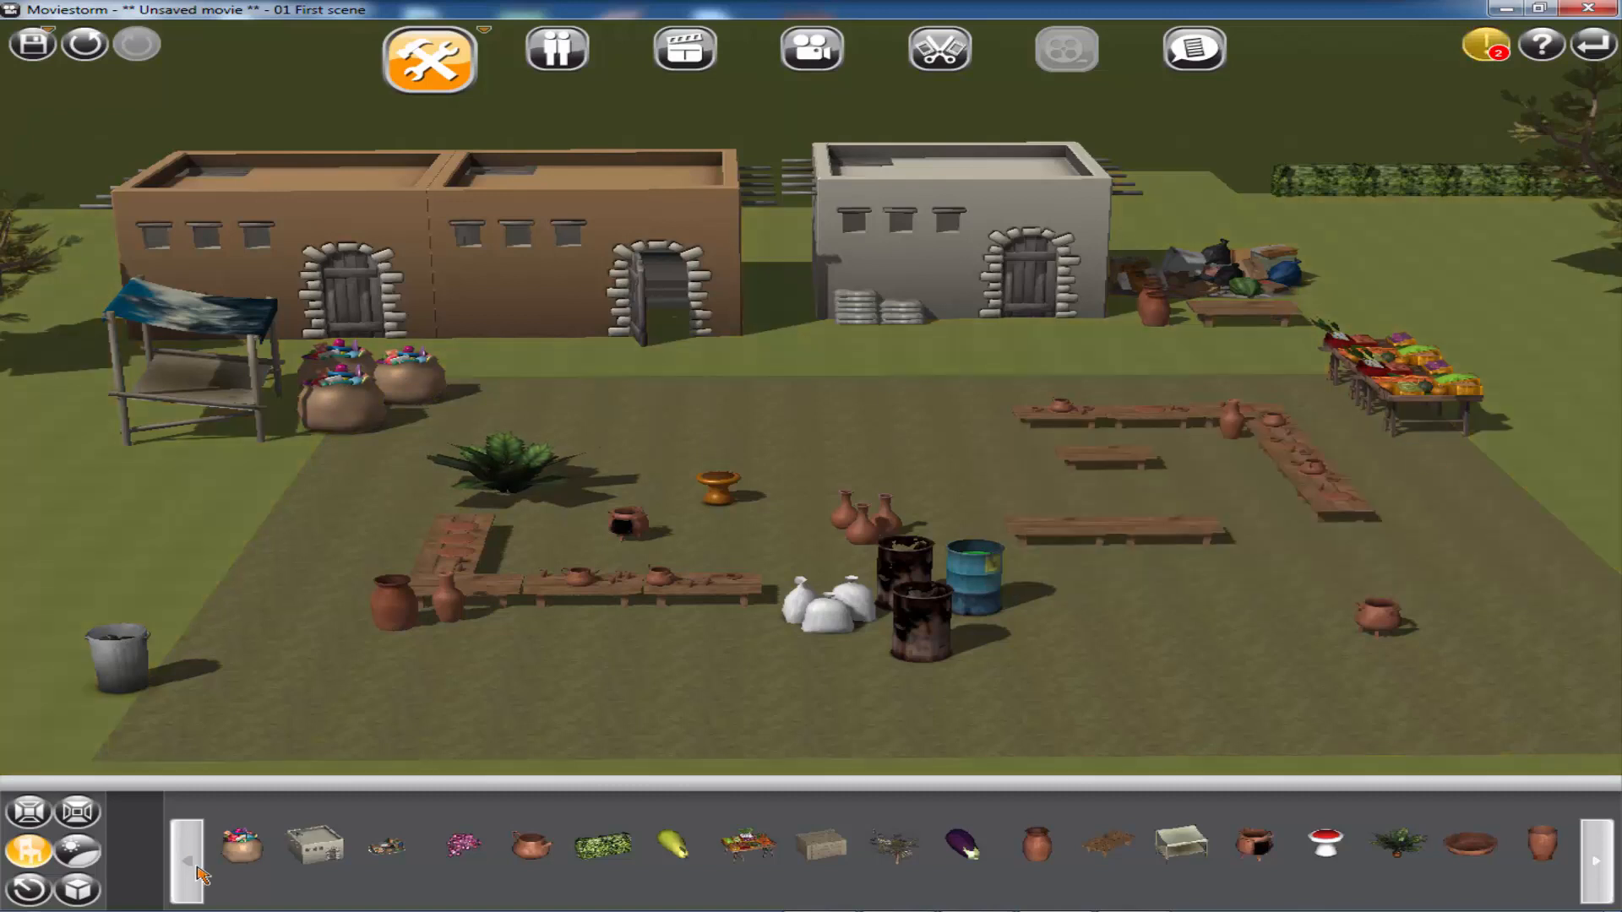
- Place several potatoes from the prop library on the wooden crates at the corner of the tan-canopy stall
left_click(51, 848)
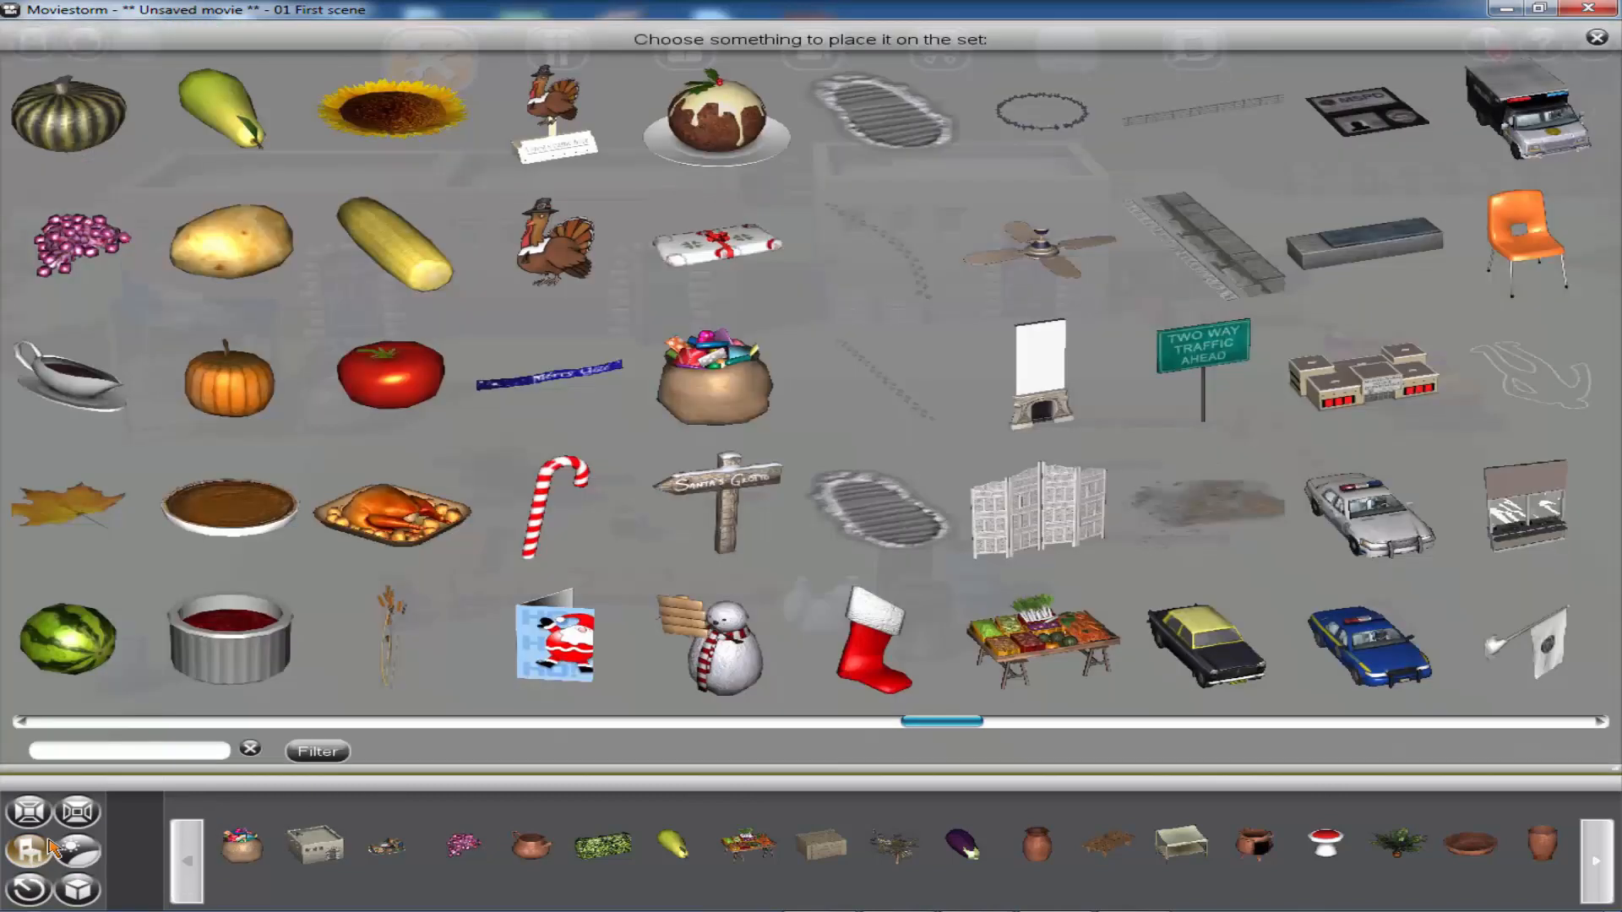
left_click(1204, 505)
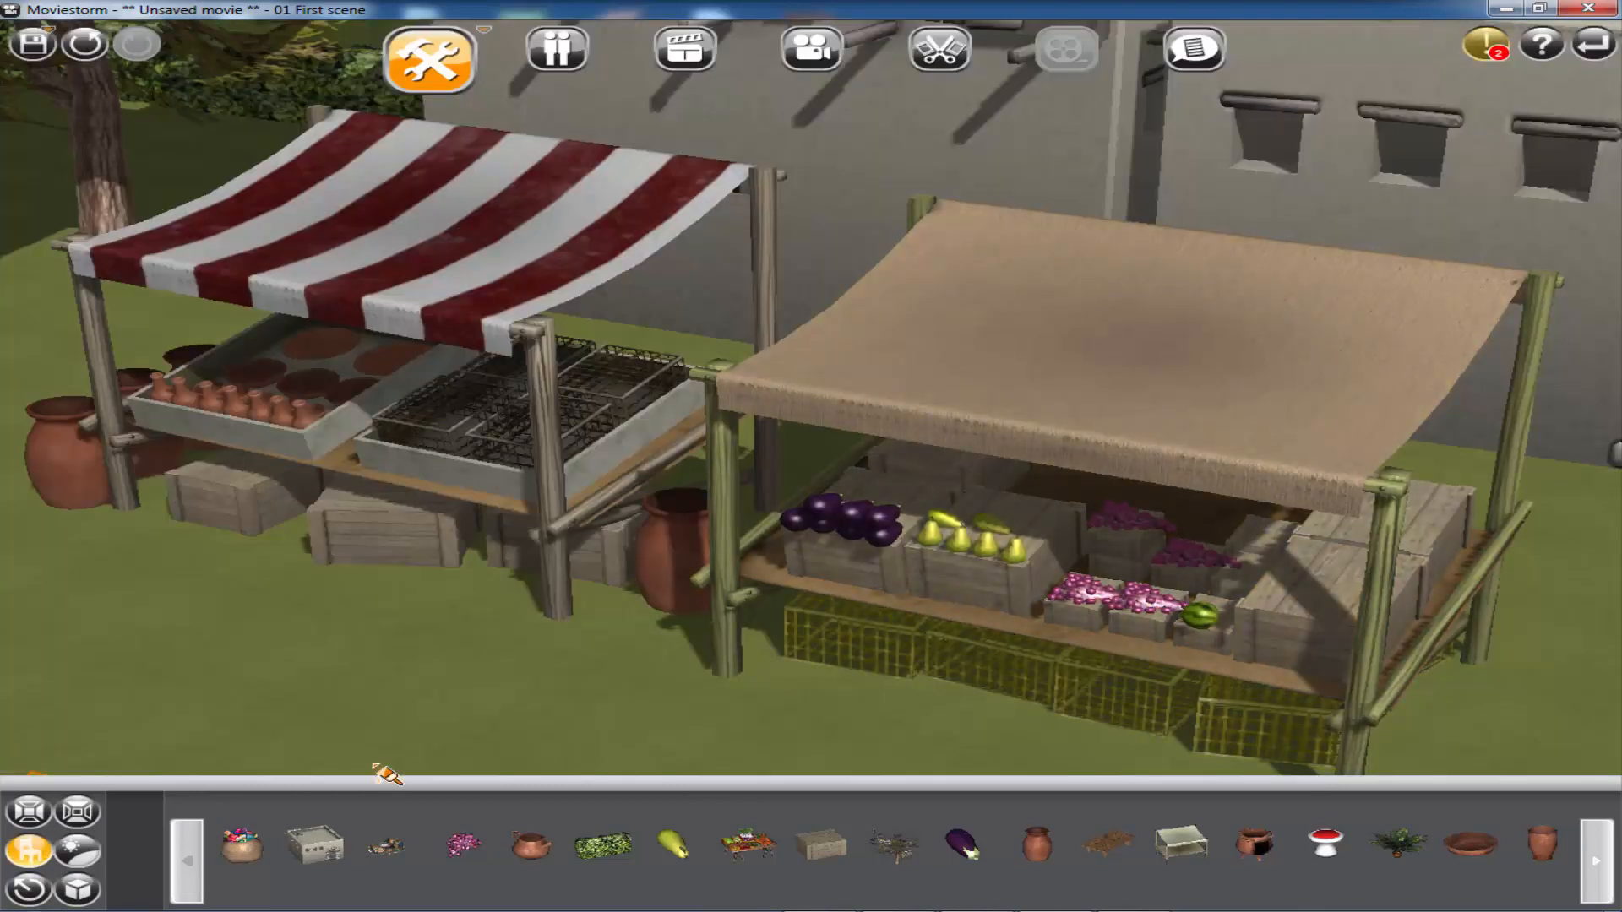
left_click(29, 852)
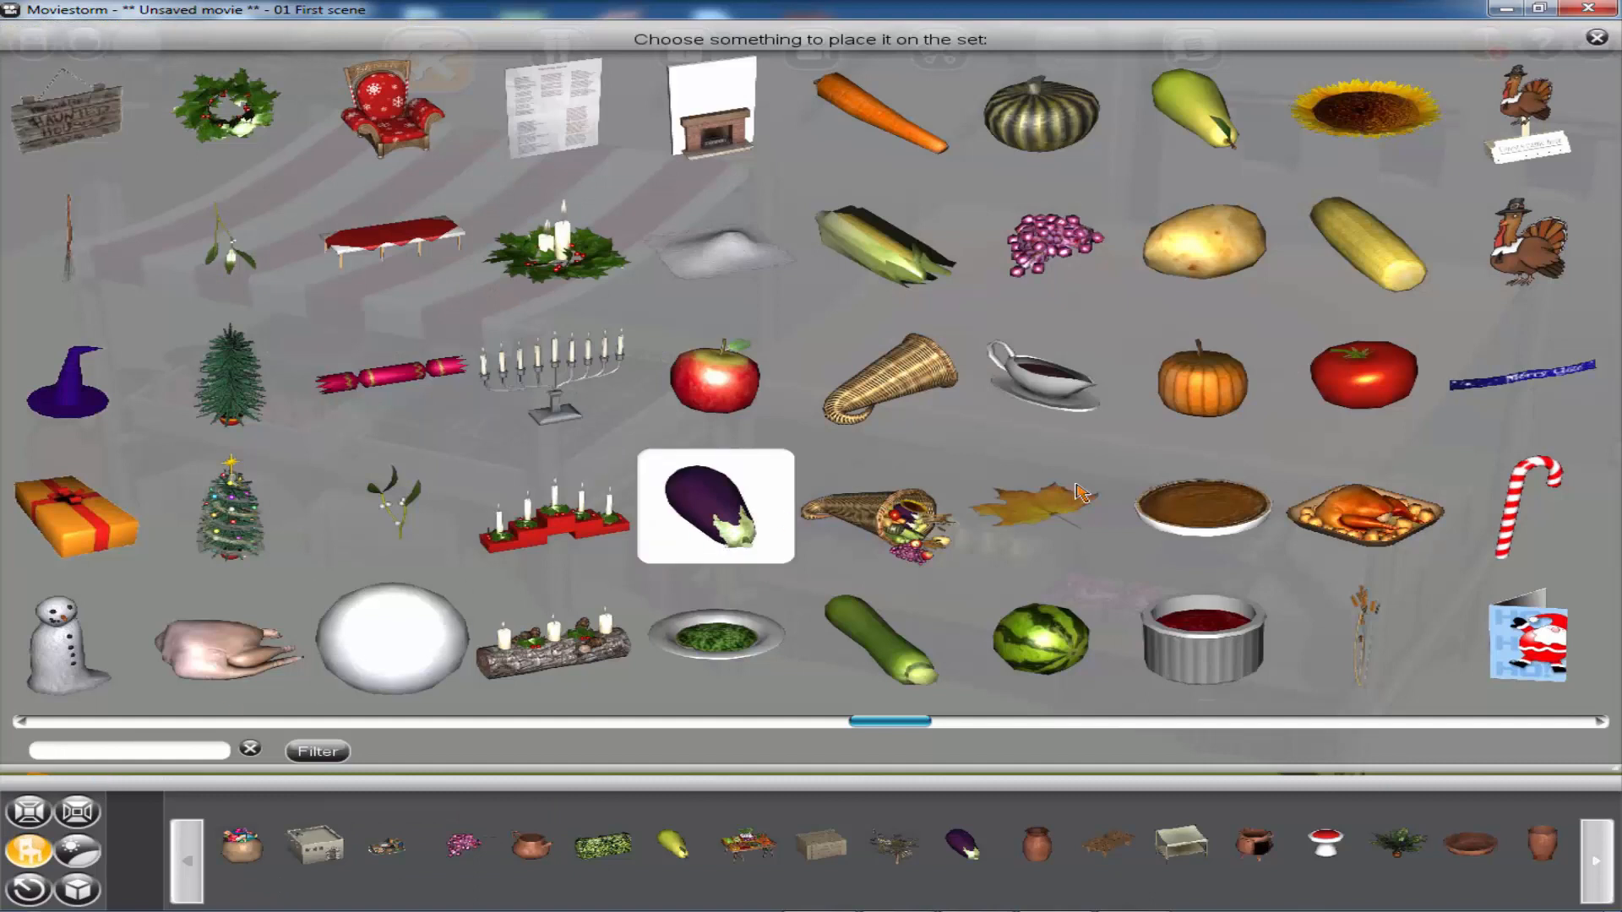
left_click(1236, 302)
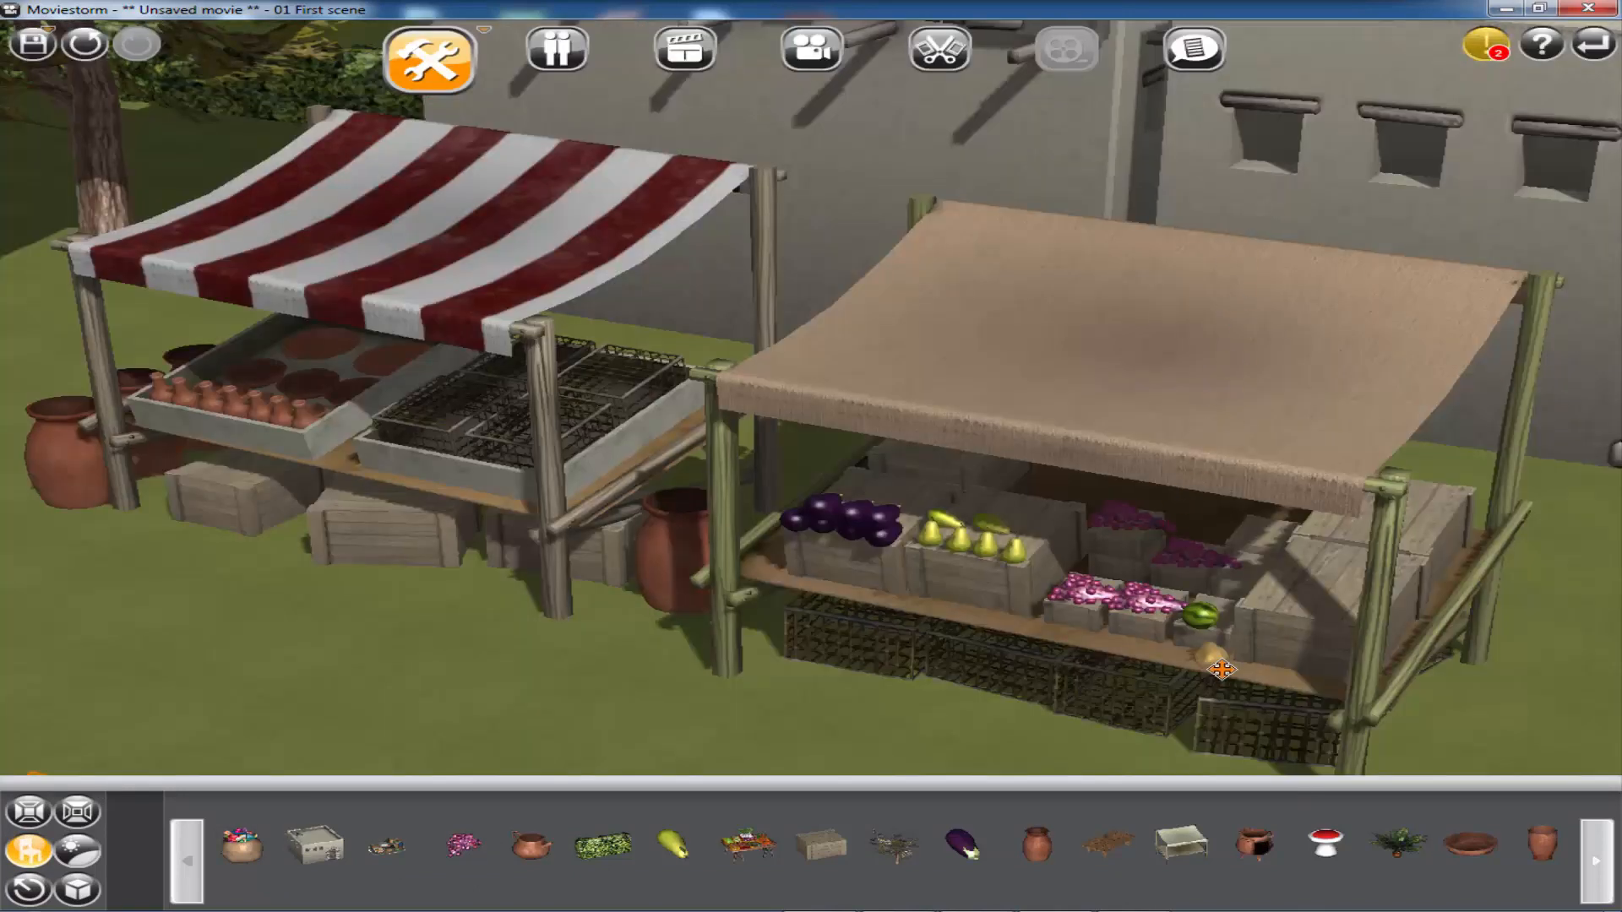
left_click(1264, 600)
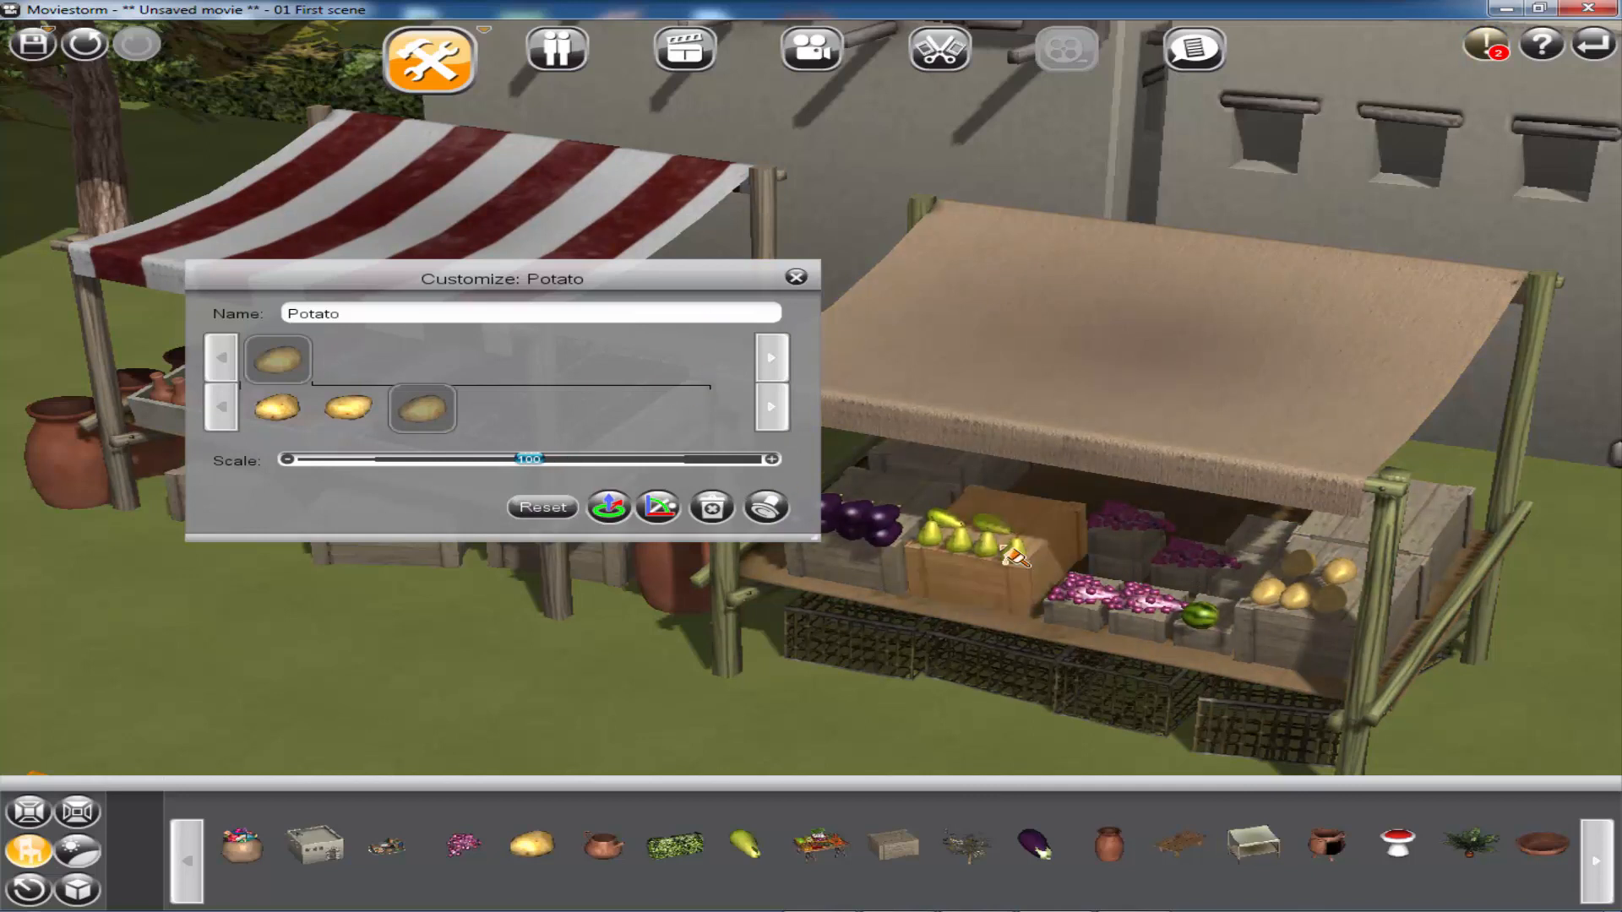
left_click(799, 280)
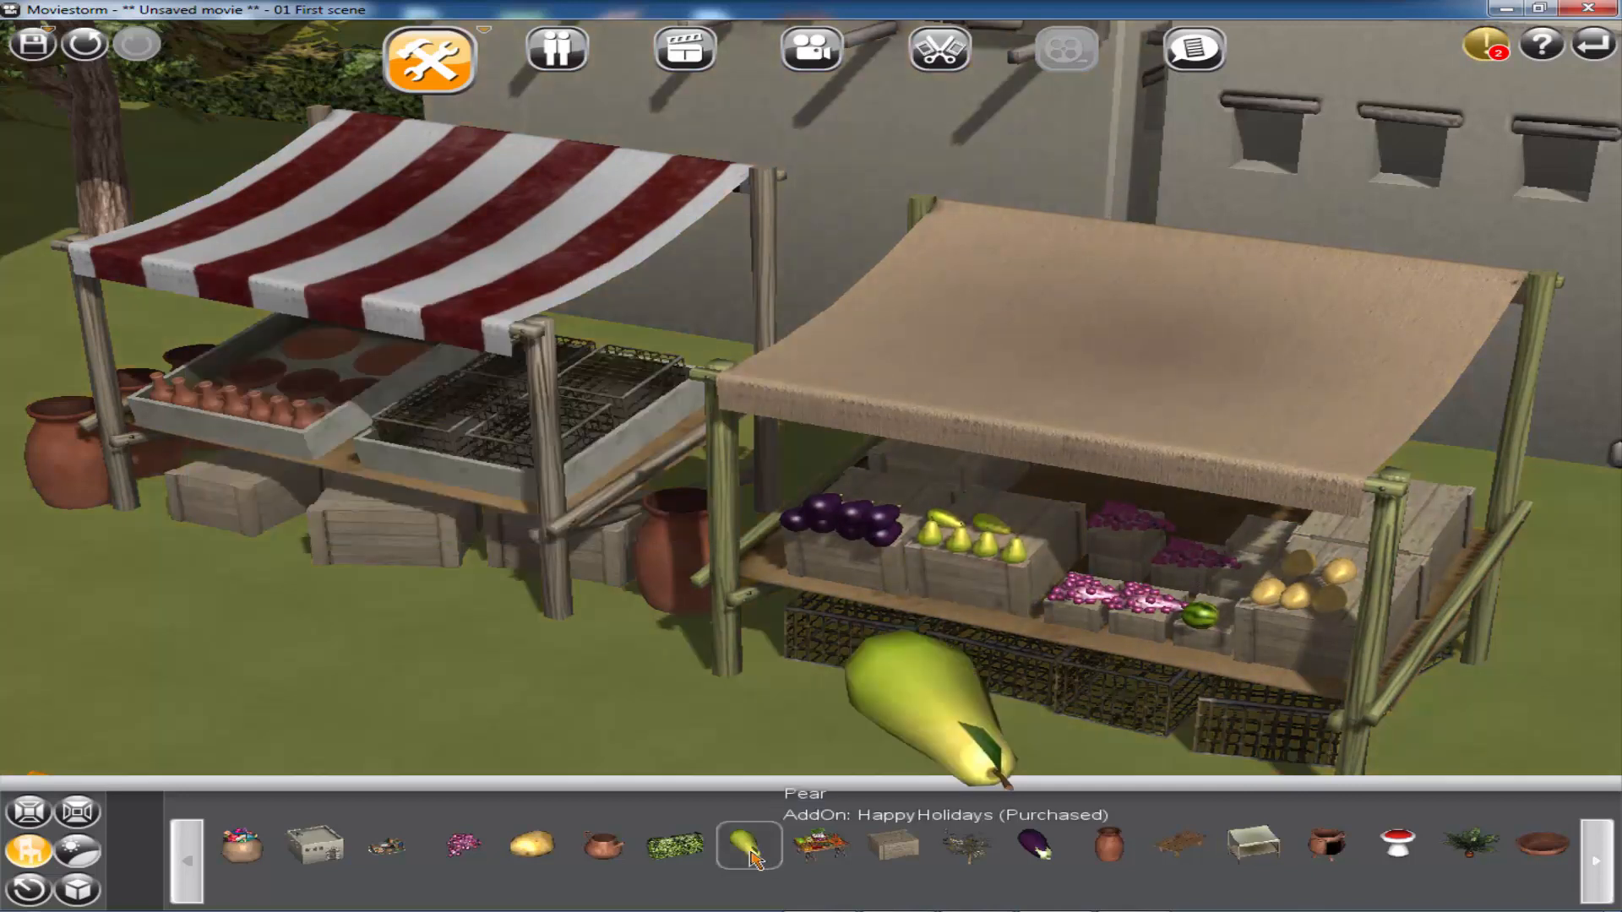
- Place a Gatehouse from the prop library on the dirt square, behind the barrels and clay jars, and adjust its scale
left_click(784, 783)
scroll(1343, 625, "down", 4)
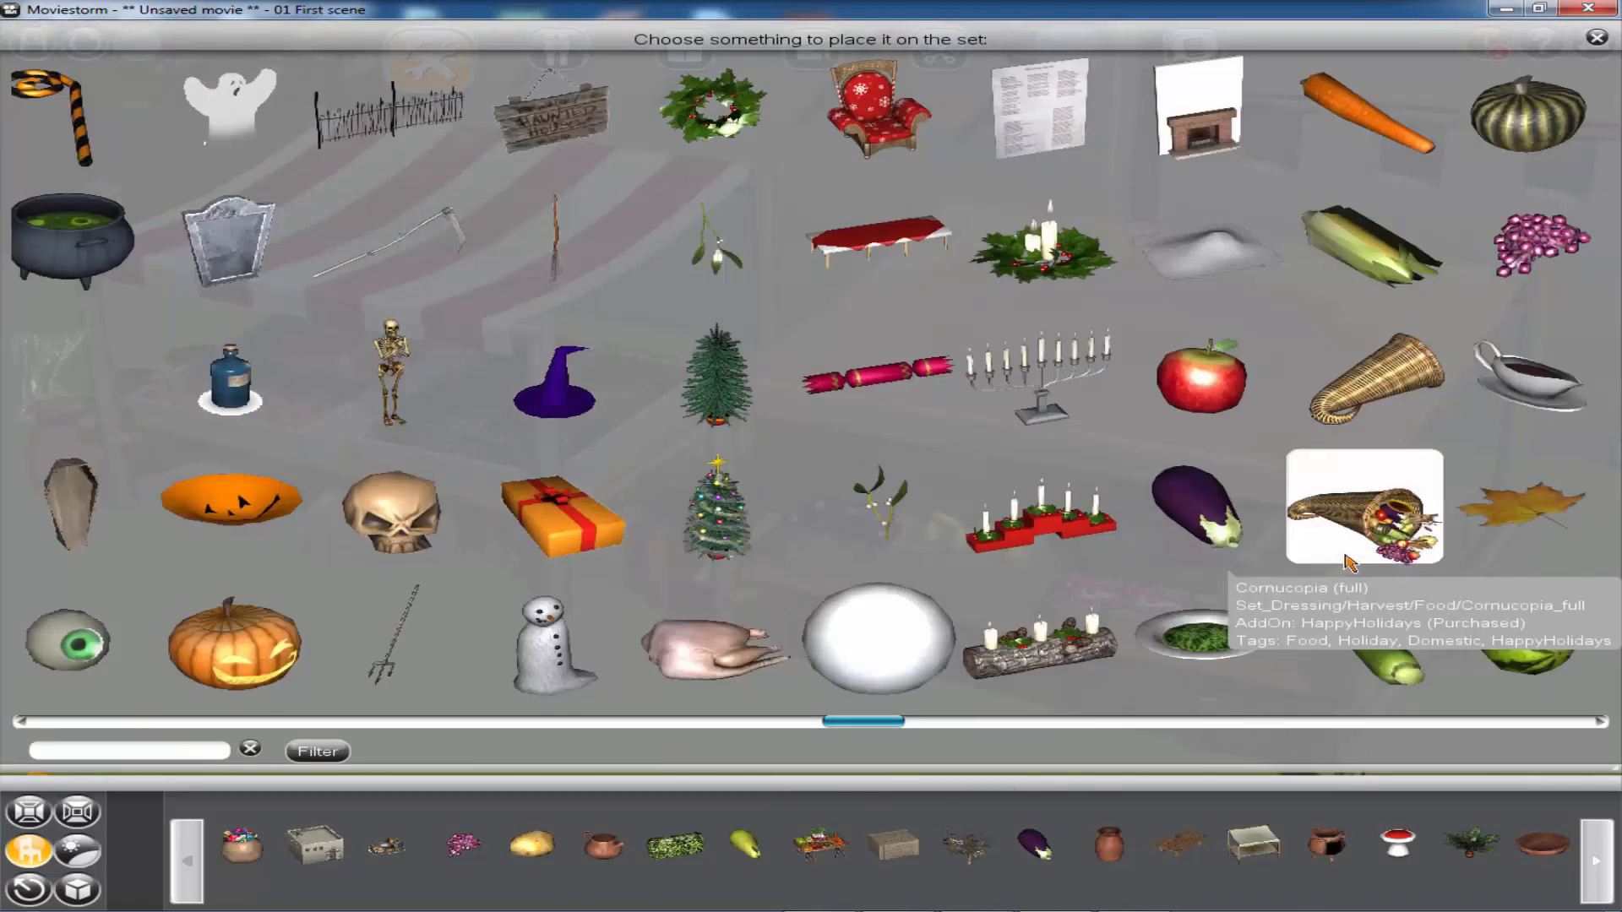
scroll(728, 643, "up", 9)
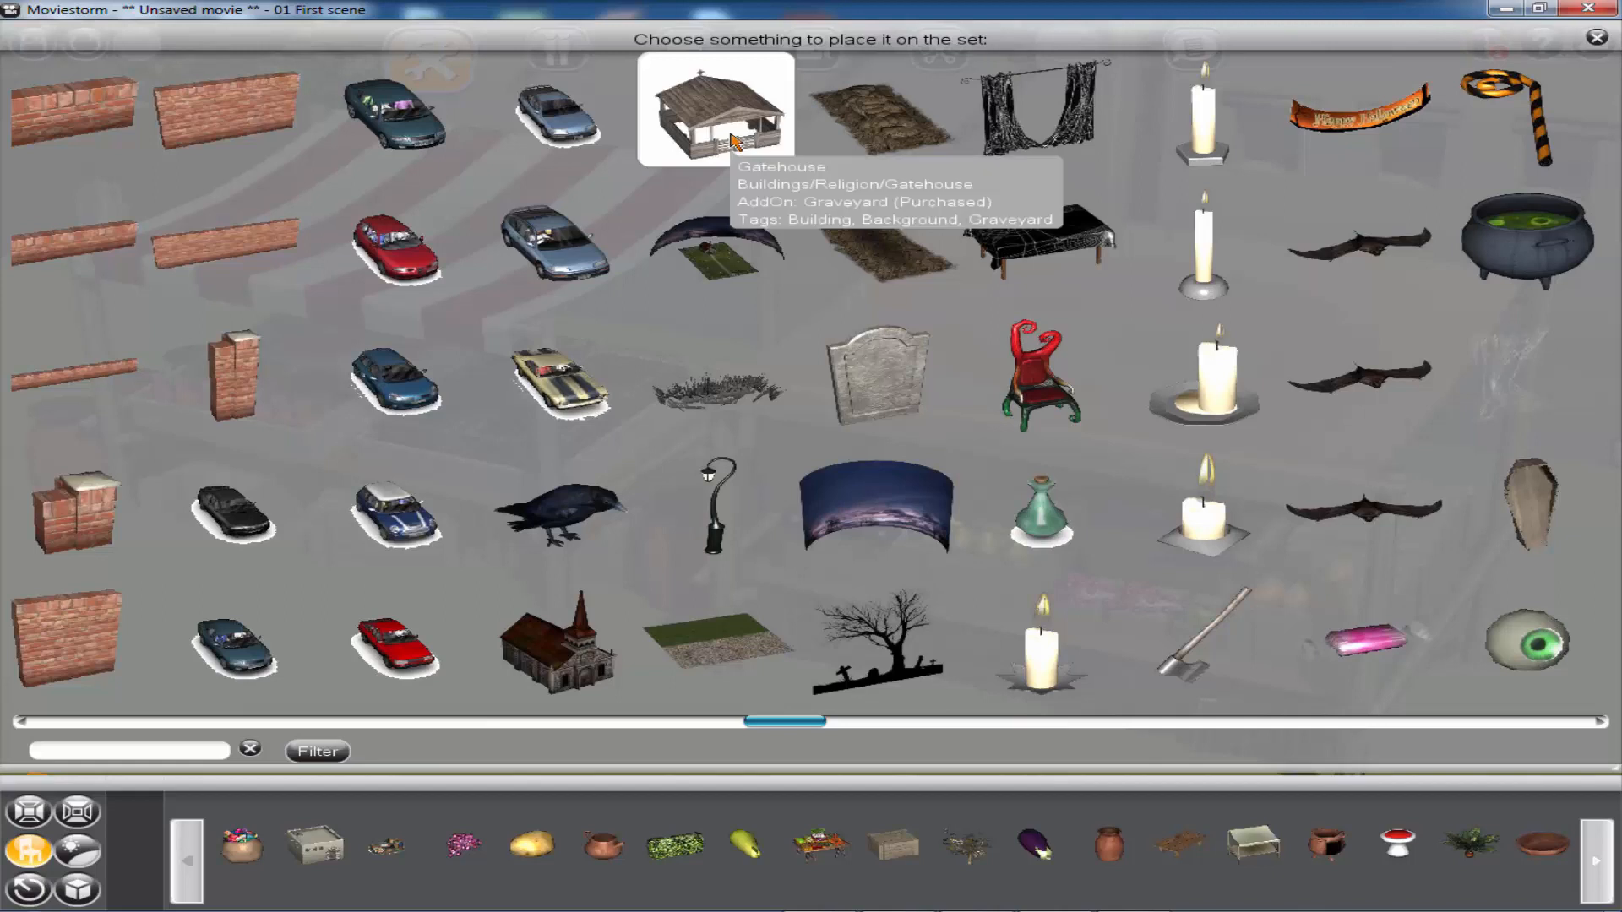
left_click(733, 142)
scroll(825, 417, "down", 7)
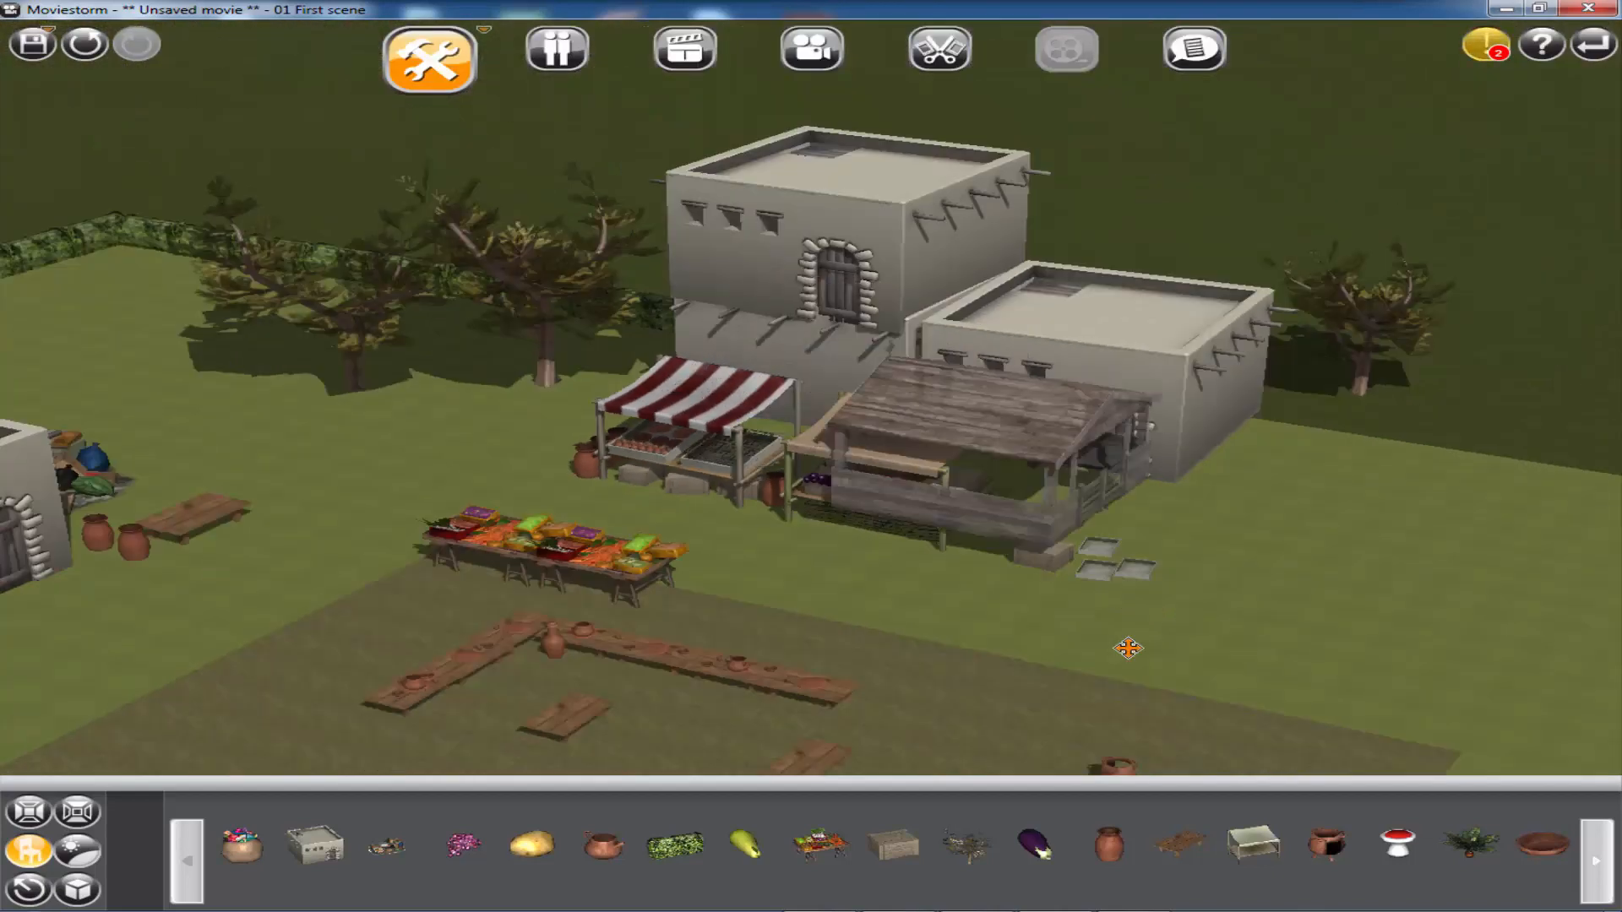
right_click_drag(1128, 644, 899, 430)
scroll(899, 430, "down", 4)
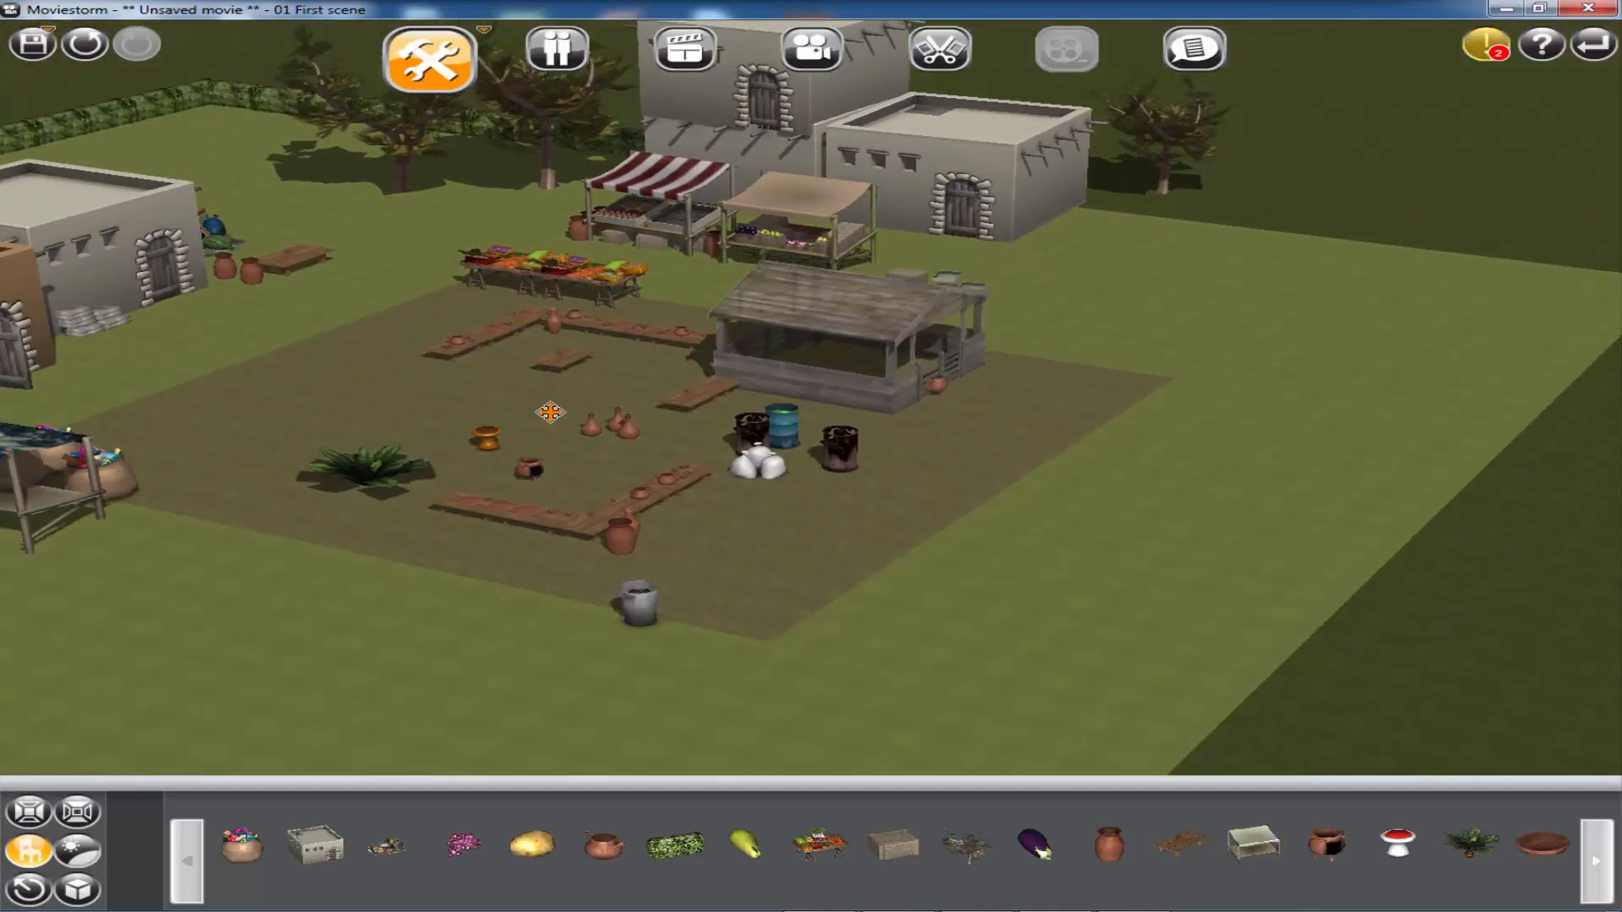
scroll(405, 372, "up", 2)
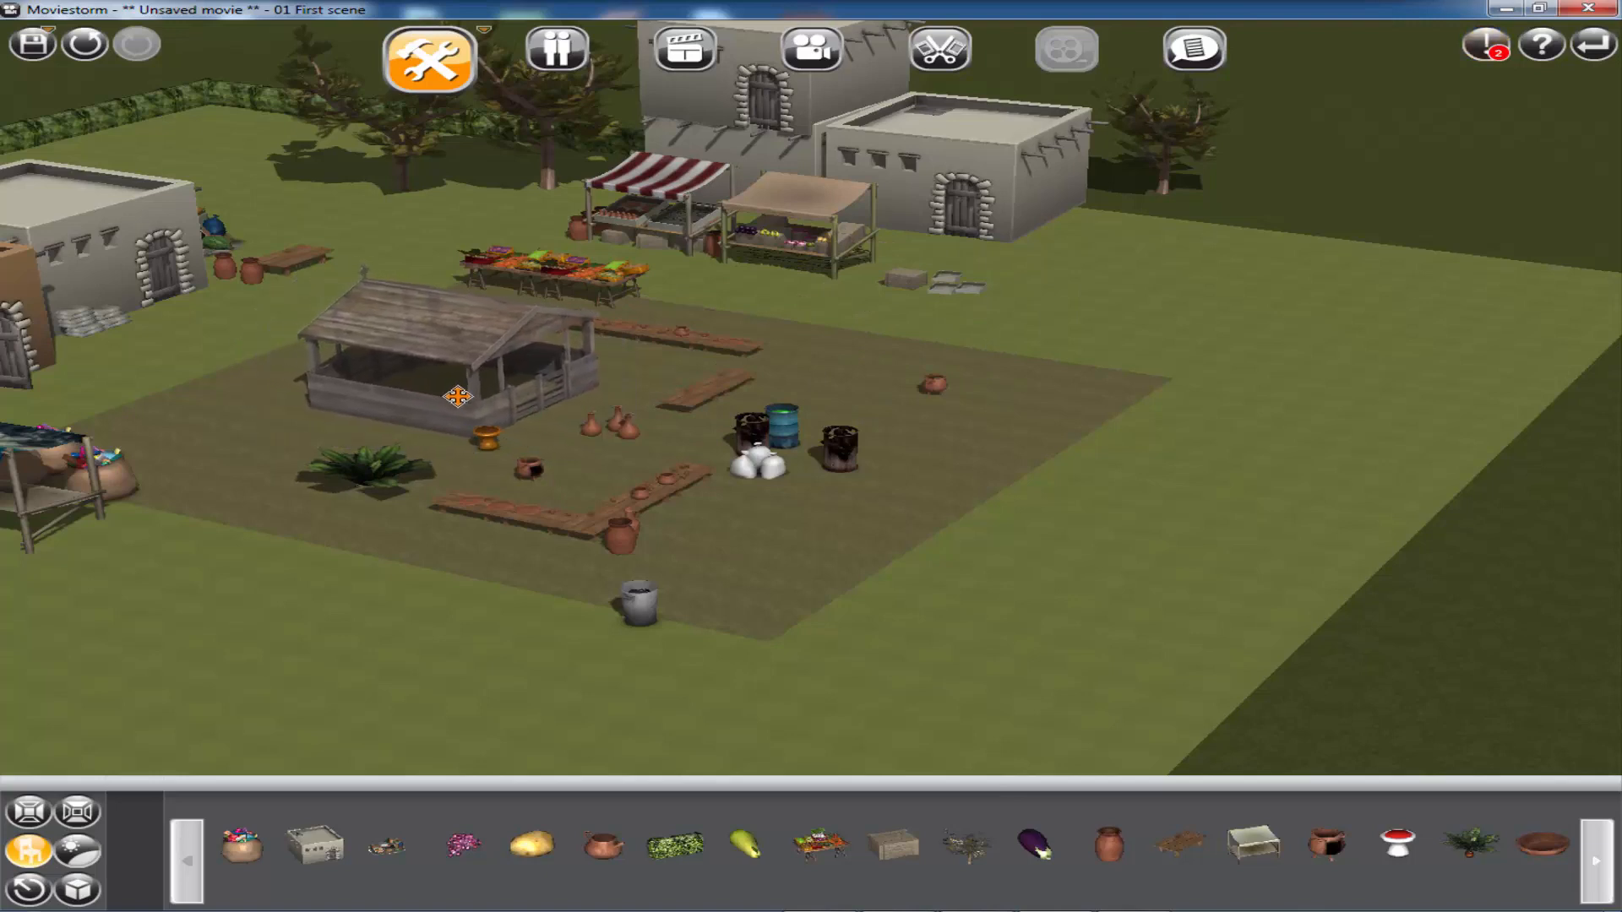
left_click(565, 376)
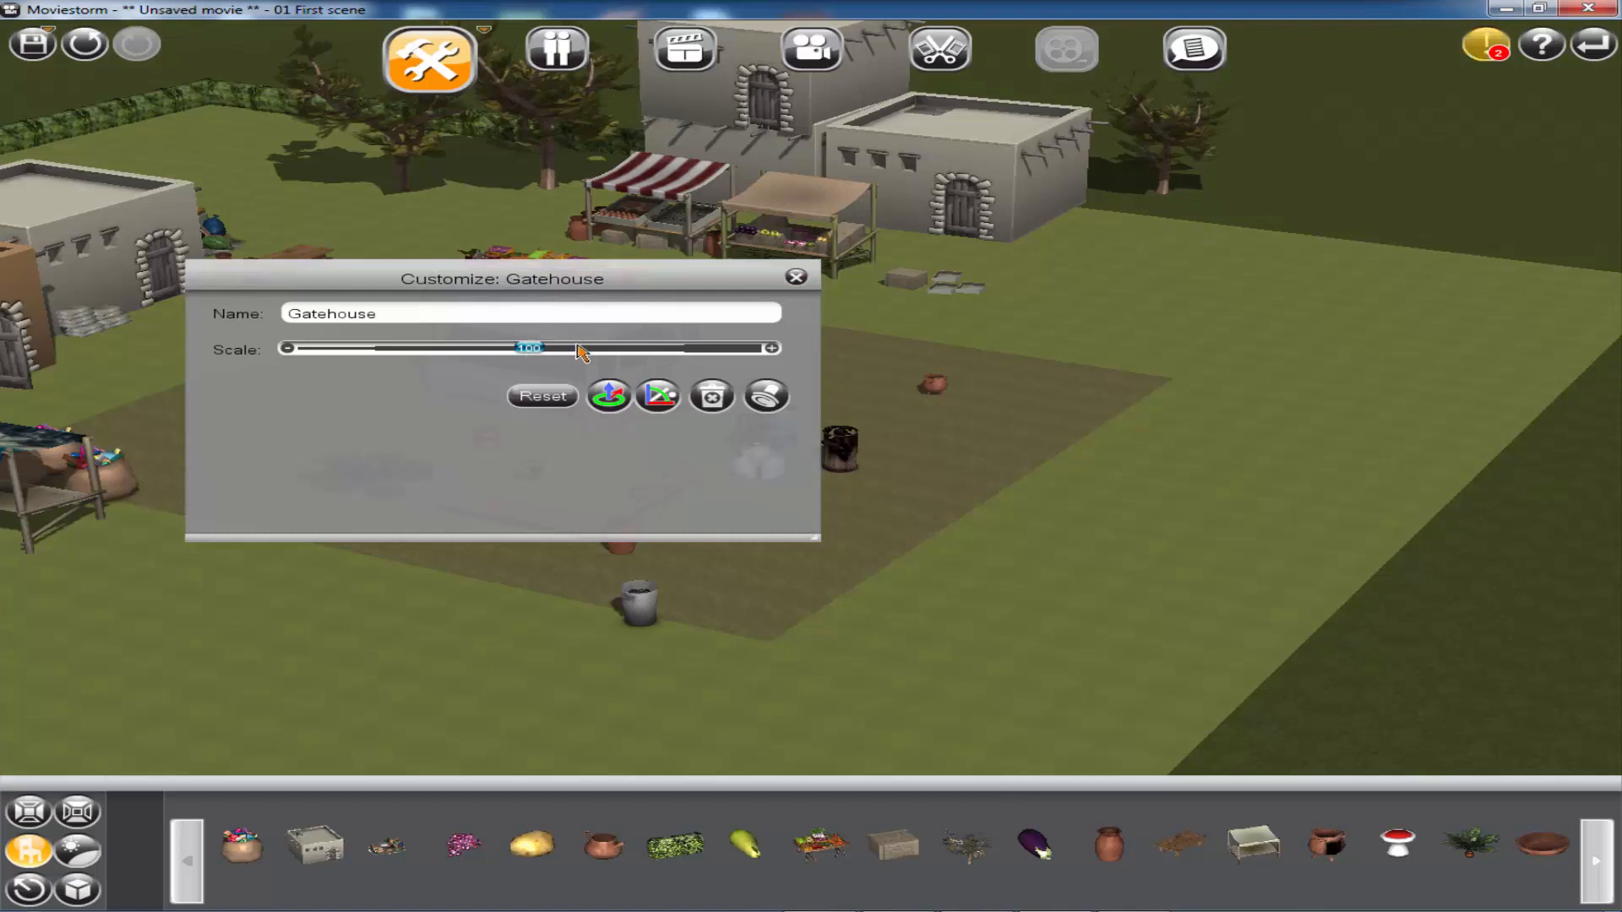
left_click_drag(582, 351, 543, 356)
left_click(796, 277)
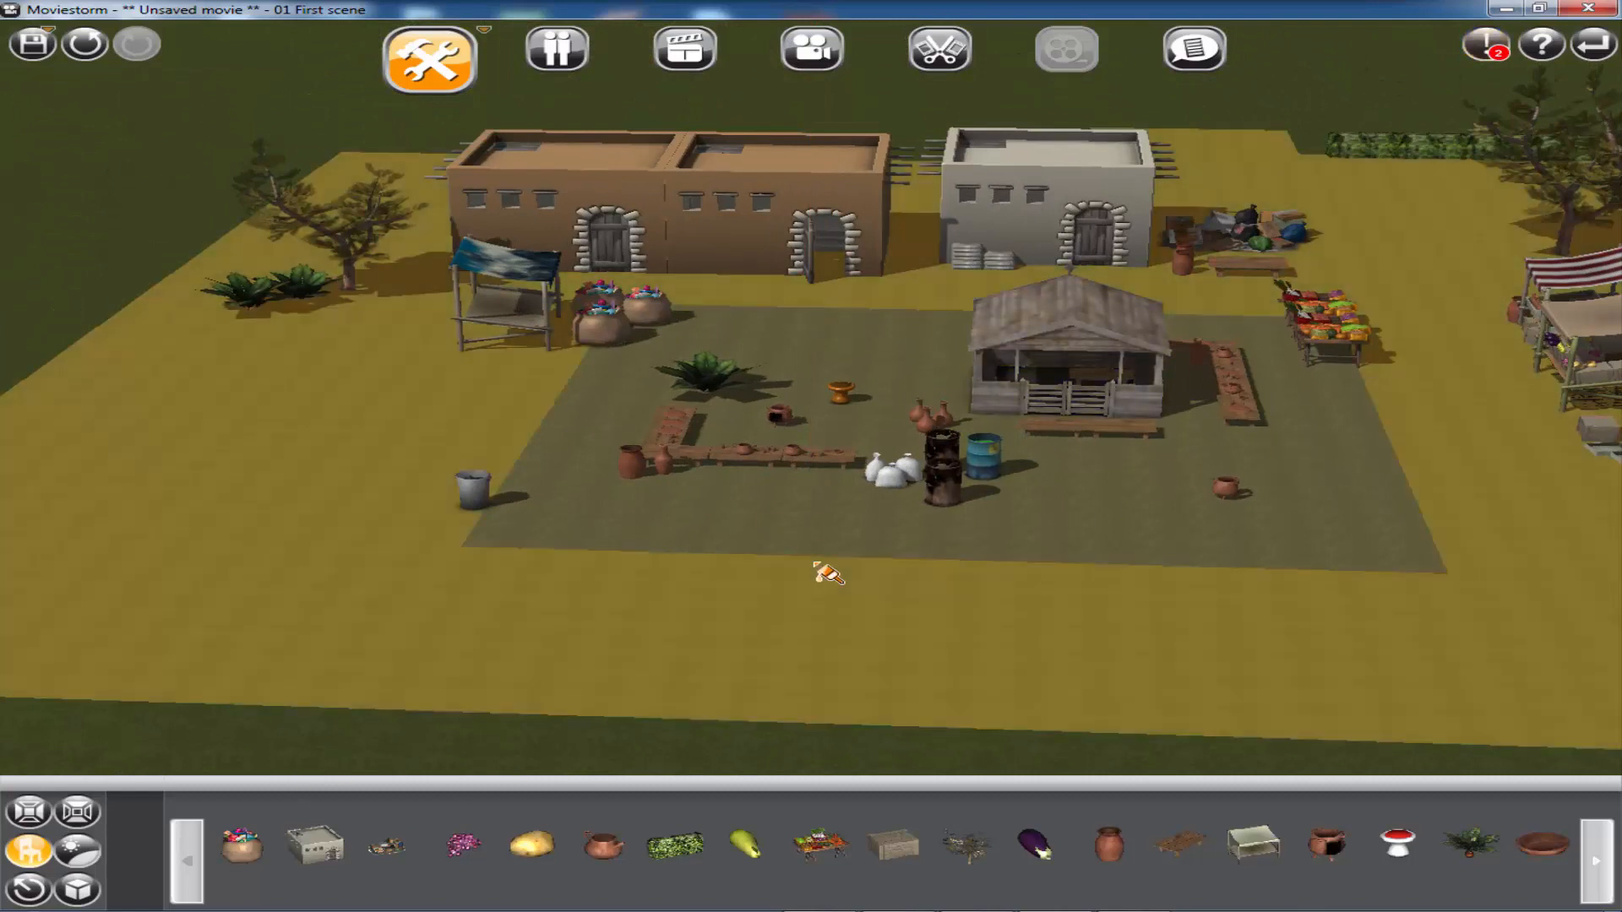
- Place a Fig Tree from the prop library on the dirt square beside the white sacks and barrels, keeping its default scale
left_click(163, 702)
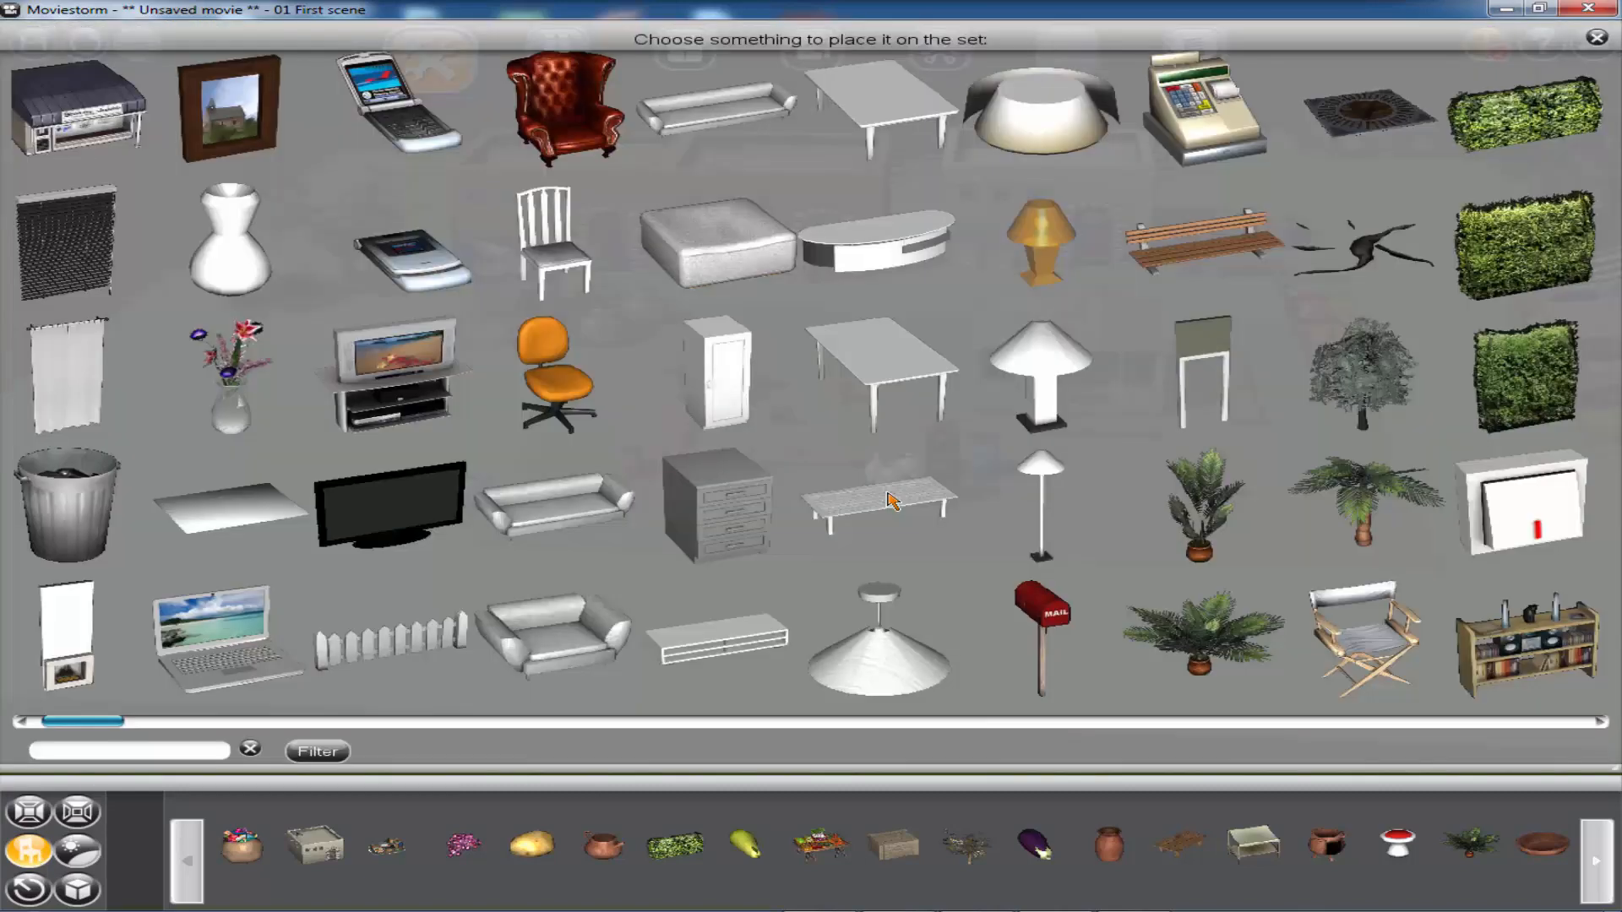
scroll(894, 501, "up", 3)
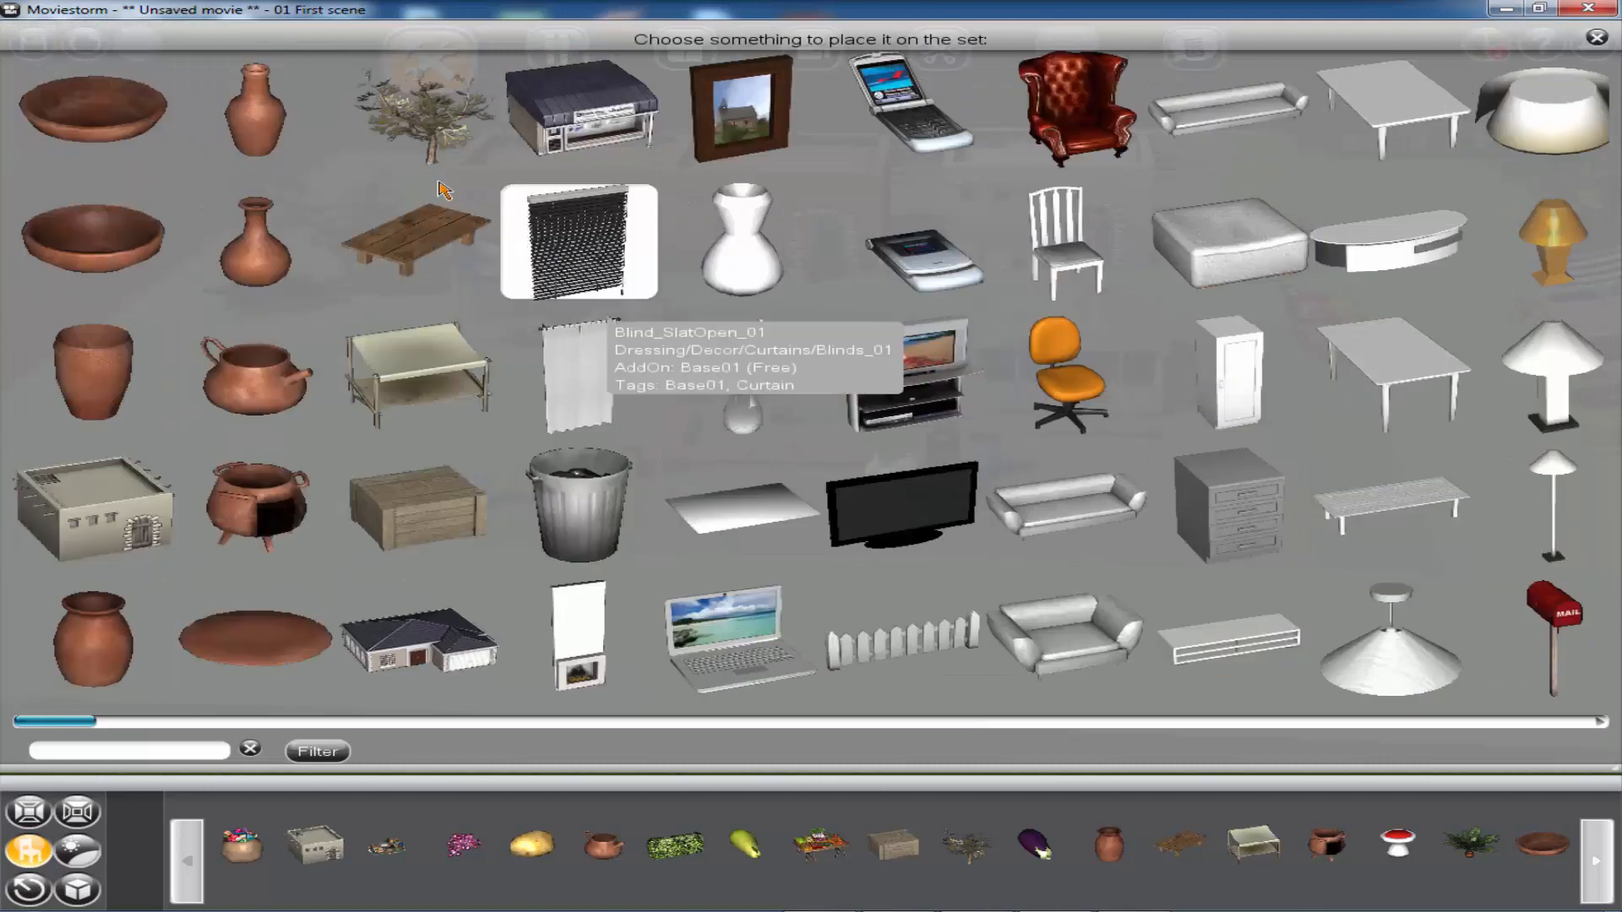
left_click(431, 135)
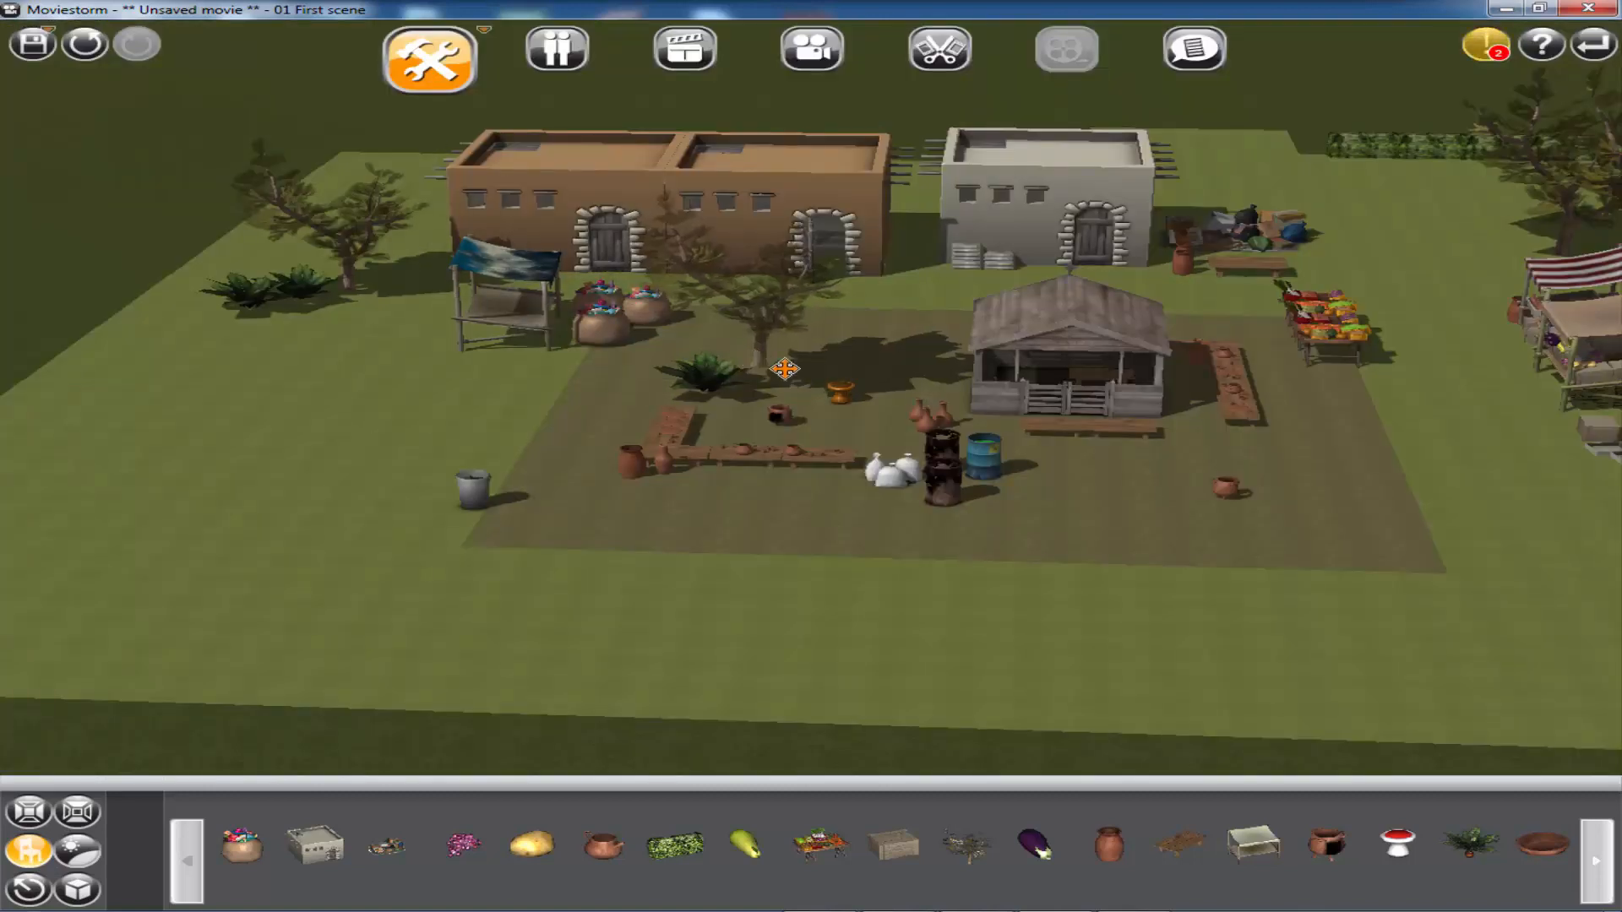
left_click(880, 463)
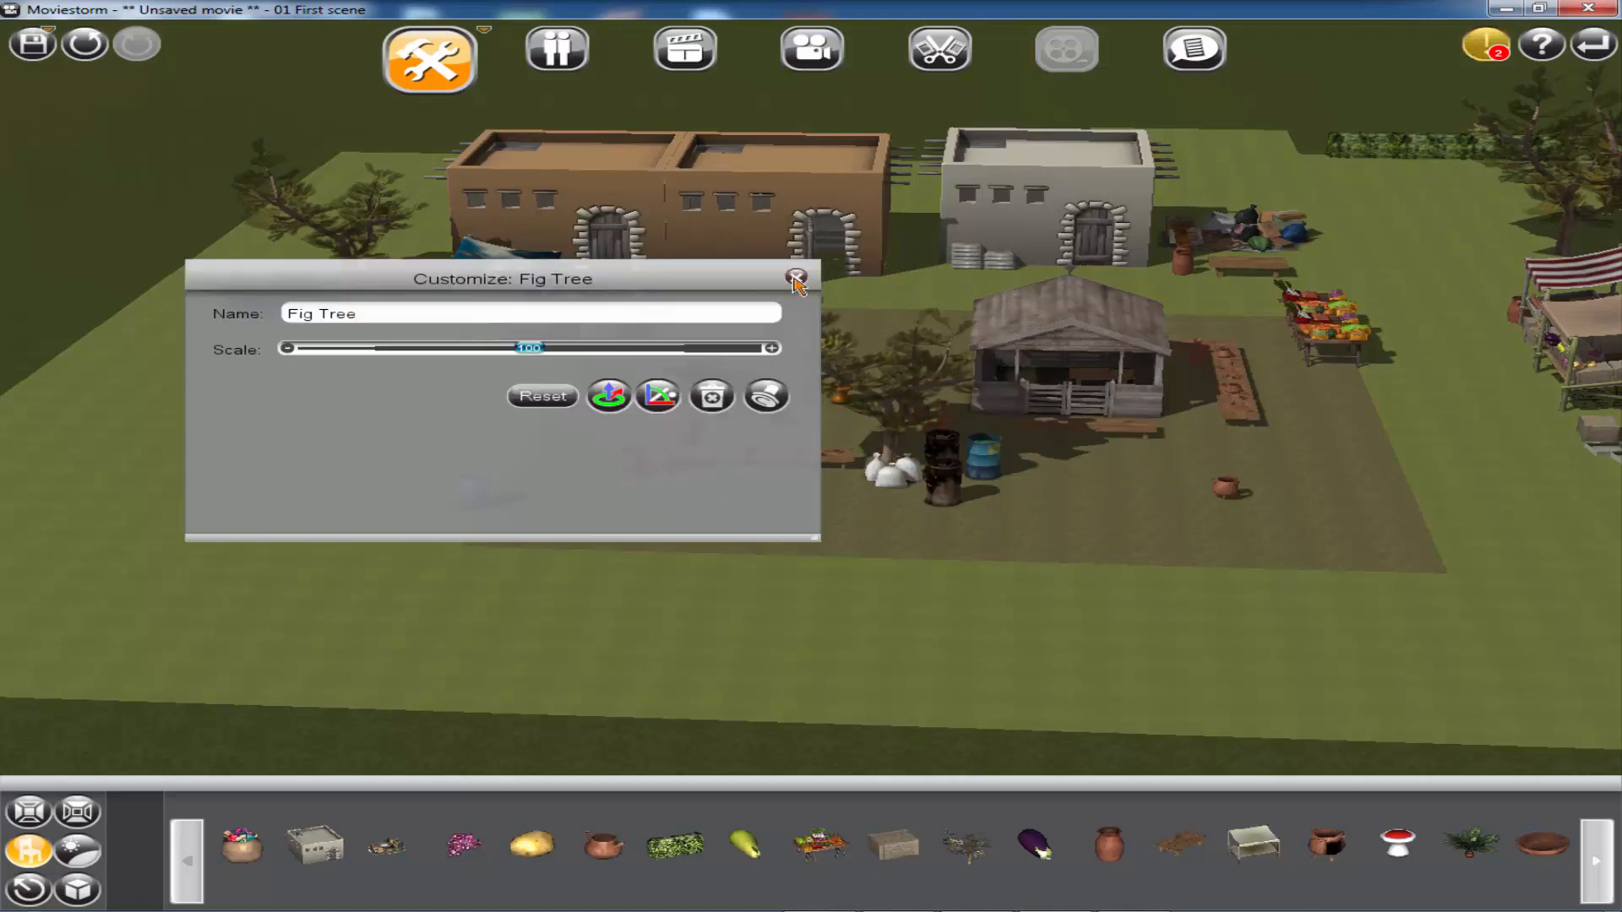
left_click(795, 278)
- Duplicate the fig tree by the barrels and place the copy next to the fern on the dirt square
left_click(893, 393)
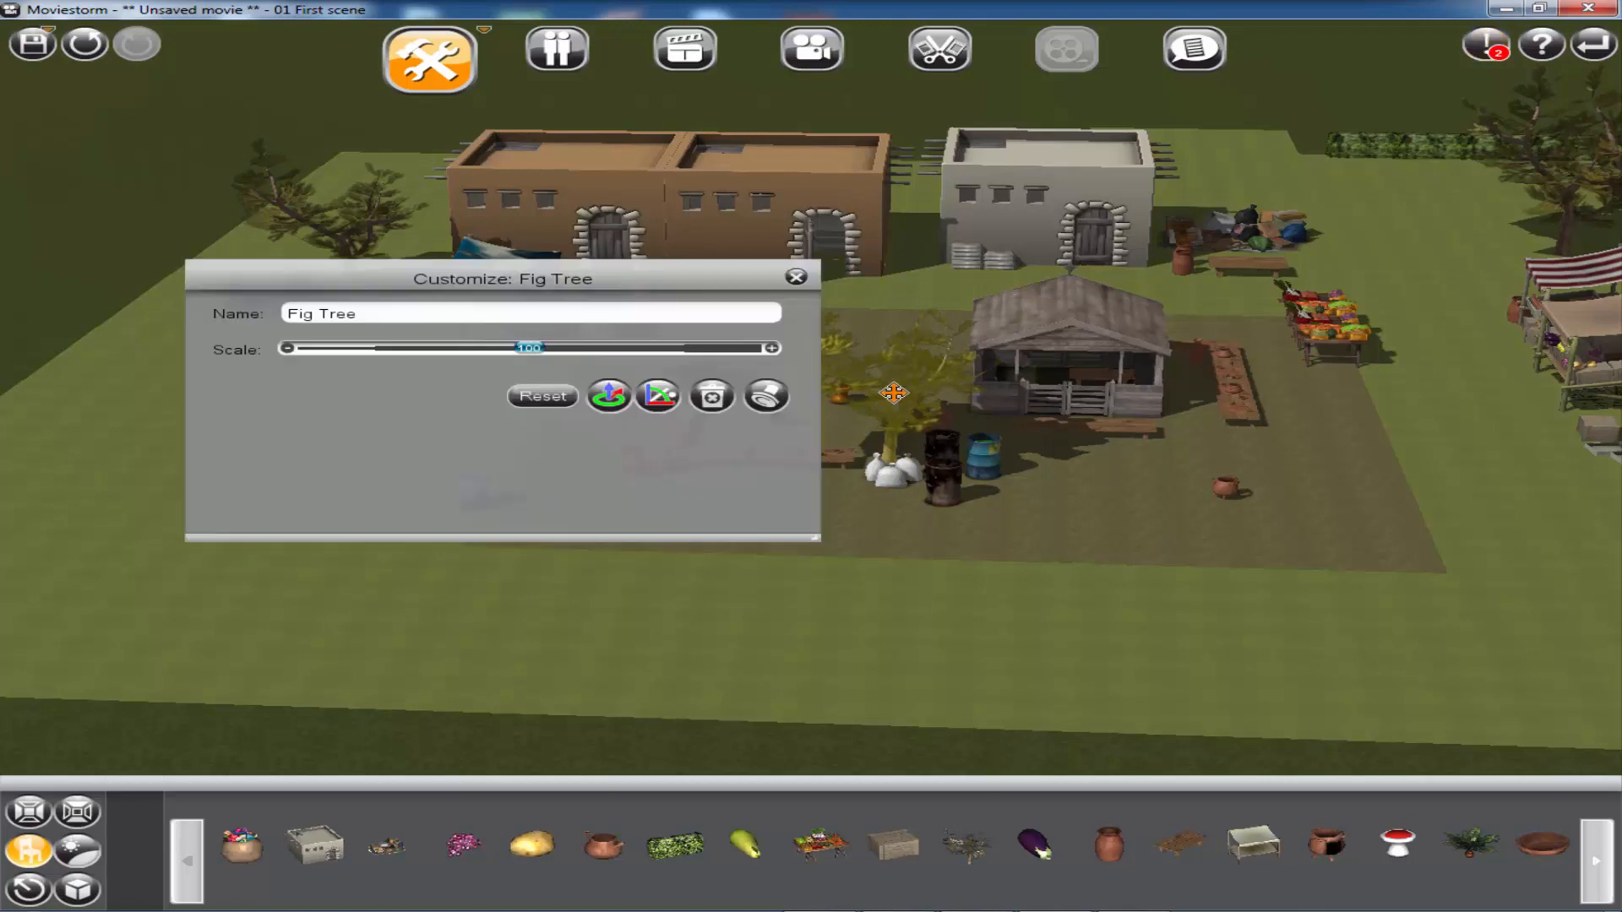
left_click(764, 393)
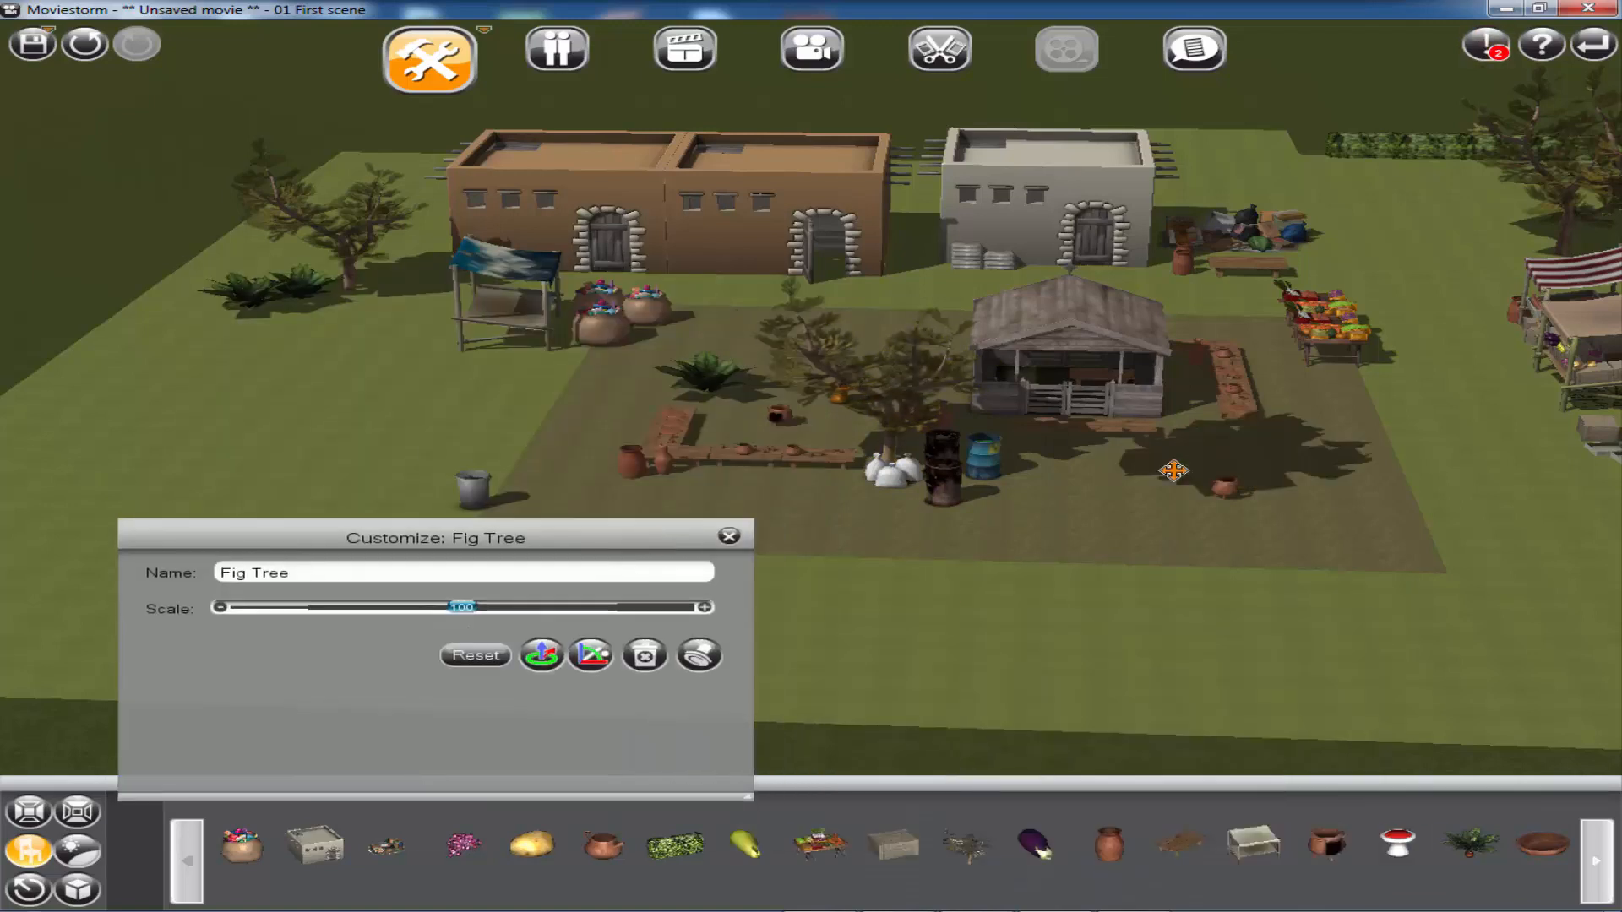
left_click(713, 369)
- Duplicate the fig tree again and position the copy behind the gatehouse, near the vegetable tables
scroll(800, 460, "up", 4)
right_click_drag(800, 460, 380, 329)
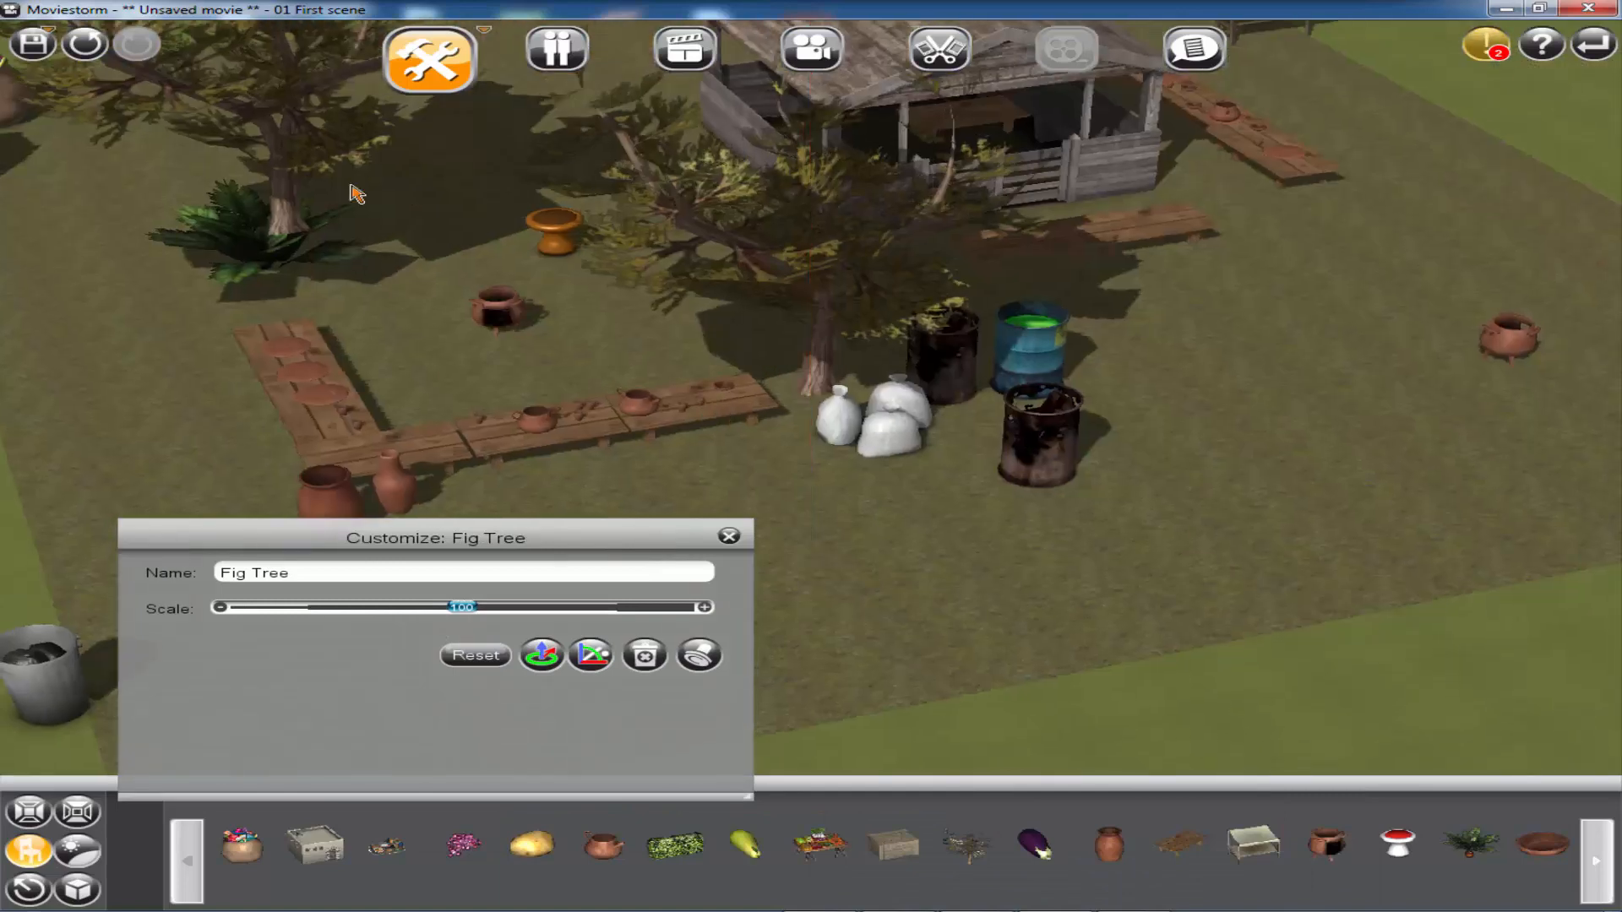
scroll(239, 275, "up", 2)
right_click_drag(239, 275, 1017, 630)
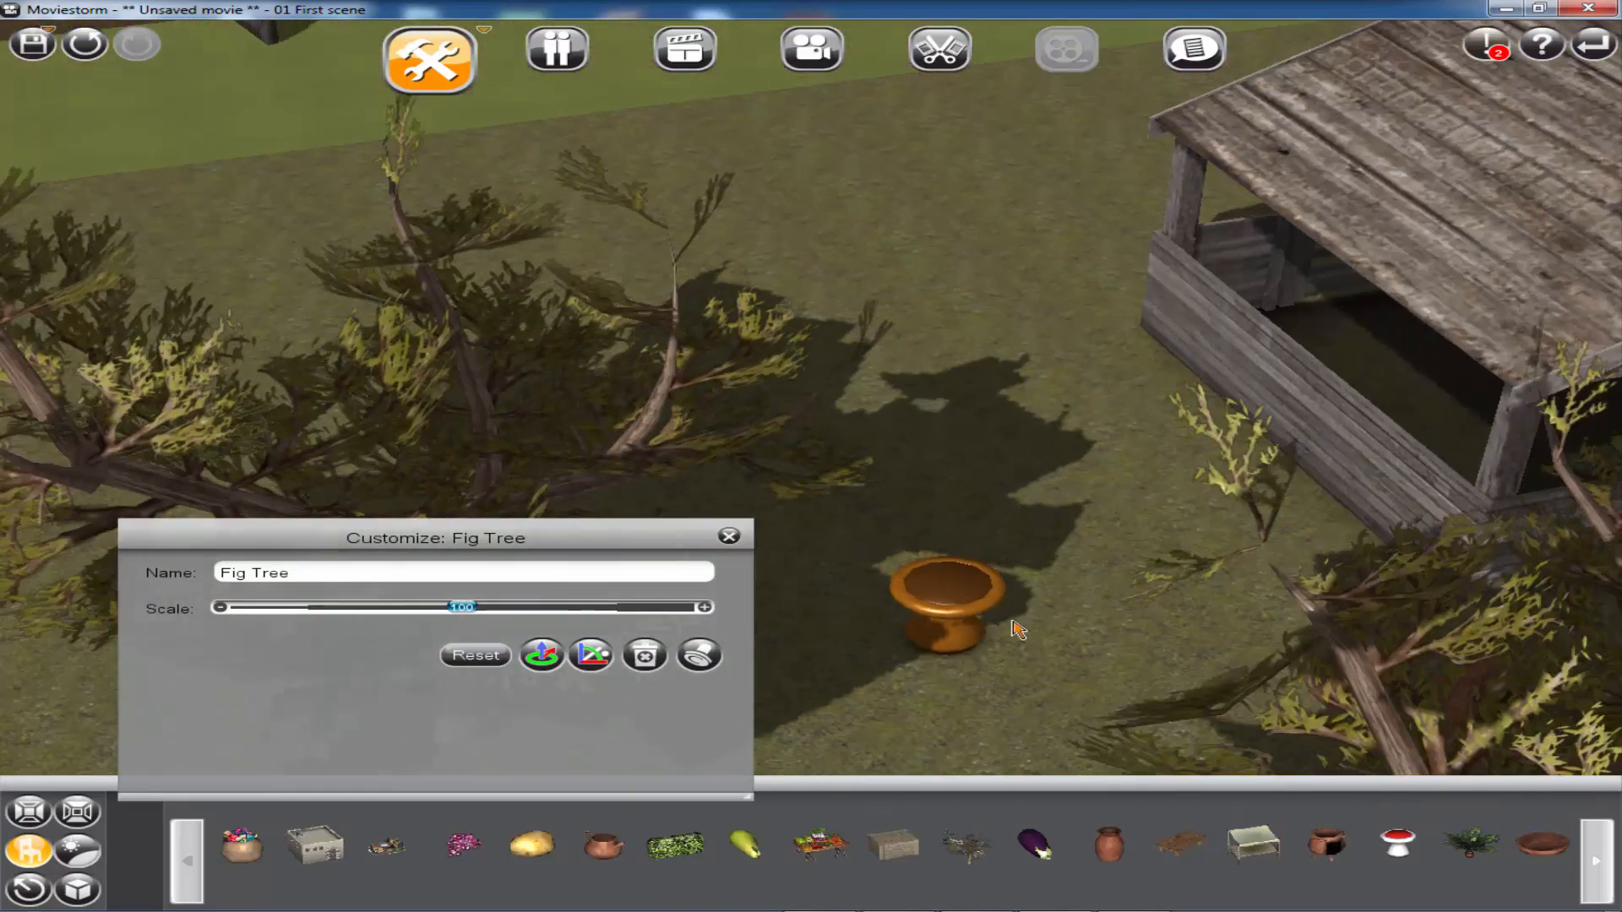
left_click(704, 656)
left_click(765, 196)
scroll(941, 469, "down", 5)
left_click_drag(790, 326, 606, 361)
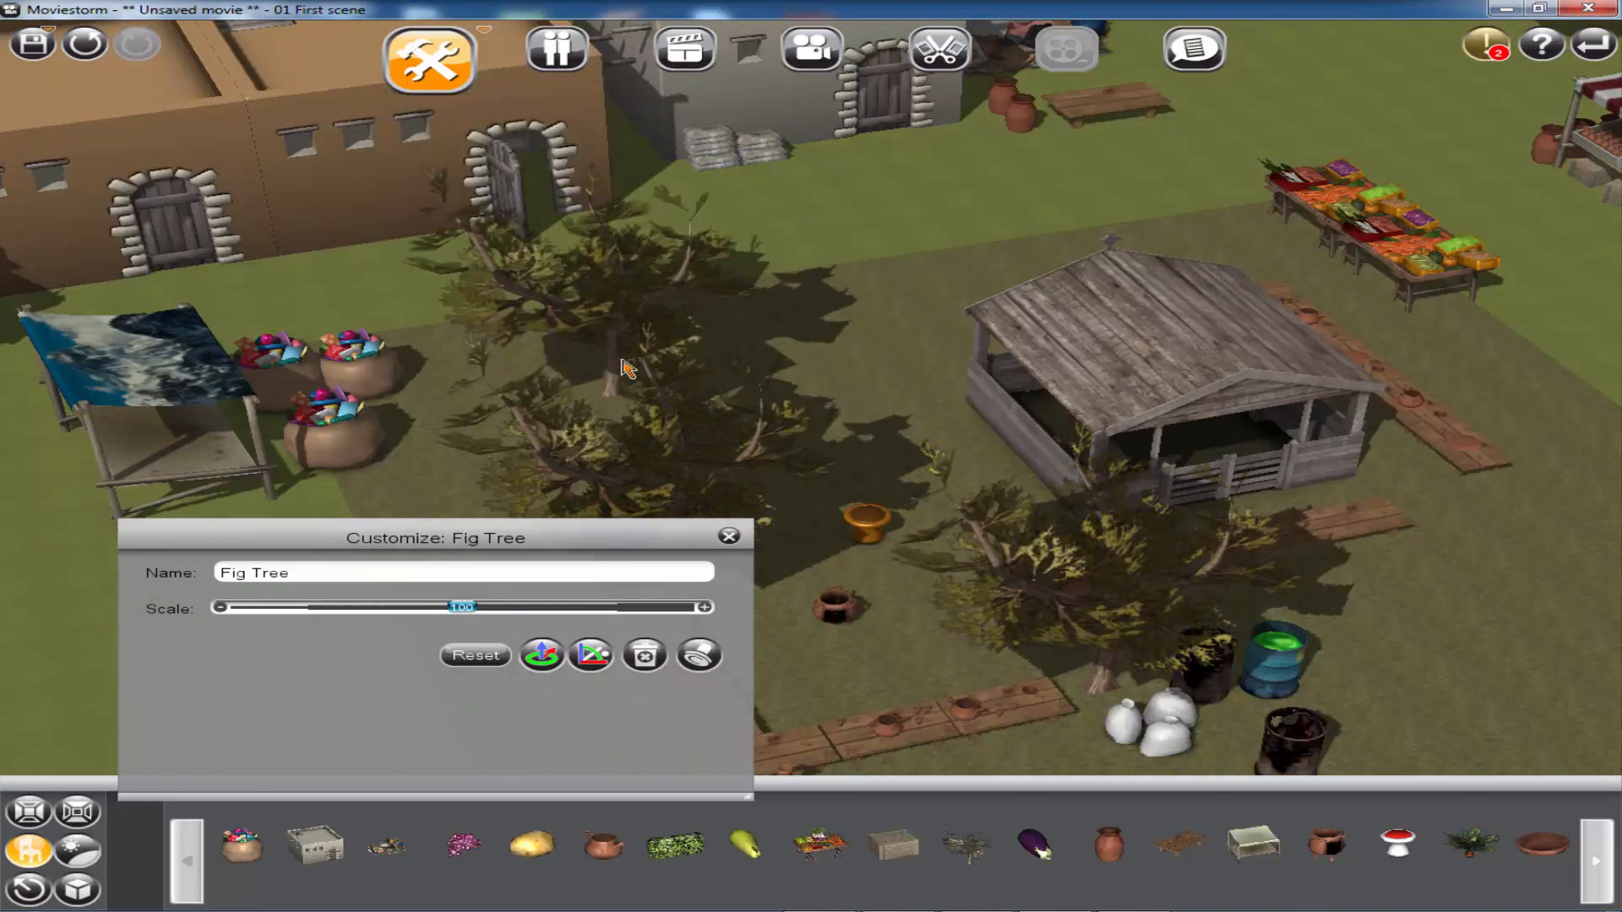
right_click_drag(919, 554, 722, 469)
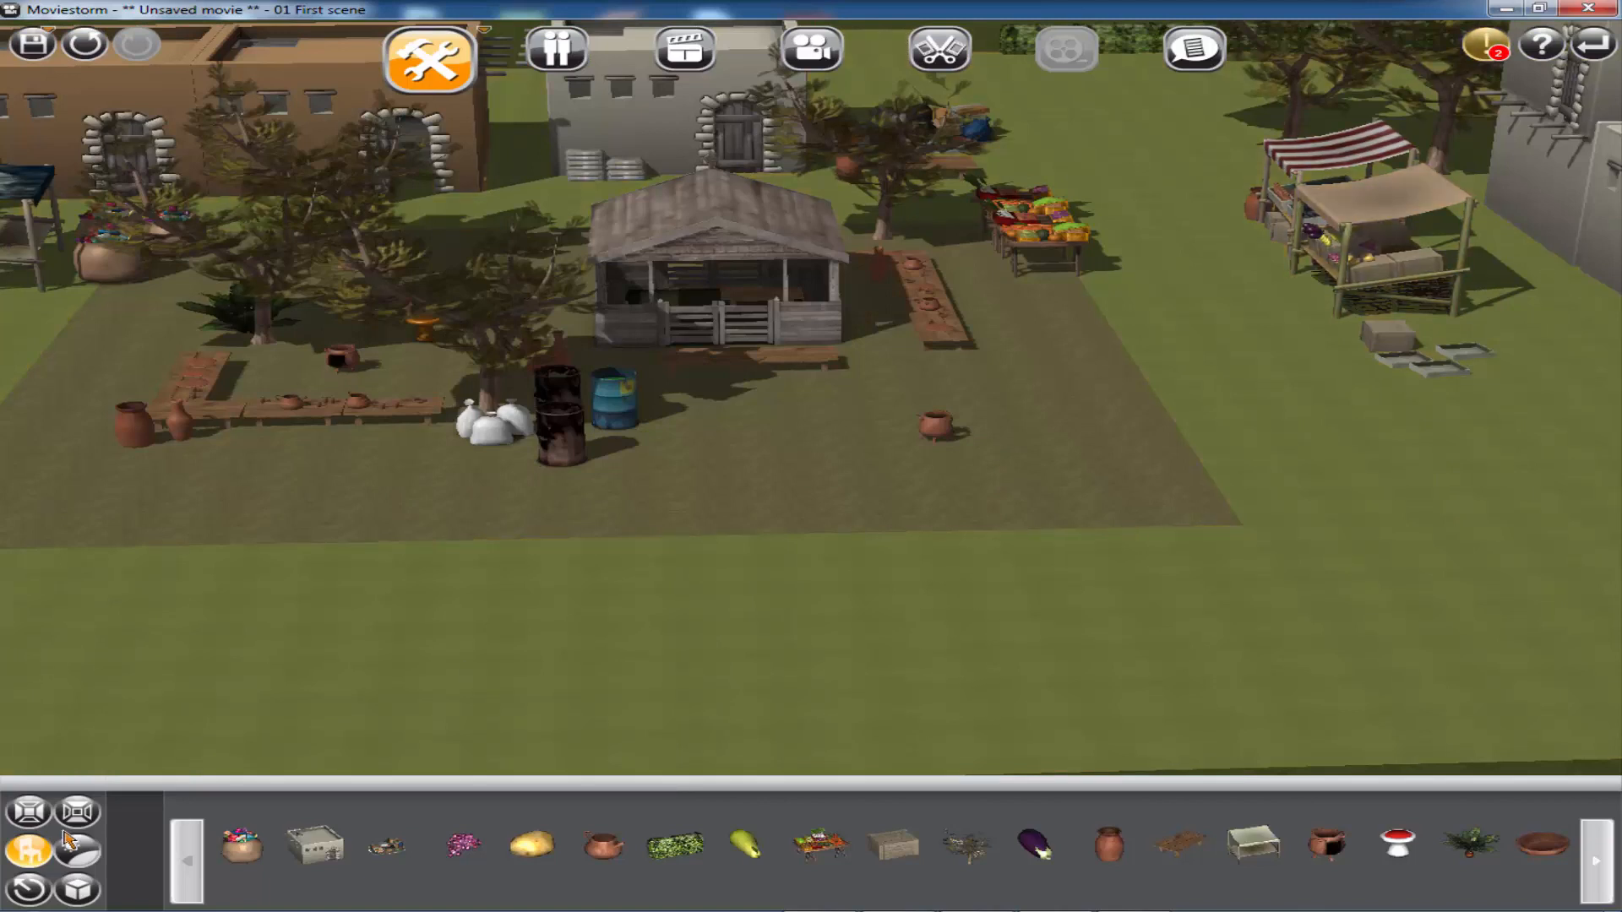
- Place a 1AD Market Stall from the prop library in front of the blue-canopy stall, then duplicate it to extend the row
left_click(30, 851)
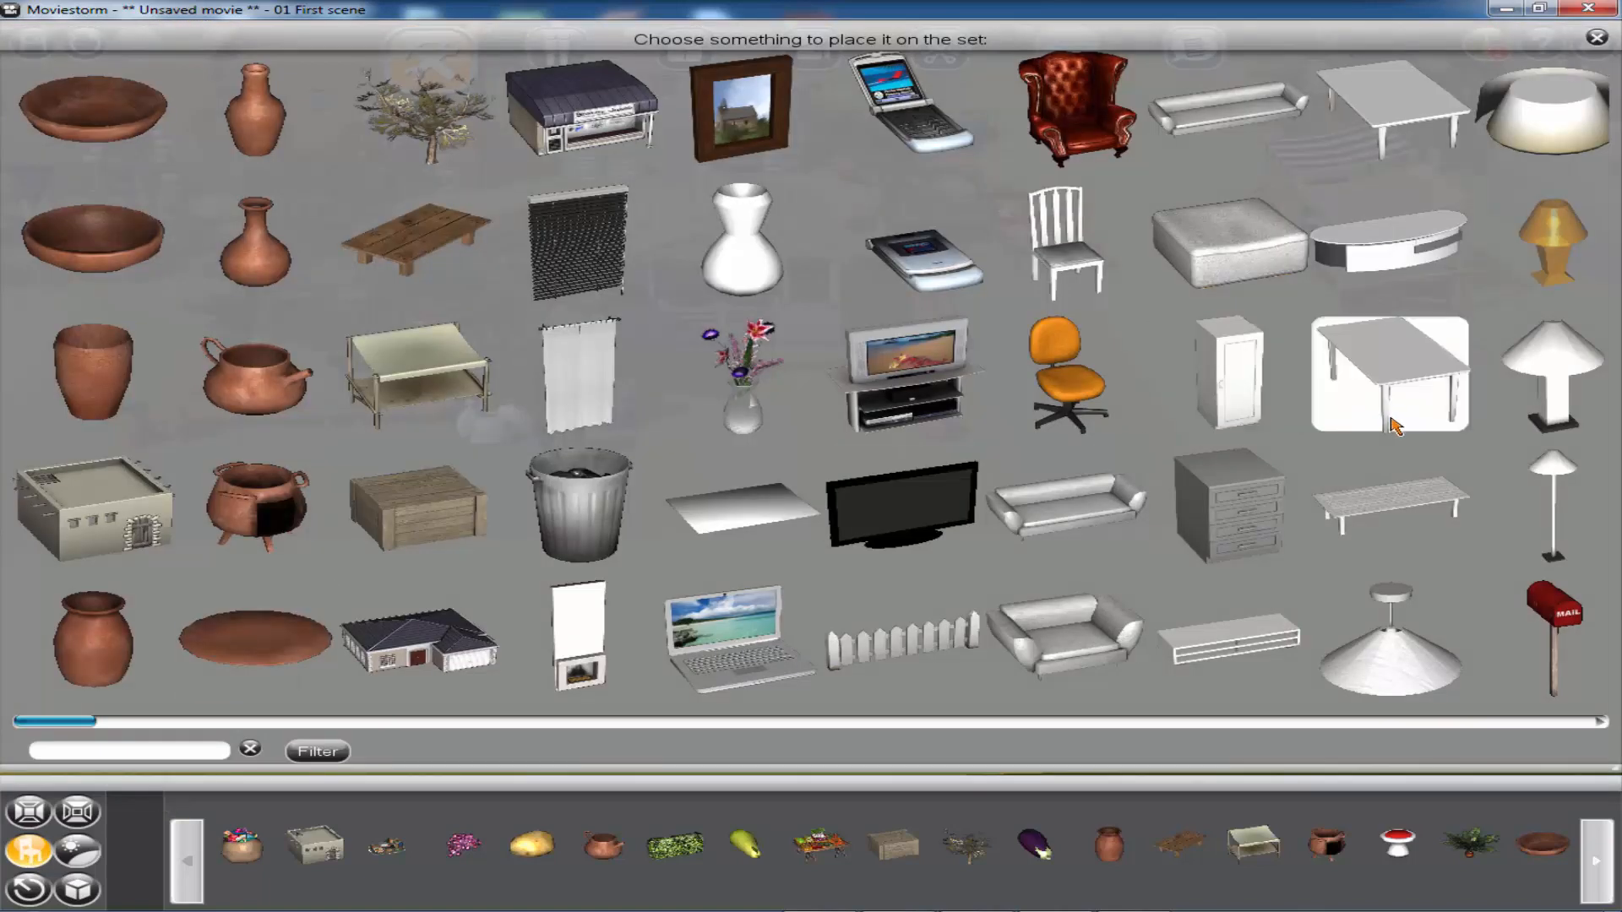
left_click(445, 382)
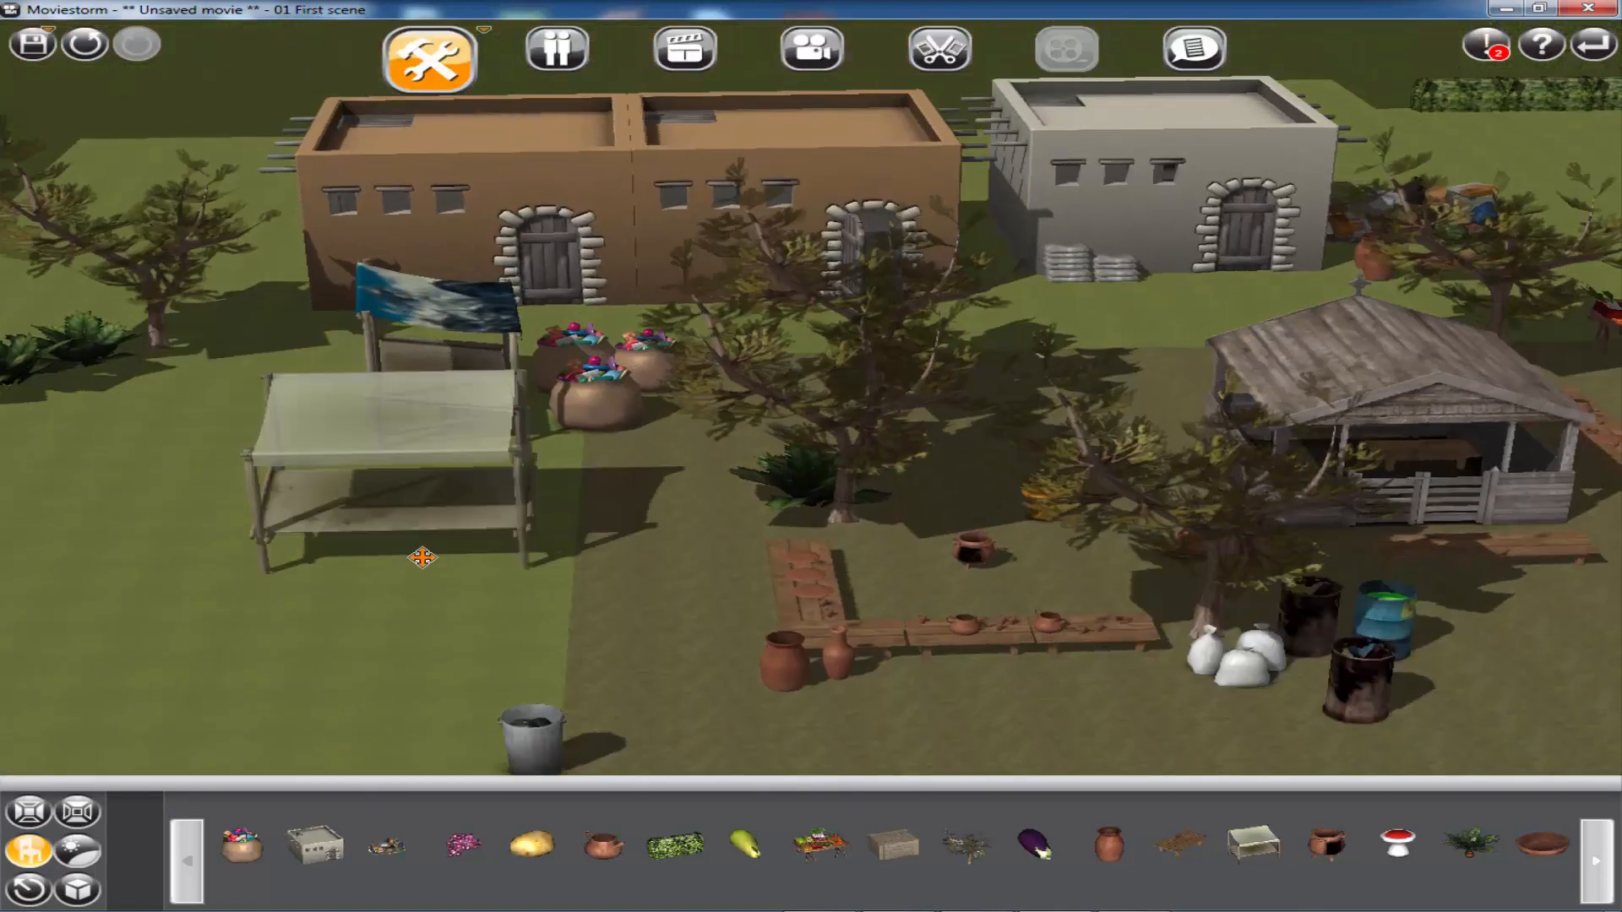
left_click(540, 715)
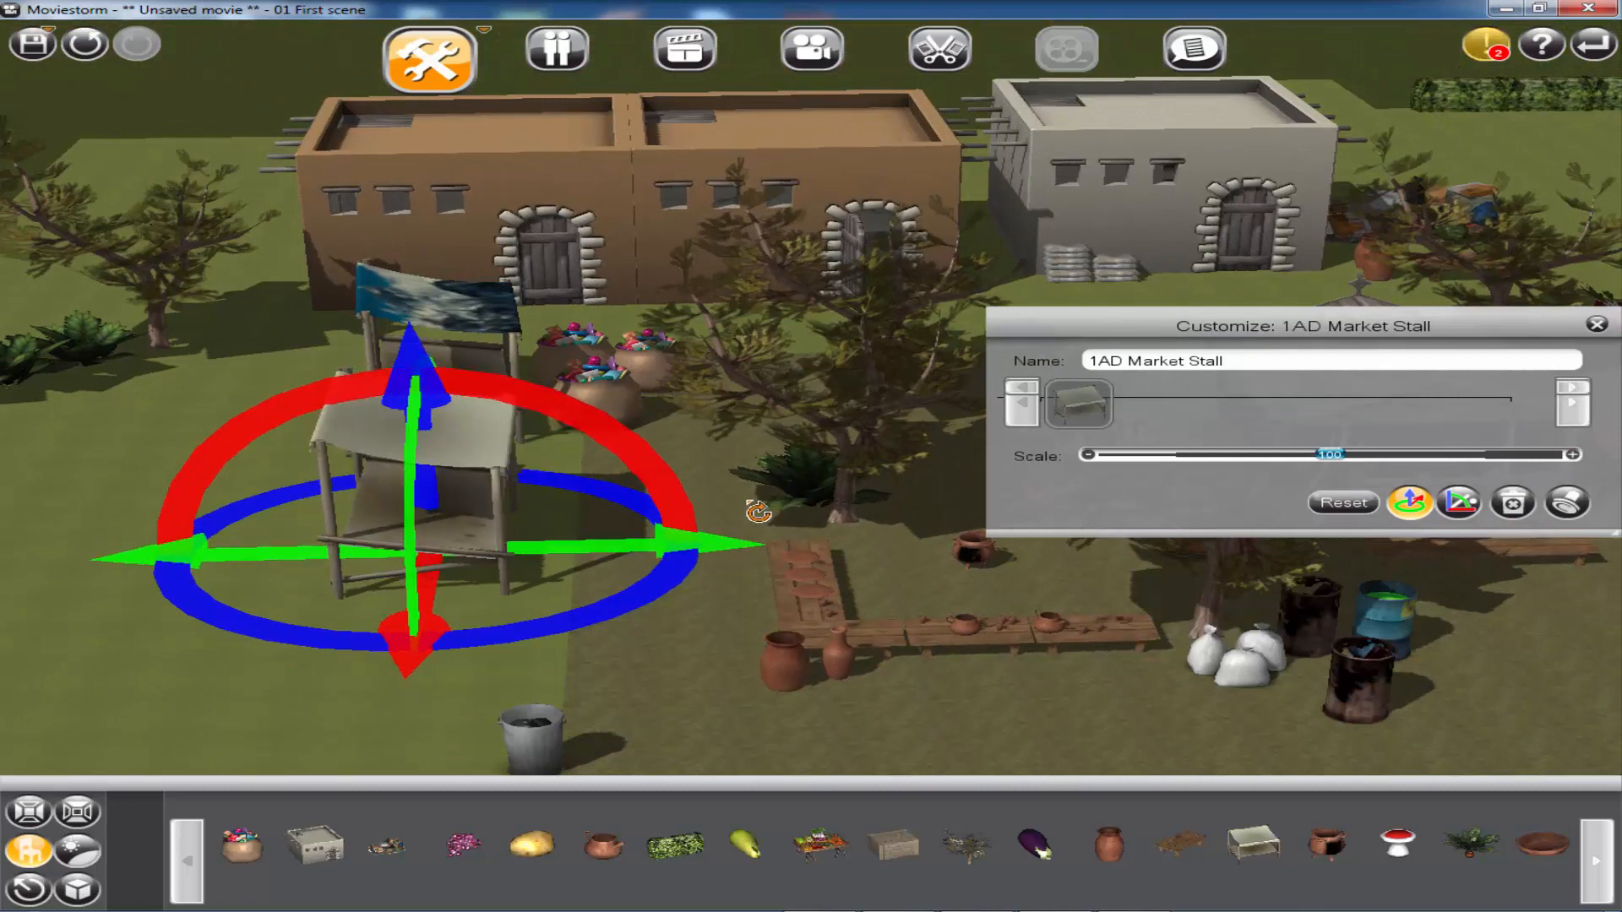
left_click(1510, 505)
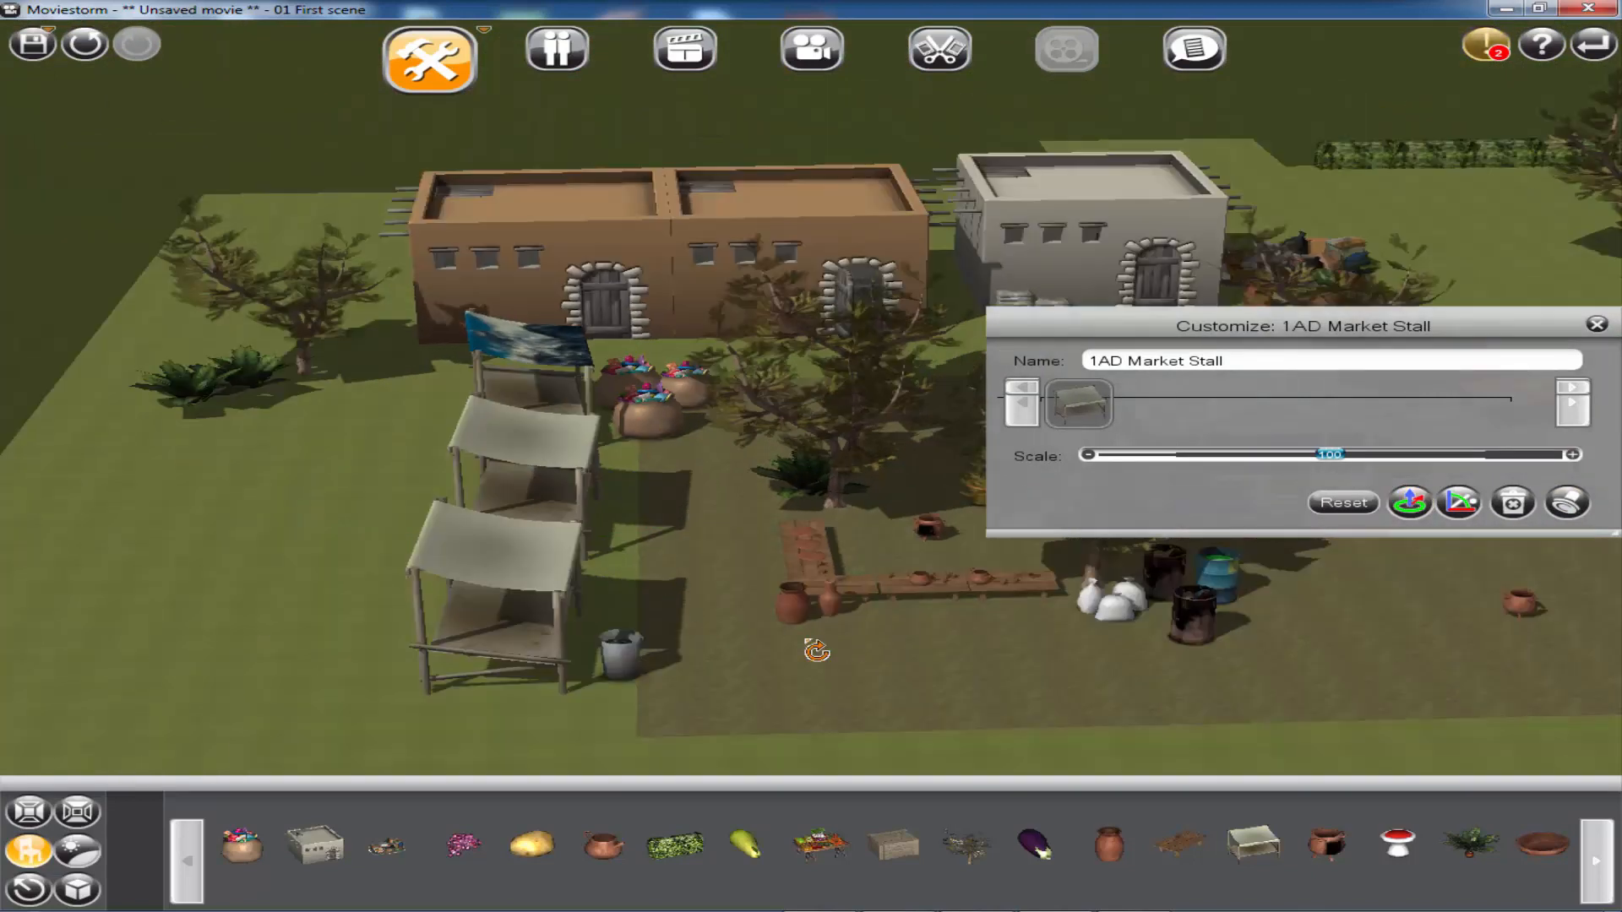
right_click_drag(807, 640, 820, 773)
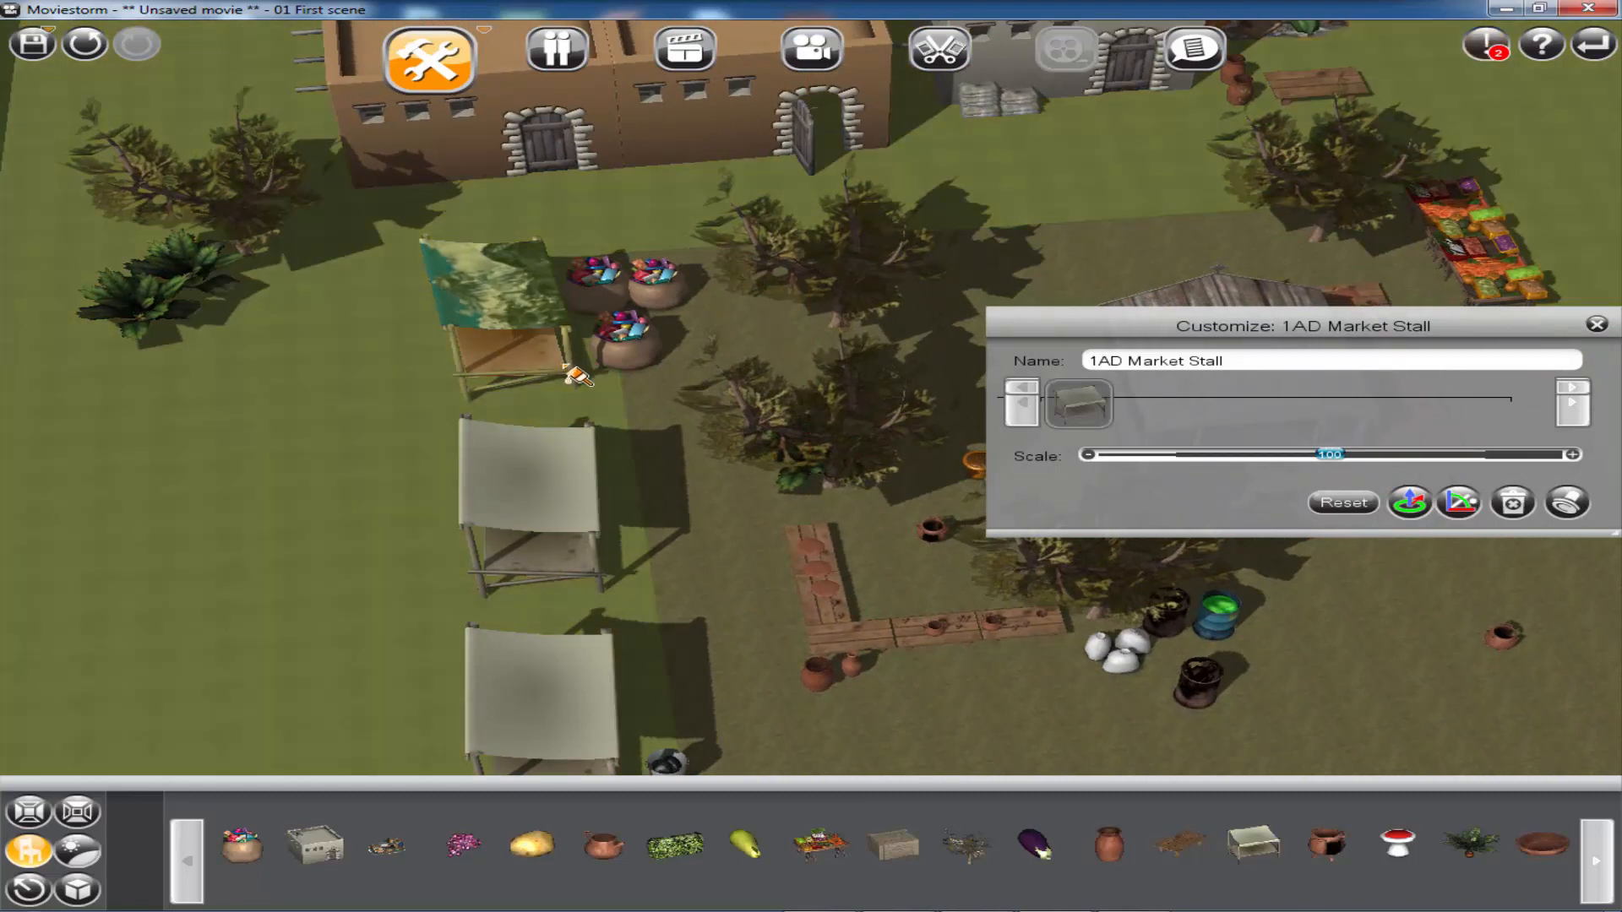
left_click(1597, 324)
right_click_drag(1022, 431, 1040, 409)
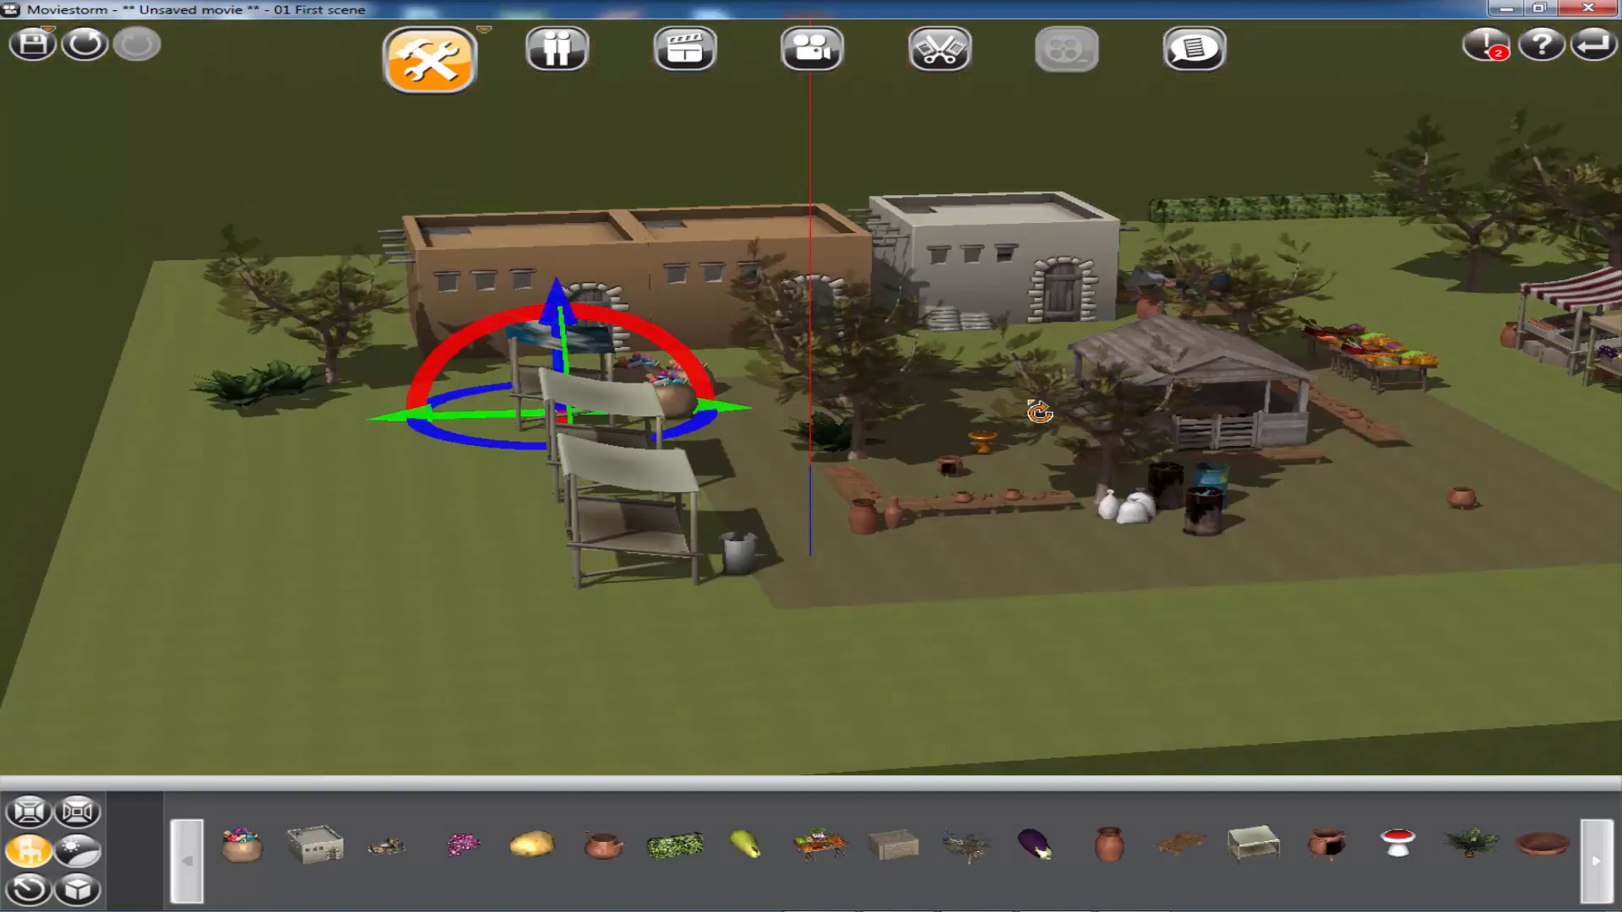
- Change the canopy color of the front stall in the row, by the metal bucket, to a tan brown from the palette
left_click(662, 483)
left_click(664, 488)
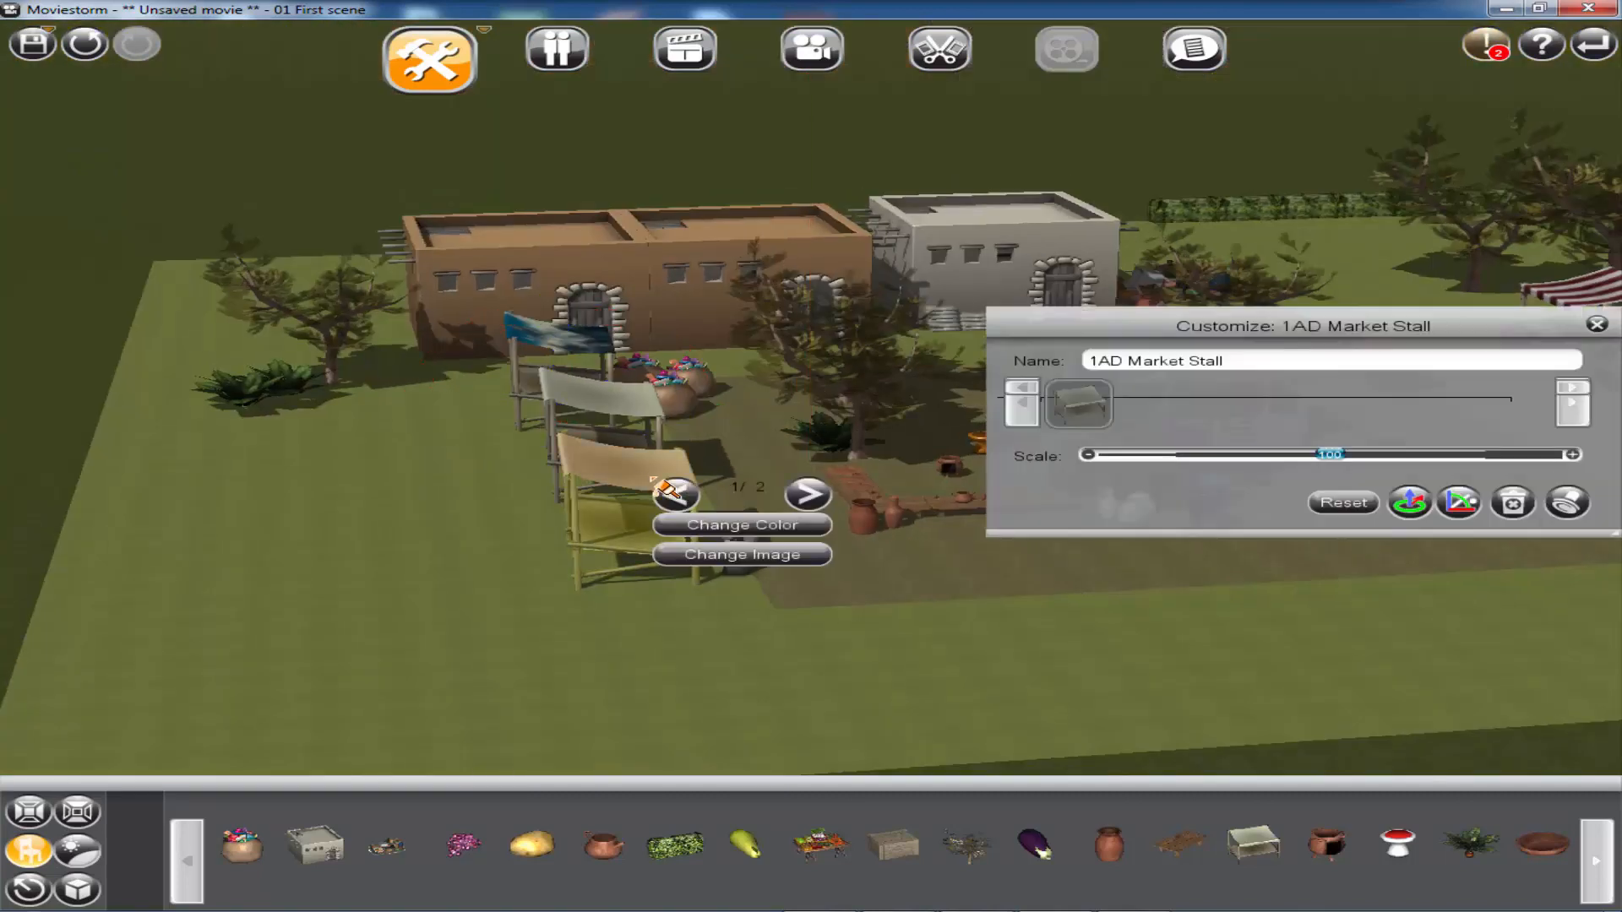
left_click(905, 579)
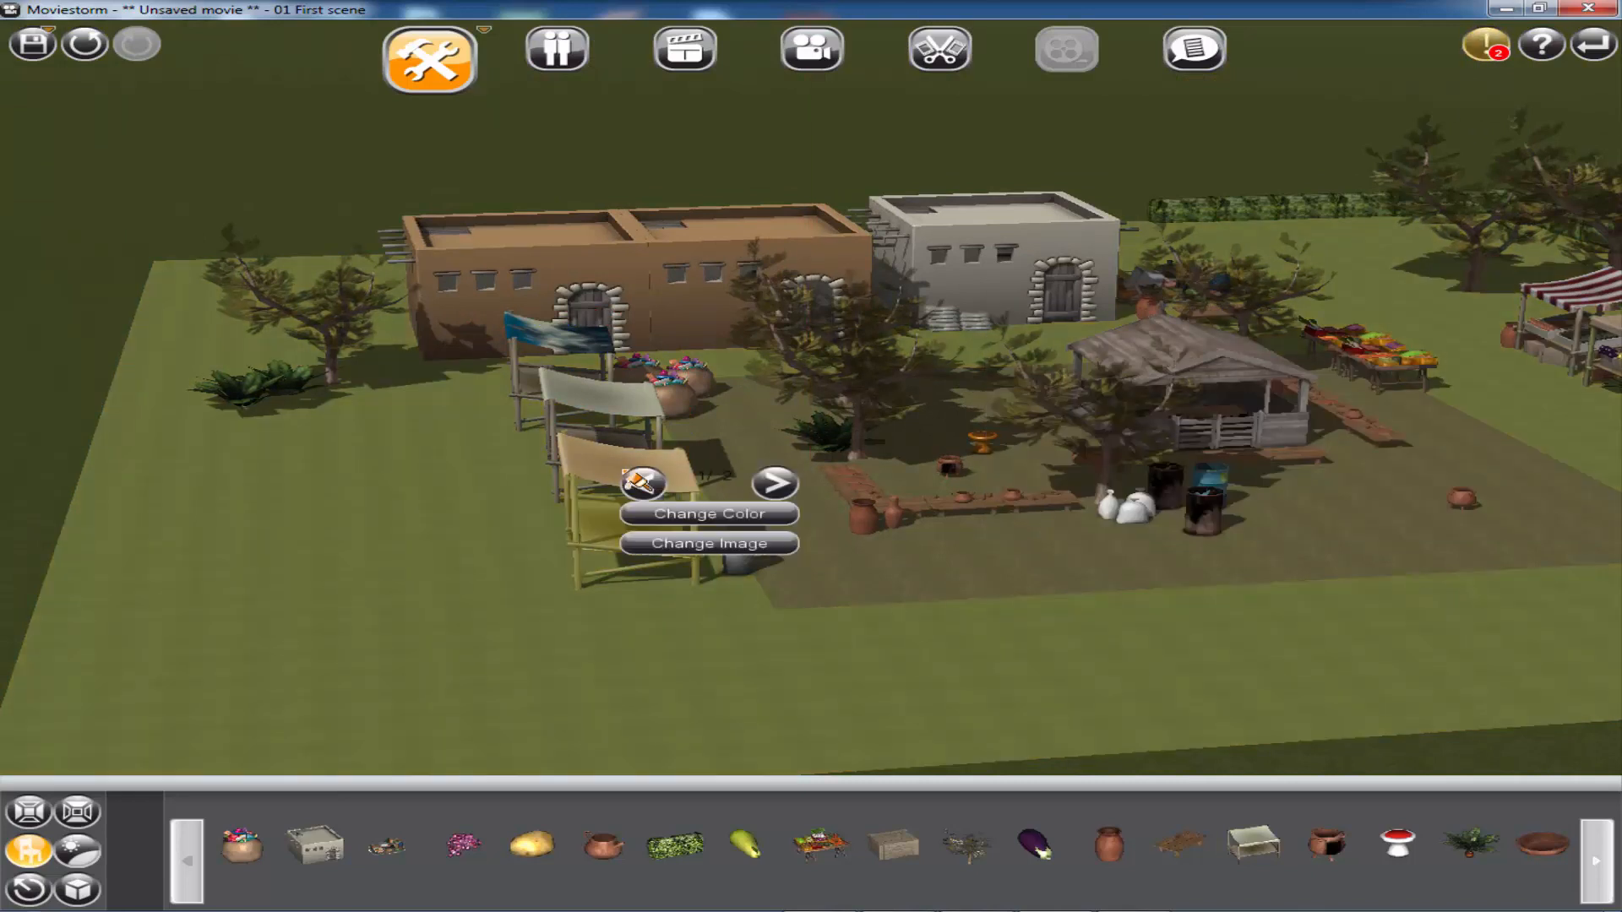
left_click(642, 483)
left_click(754, 521)
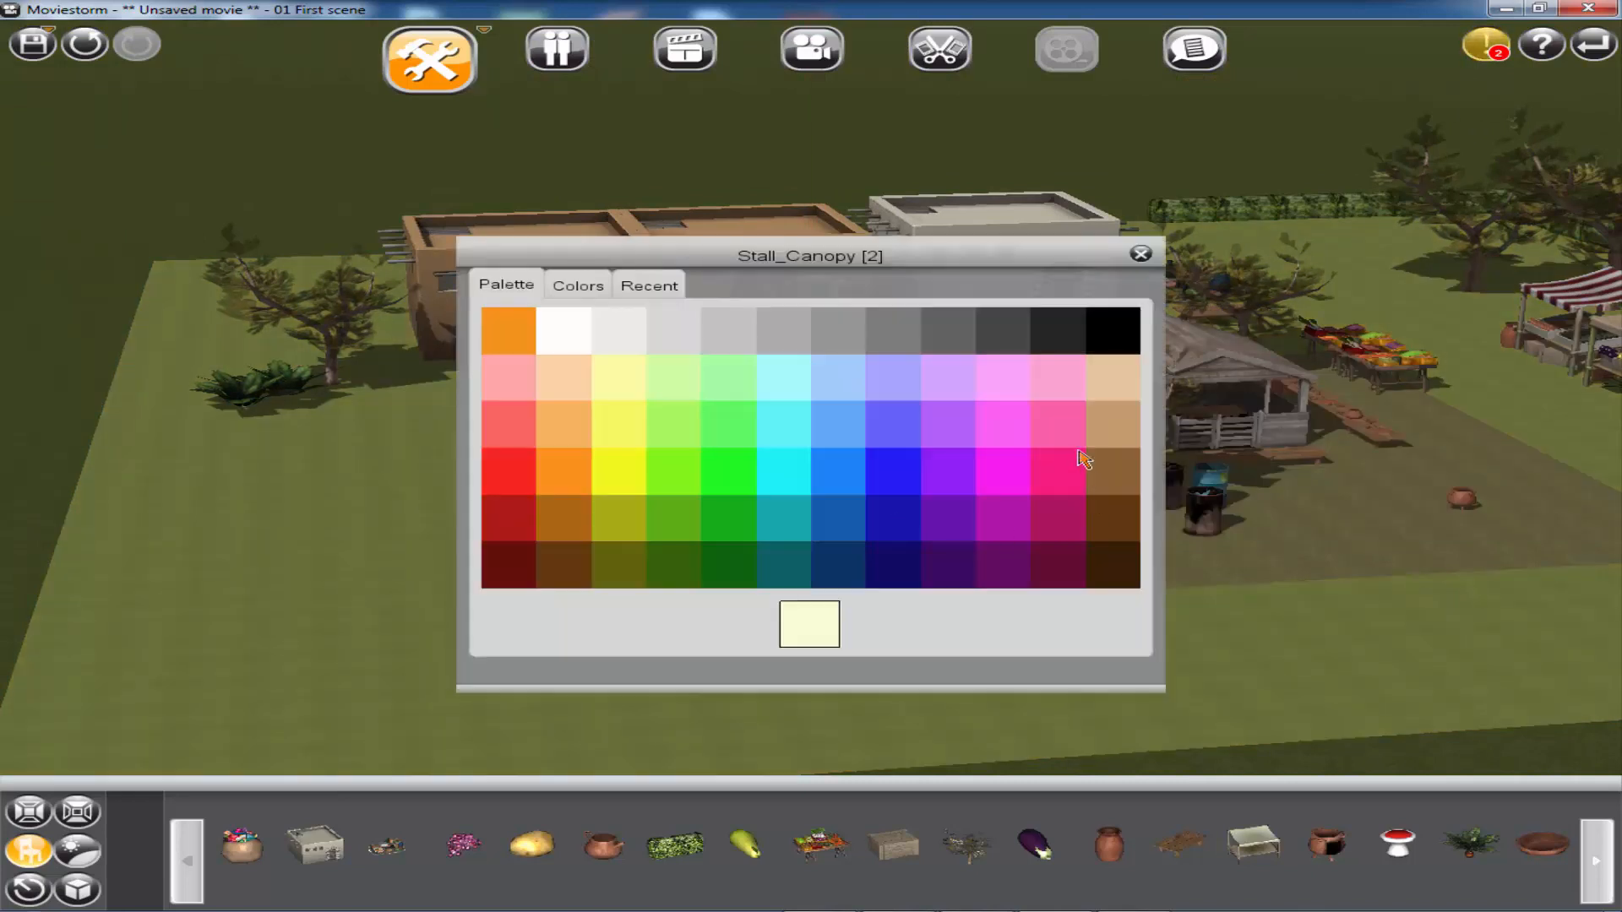
left_click(1062, 429)
left_click(1117, 433)
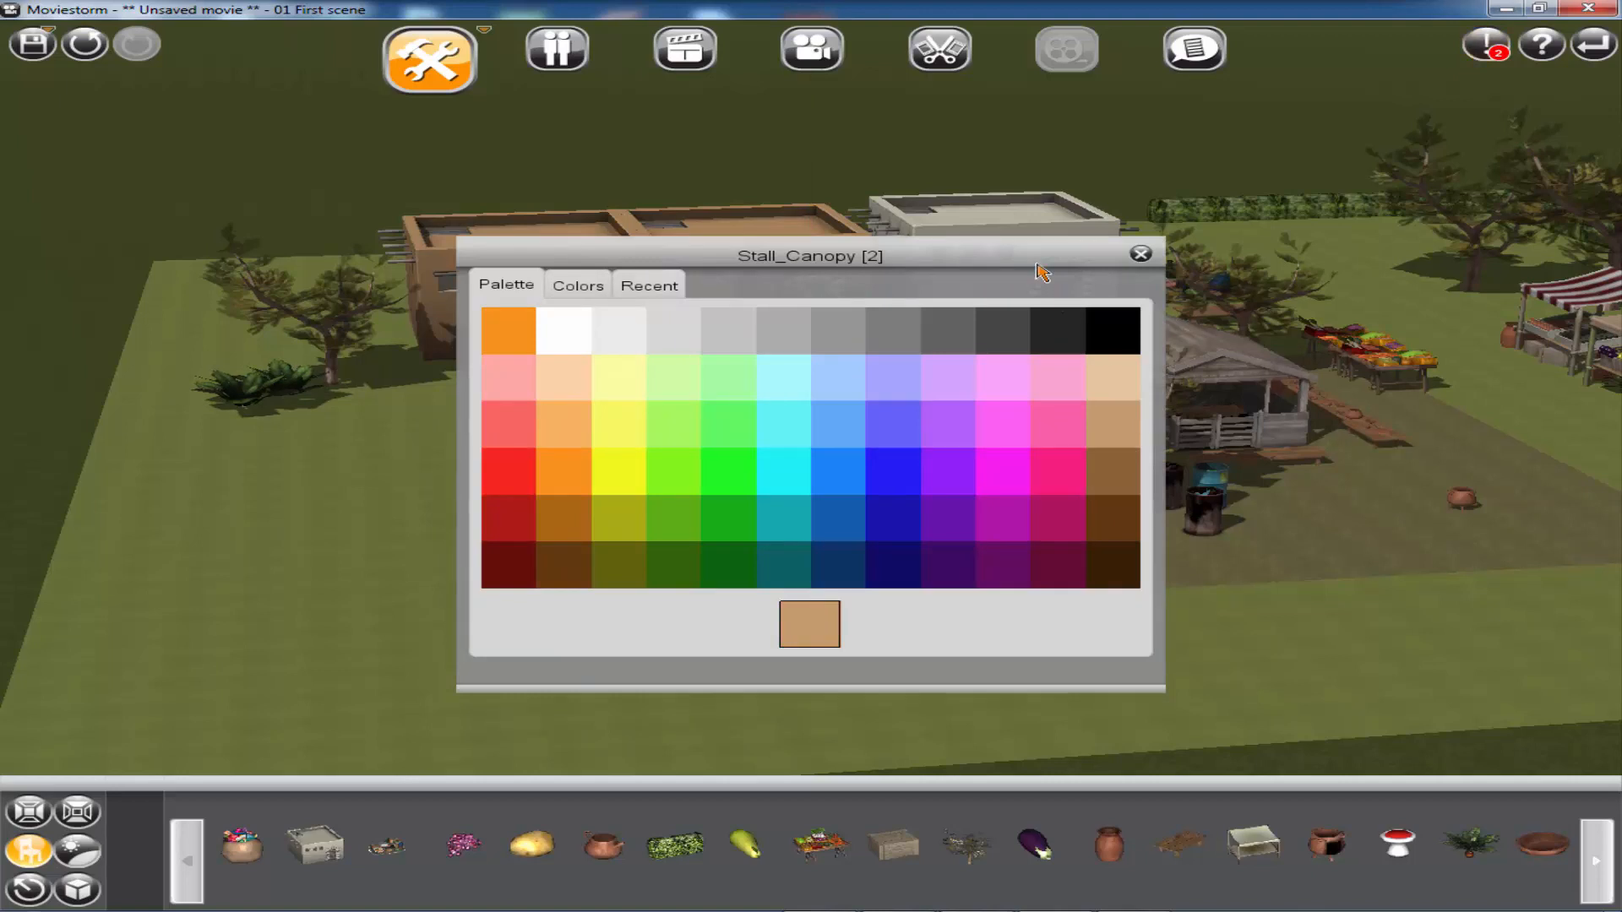
left_click_drag(1042, 270, 1505, 178)
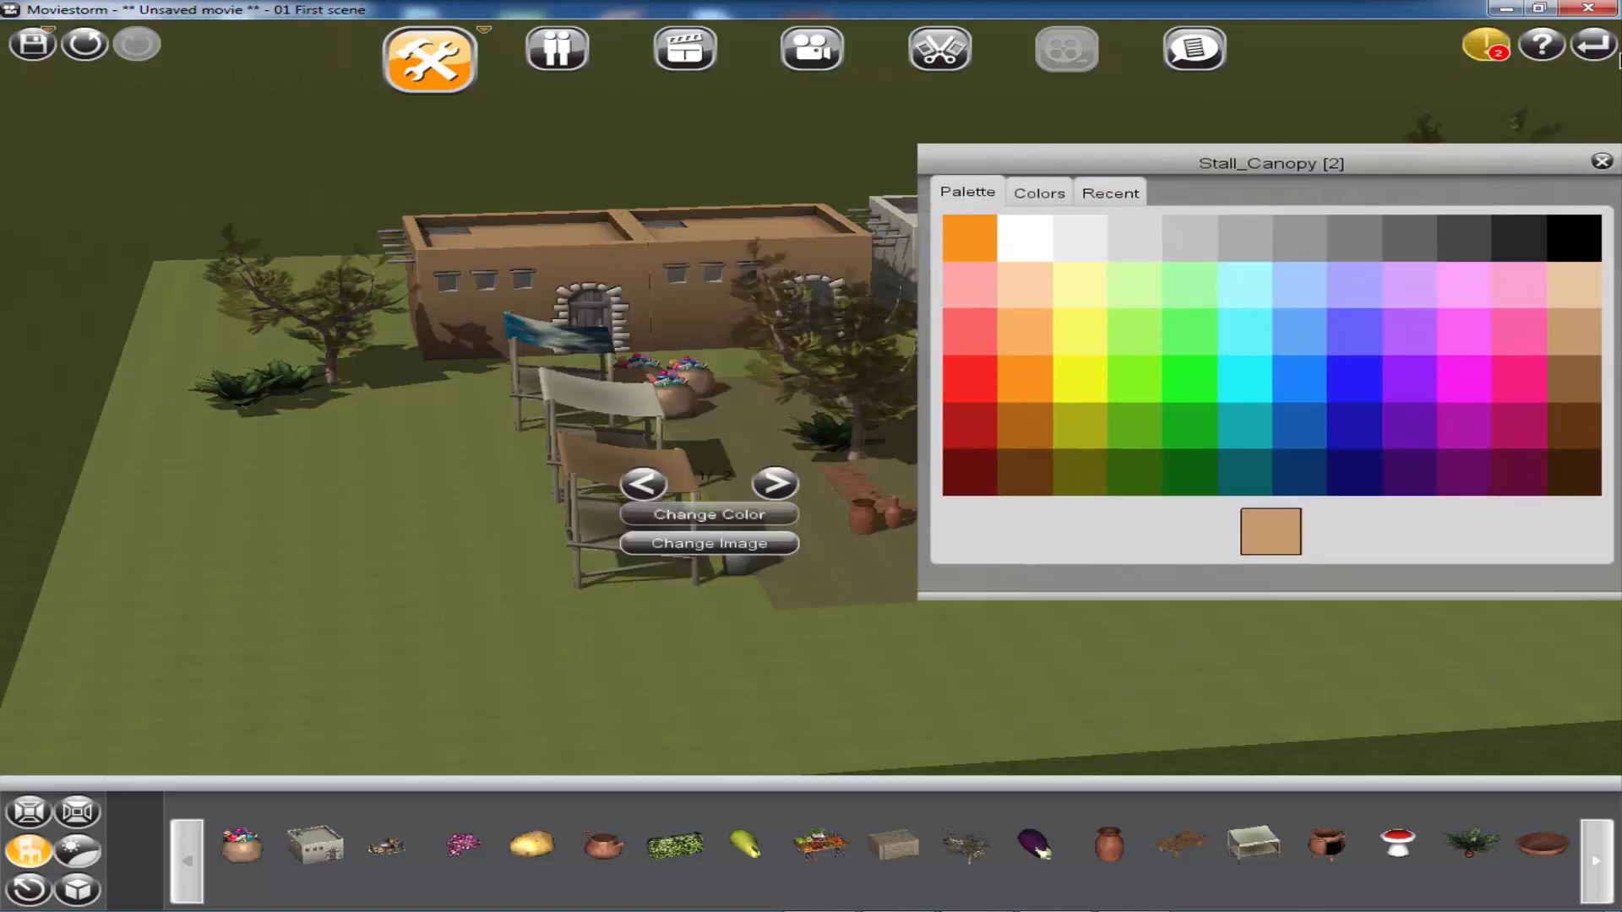
left_click_drag(1373, 168, 855, 352)
left_click(1085, 344)
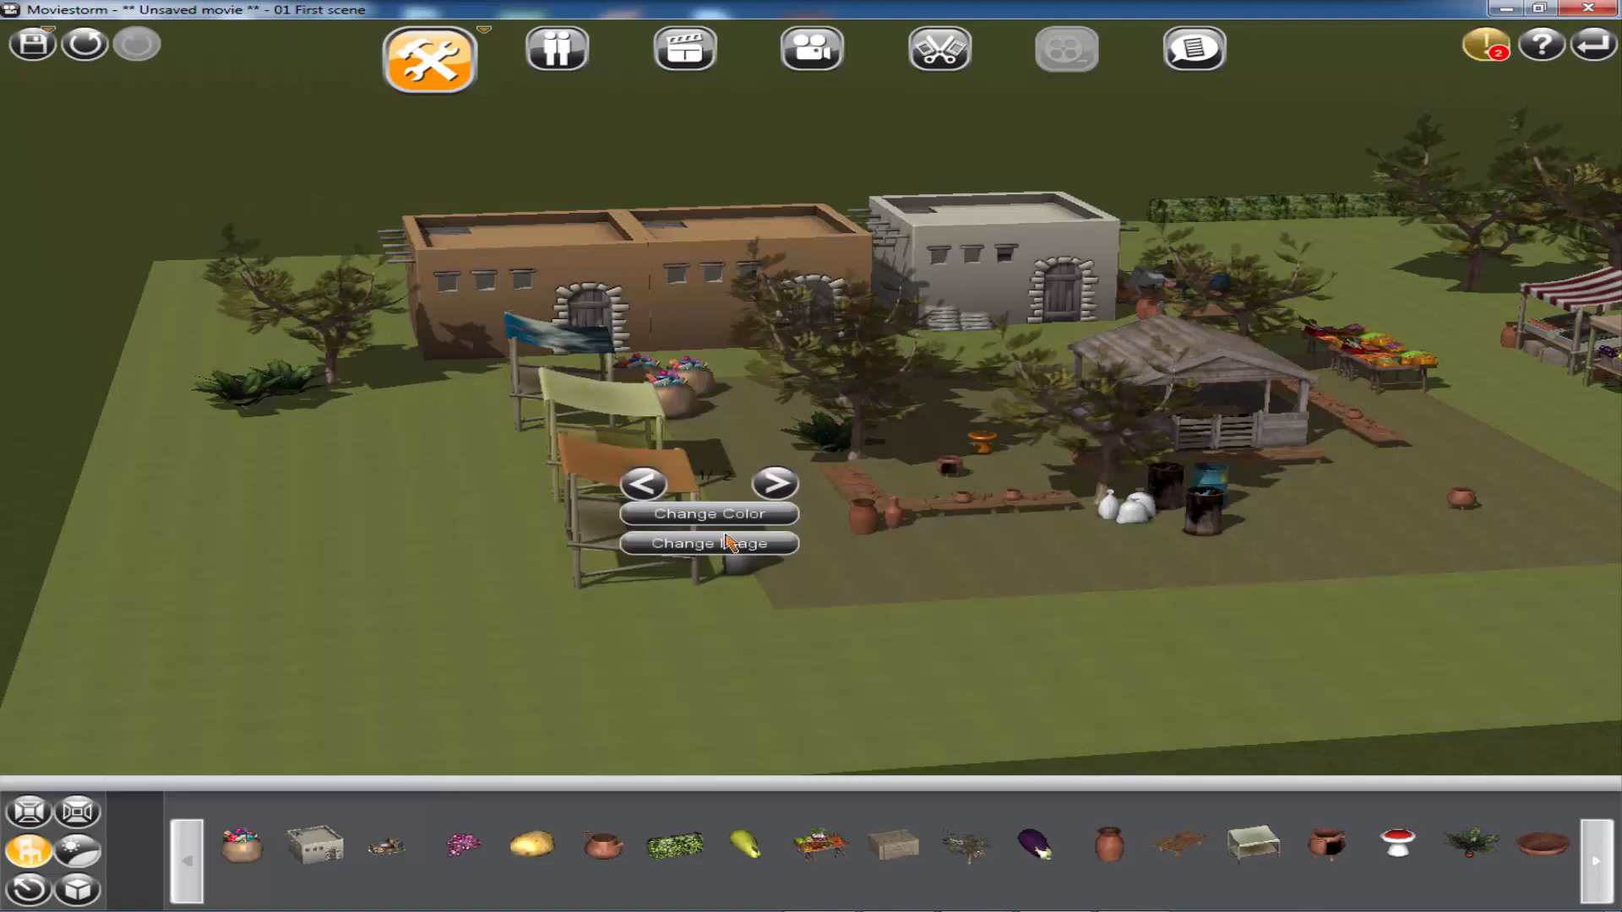
left_click(794, 559)
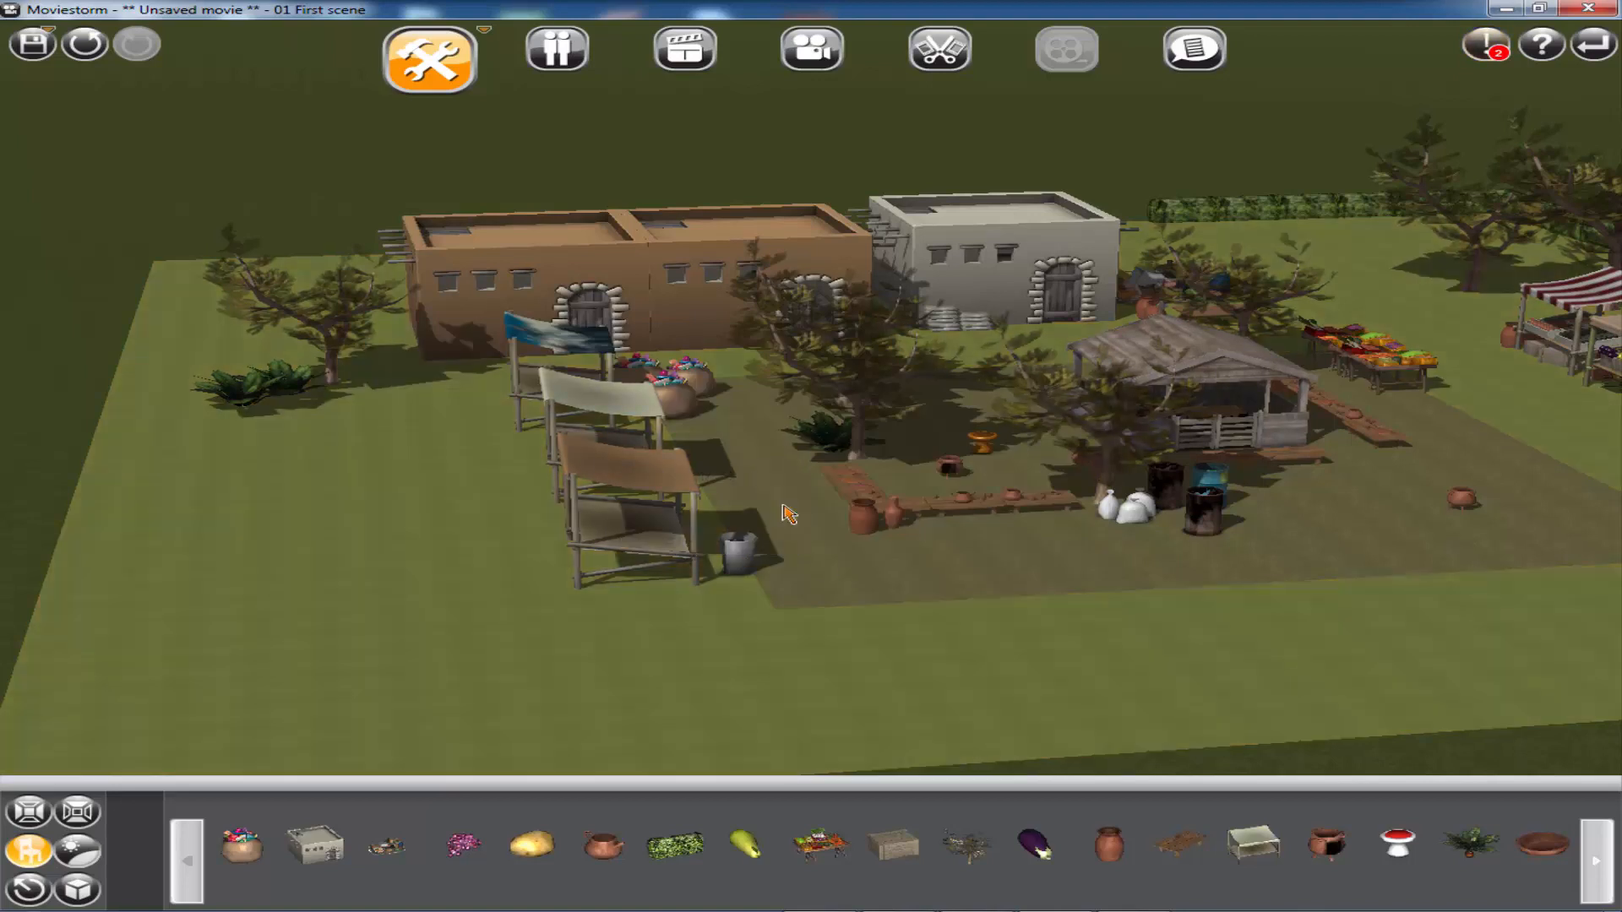
- Apply the red sunset image to the canopy of the middle stall in the row
left_click(612, 397)
left_click(707, 471)
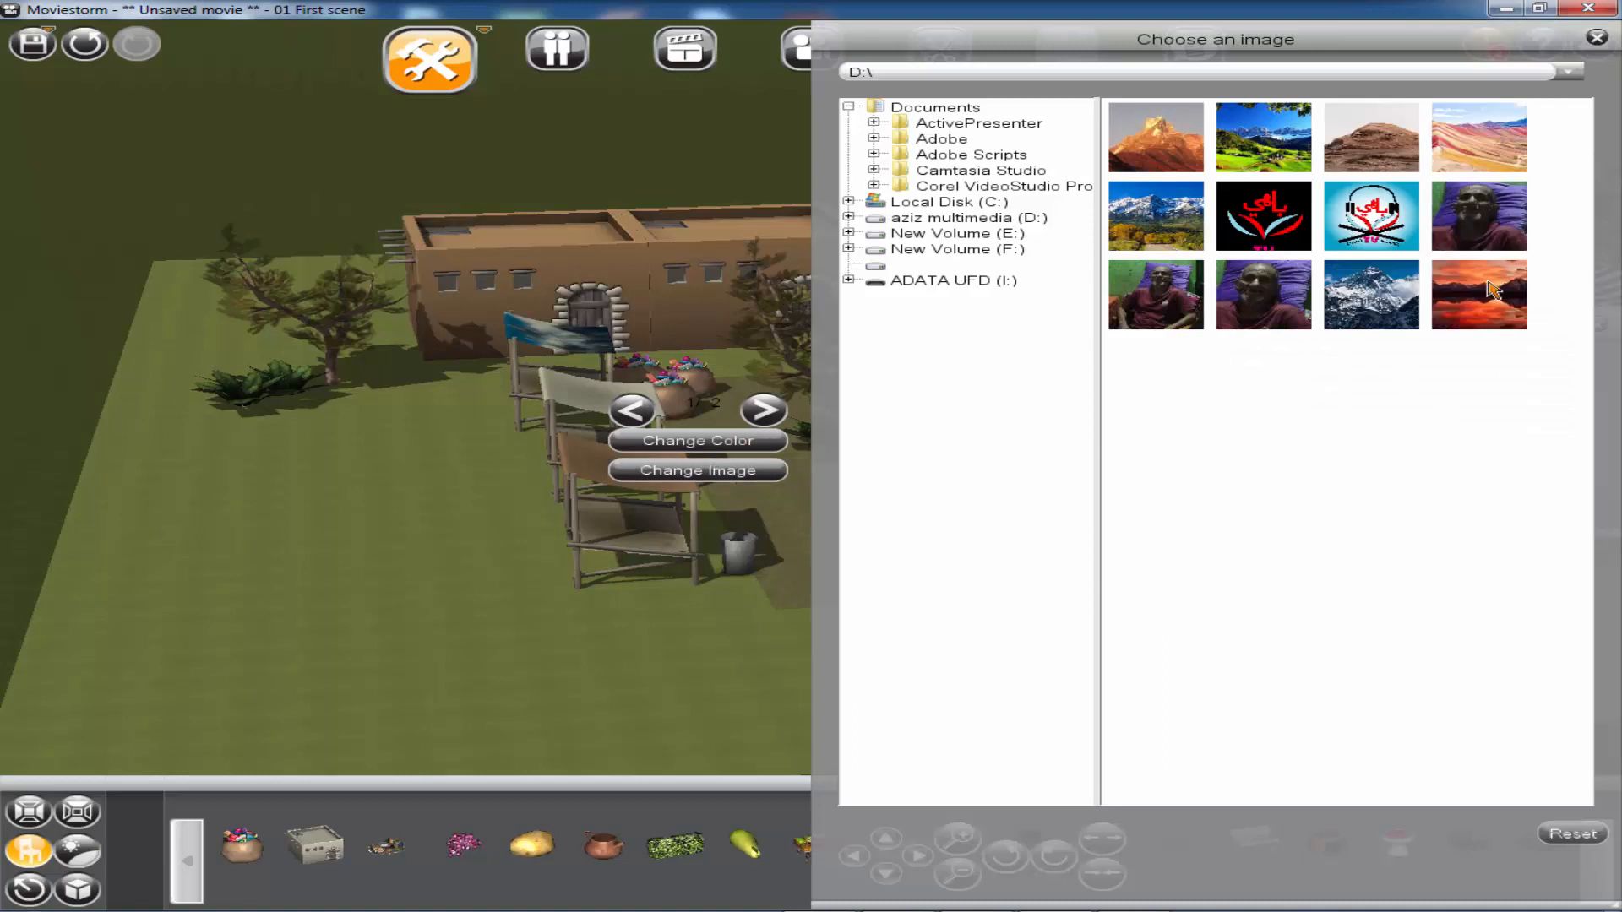
left_click(1494, 290)
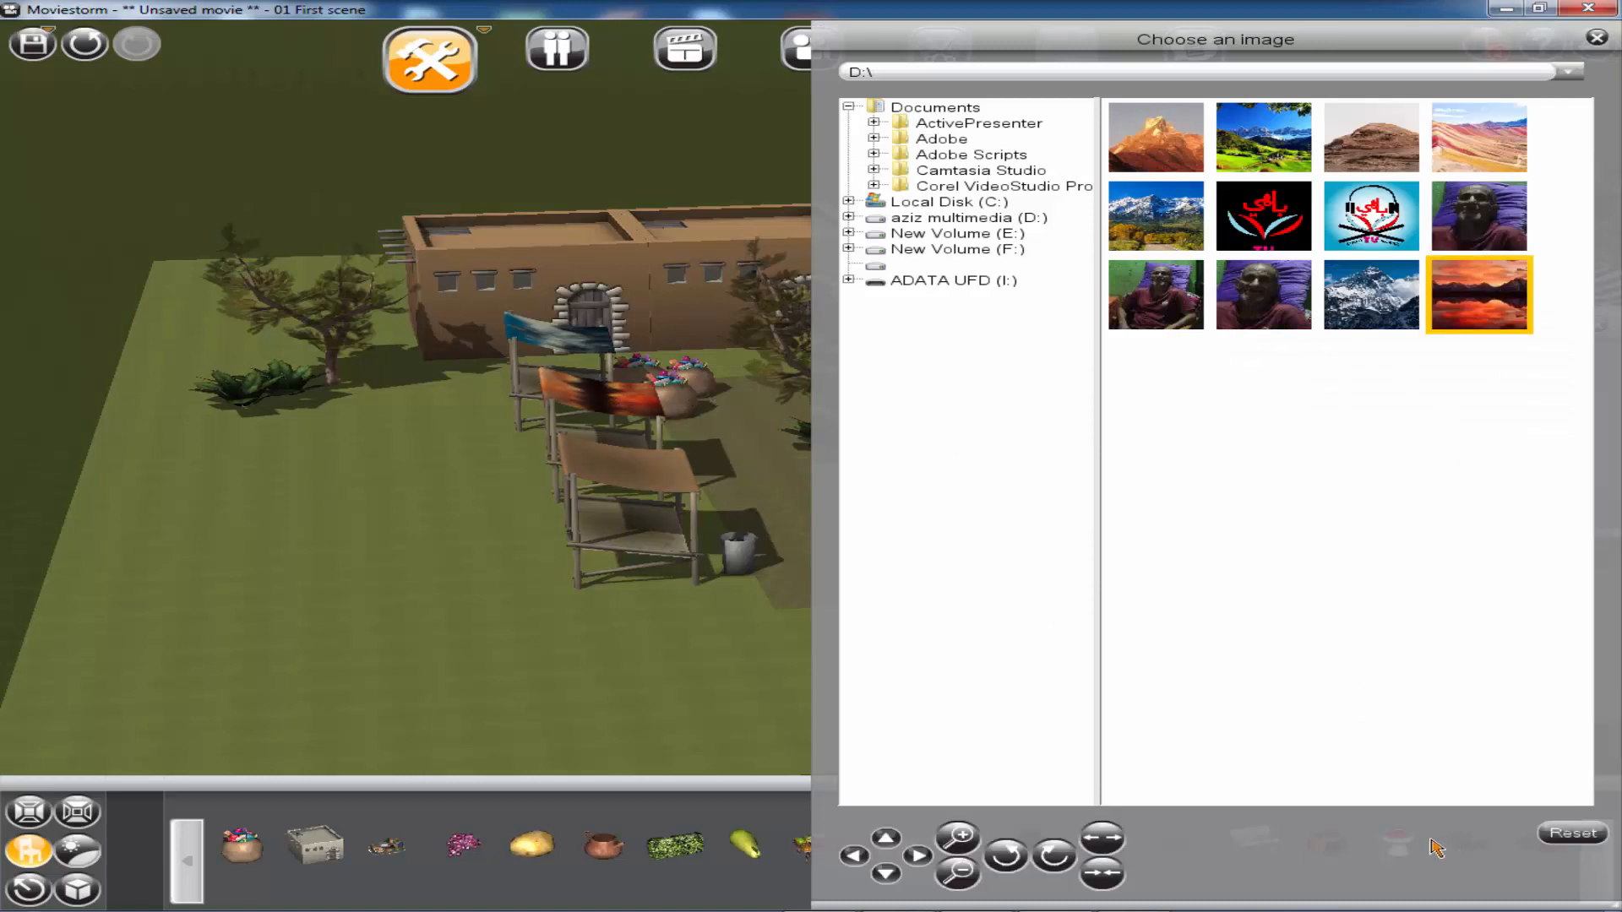
left_click(1597, 38)
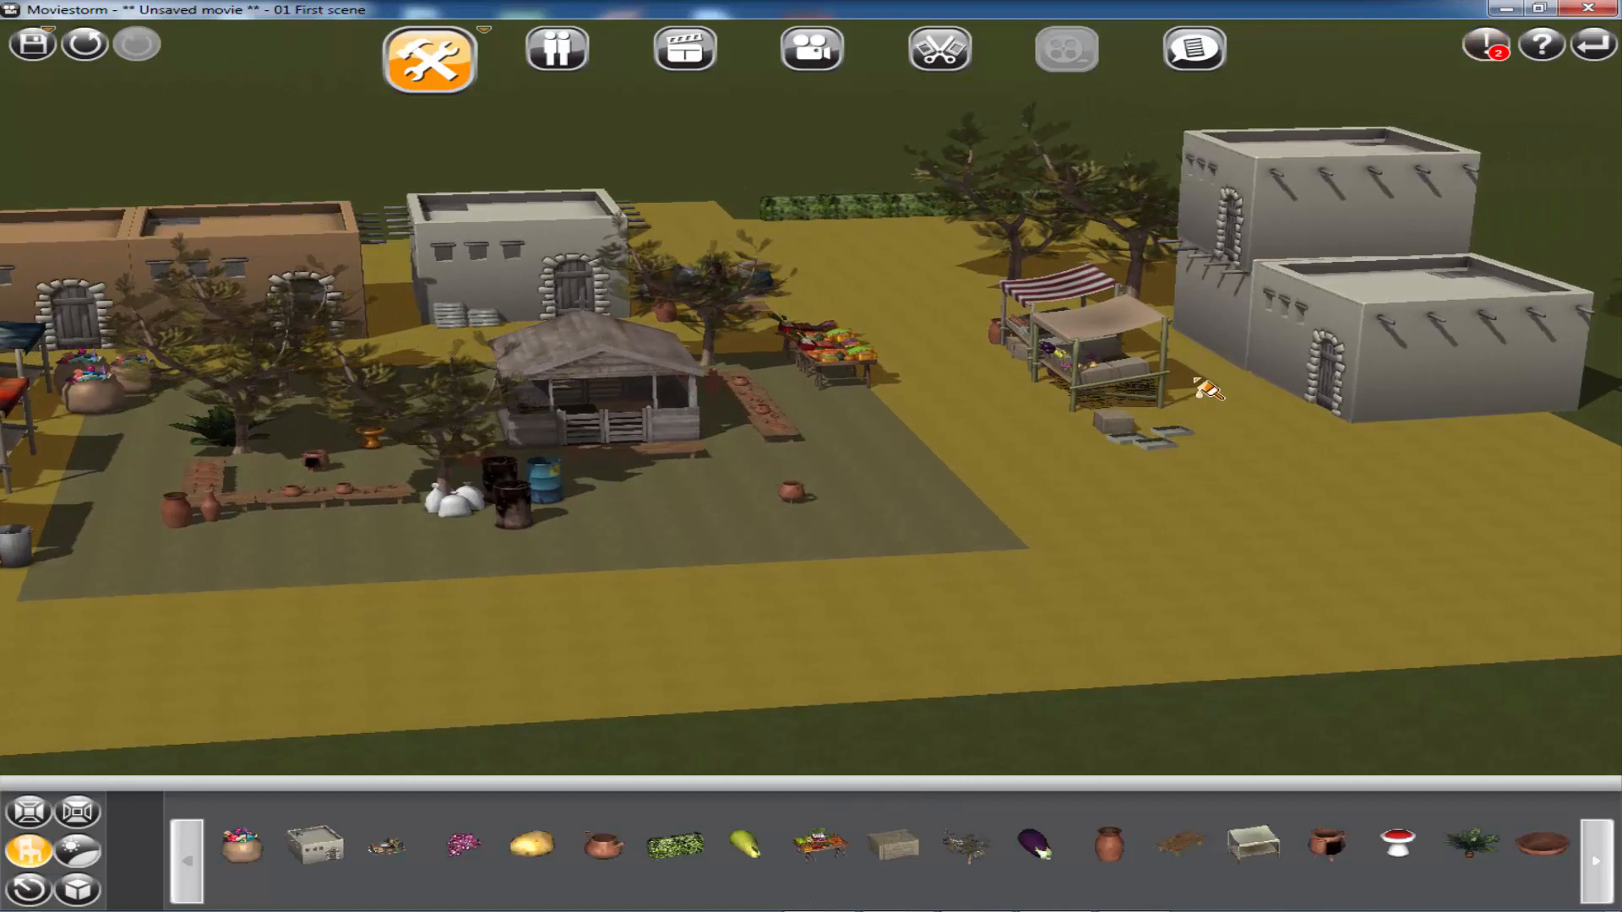
- Duplicate the tan-canopy stall near the grey buildings and place the copy in front of it, over the crate and slabs
double_click(1115, 315)
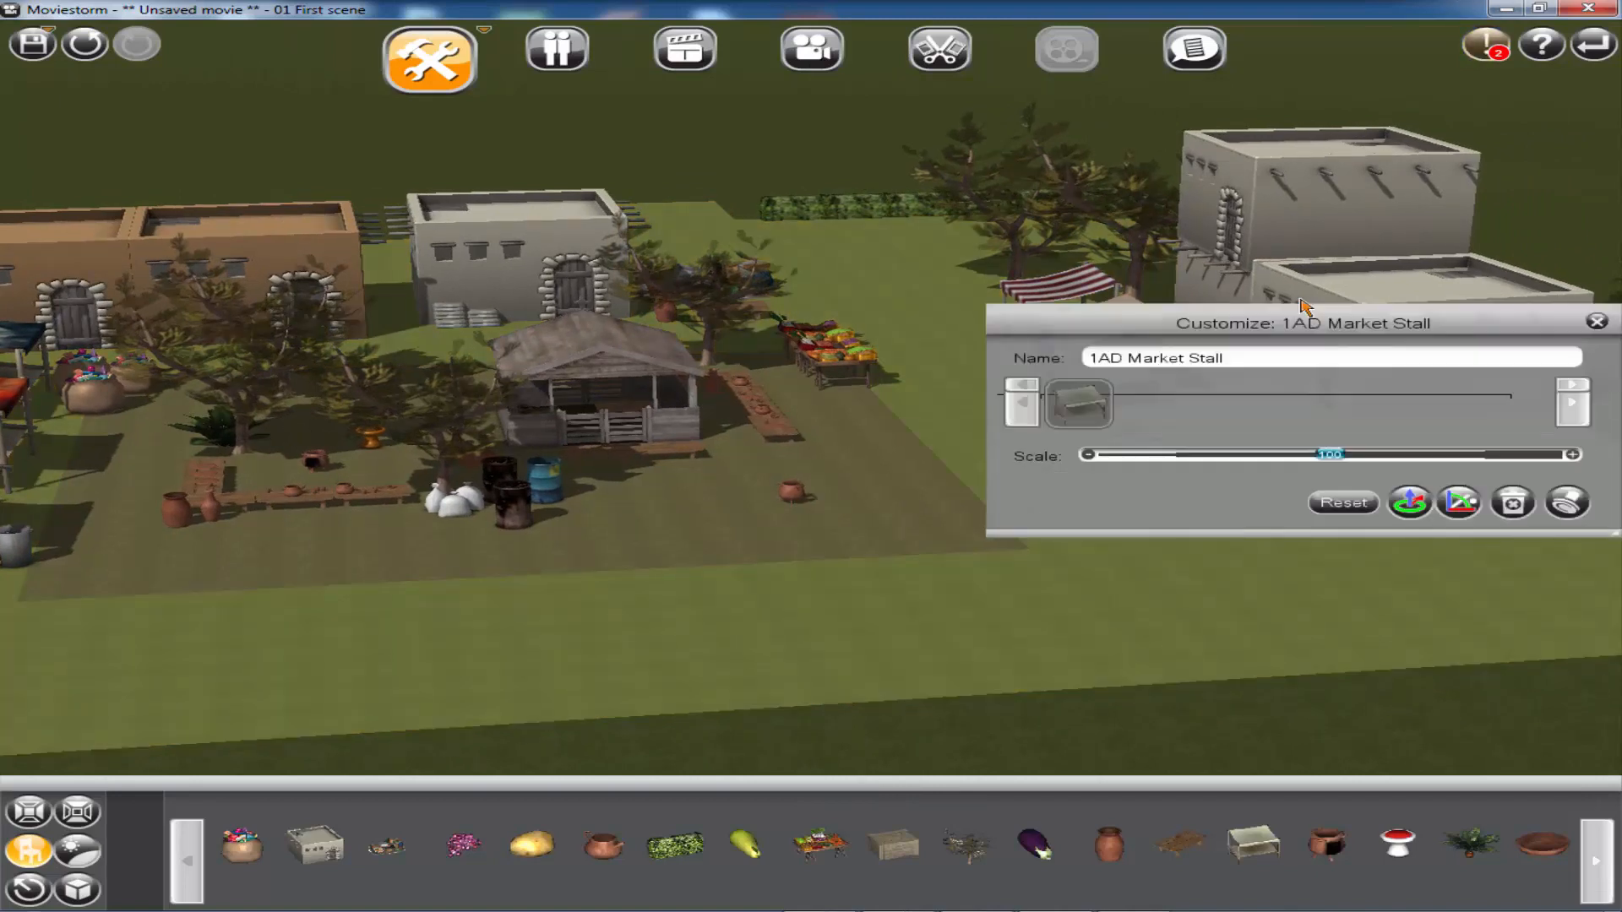
left_click_drag(1318, 326, 543, 552)
left_click_drag(1200, 443, 1145, 436)
left_click(823, 551)
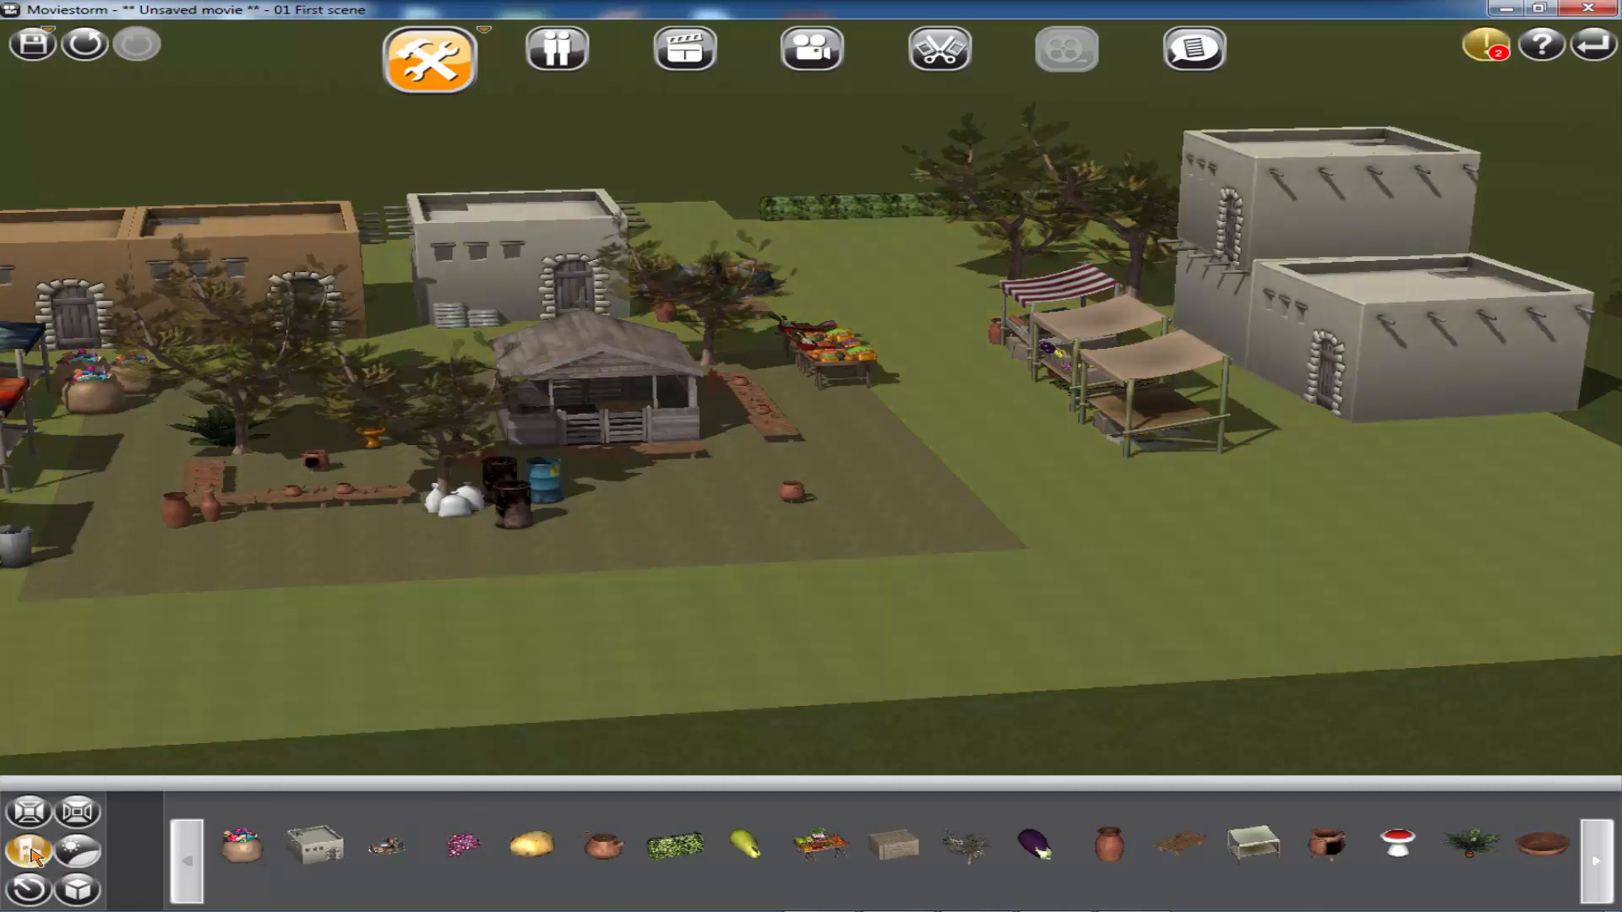
- Place two vegetable Market Stalls side by side along the dirt square's front edge, switching the second to the Market Stall 2 variant
left_click(30, 853)
left_click(905, 245)
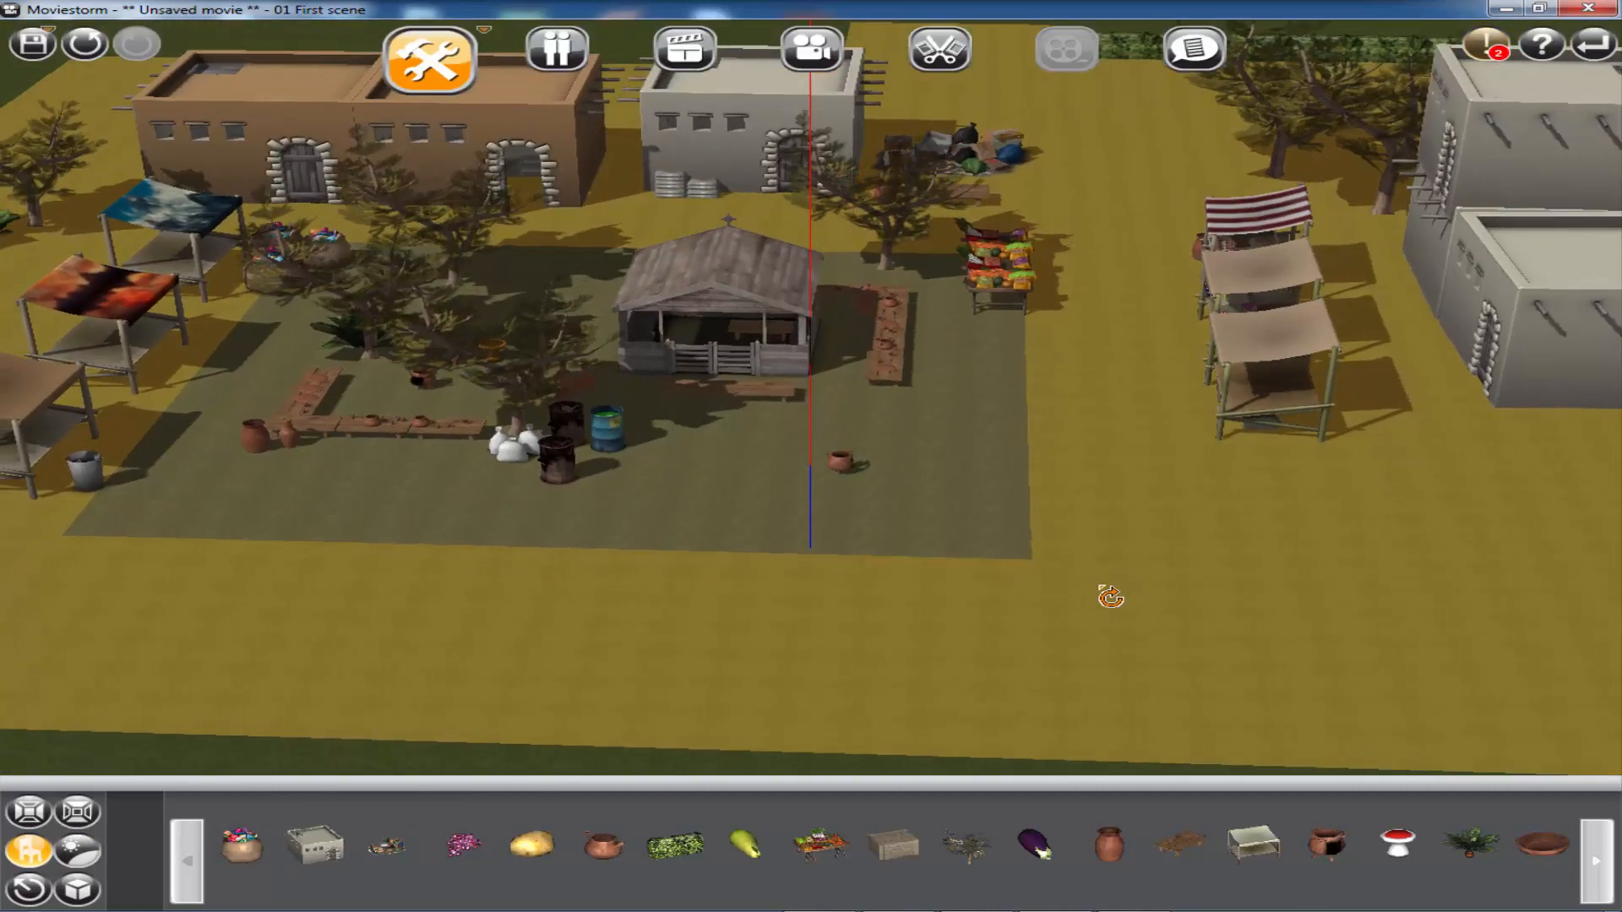
right_click_drag(1111, 597, 1141, 564)
left_click_drag(789, 527, 1134, 530)
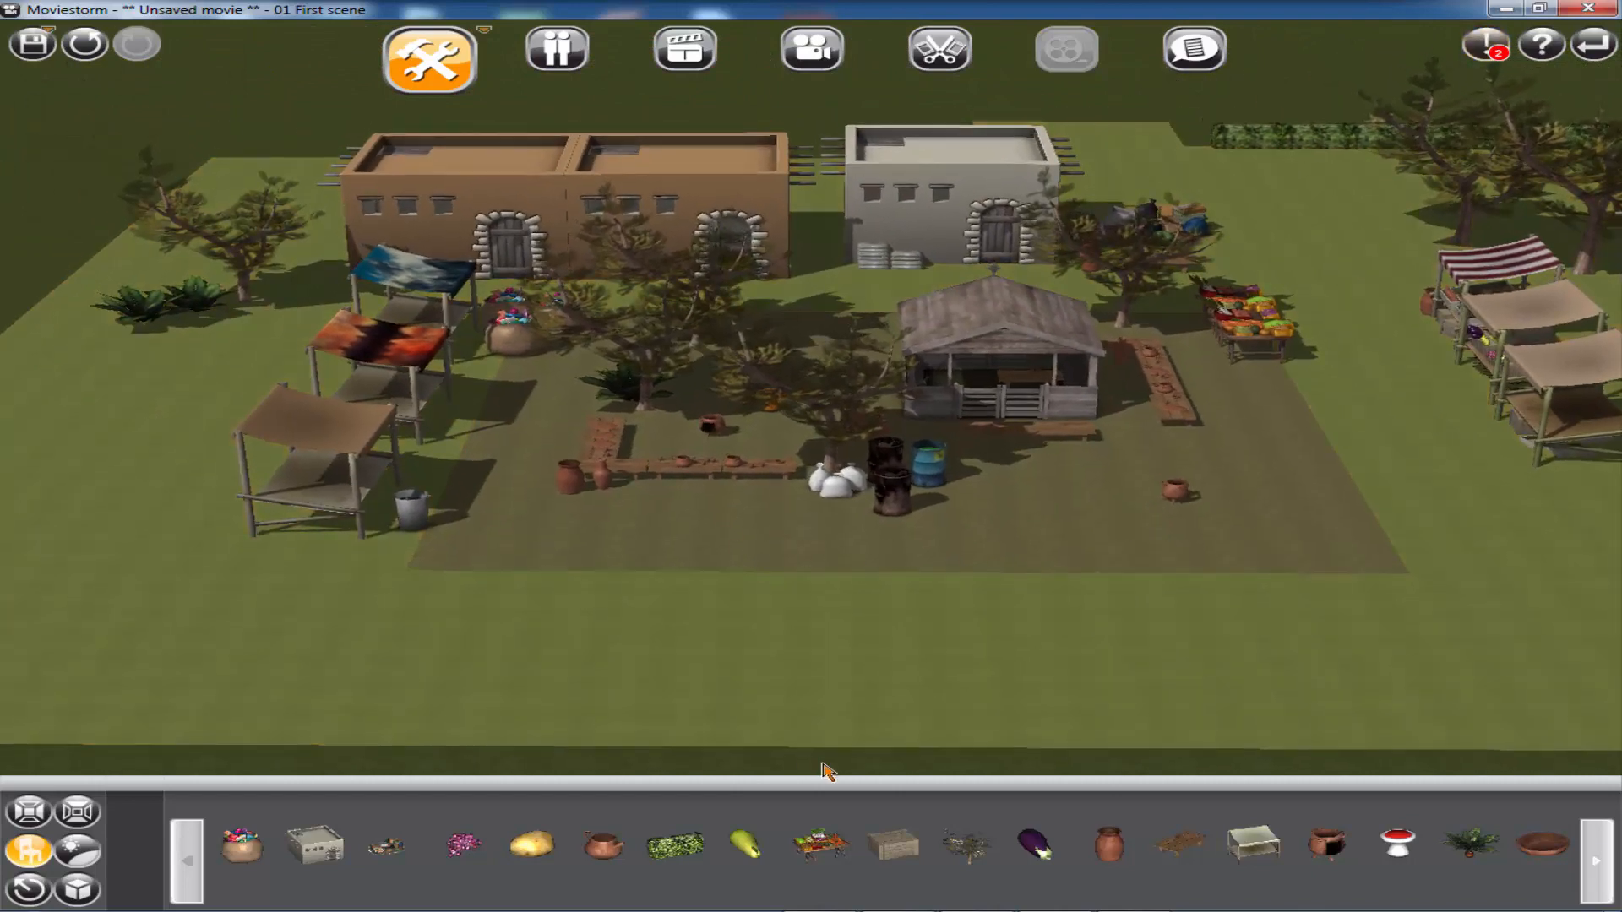
left_click(30, 854)
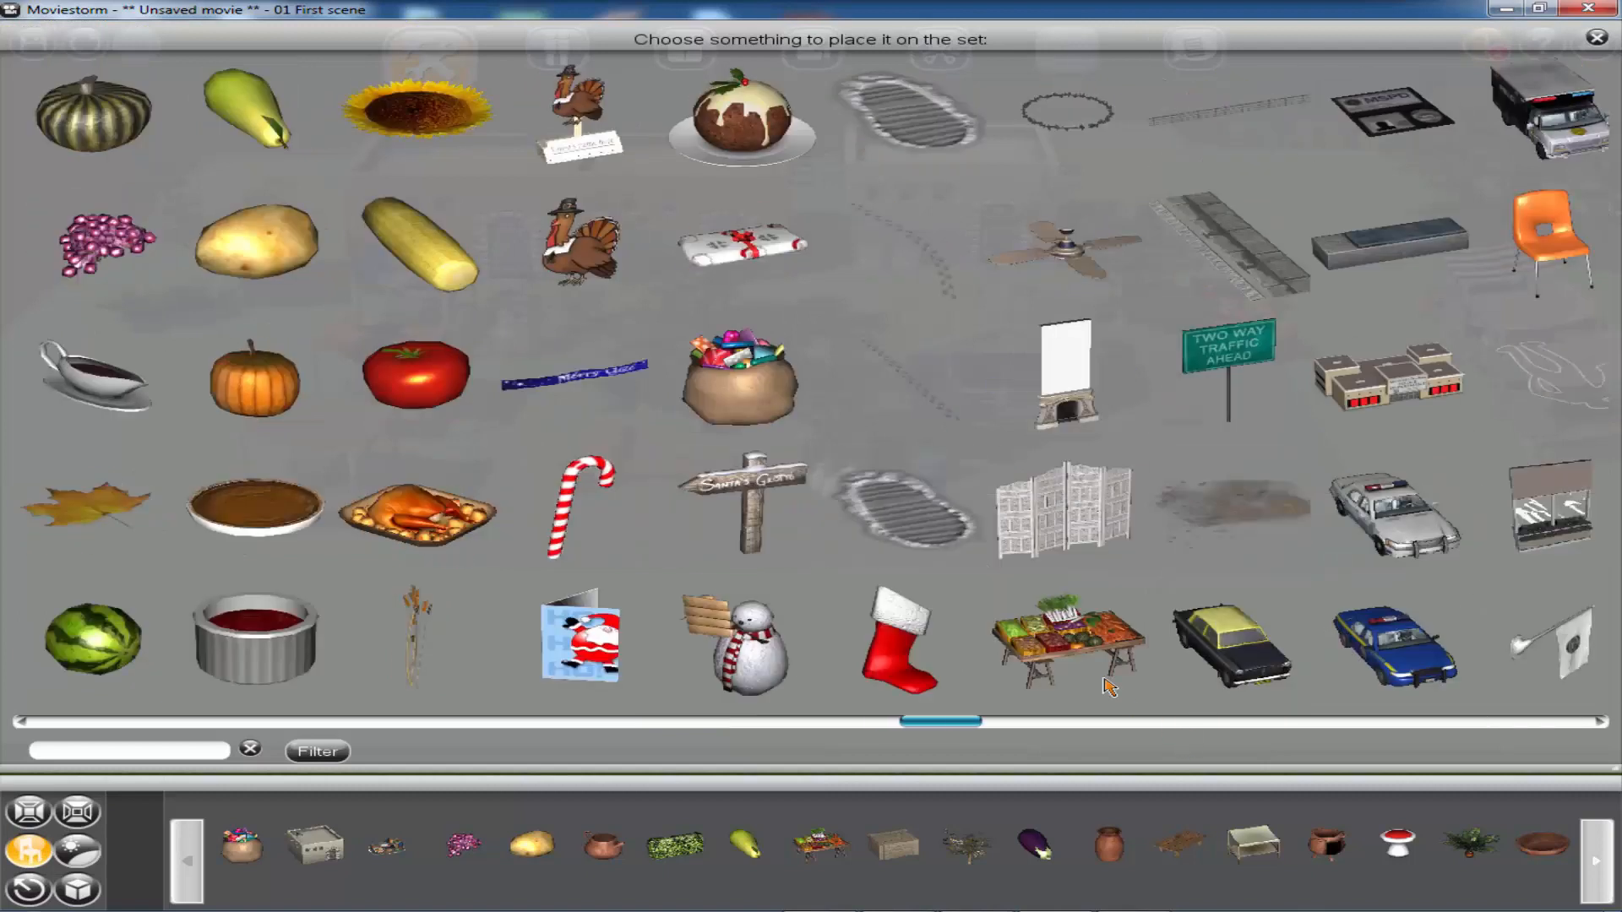
left_click(1100, 643)
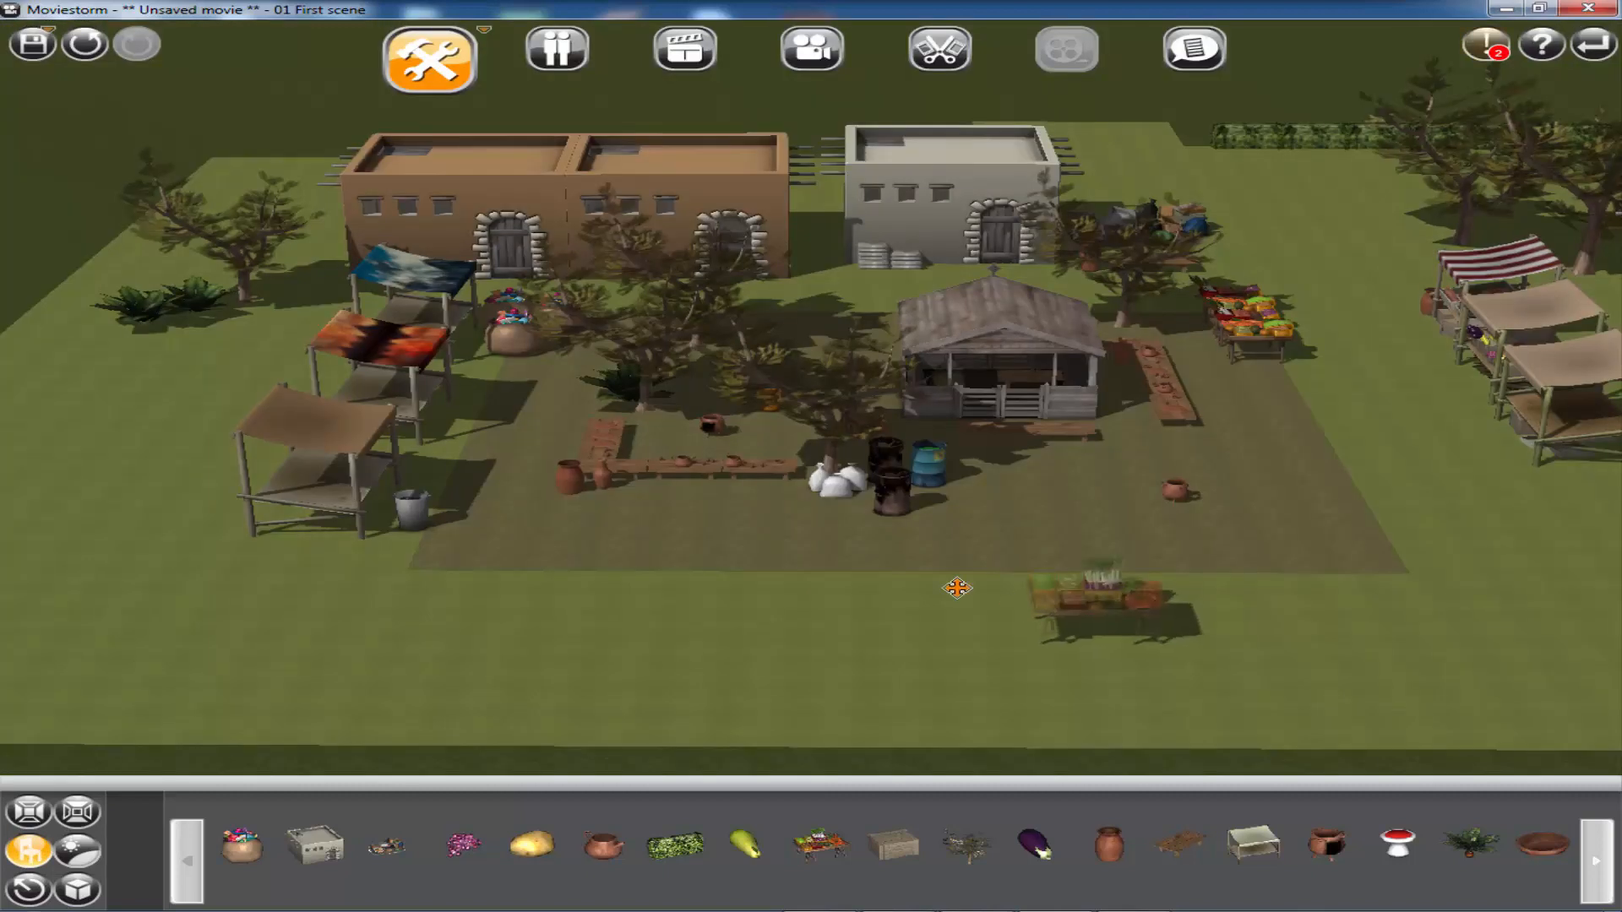
left_click(615, 557)
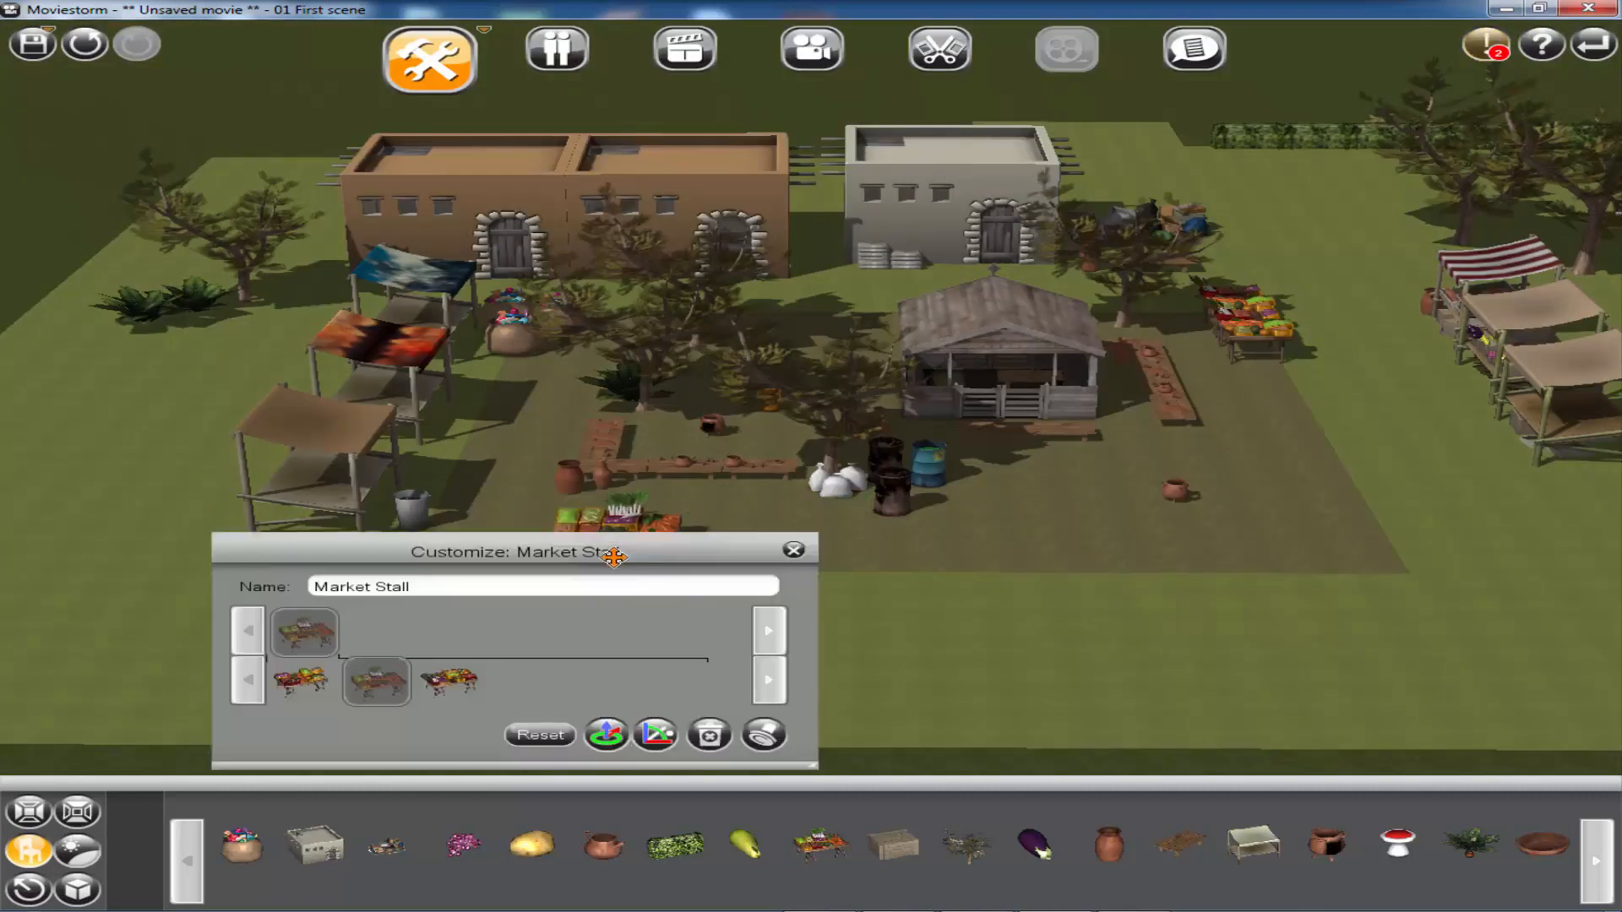
left_click(737, 560)
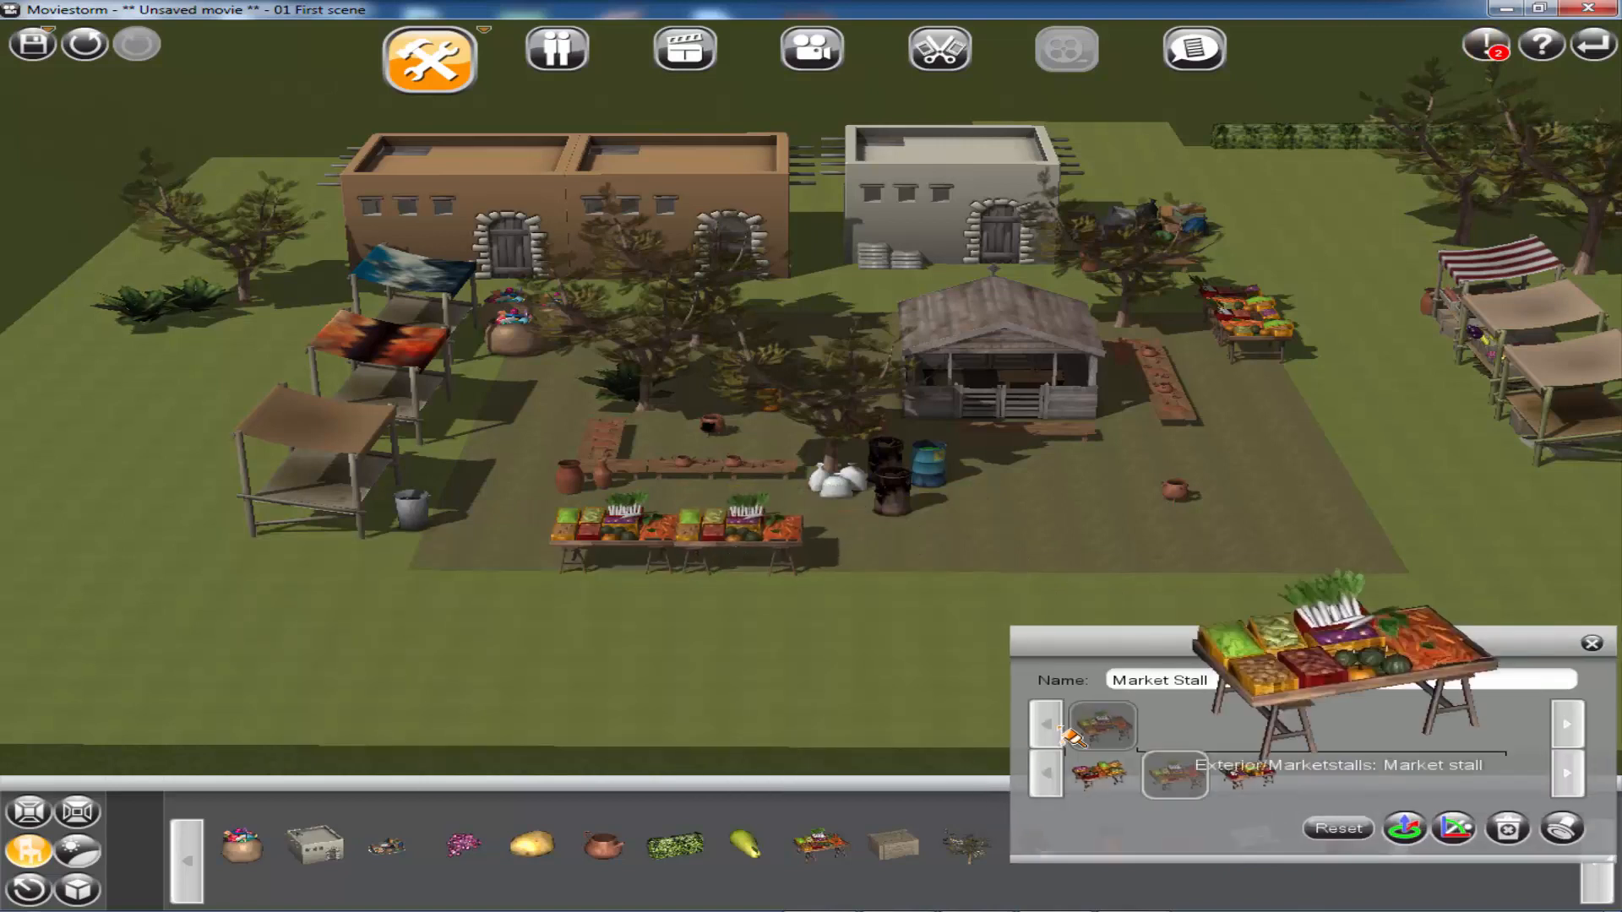
left_click(1248, 775)
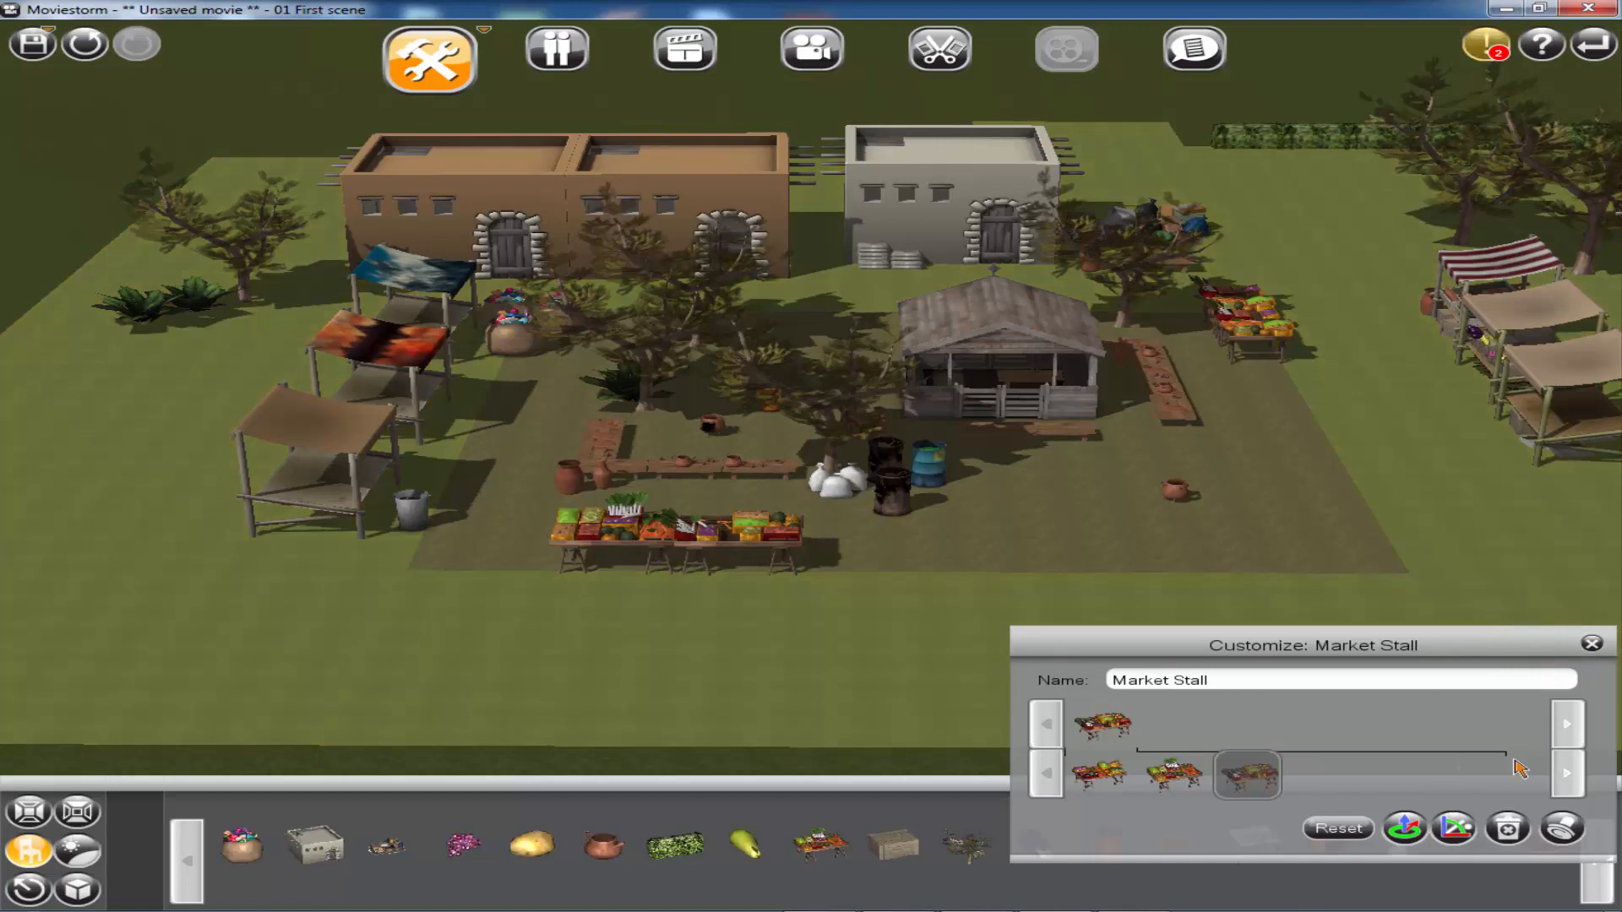
- Duplicate the vegetable stall twice beside the lone clay pot, using the Market Stall 3 variant for one and Market Stall 2 for the other
left_click(1564, 830)
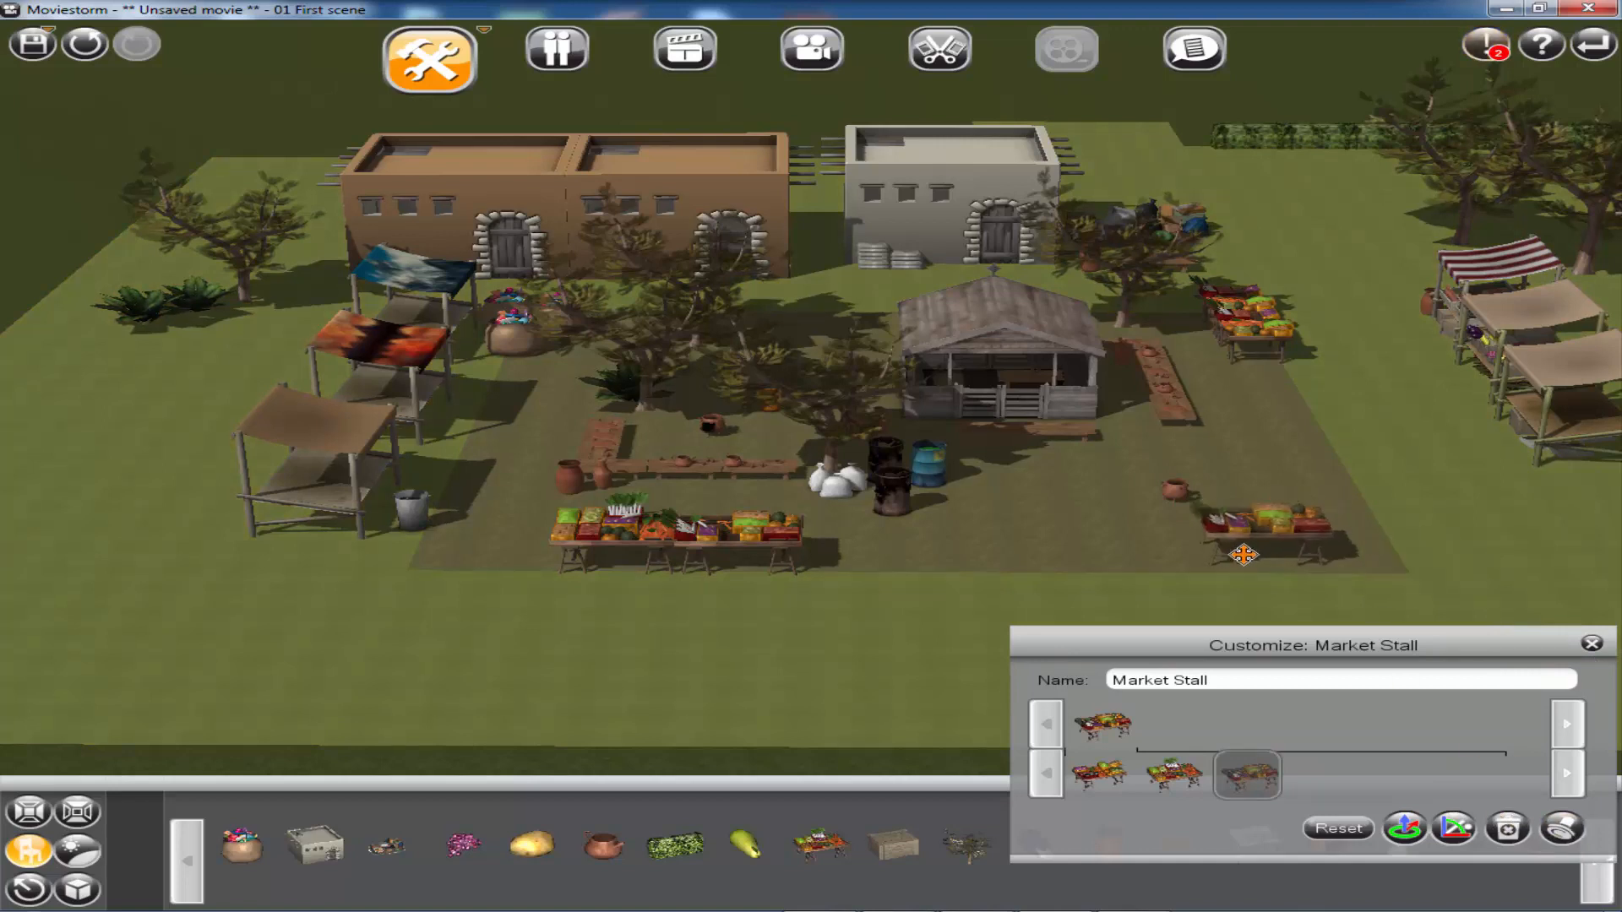
left_click(1220, 556)
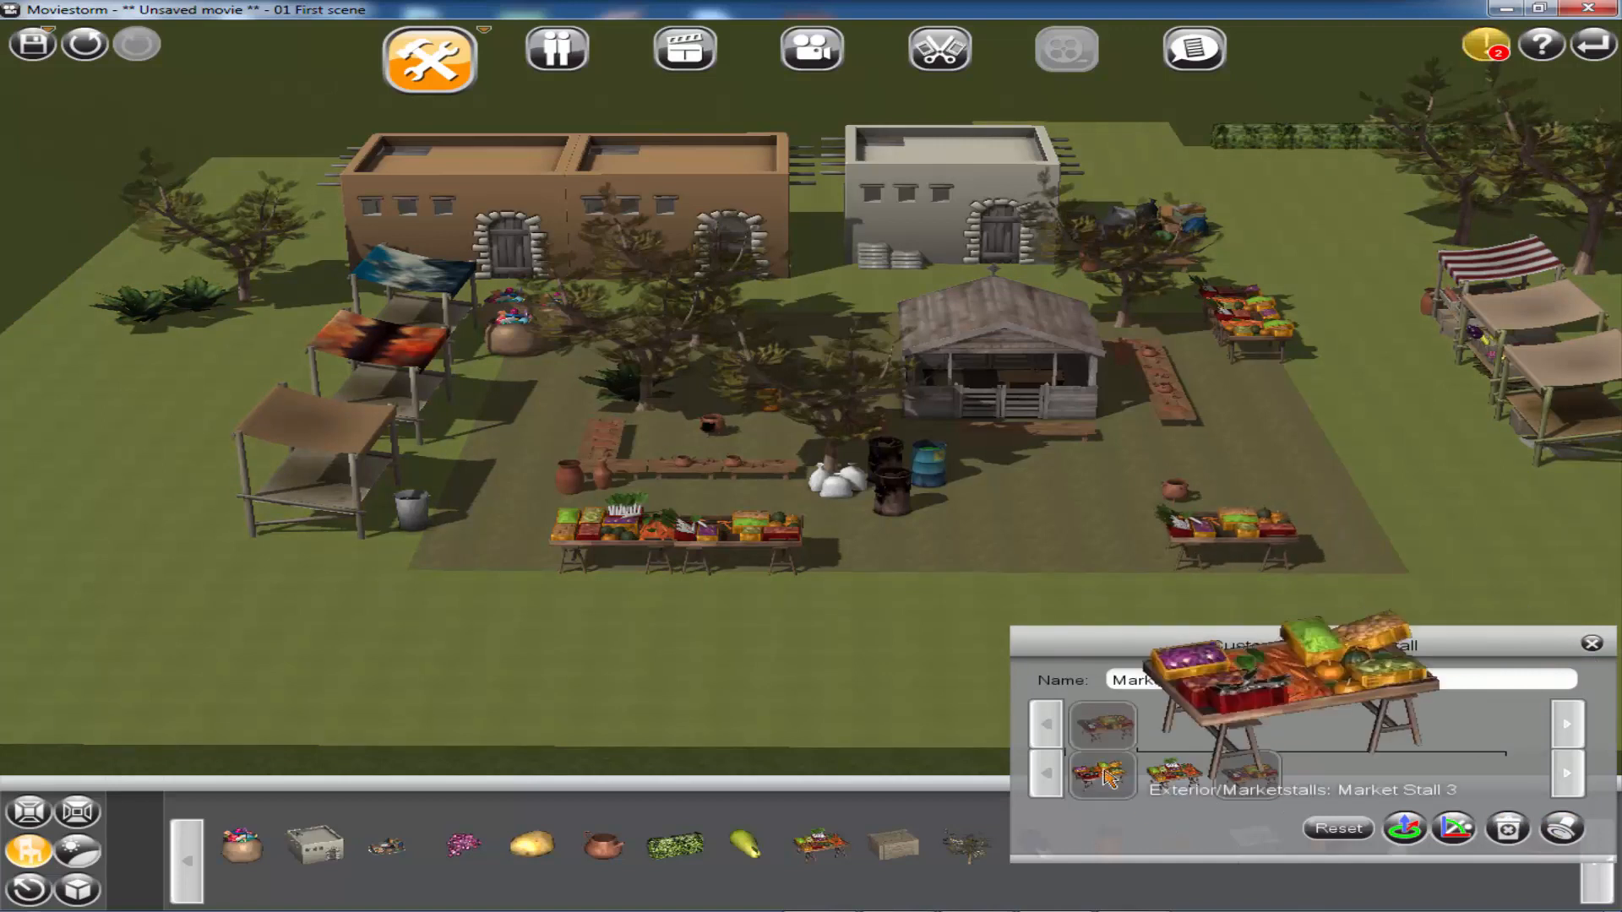
left_click(1100, 775)
left_click(1562, 831)
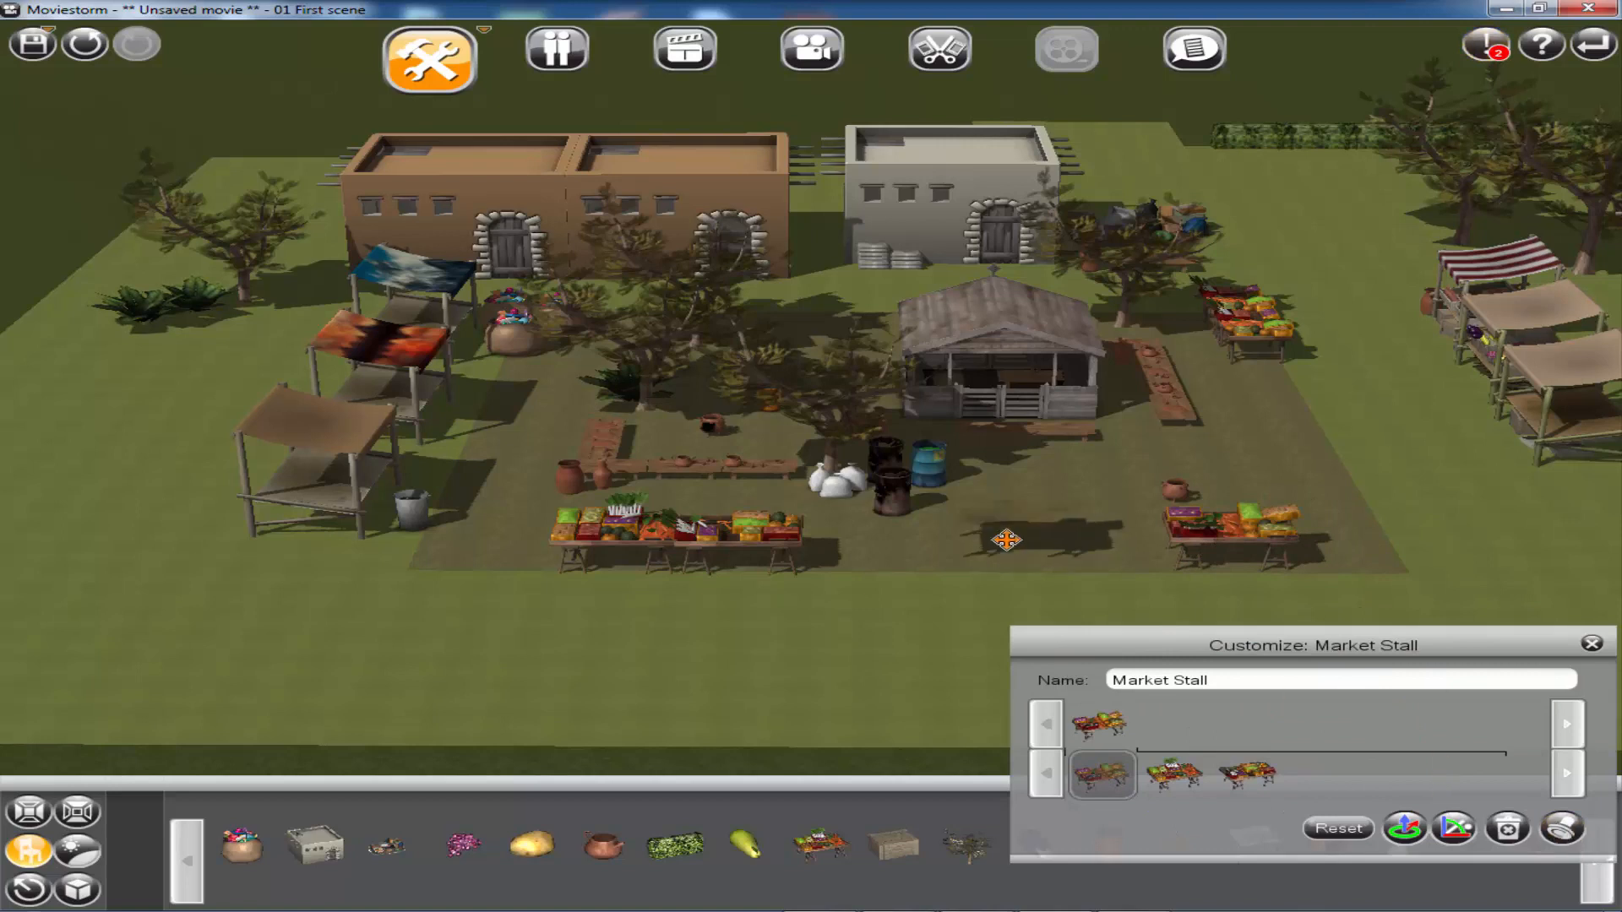
left_click(1247, 774)
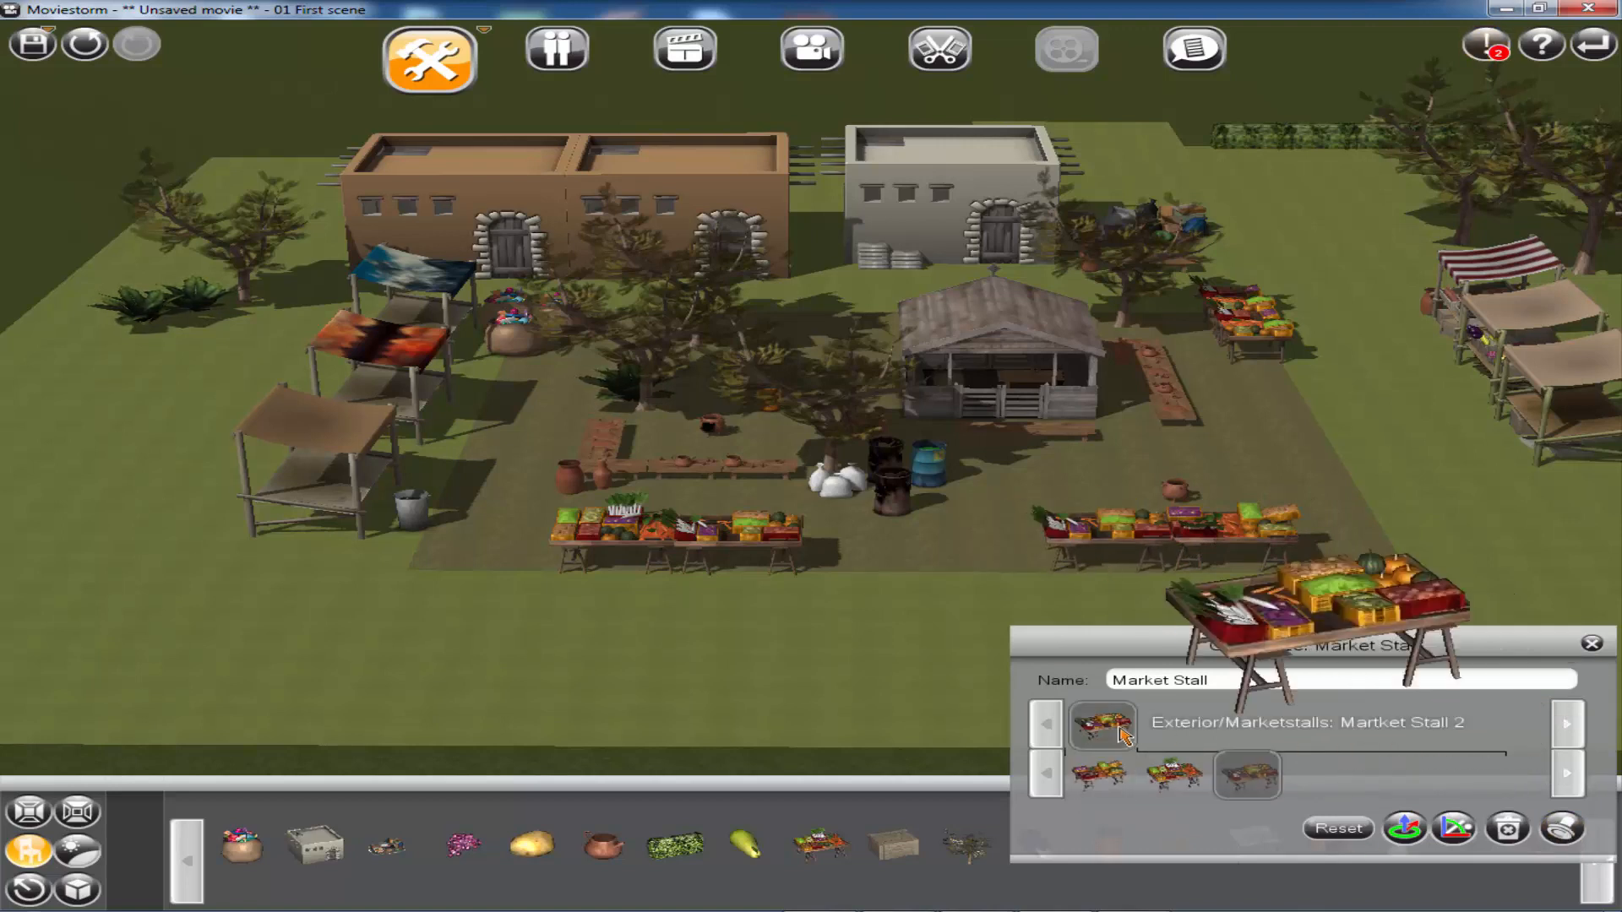
left_click(1592, 643)
- Place an Old Table beside the clay pot behind the new vegetable stalls, keeping its default scale
right_click_drag(1249, 655, 1123, 760)
scroll(1118, 765, "up", 3)
left_click(1116, 625)
scroll(1115, 625, "down", 3)
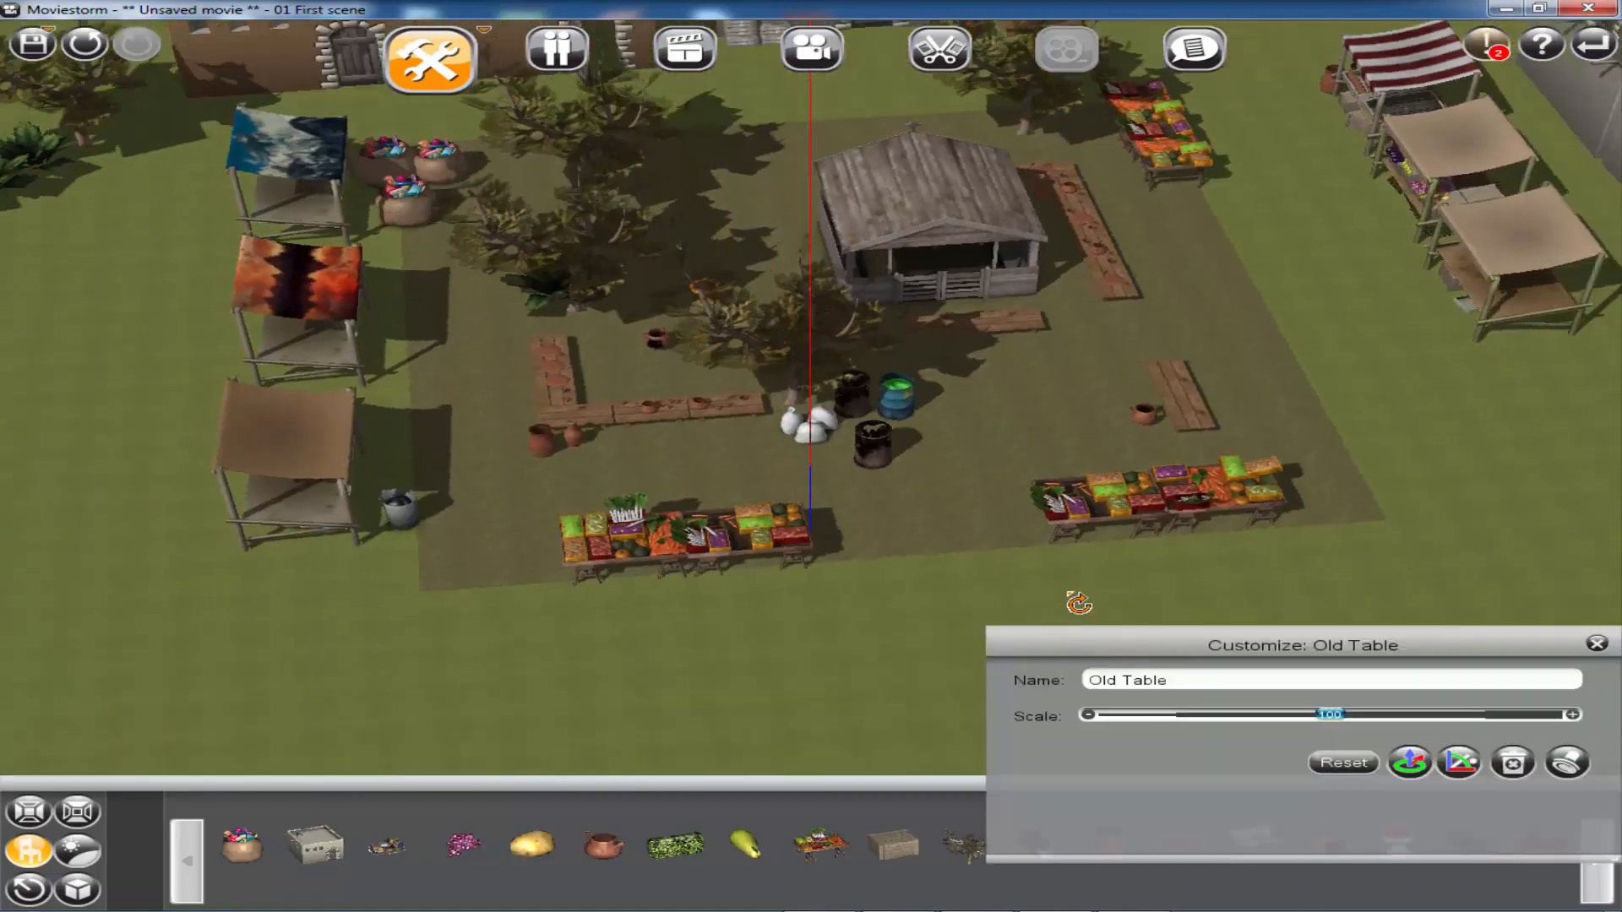
right_click_drag(1115, 625, 1066, 547)
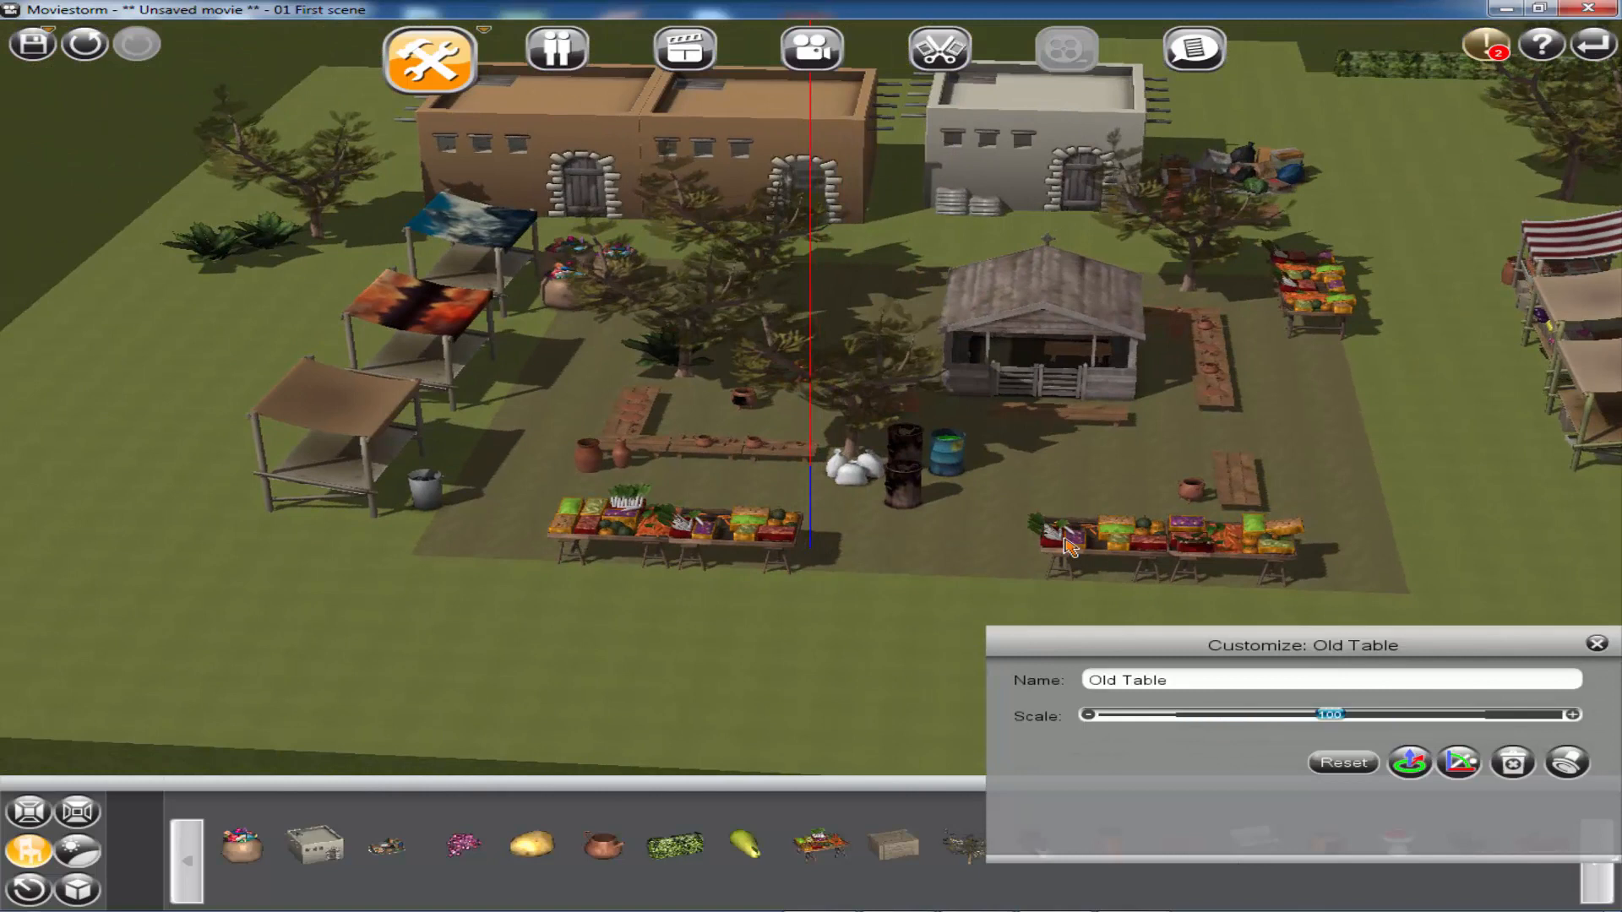
left_click(1596, 645)
- Place a Cement Mixer in front of the hedge at the default scale, plus a yellow digger behind the grey house
scroll(1348, 600, "up", 2)
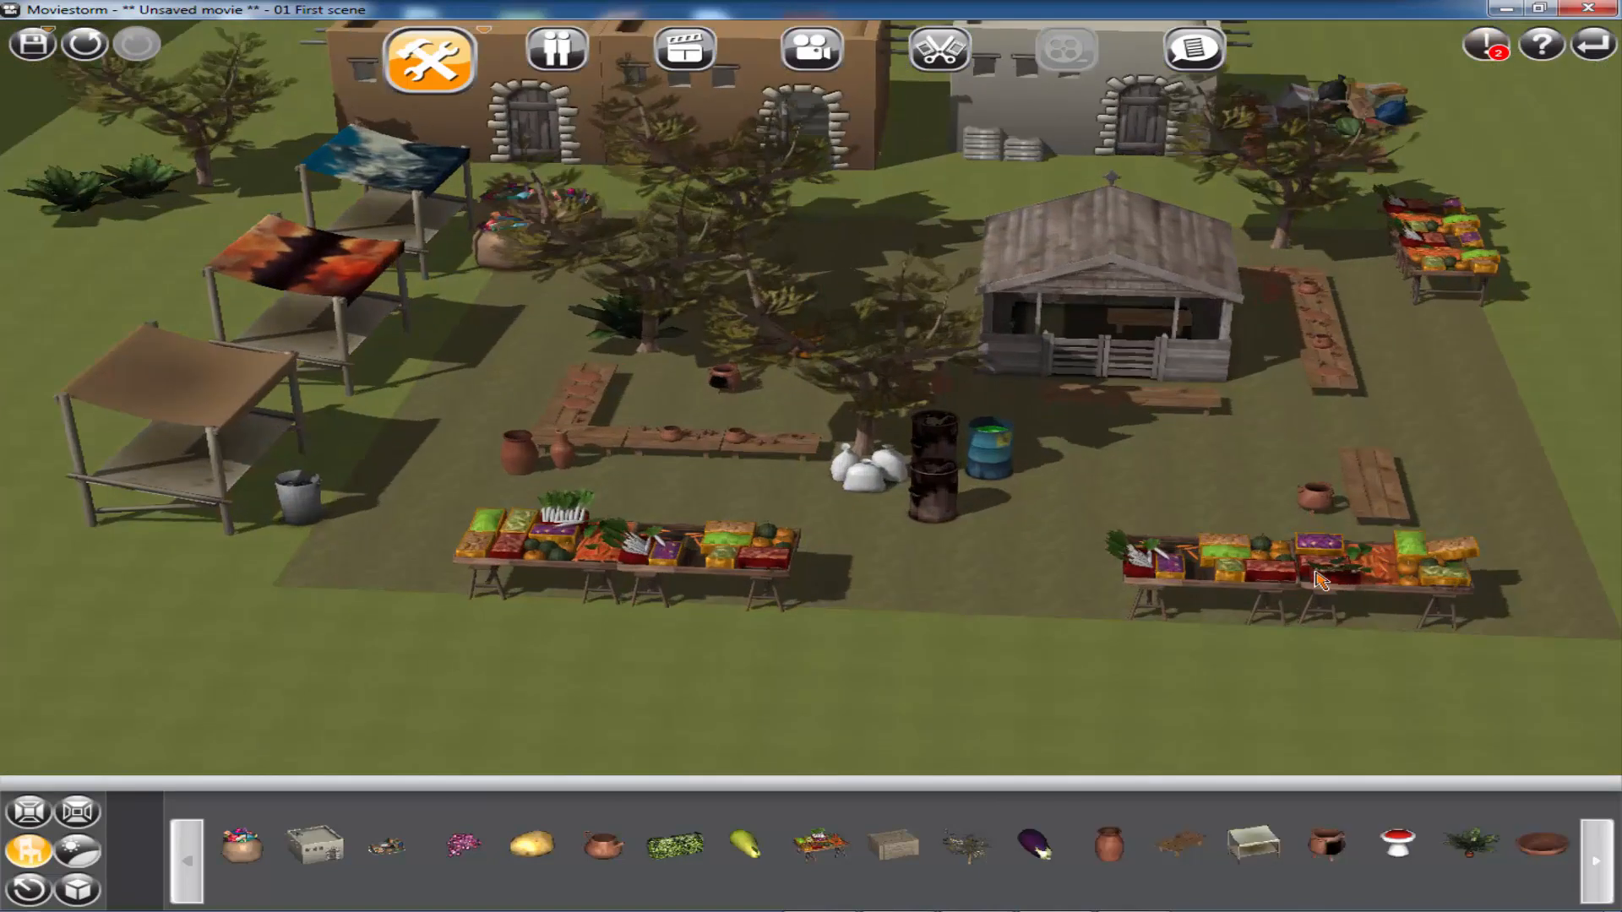
right_click_drag(1233, 549, 1235, 513)
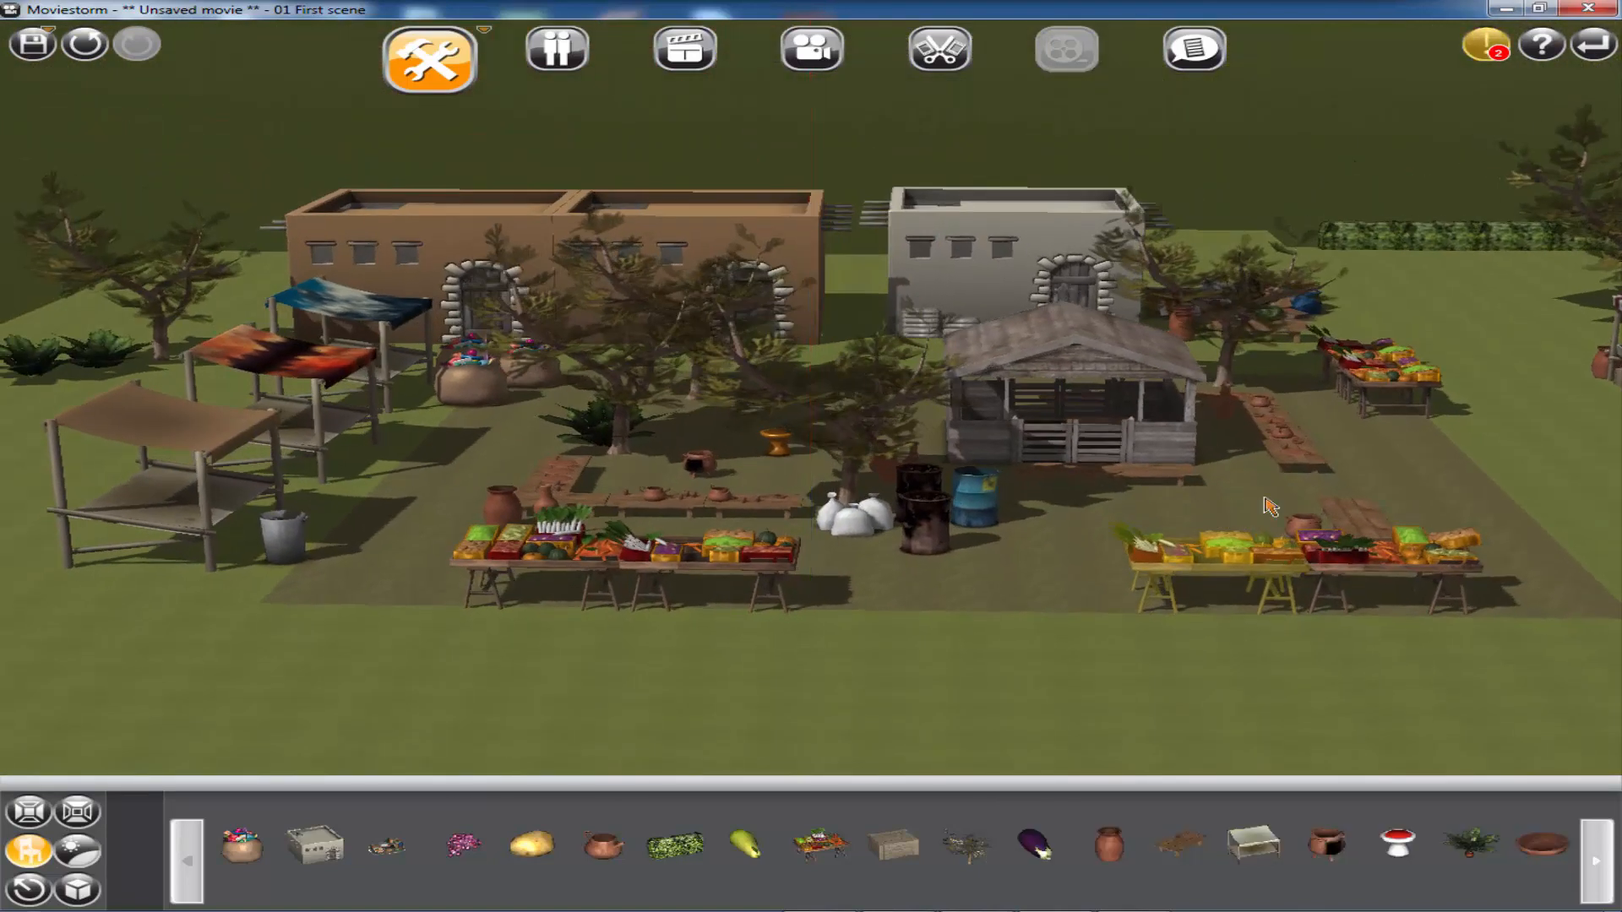
scroll(1267, 506, "up", 4)
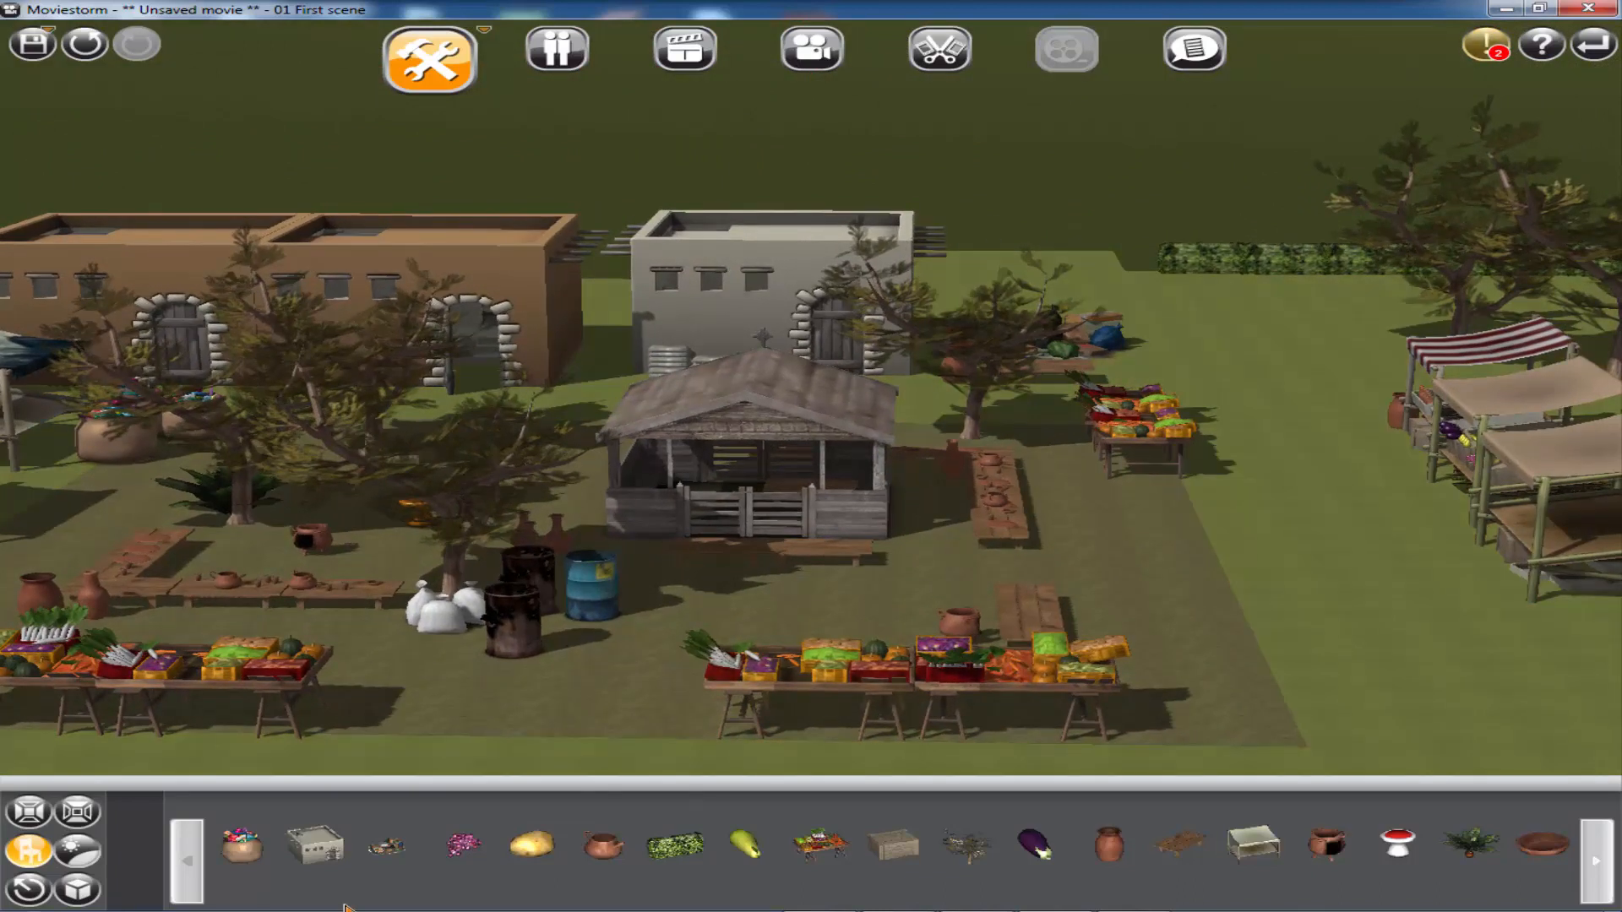
left_click(34, 850)
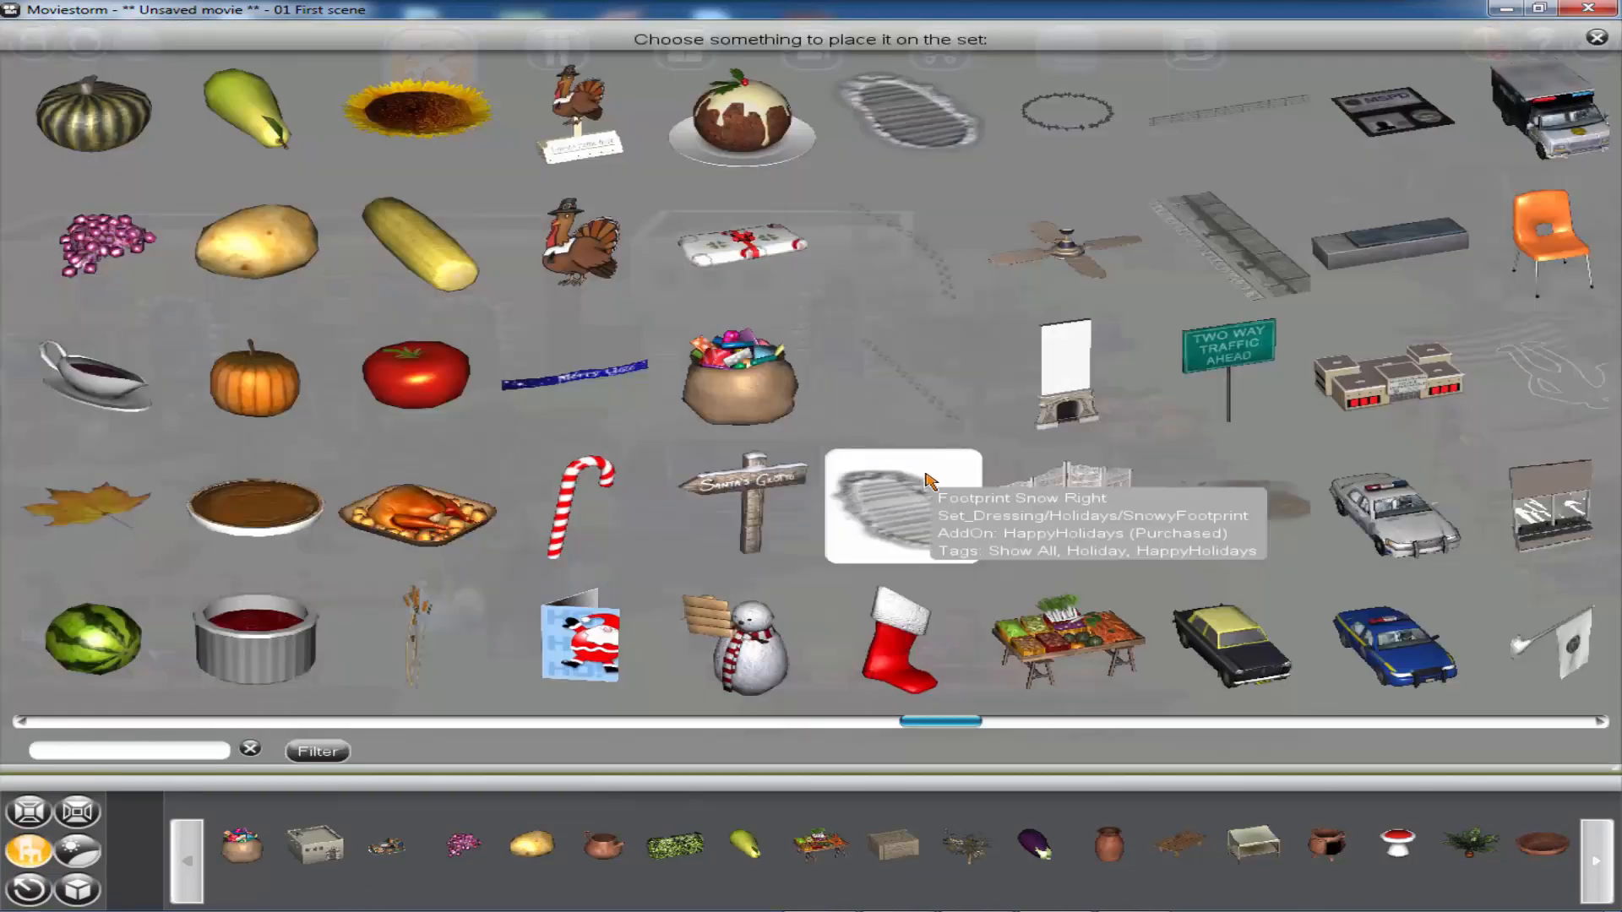
scroll(1317, 564, "up", 5)
scroll(1316, 564, "up", 2)
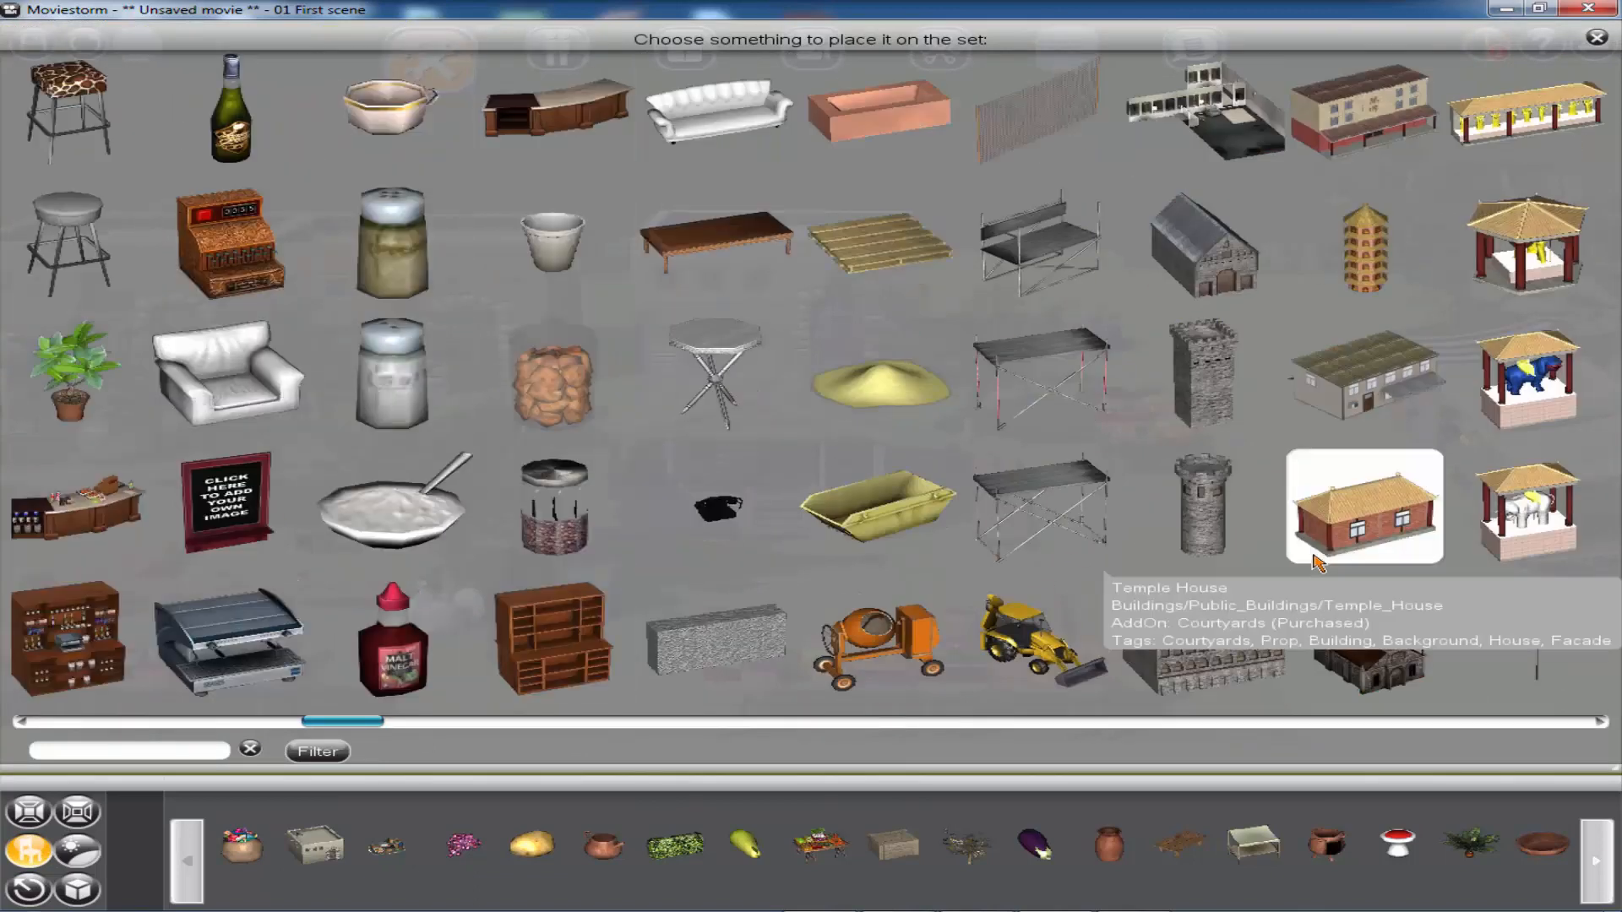
left_click(881, 633)
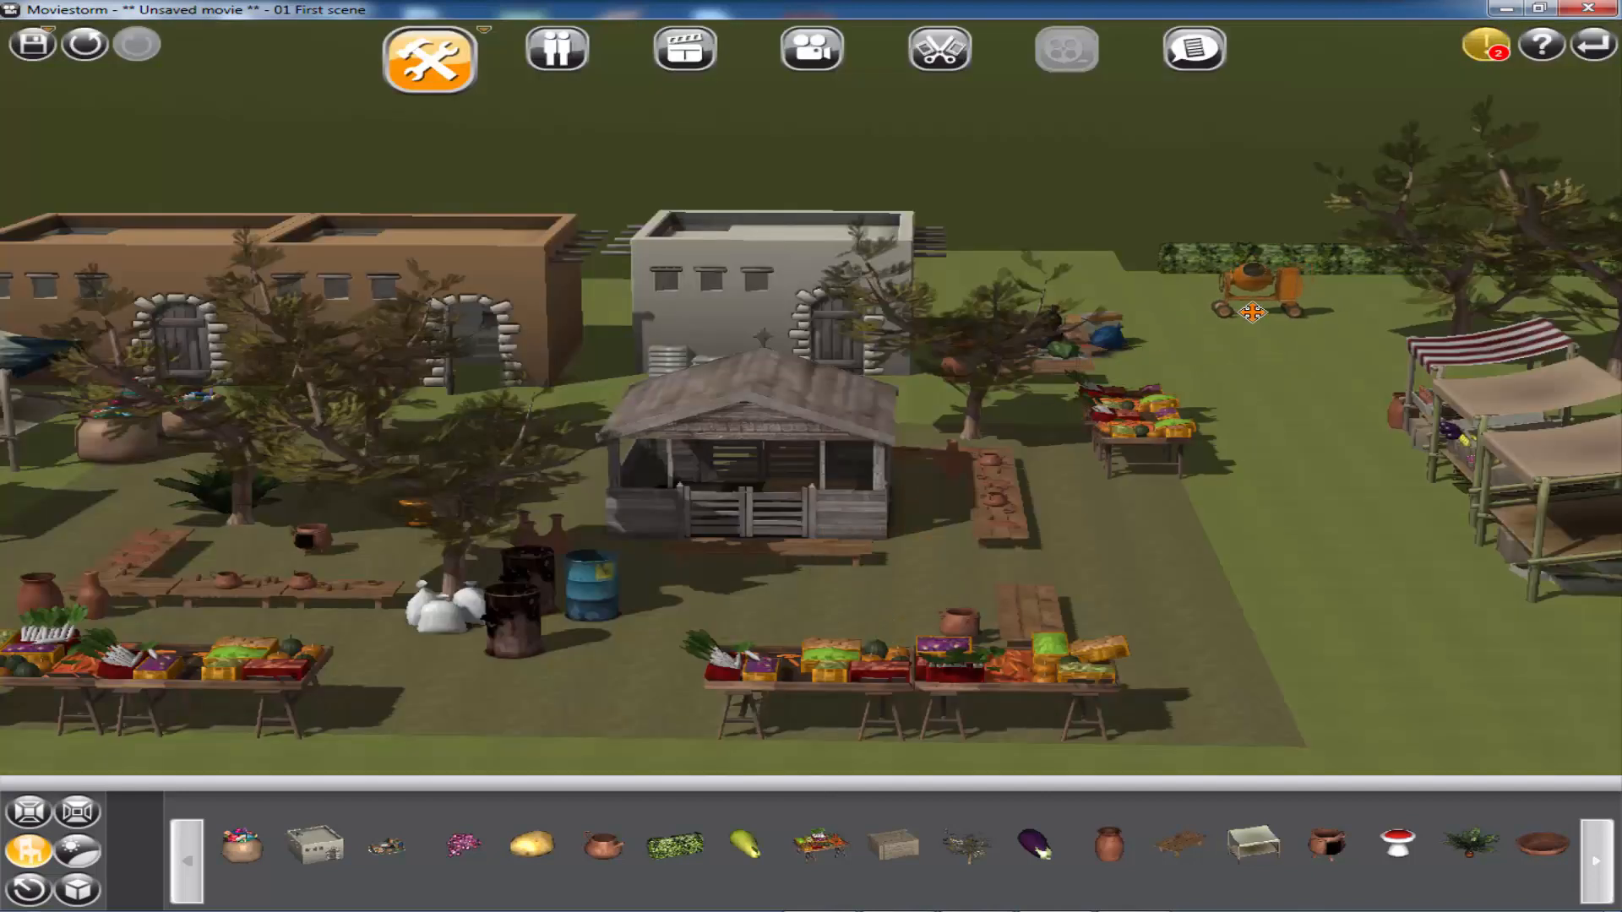
left_click(1252, 312)
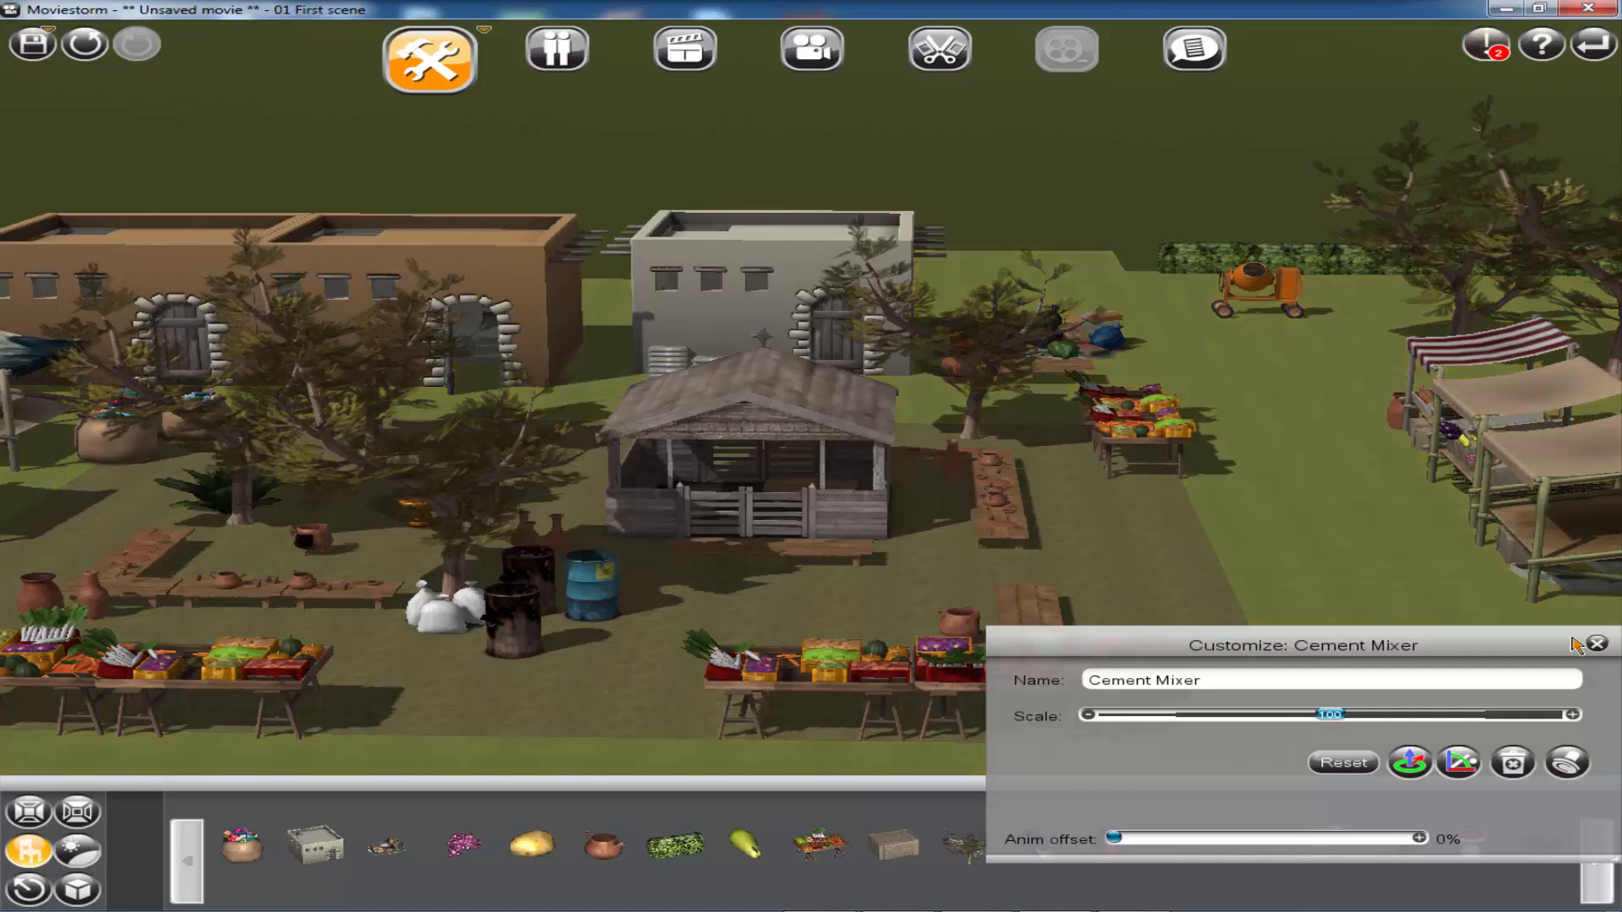
left_click(1597, 646)
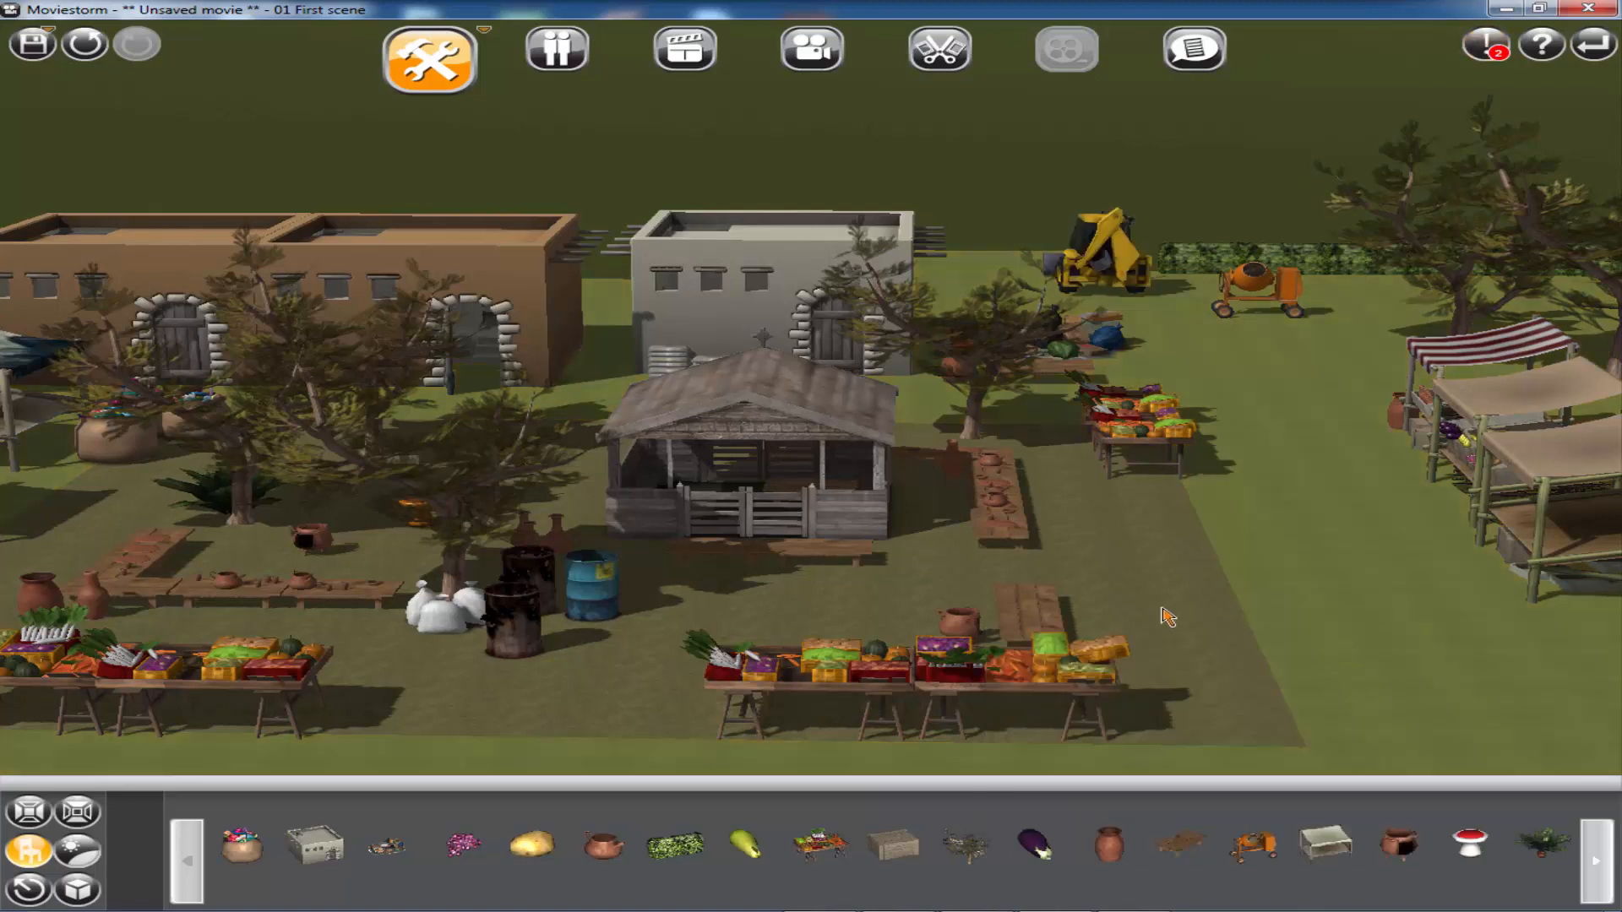
- Move Litter Pile 01 from beside the grey house to the open grass next to the striped-canopy stall
right_click_drag(1152, 576, 1087, 524)
scroll(1376, 579, "up", 5)
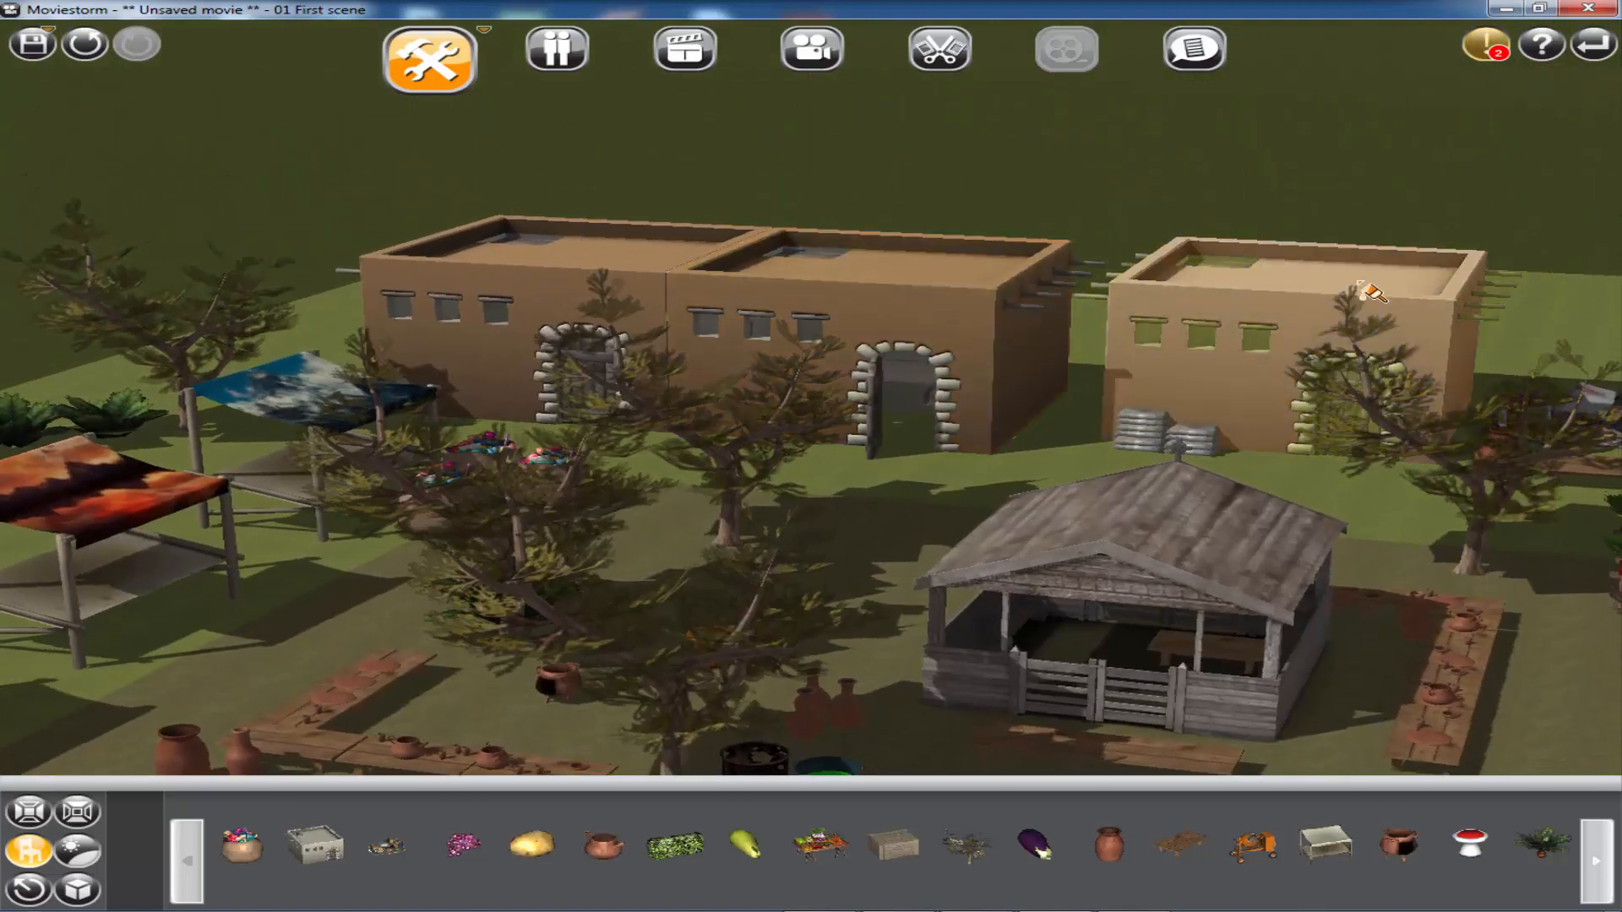
left_click_drag(1419, 562, 1272, 524)
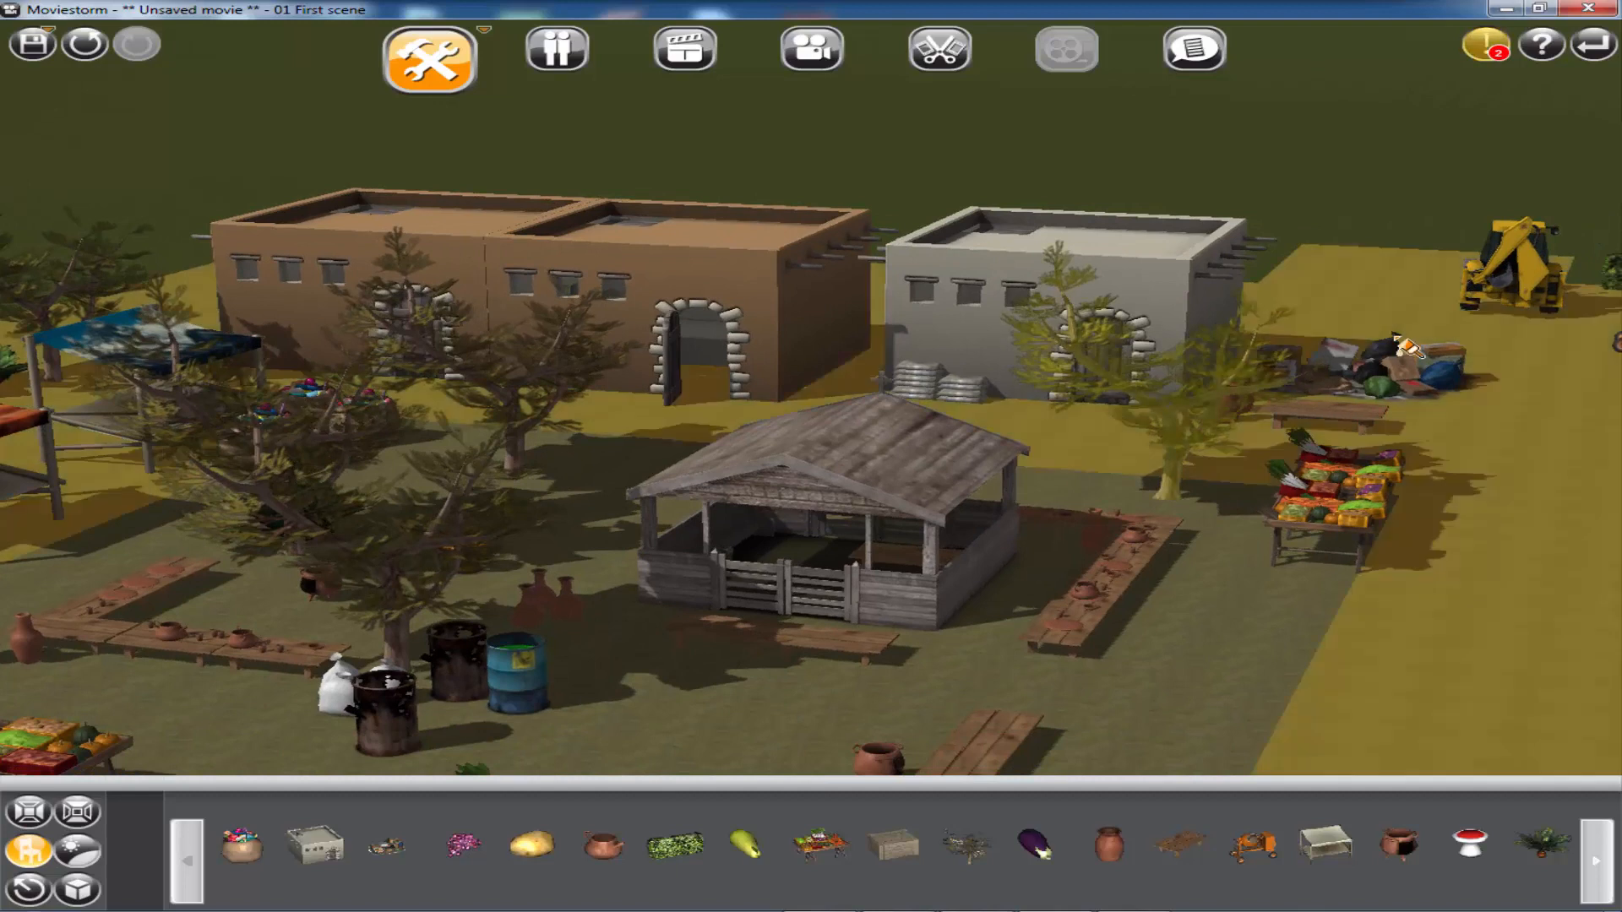
left_click_drag(1400, 372, 1613, 402)
left_click_drag(1477, 495, 1115, 419)
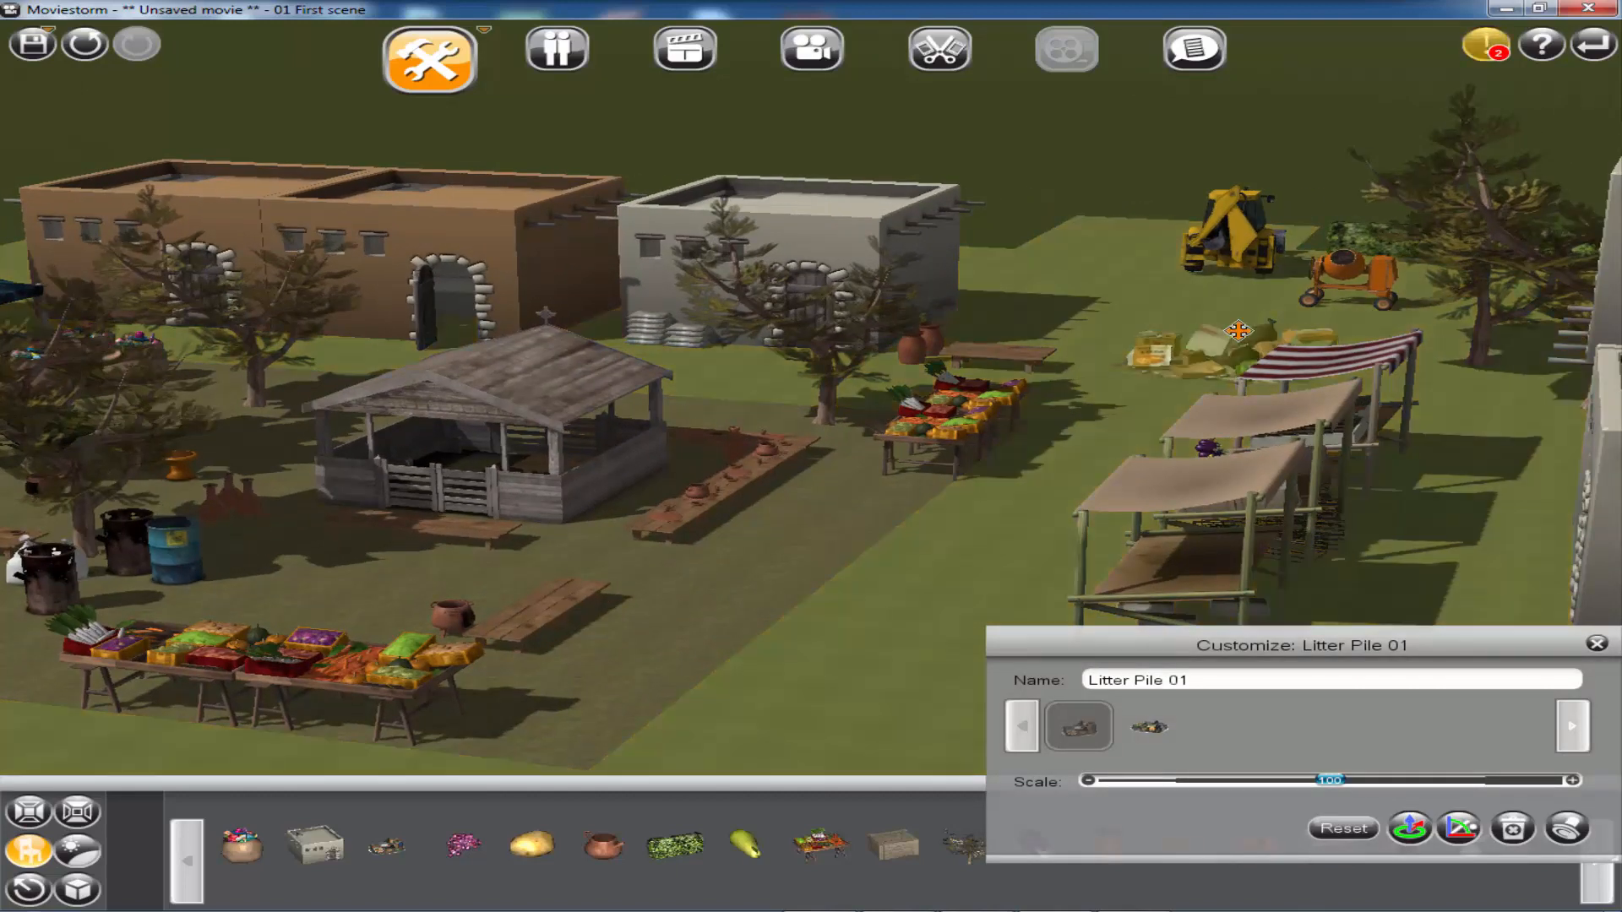
- Switch the grey house to the third 1AD House 01 variant, duplicate it, and place the copy beside it, in front of the digger
left_click(869, 238)
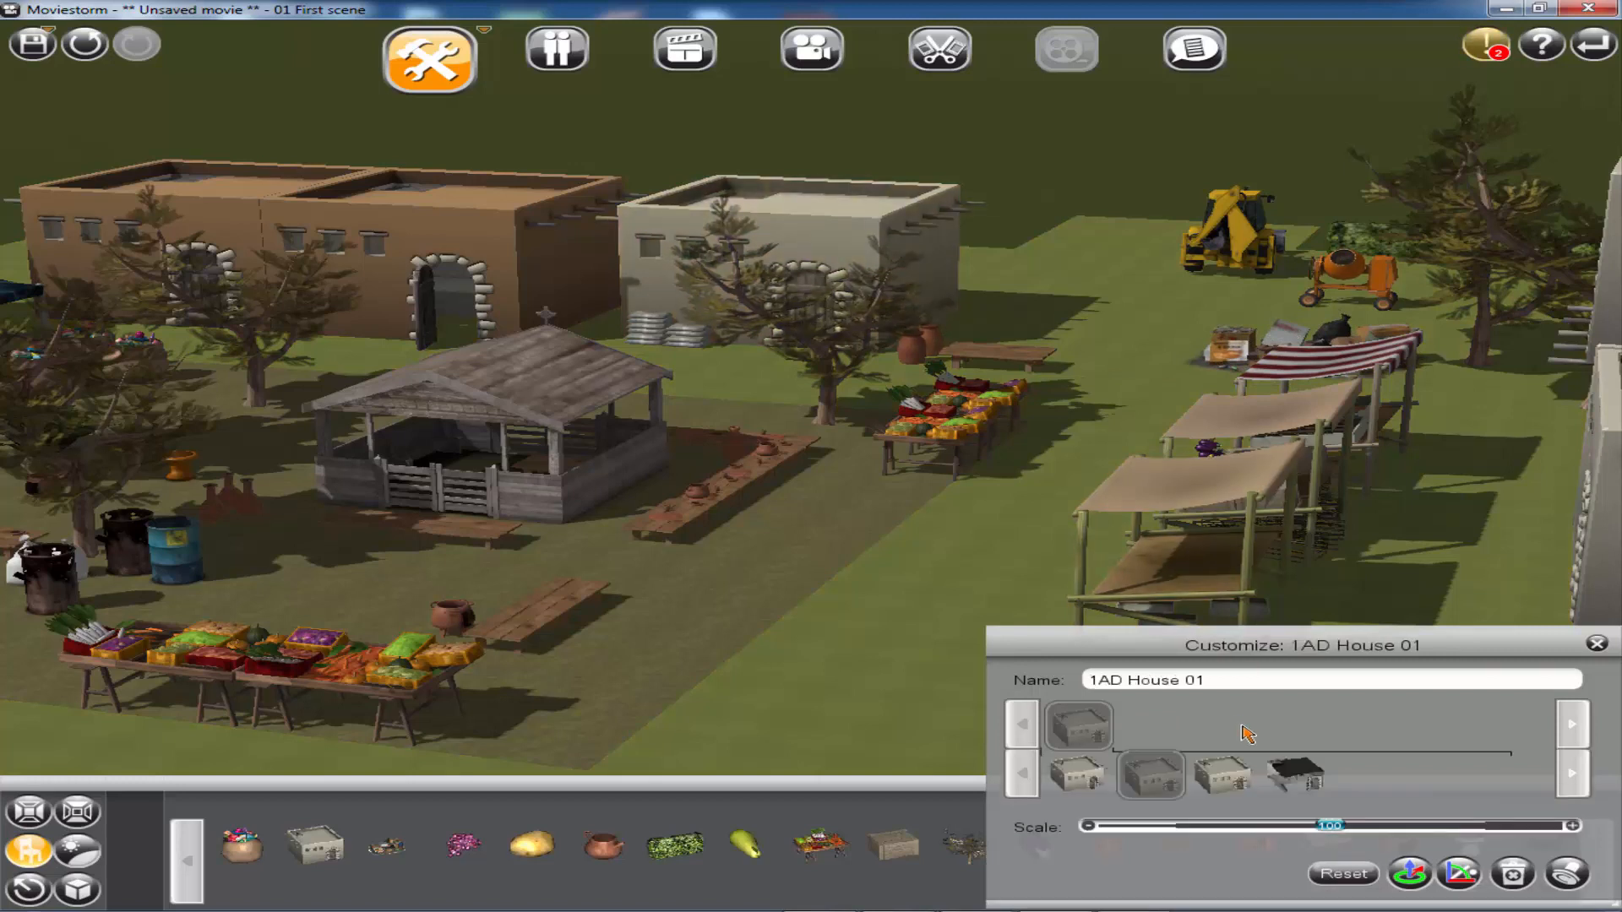
left_click(1239, 781)
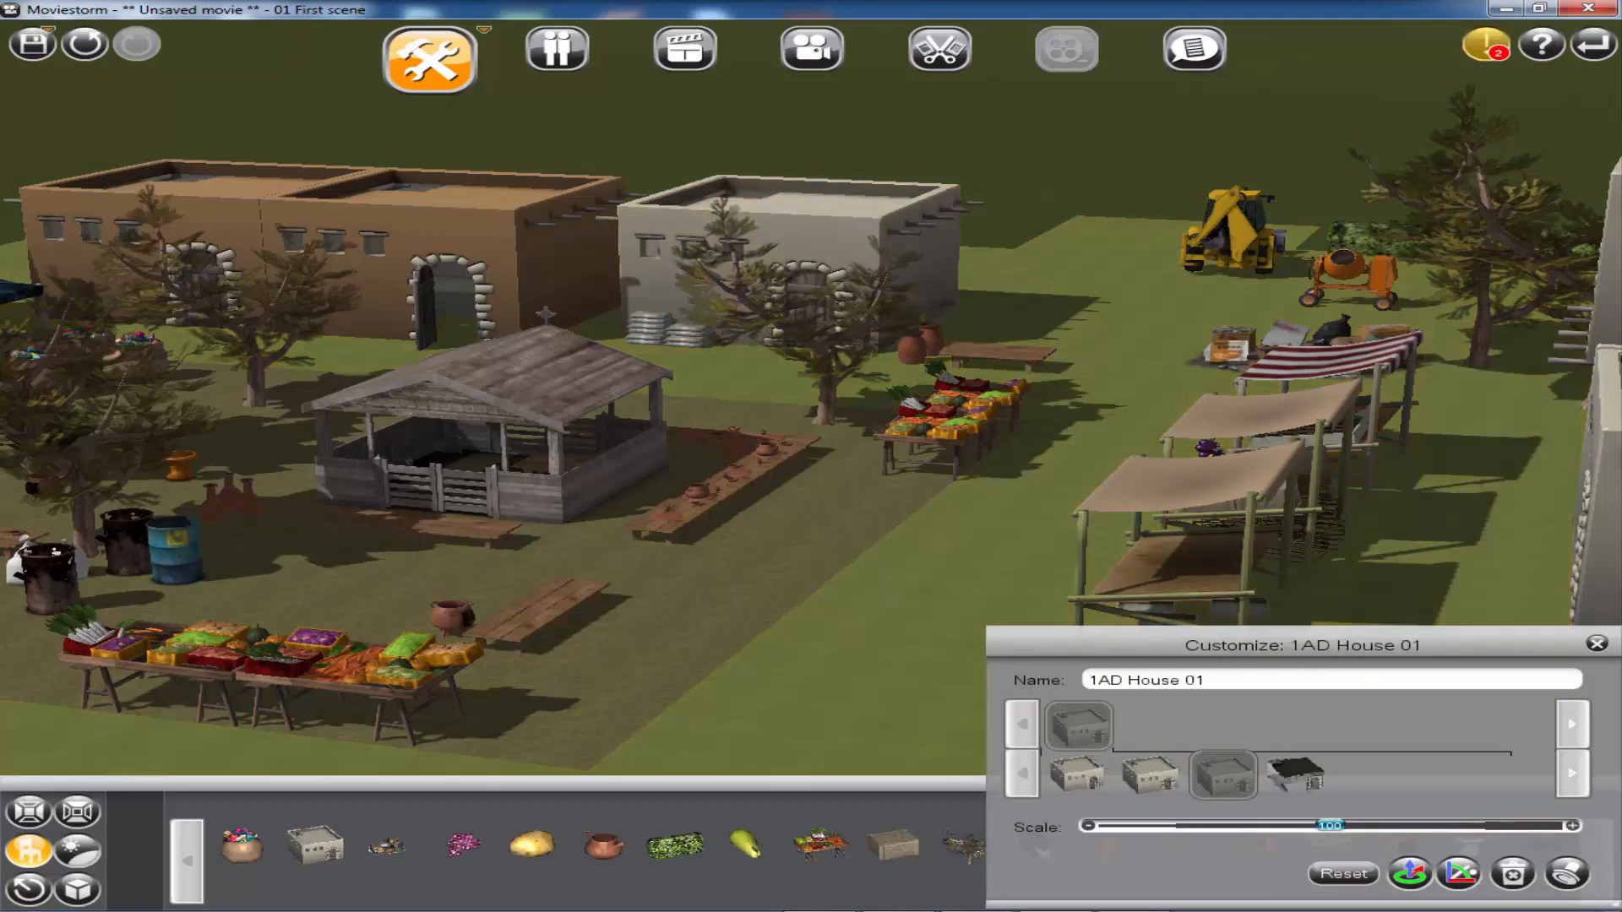
left_click(1570, 875)
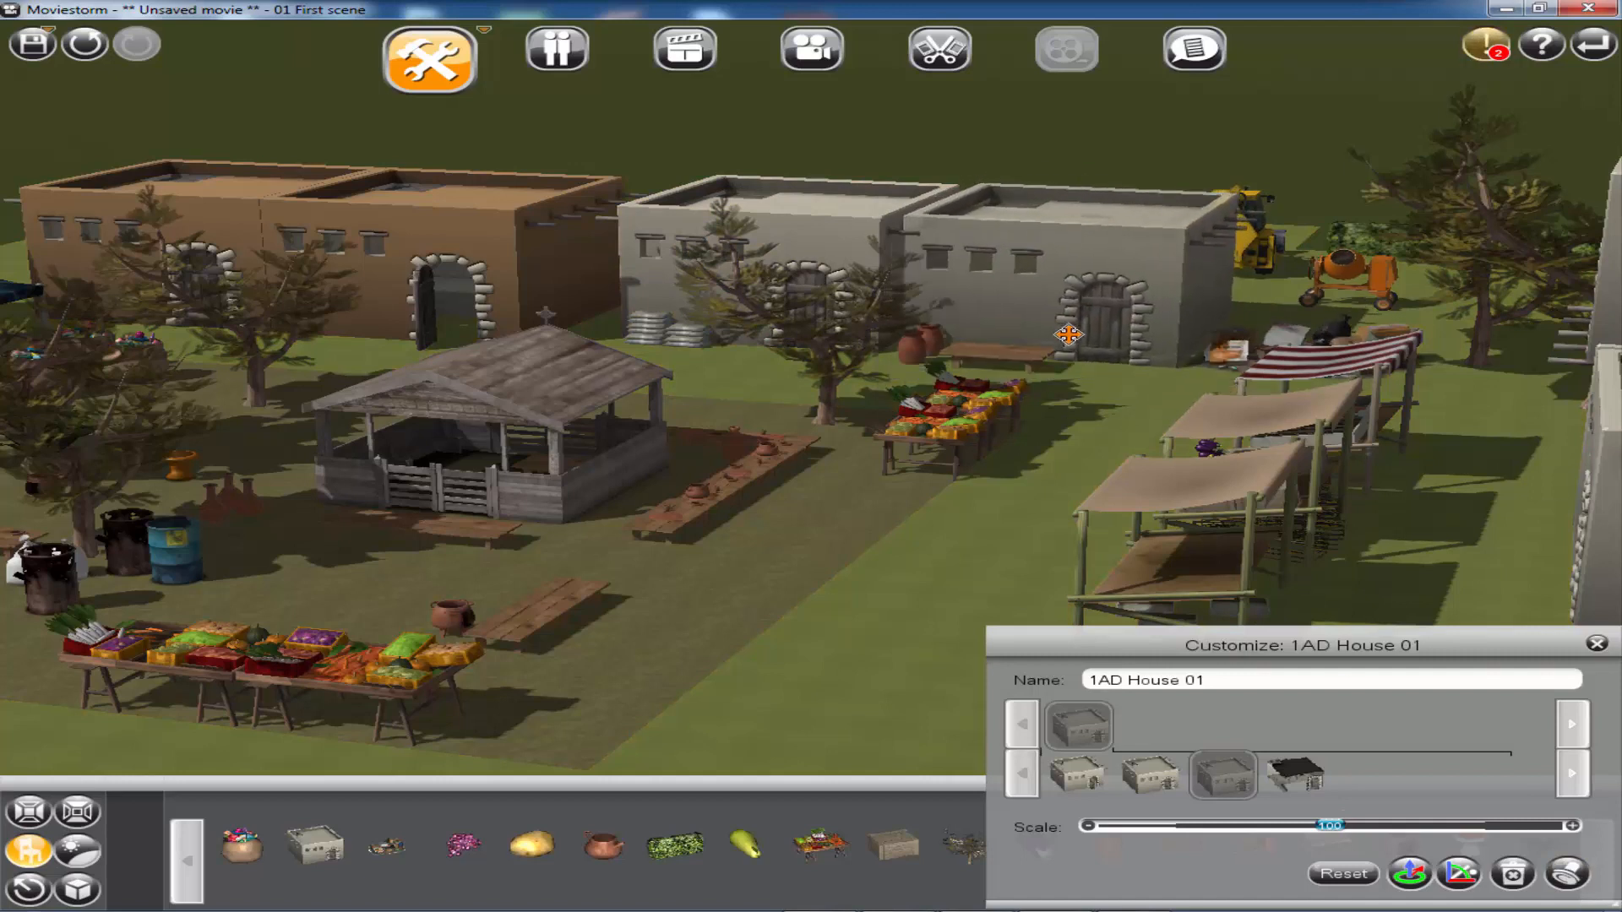
left_click(1095, 332)
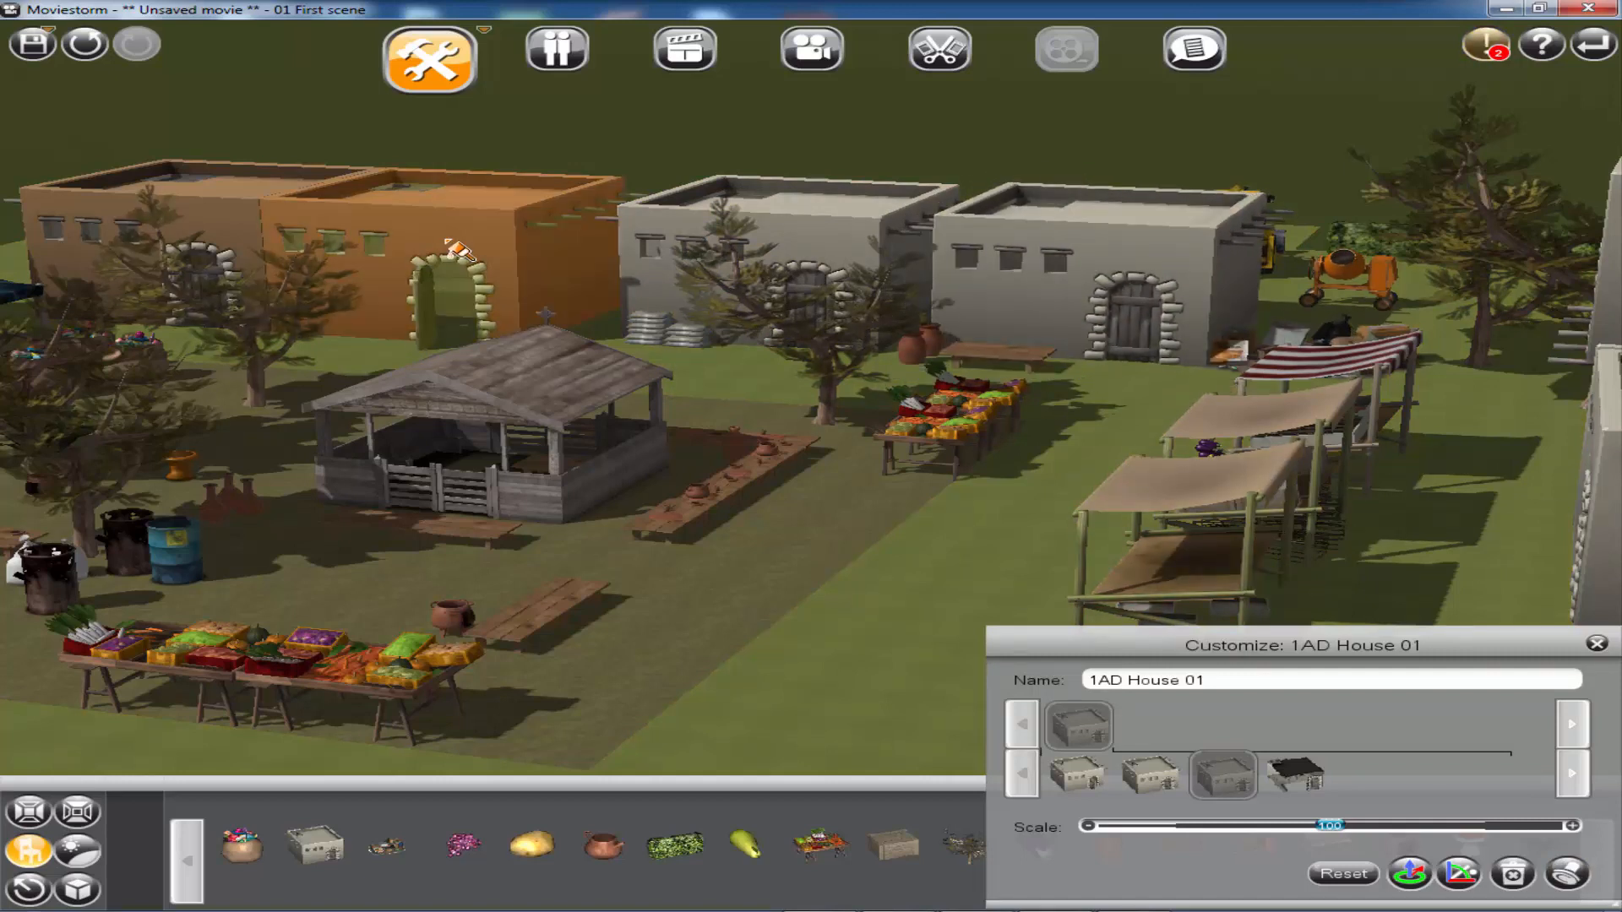
- Add a smaller-scale grey 1AD House as an upper storey on the roof of the brown house with the open door
mouse_move(1298, 770)
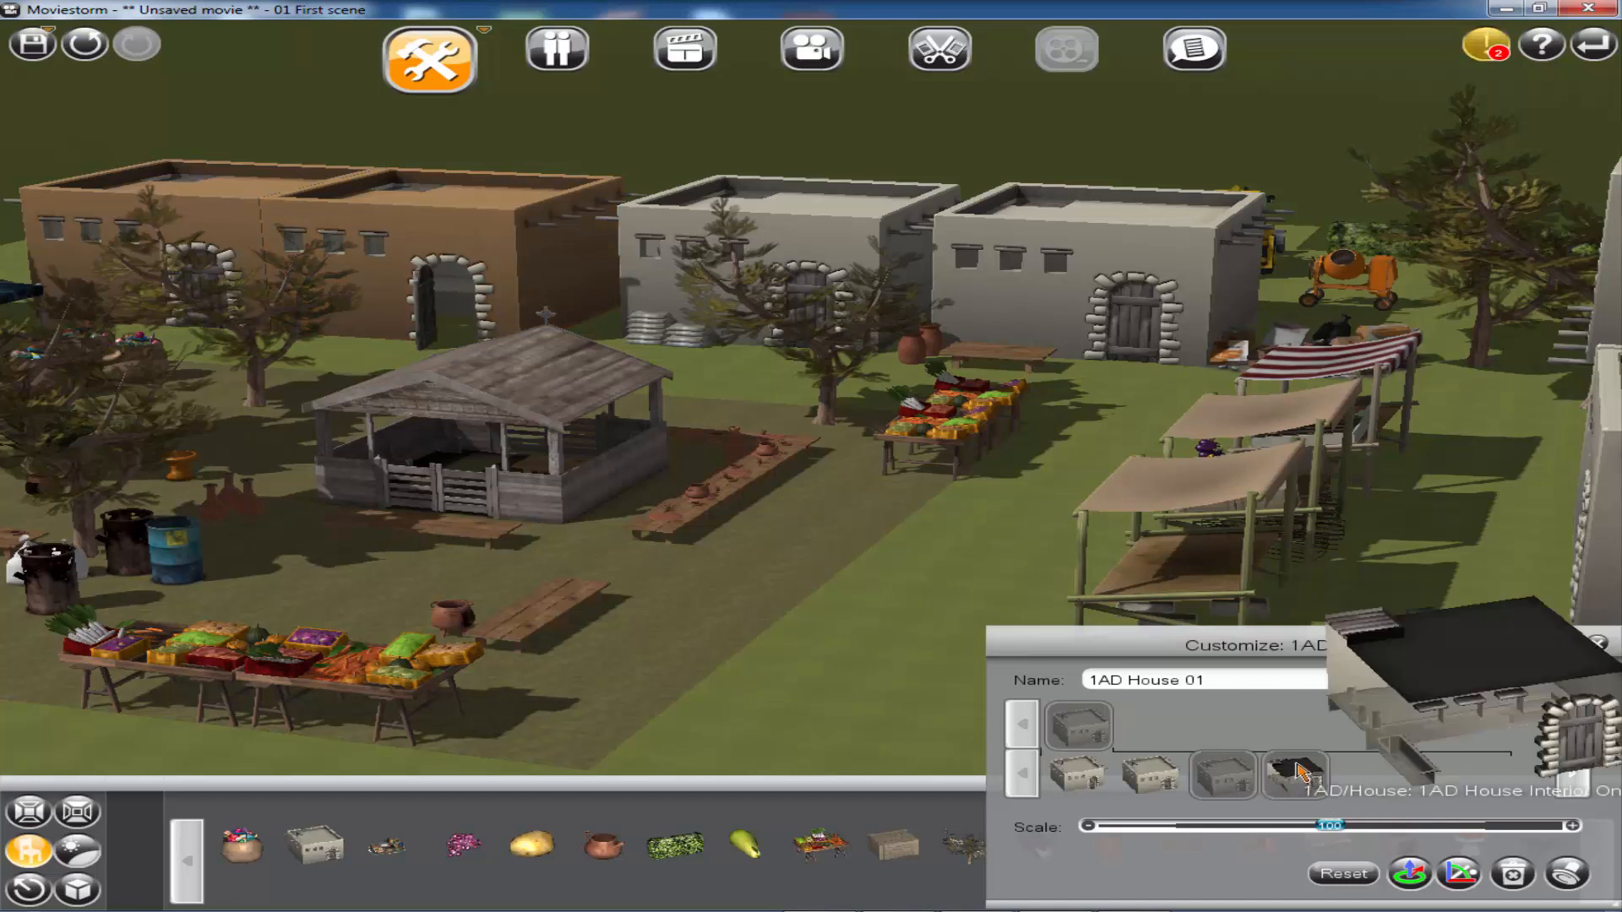
mouse_move(1157, 782)
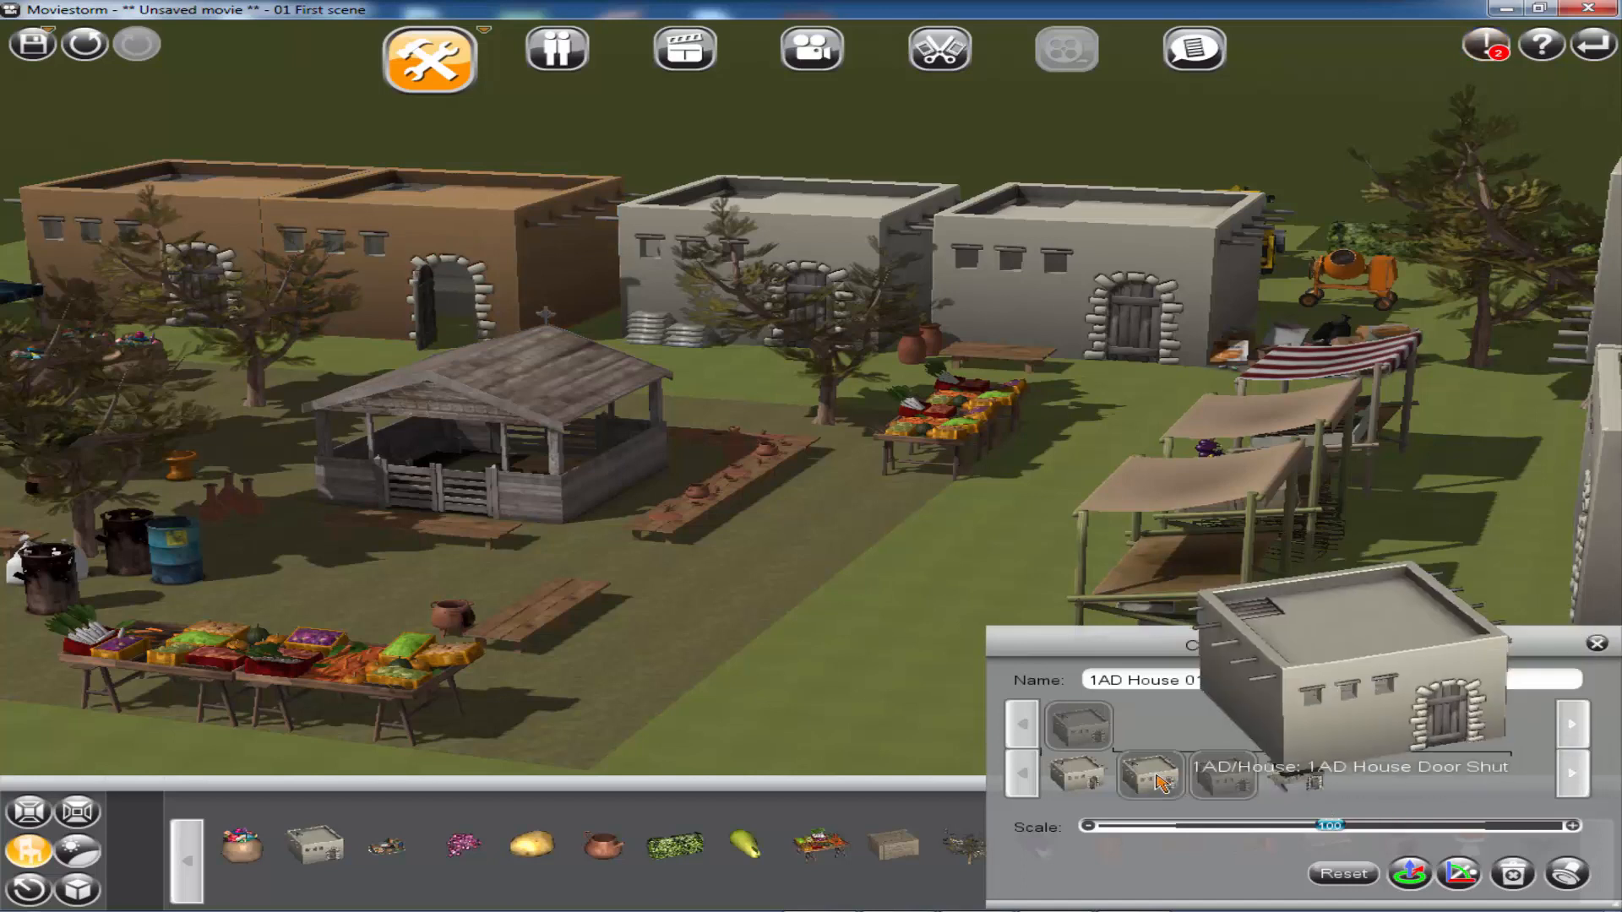
left_click(1060, 743)
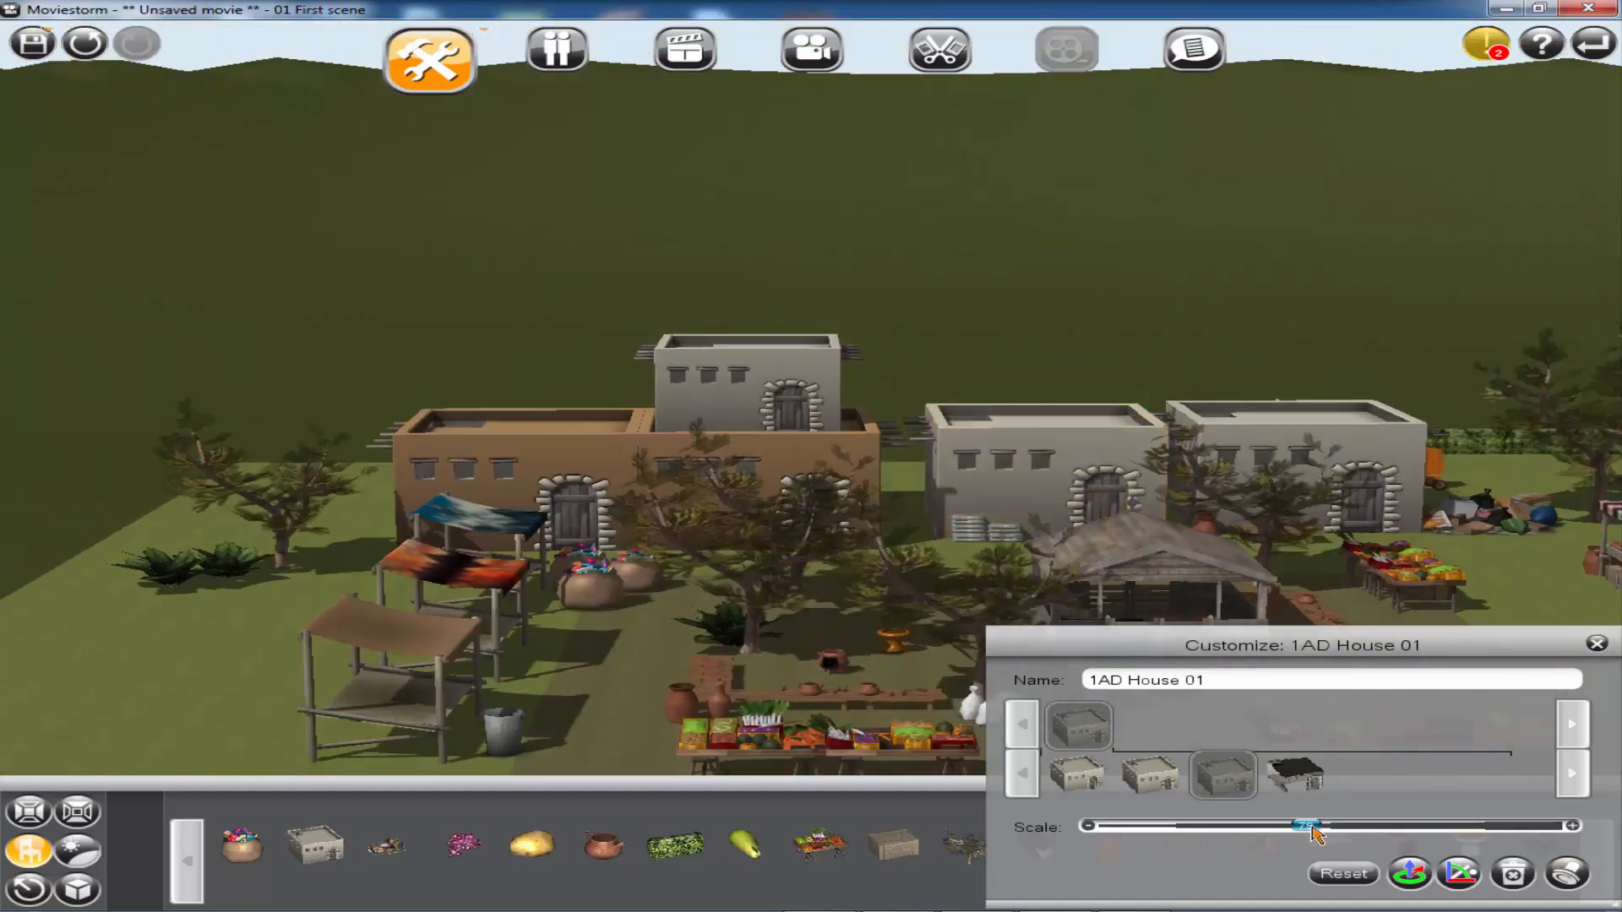
left_click_drag(1313, 830, 1314, 831)
left_click_drag(821, 400, 902, 452)
left_click(1597, 645)
right_click_drag(803, 422, 803, 498)
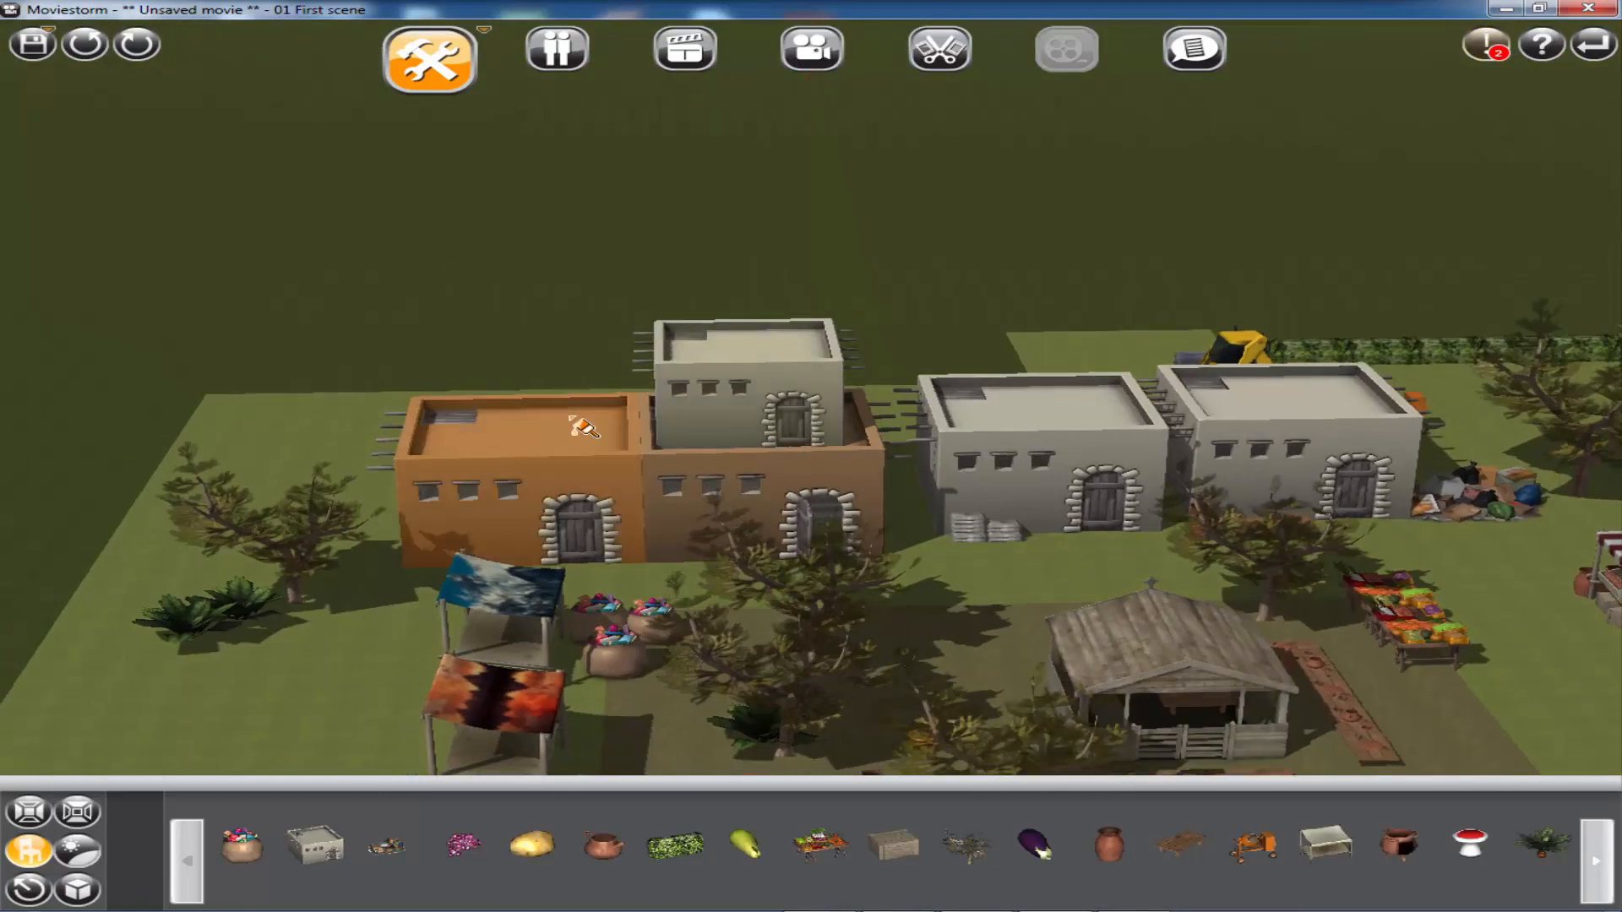
- Duplicate the closed-door brown house, place the copy on the outer side of the three stalls, and rotate it so its door faces them
left_click(580, 428)
scroll(325, 628, "down", 5)
left_click(351, 459)
left_click(1410, 874)
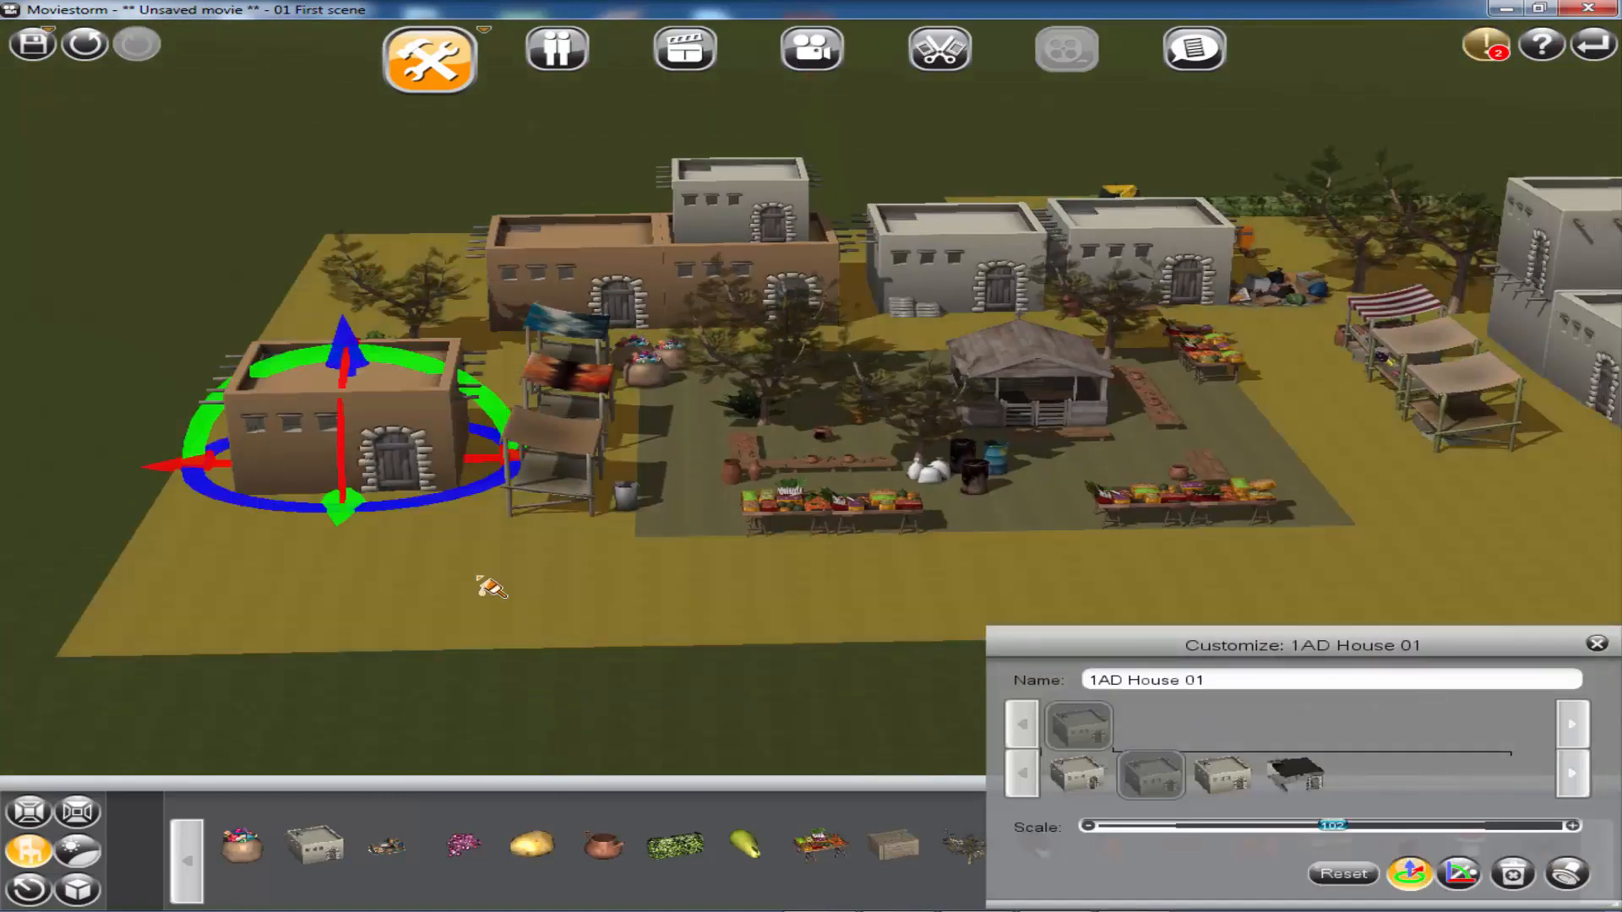
left_click_drag(371, 512, 598, 455)
left_click_drag(597, 455, 589, 460)
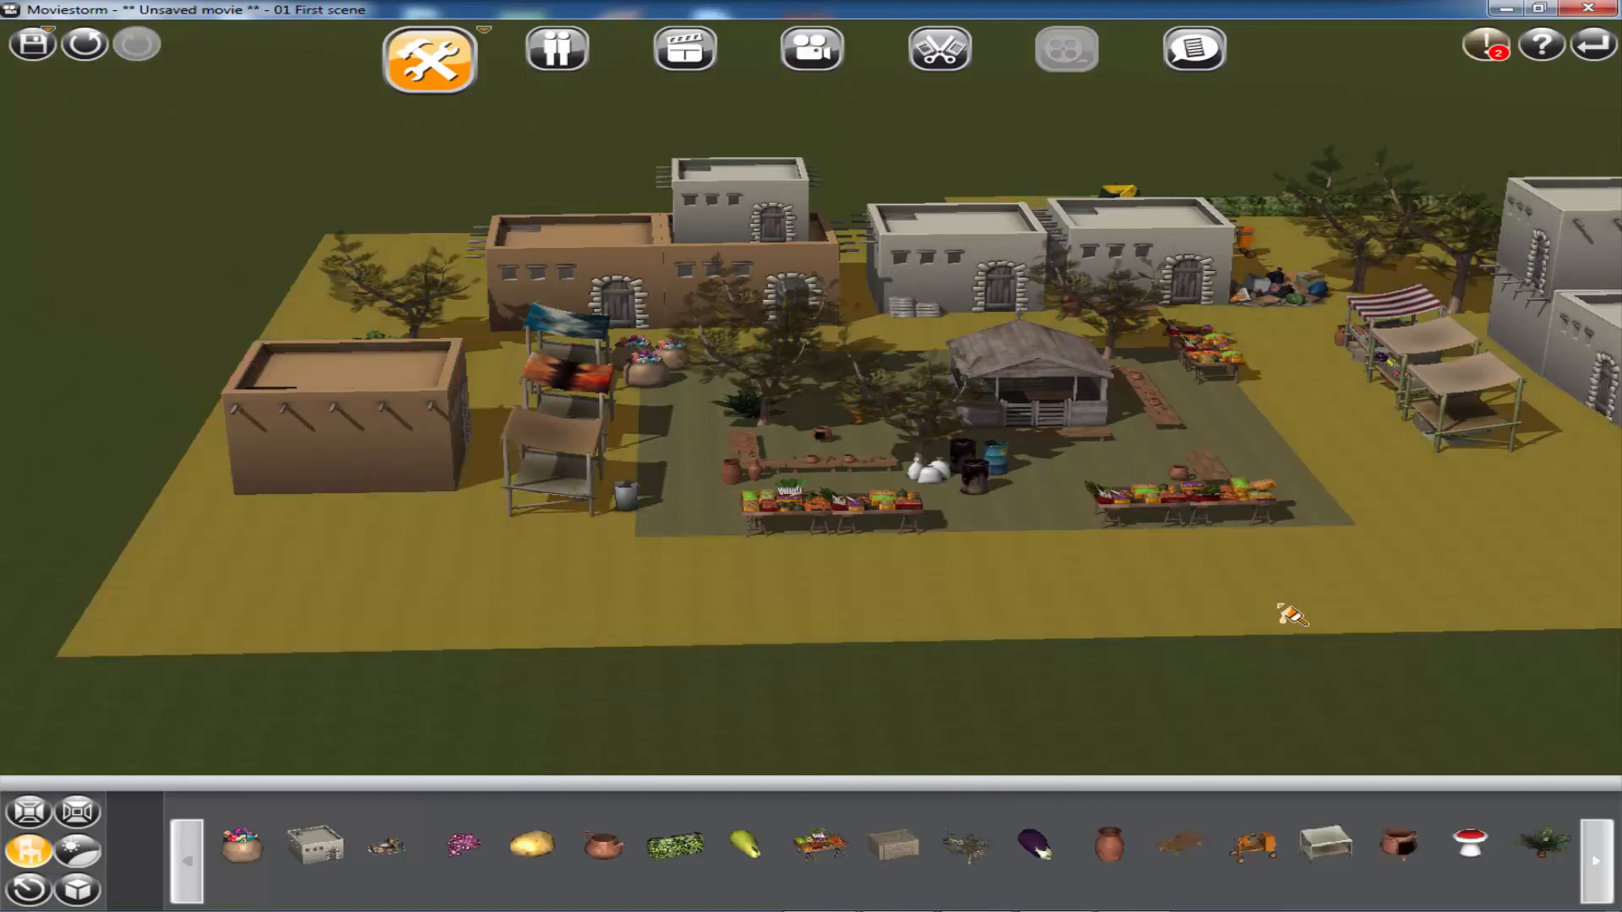
- Inspect the layout of houses, stalls, trees and litter around the market square from several angles
right_click_drag(1463, 567, 1191, 609)
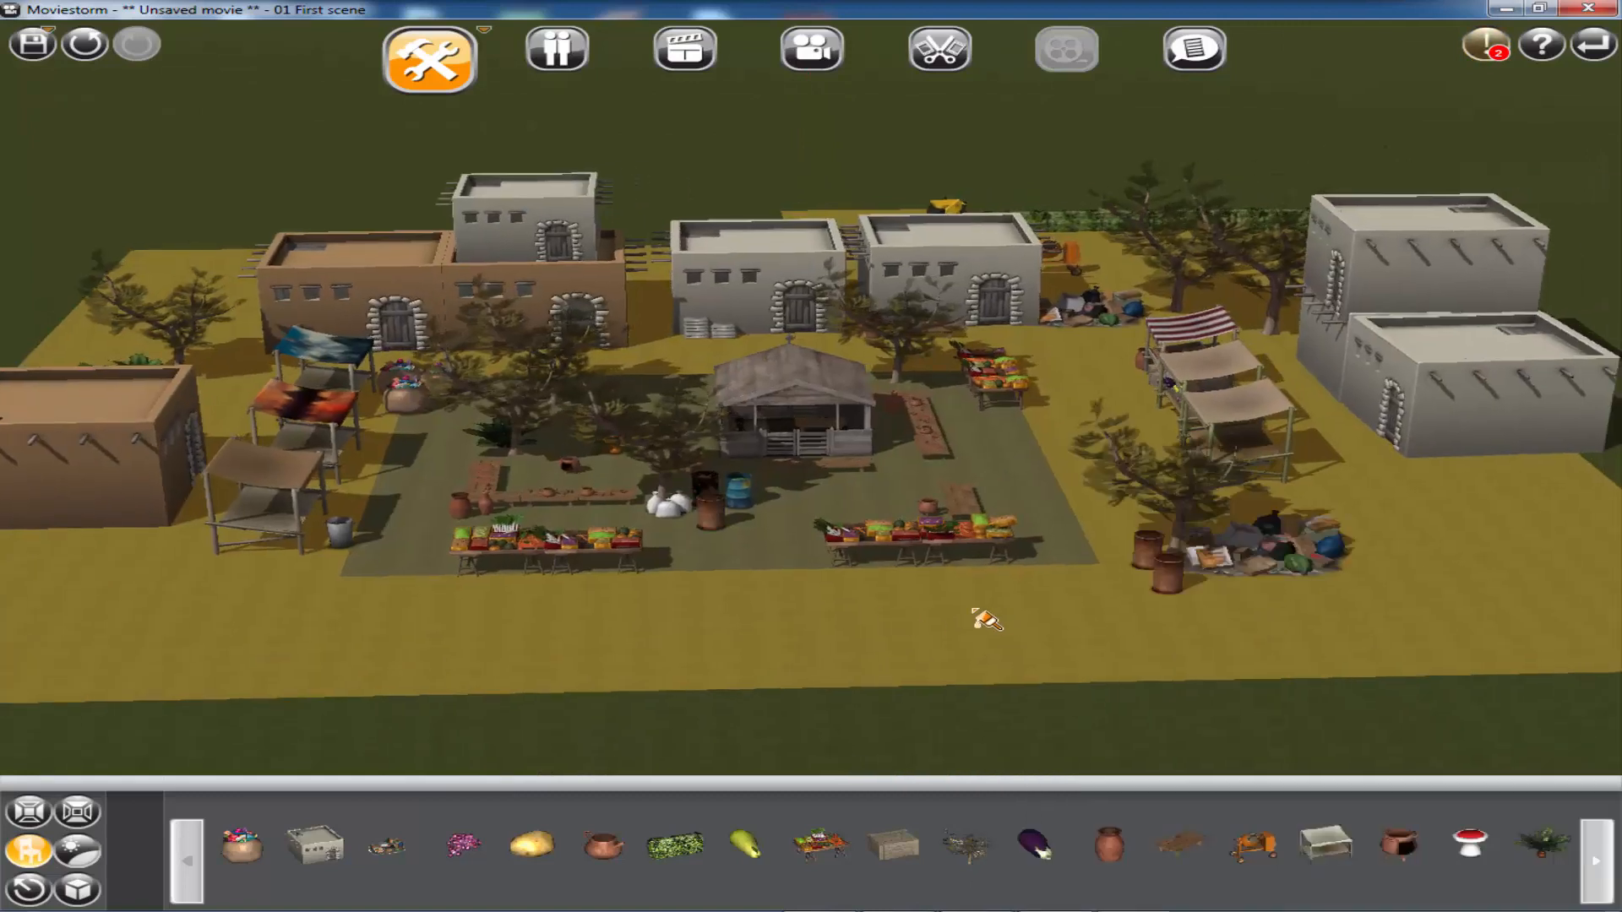
right_click_drag(989, 615, 944, 593)
scroll(1028, 688, "up", 5)
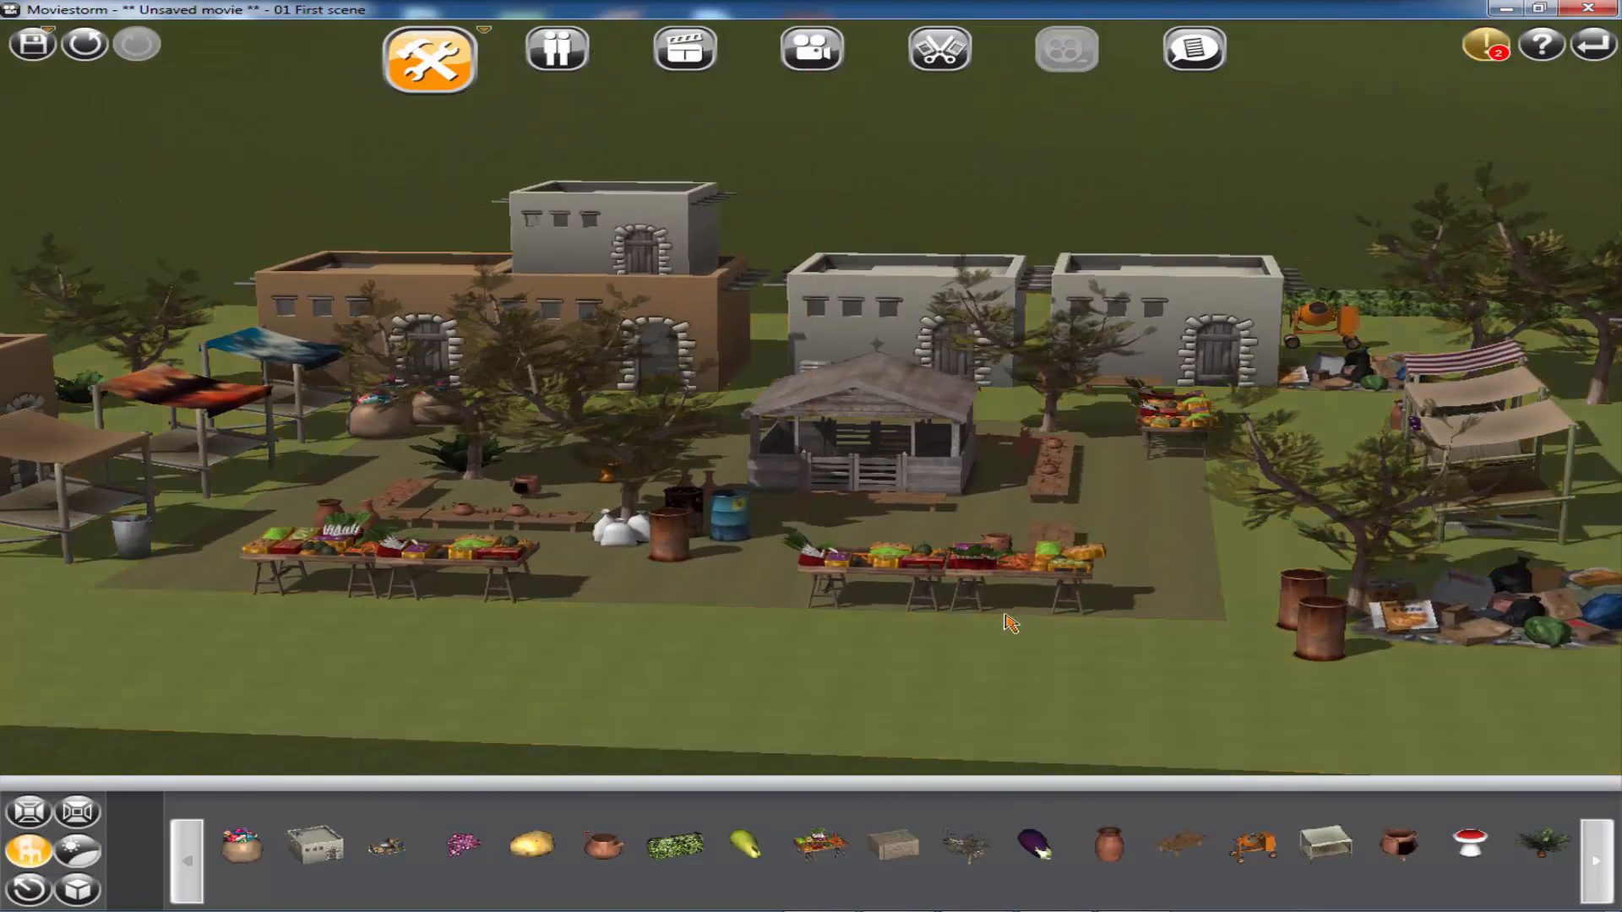
scroll(1024, 628, "down", 2)
right_click_drag(1024, 628, 1025, 649)
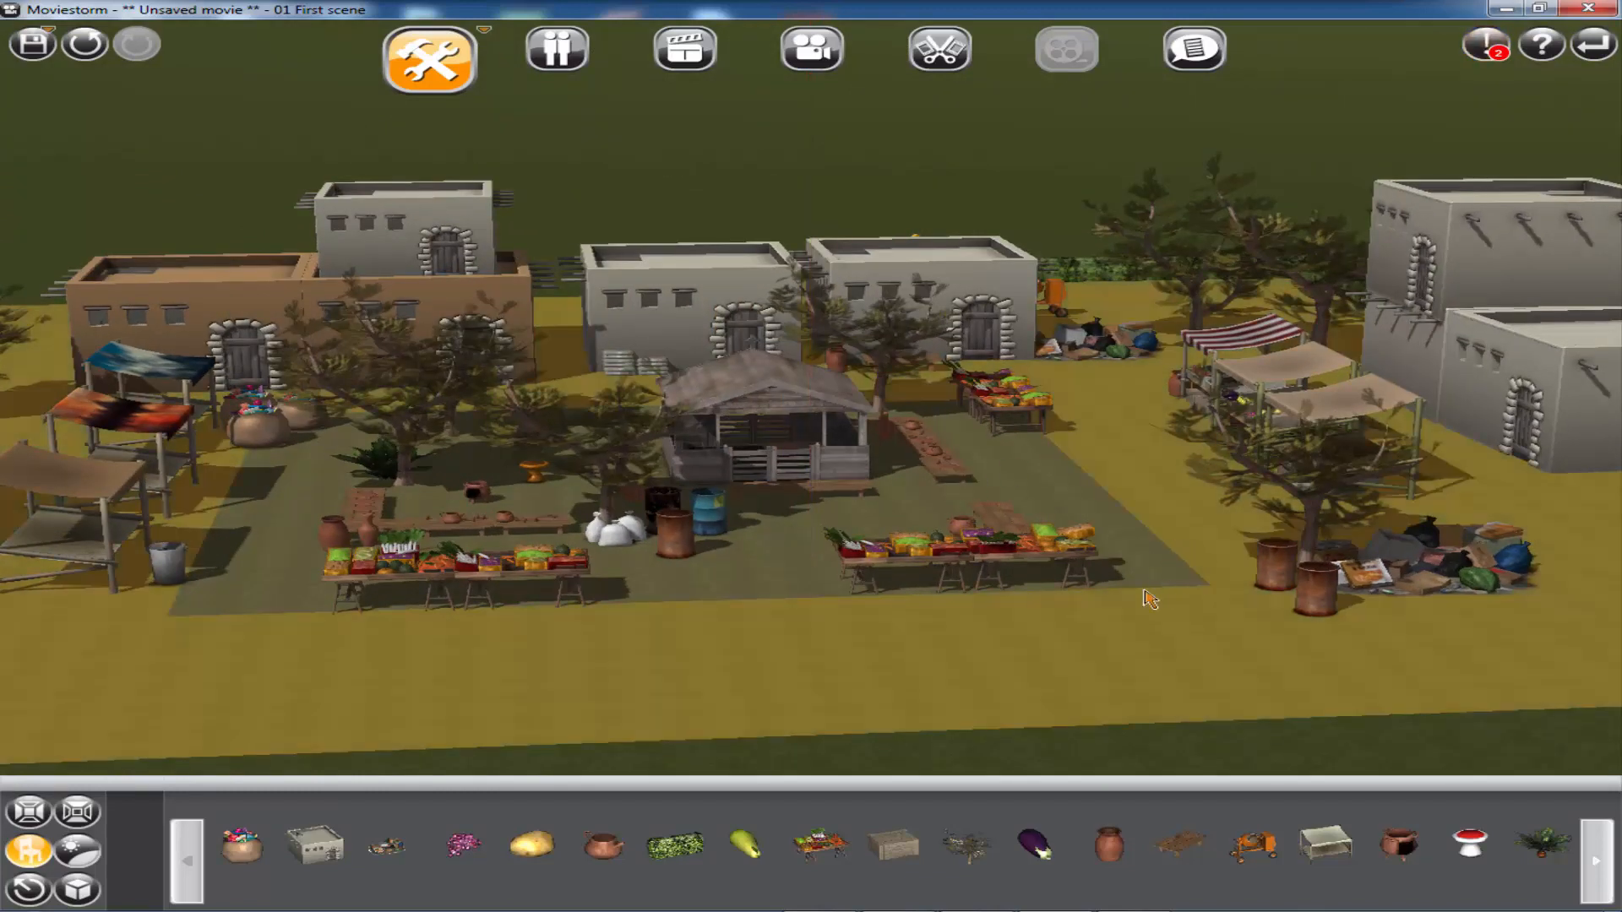
right_click_drag(941, 610, 1084, 605)
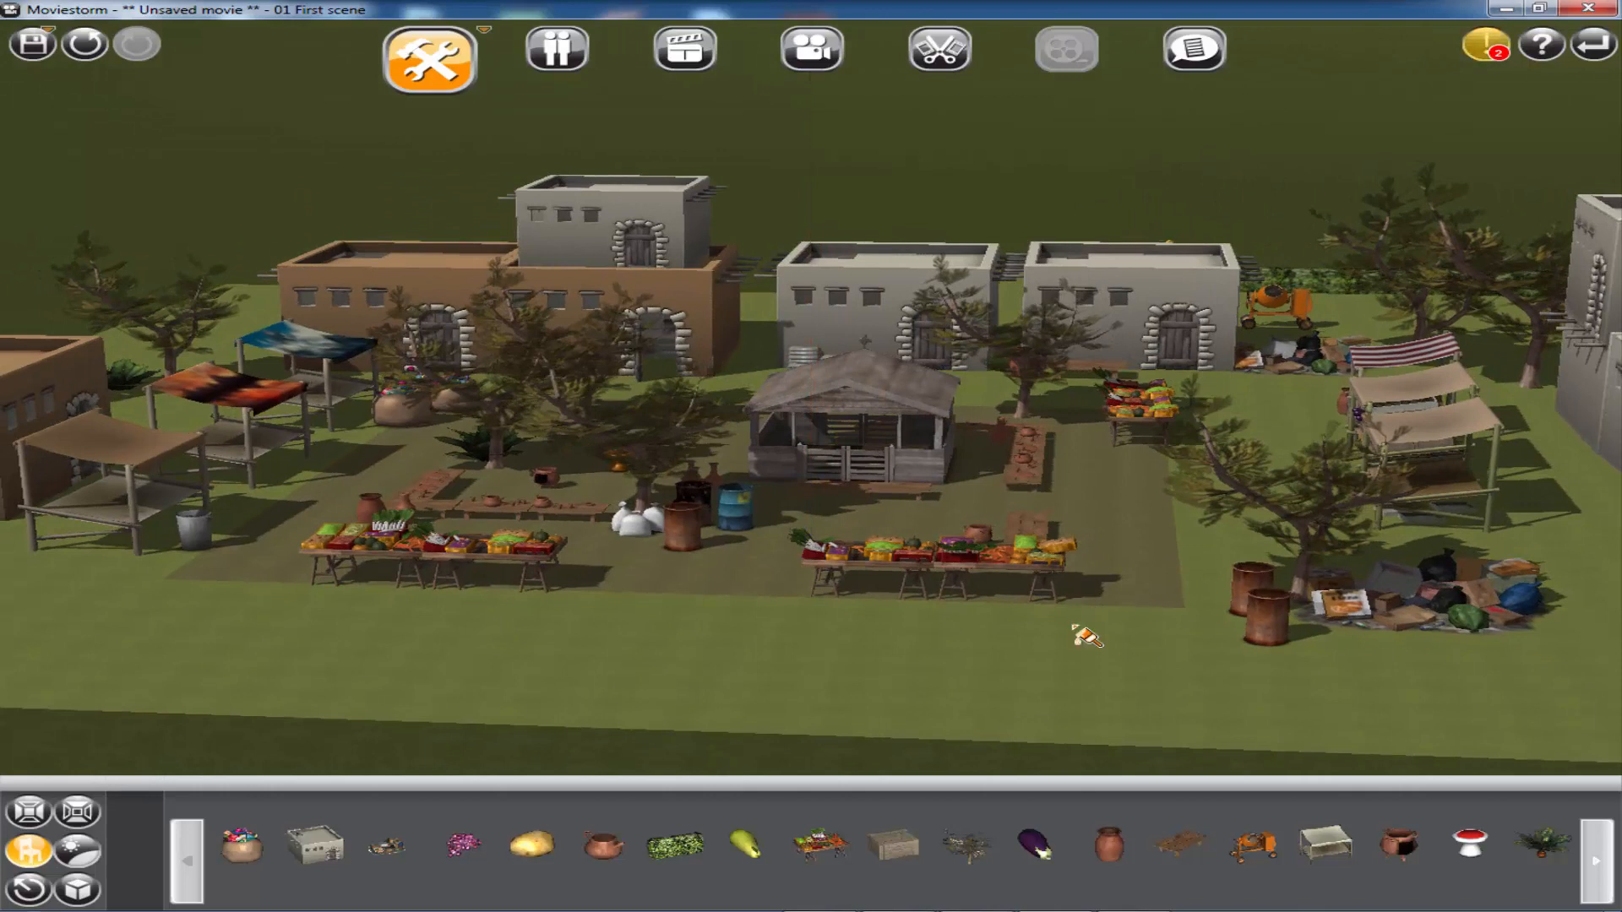
mouse_move(1083, 636)
left_mouse_down()
mouse_move(1137, 644)
mouse_move(1182, 695)
left_mouse_up()
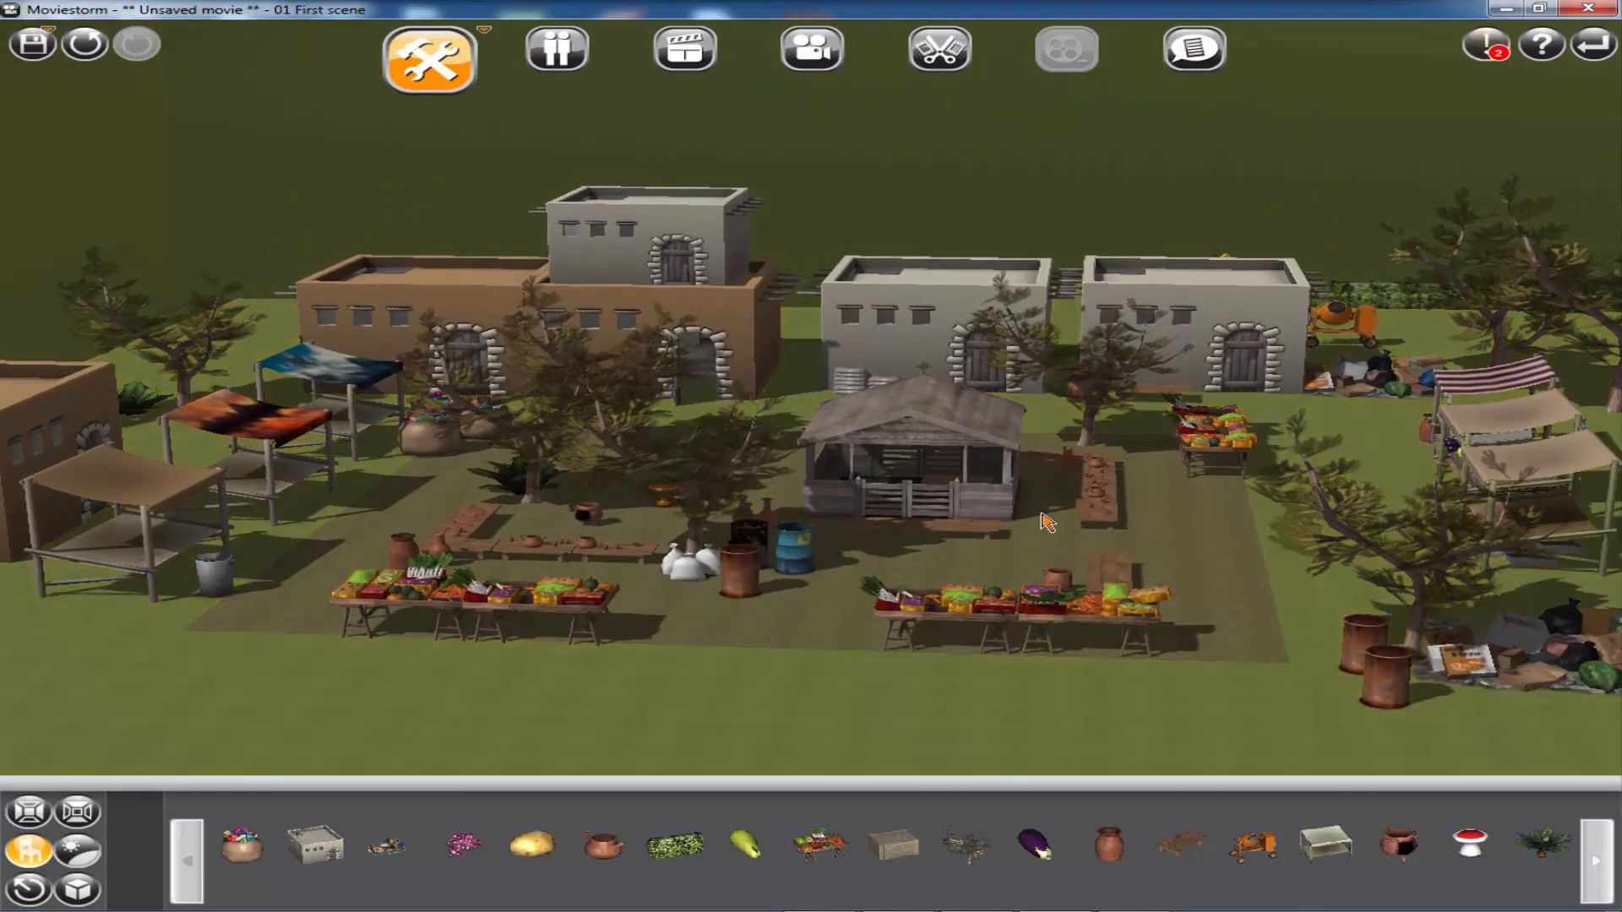
right_click_drag(1014, 718, 1061, 790)
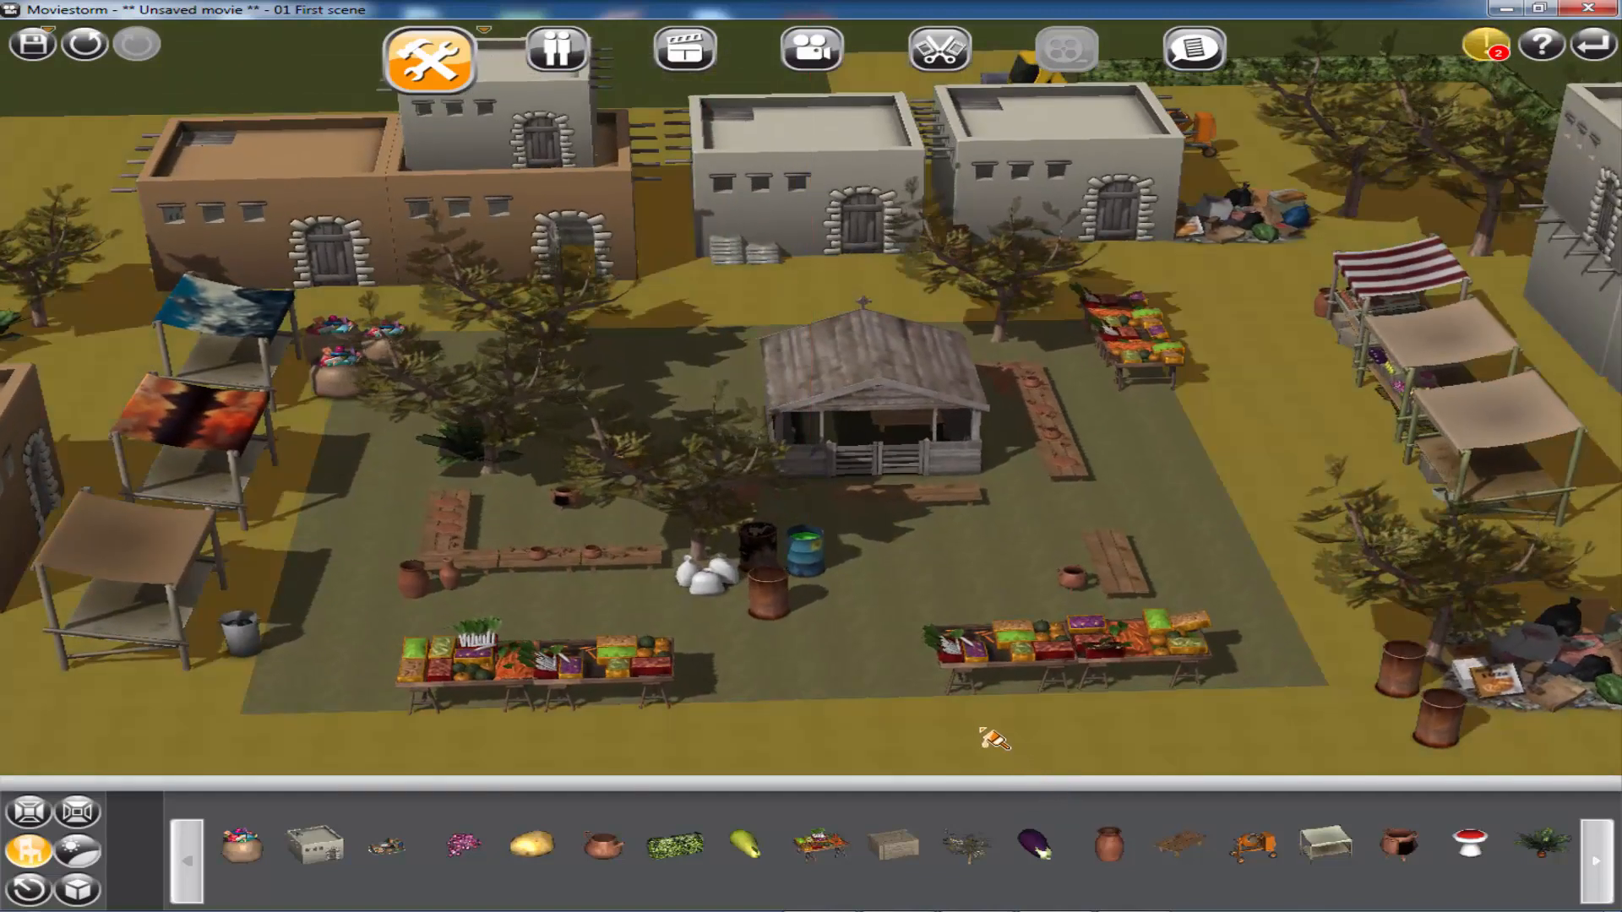
right_click_drag(993, 736, 970, 698)
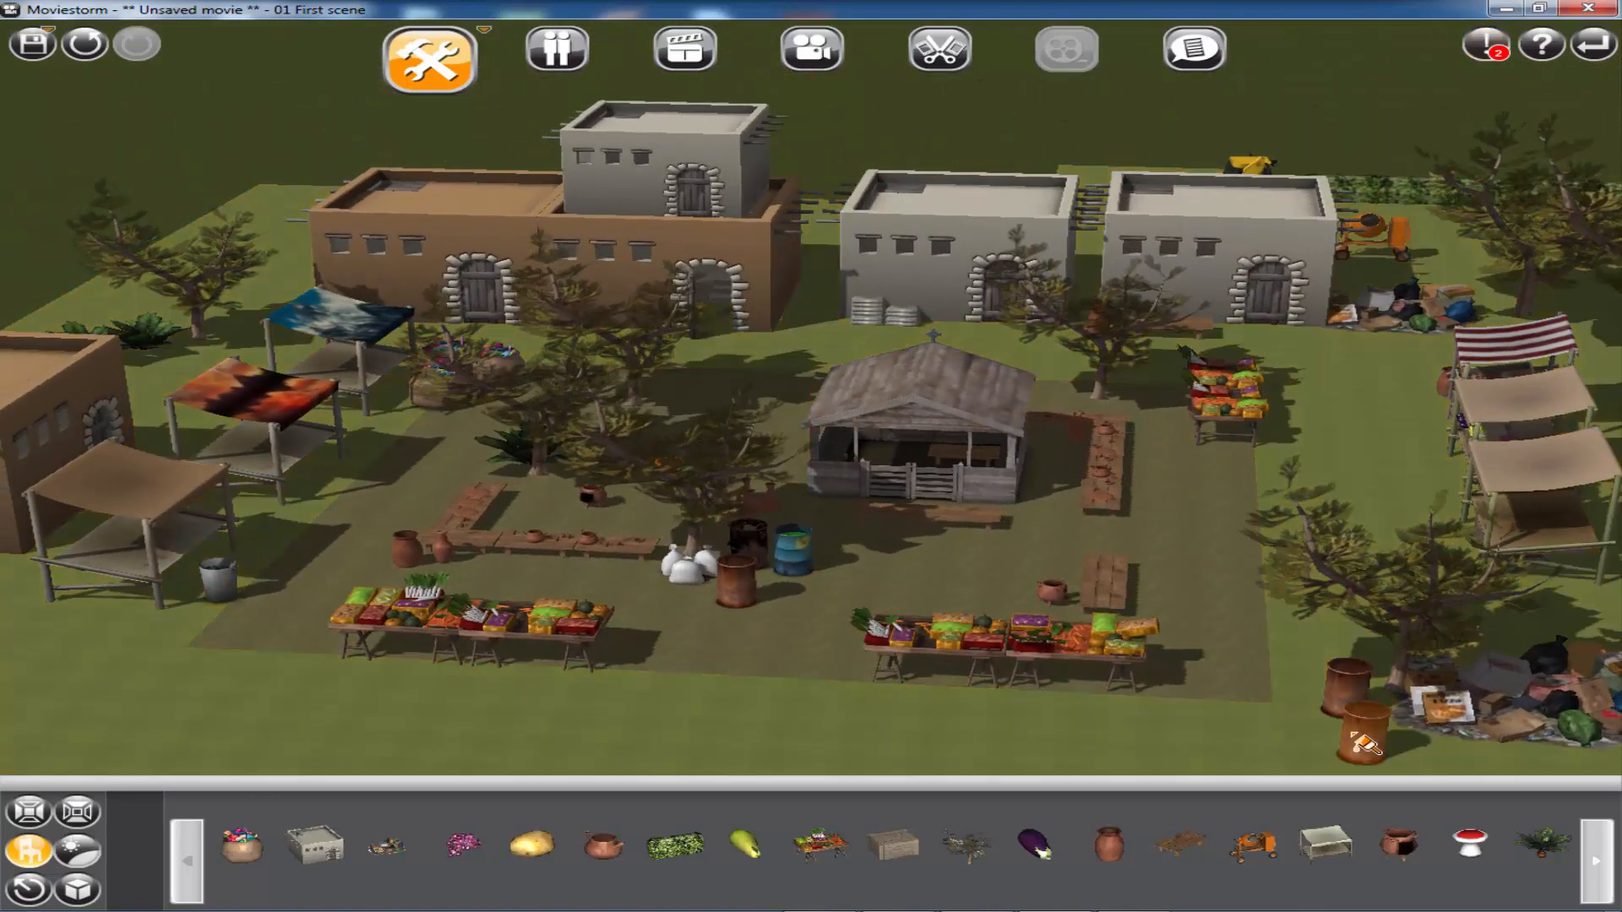
right_click_drag(1337, 741, 1208, 752)
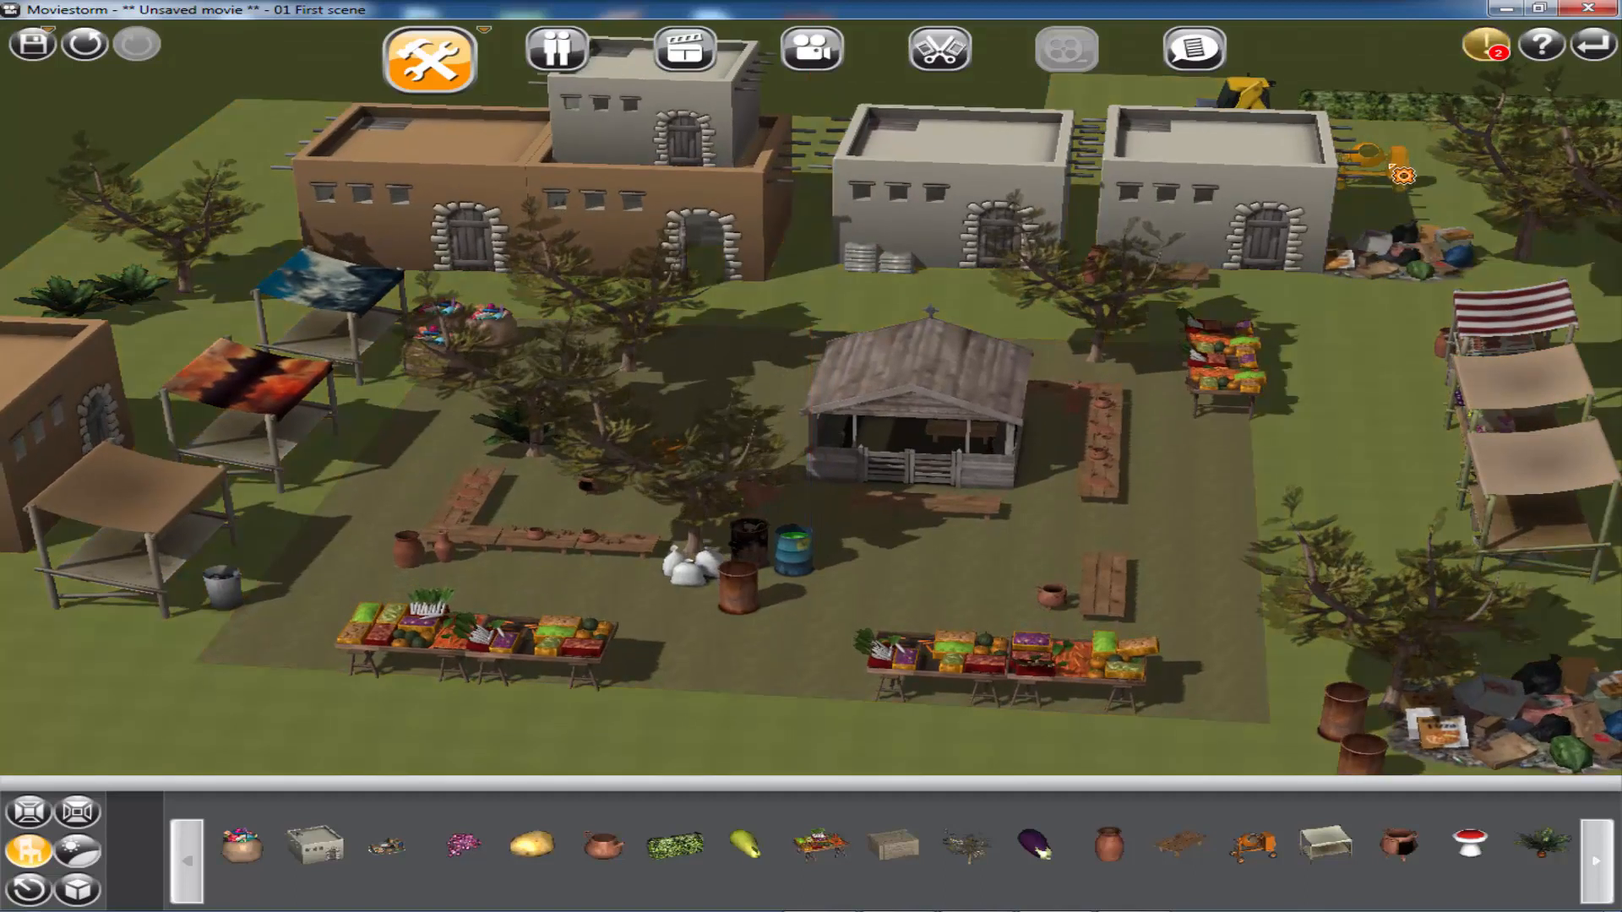
- Nudge Trashcan_External_01_Open_Dirty slightly outward beside the tan-canopy stall, keeping its default variant and scale
right_click_drag(537, 444, 535, 457)
right_click_drag(354, 603, 288, 594)
left_click(182, 640)
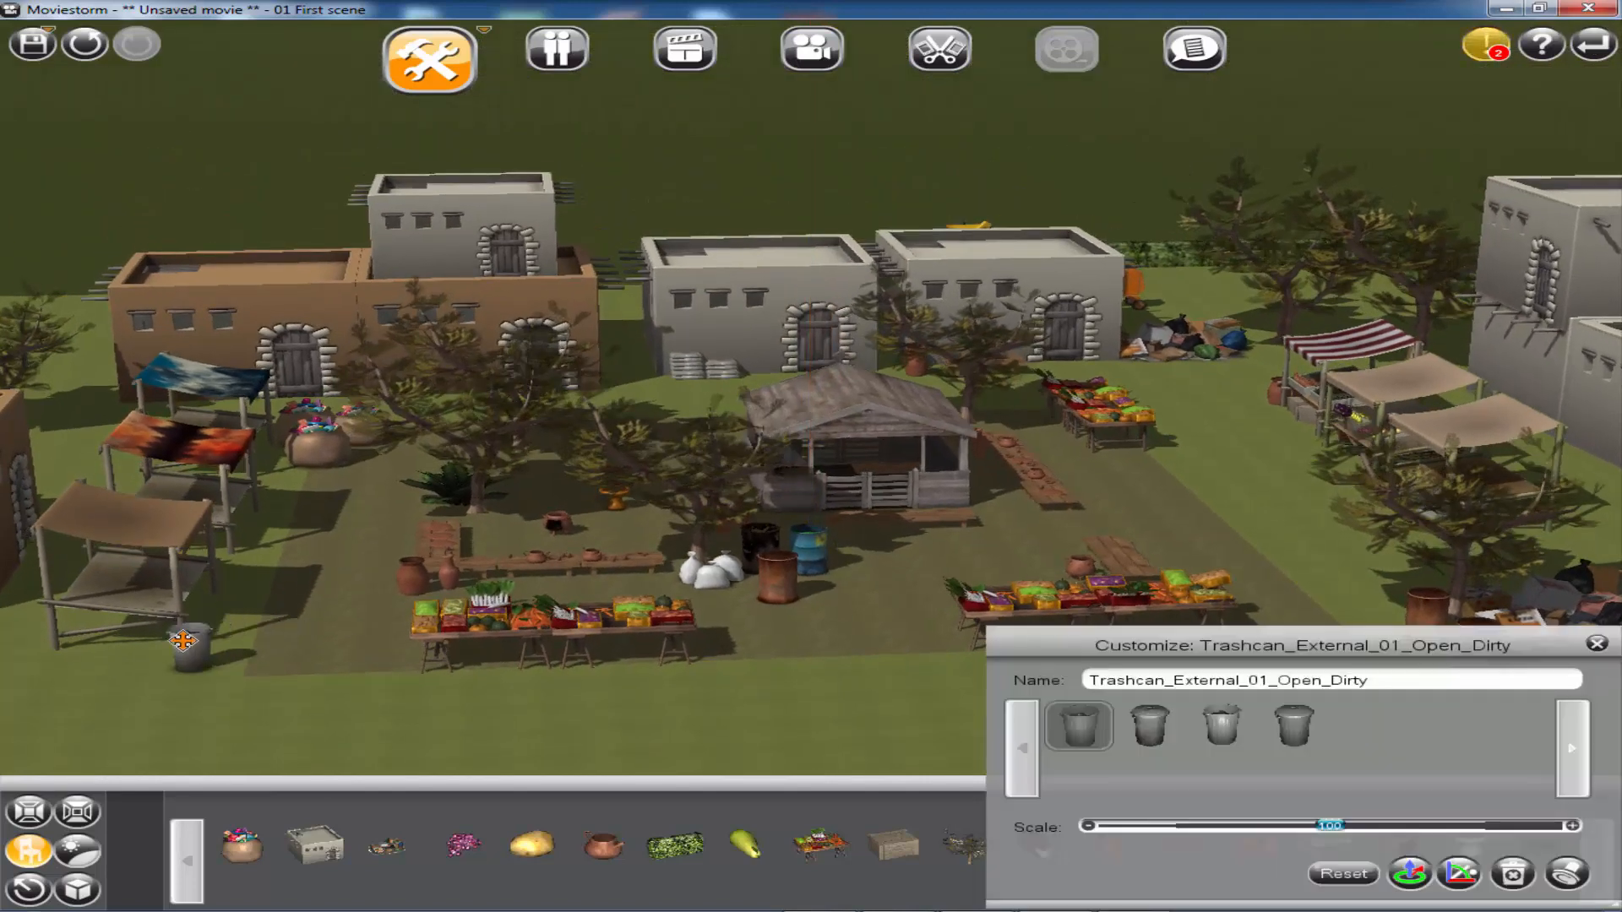
left_click(1597, 645)
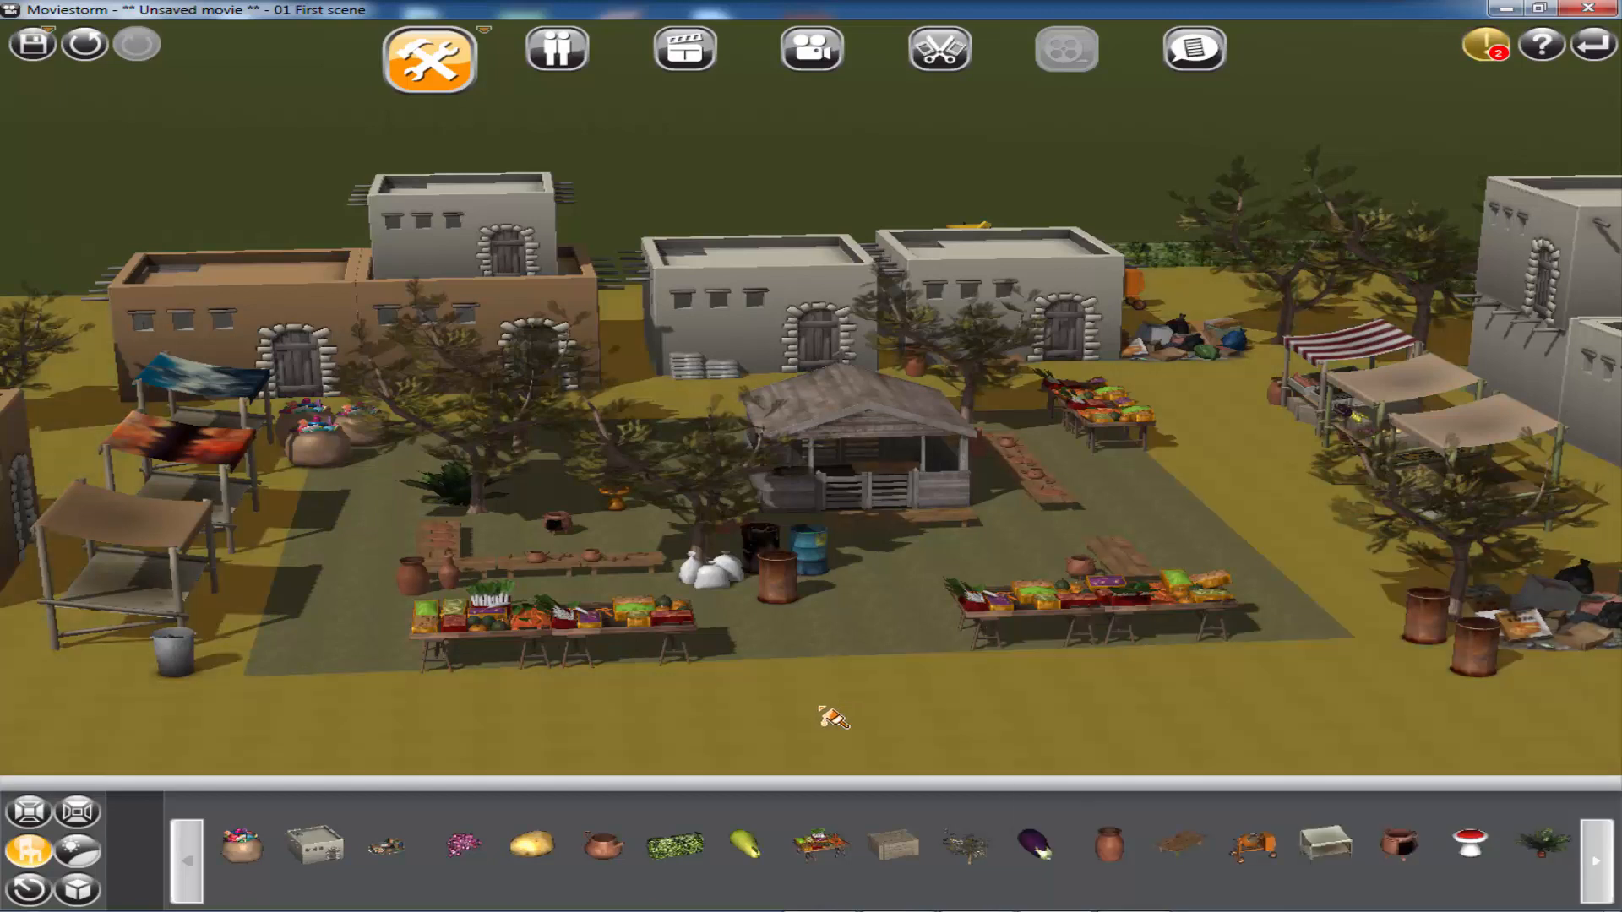
right_click_drag(879, 692, 907, 667)
scroll(901, 702, "up", 2)
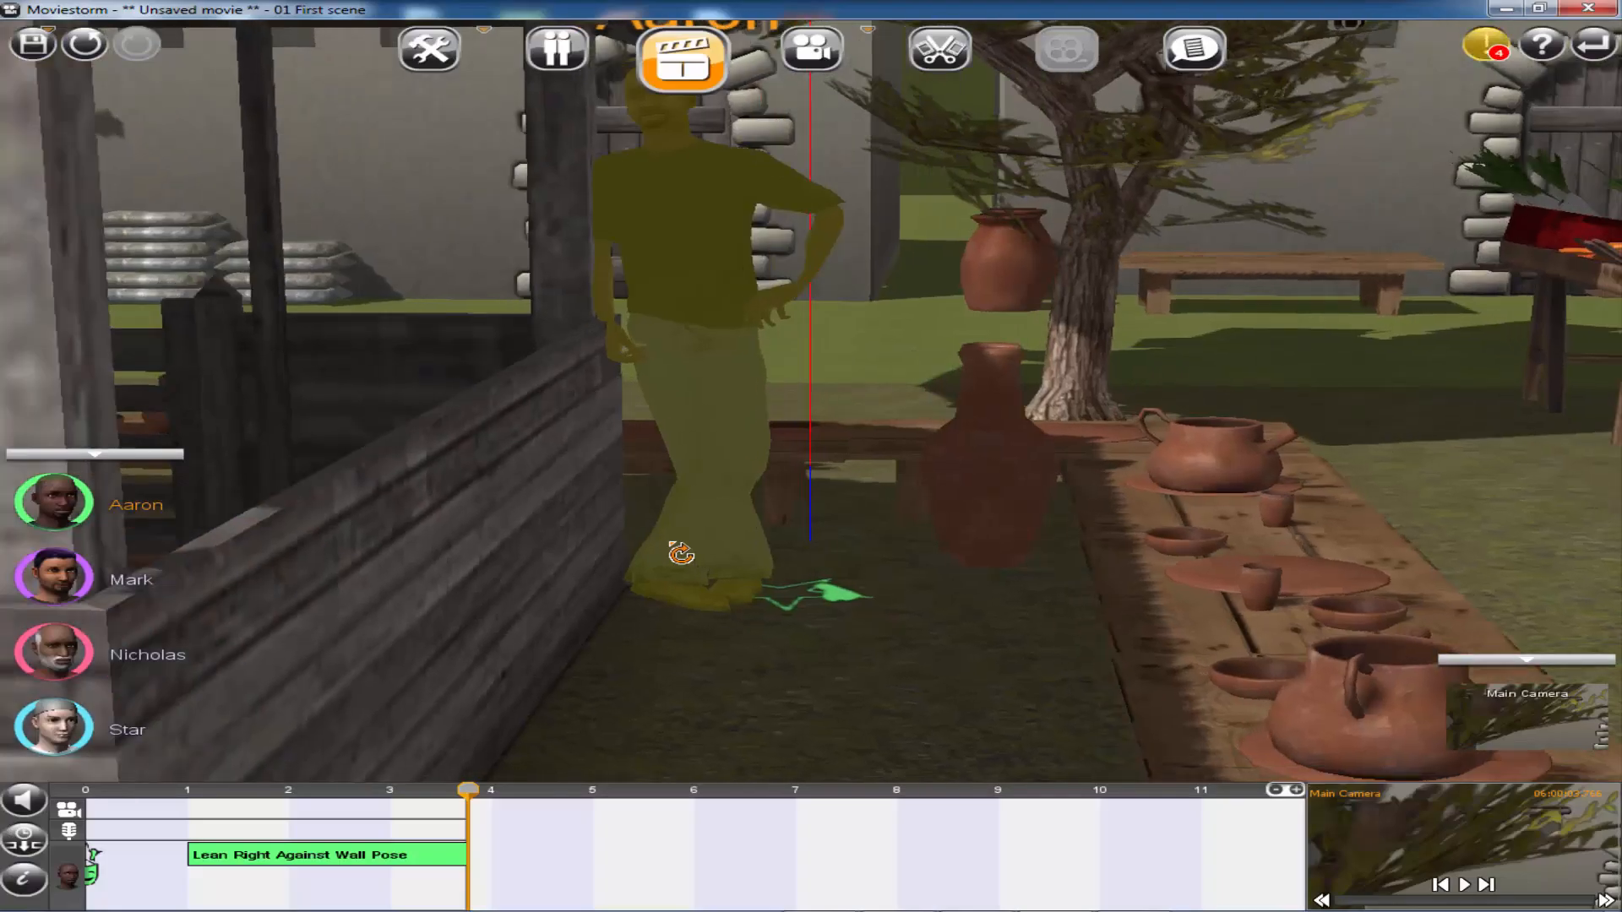
- Shift the character in the Lean Right Against Wall Pose slightly along the wooden shed's side wall, toward the pottery table
right_click_drag(670, 544, 646, 581)
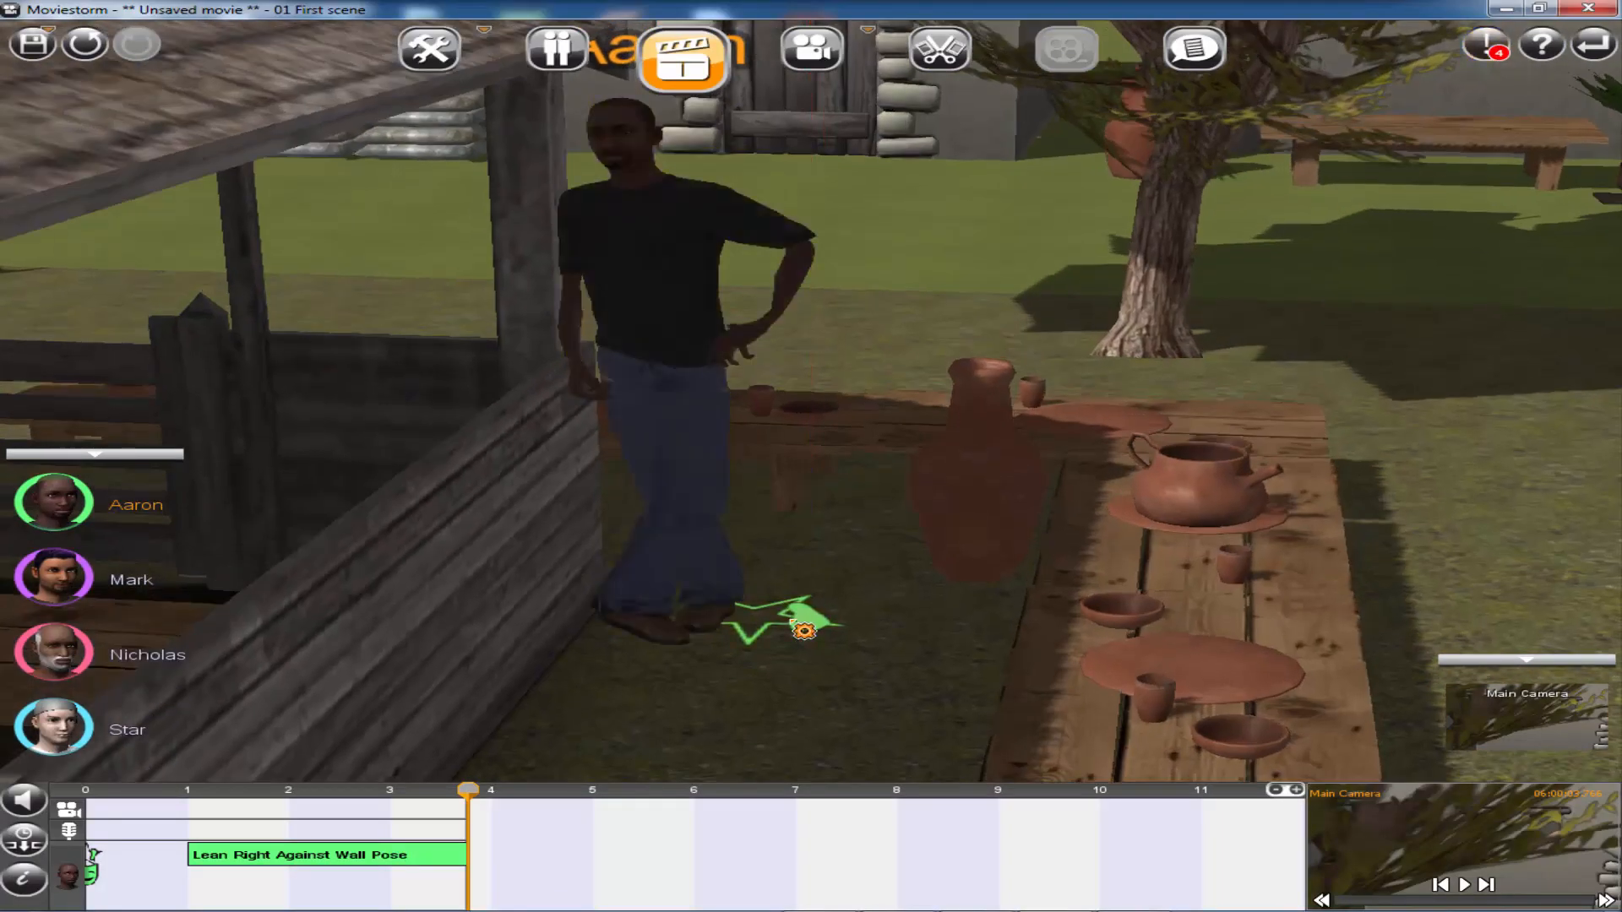
left_click_drag(793, 618, 805, 624)
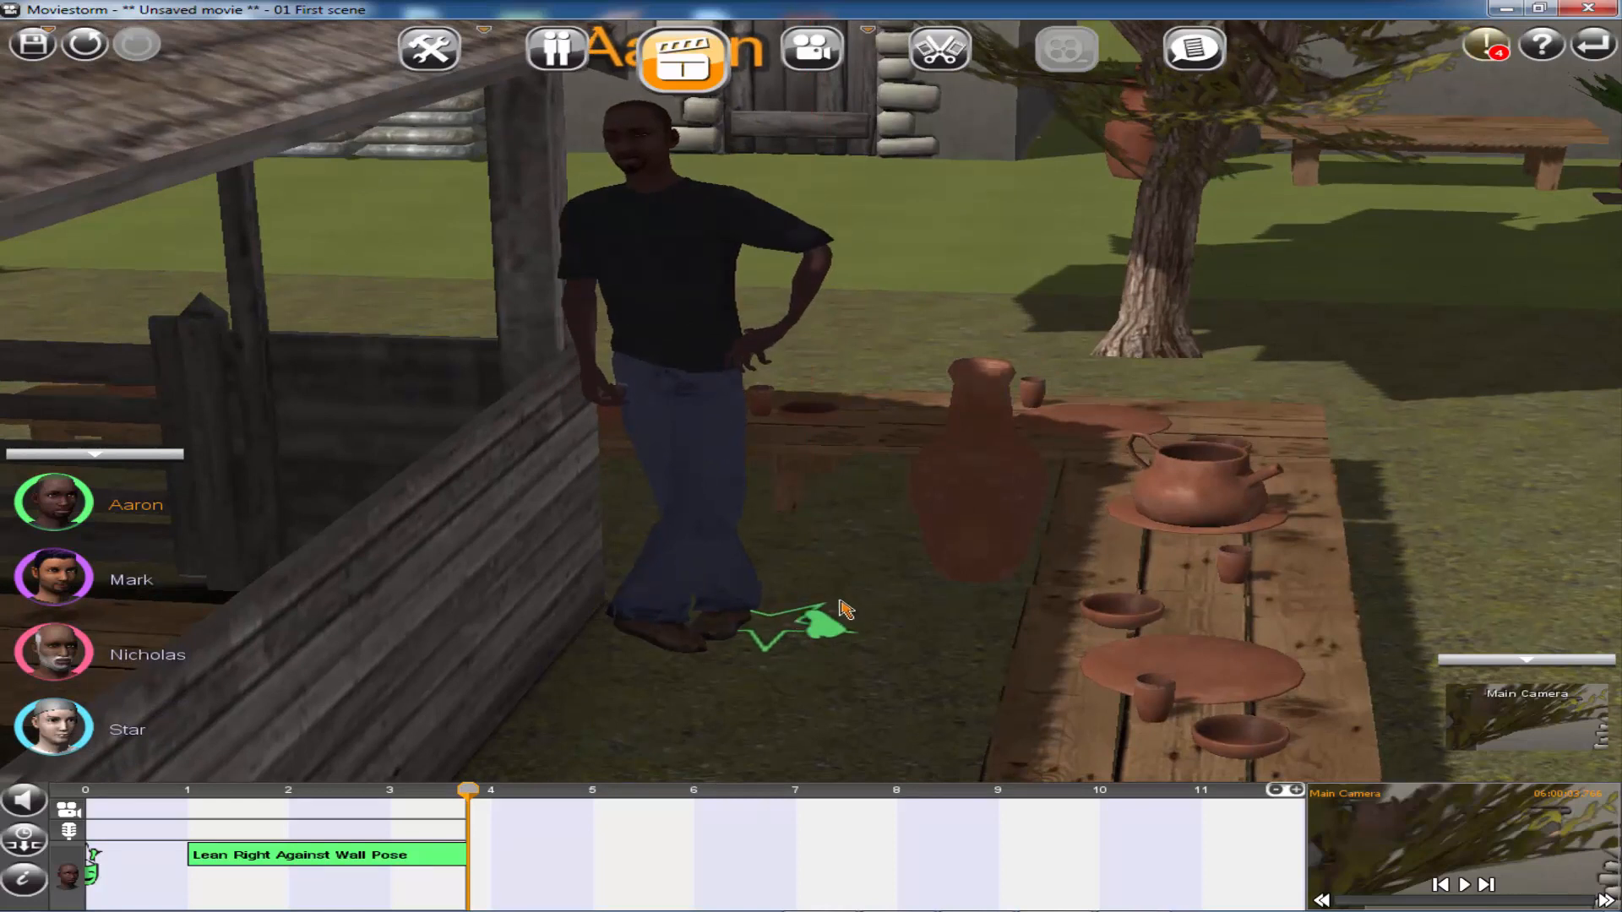
scroll(845, 609, "down", 10)
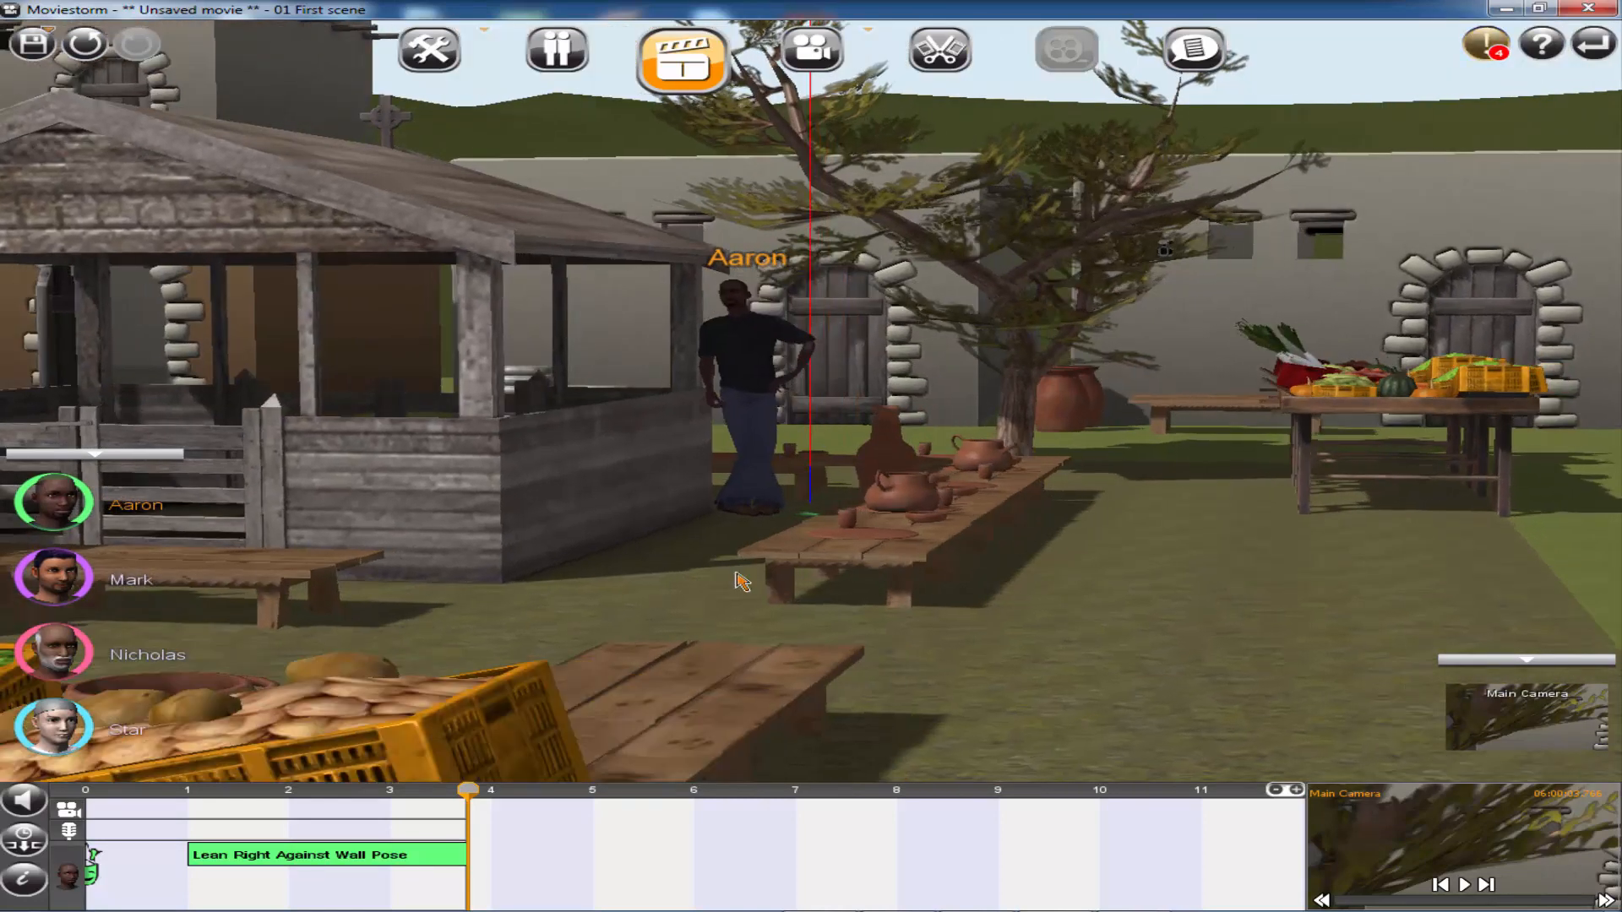
- Make the character in the green sweatshirt walk from the first vegetable stall to behind the white-shirted character's stall
scroll(782, 608, "down", 3)
scroll(828, 615, "down", 2)
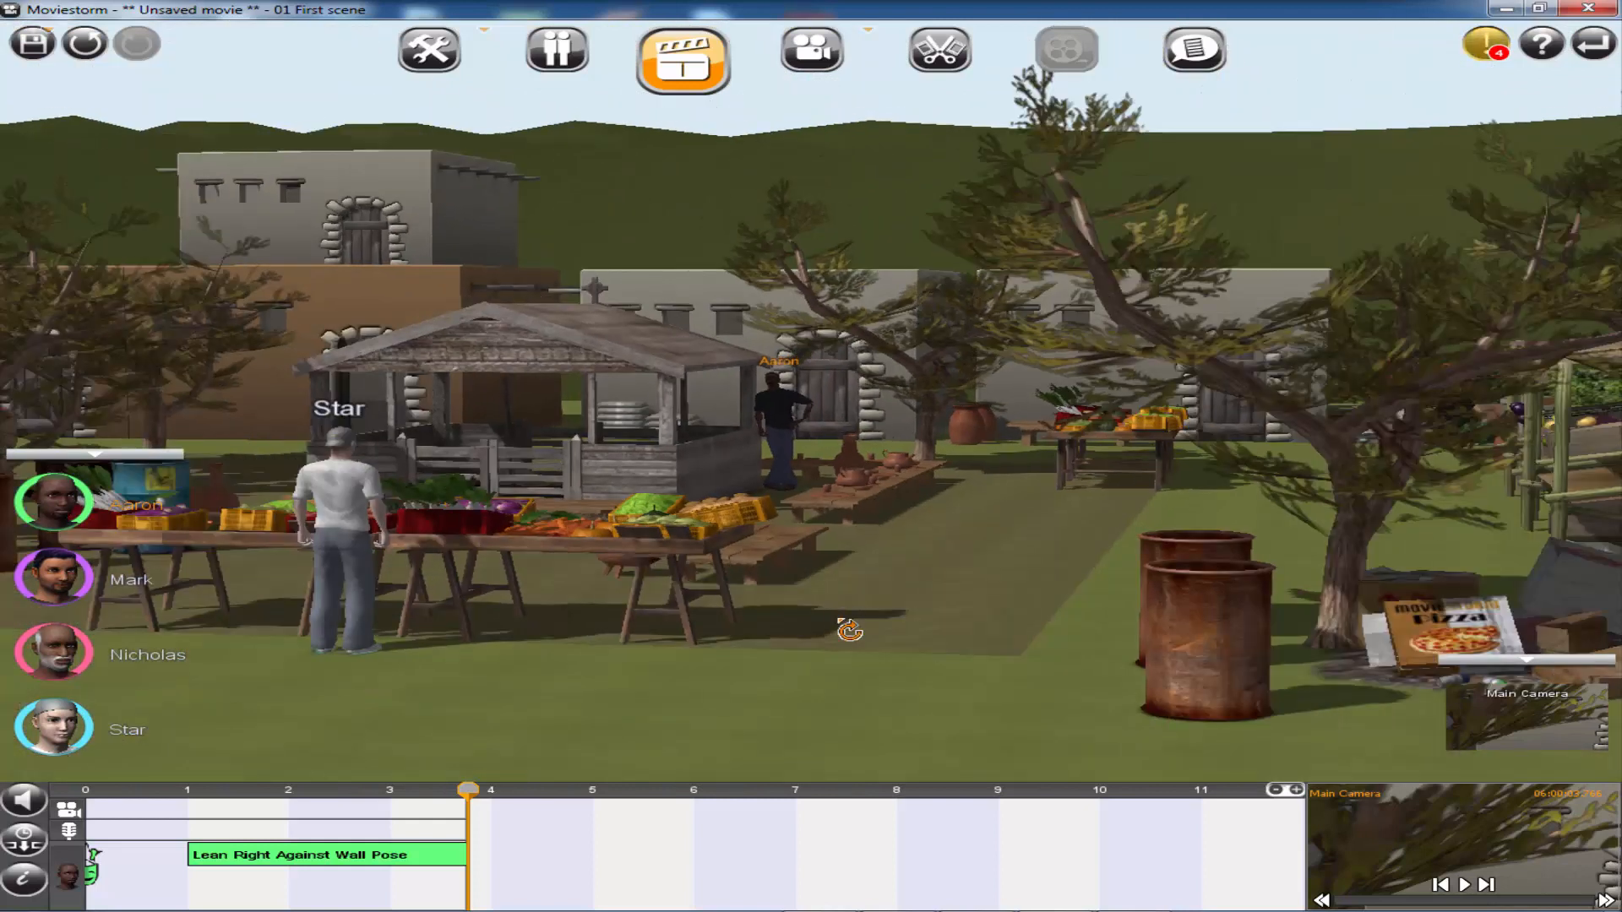
right_click_drag(849, 630, 882, 646)
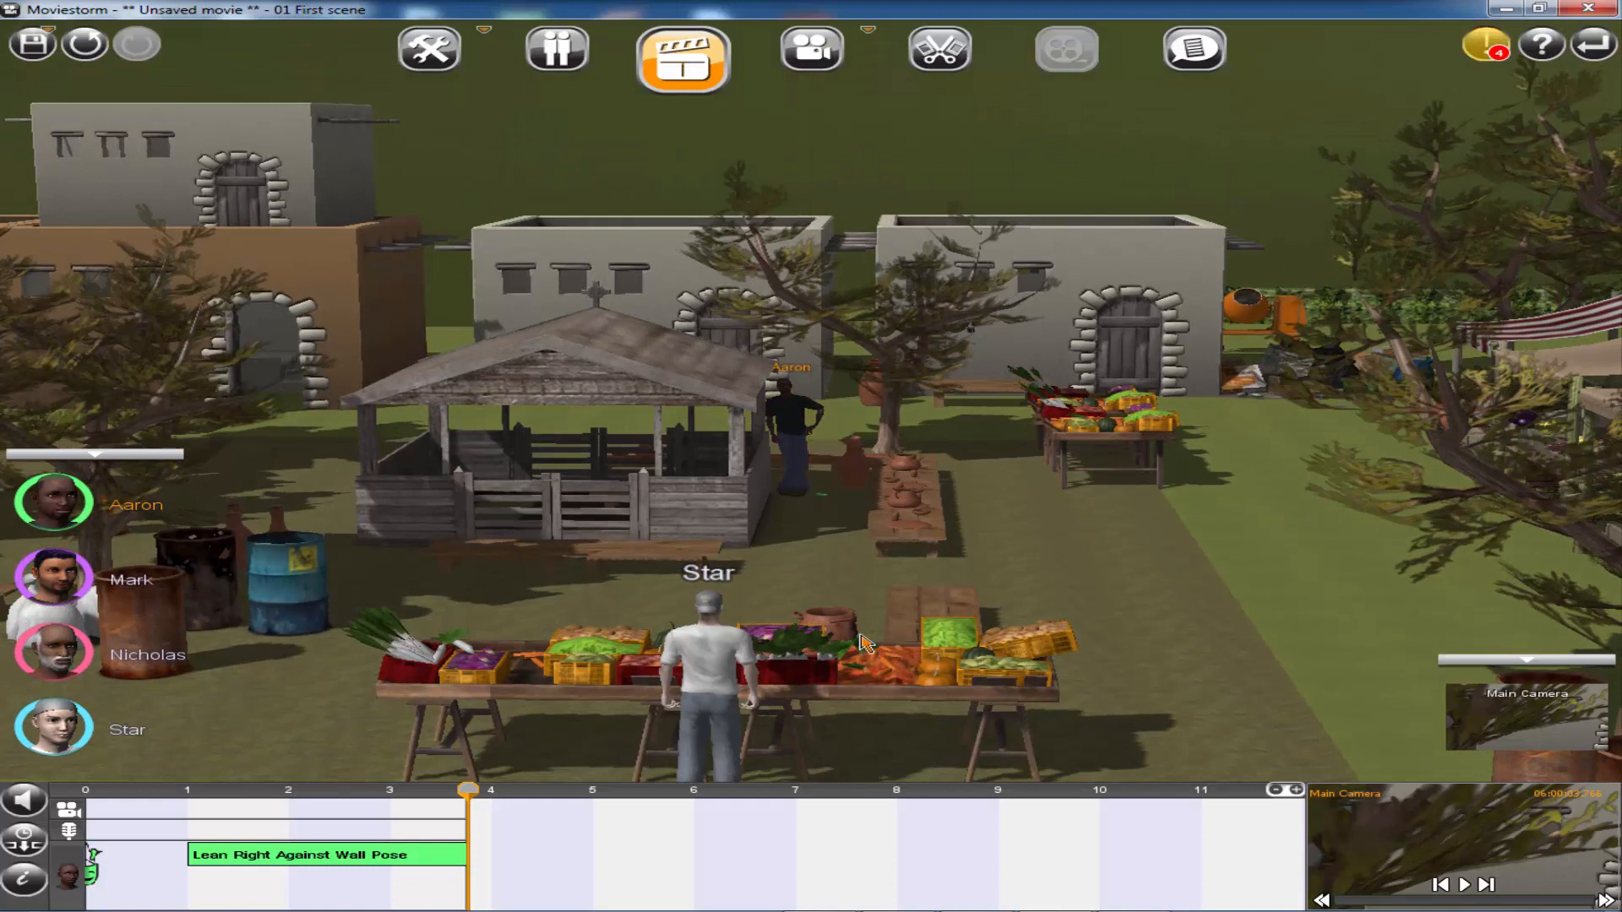
left_click_drag(497, 589, 625, 557)
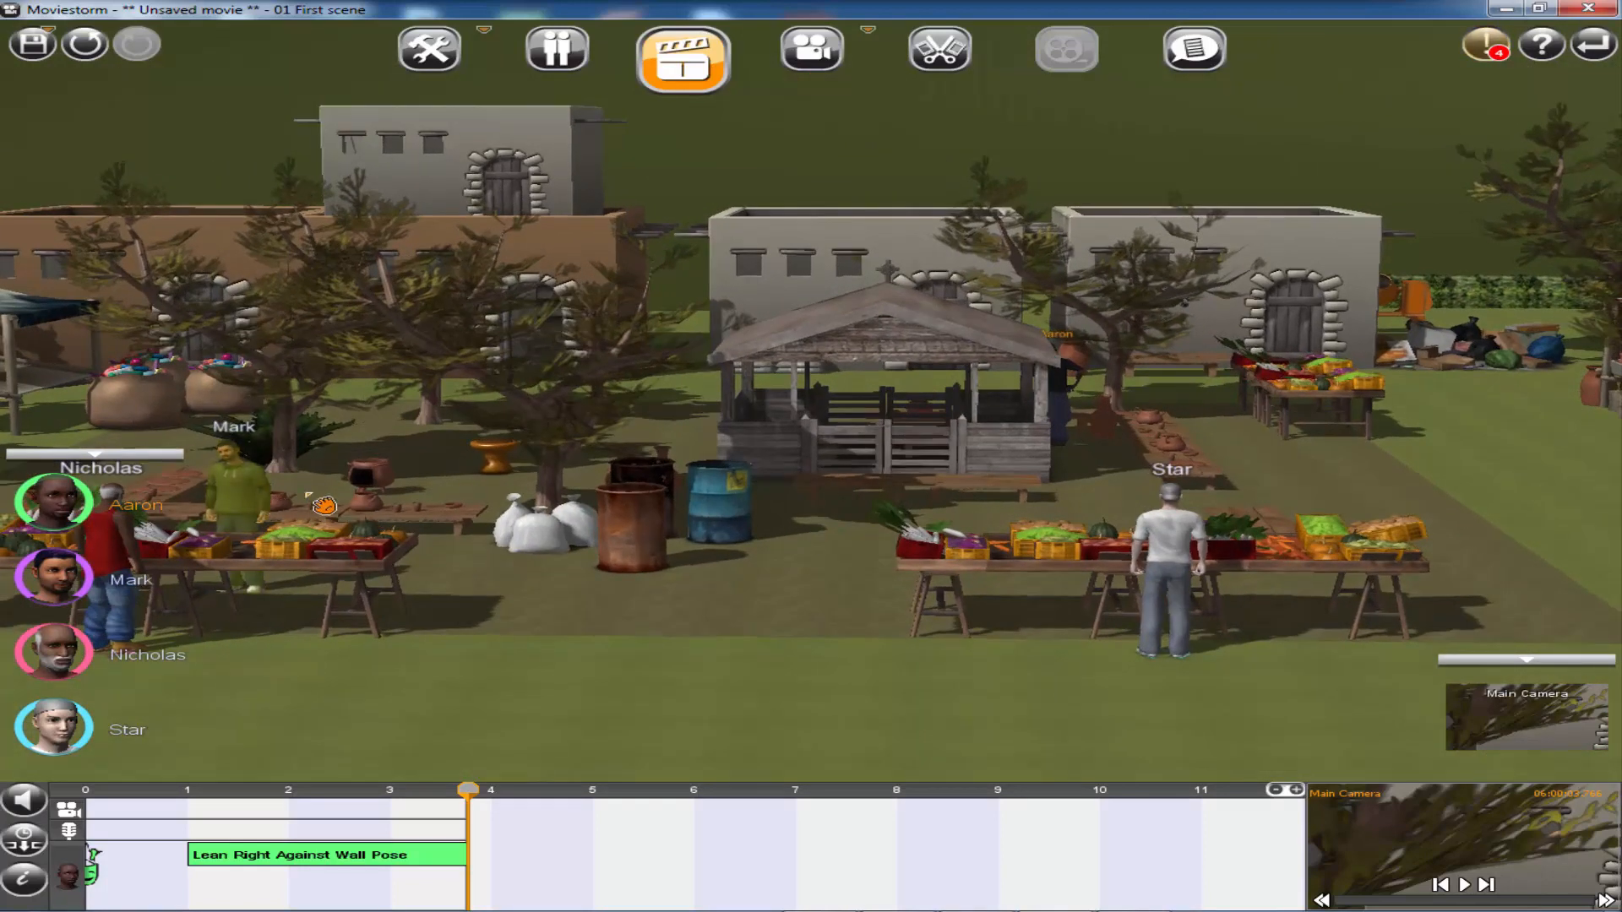
left_click(258, 504)
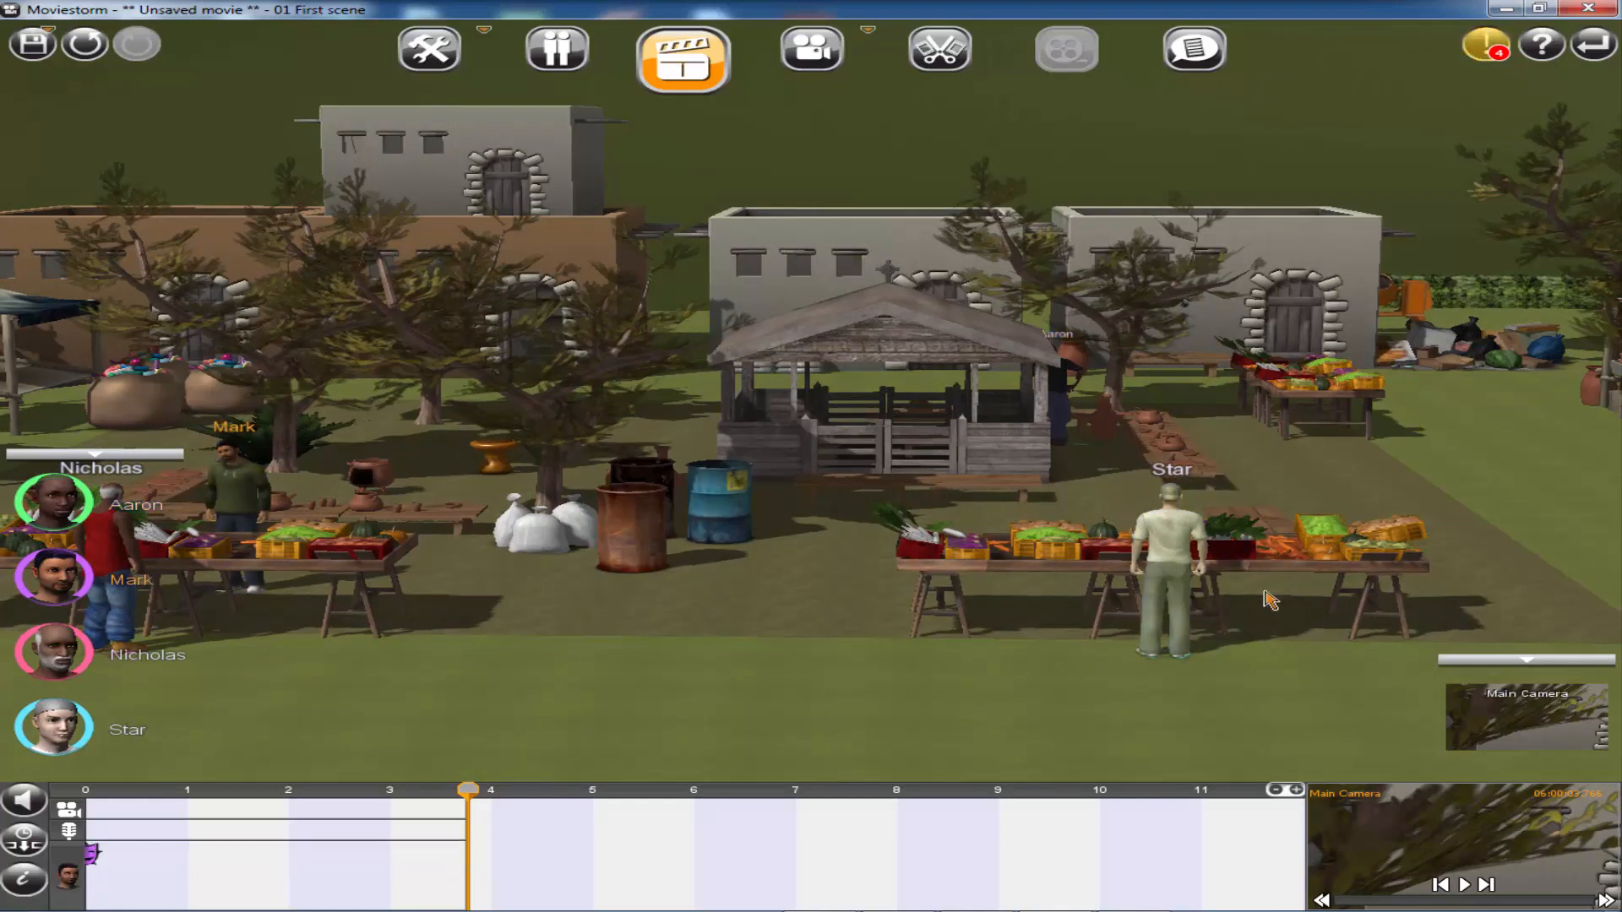
right_click_drag(1243, 620, 1019, 678)
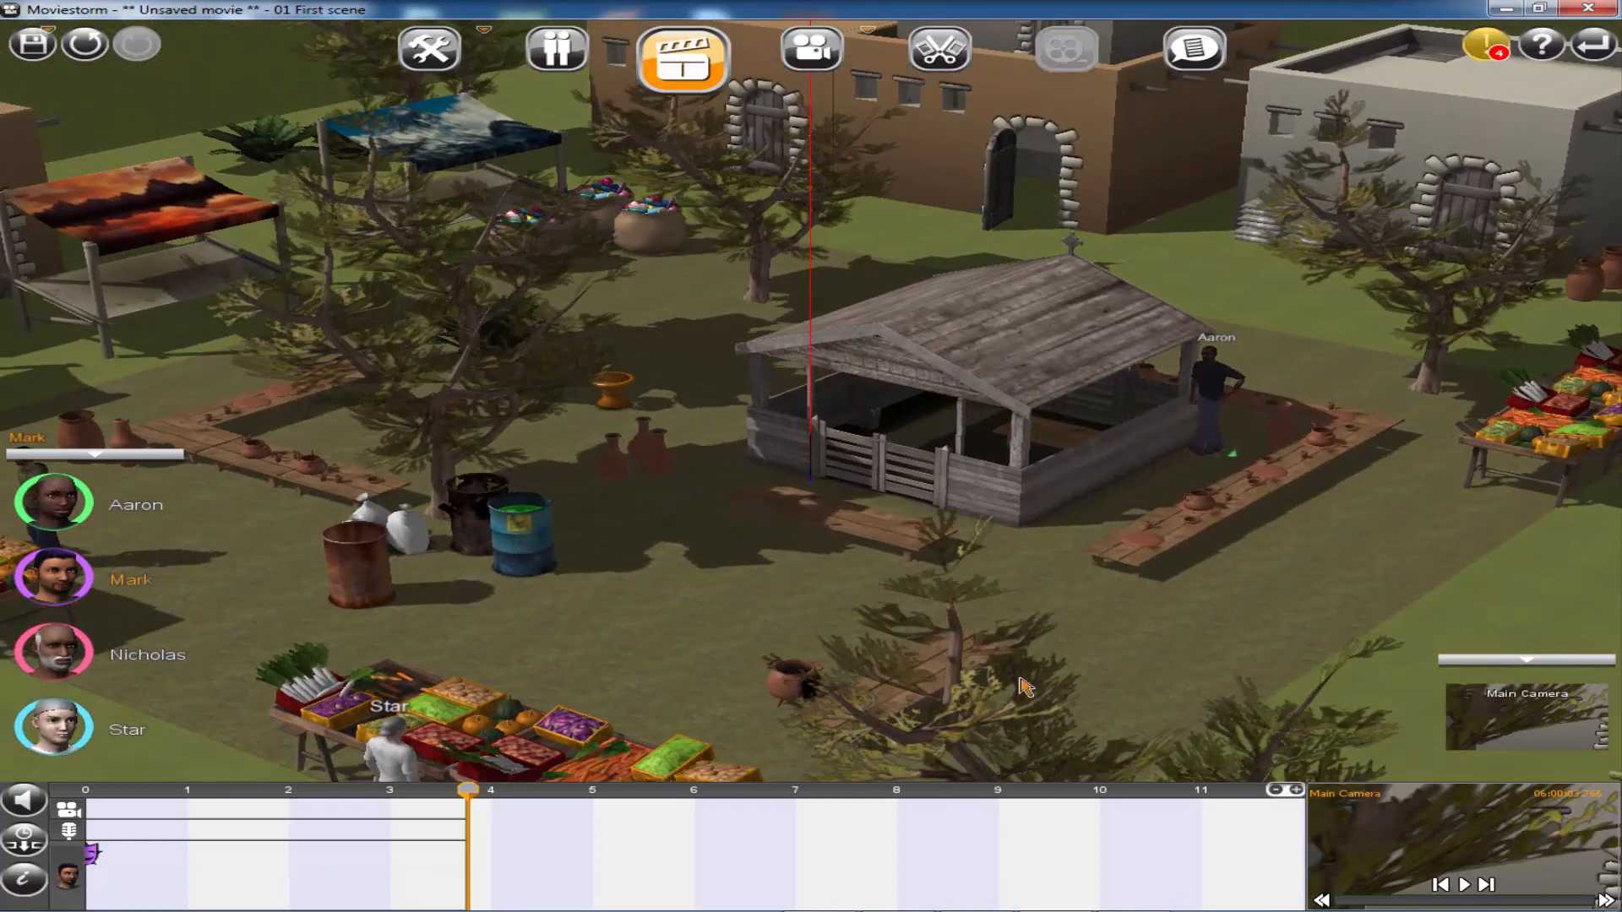
left_click(605, 701)
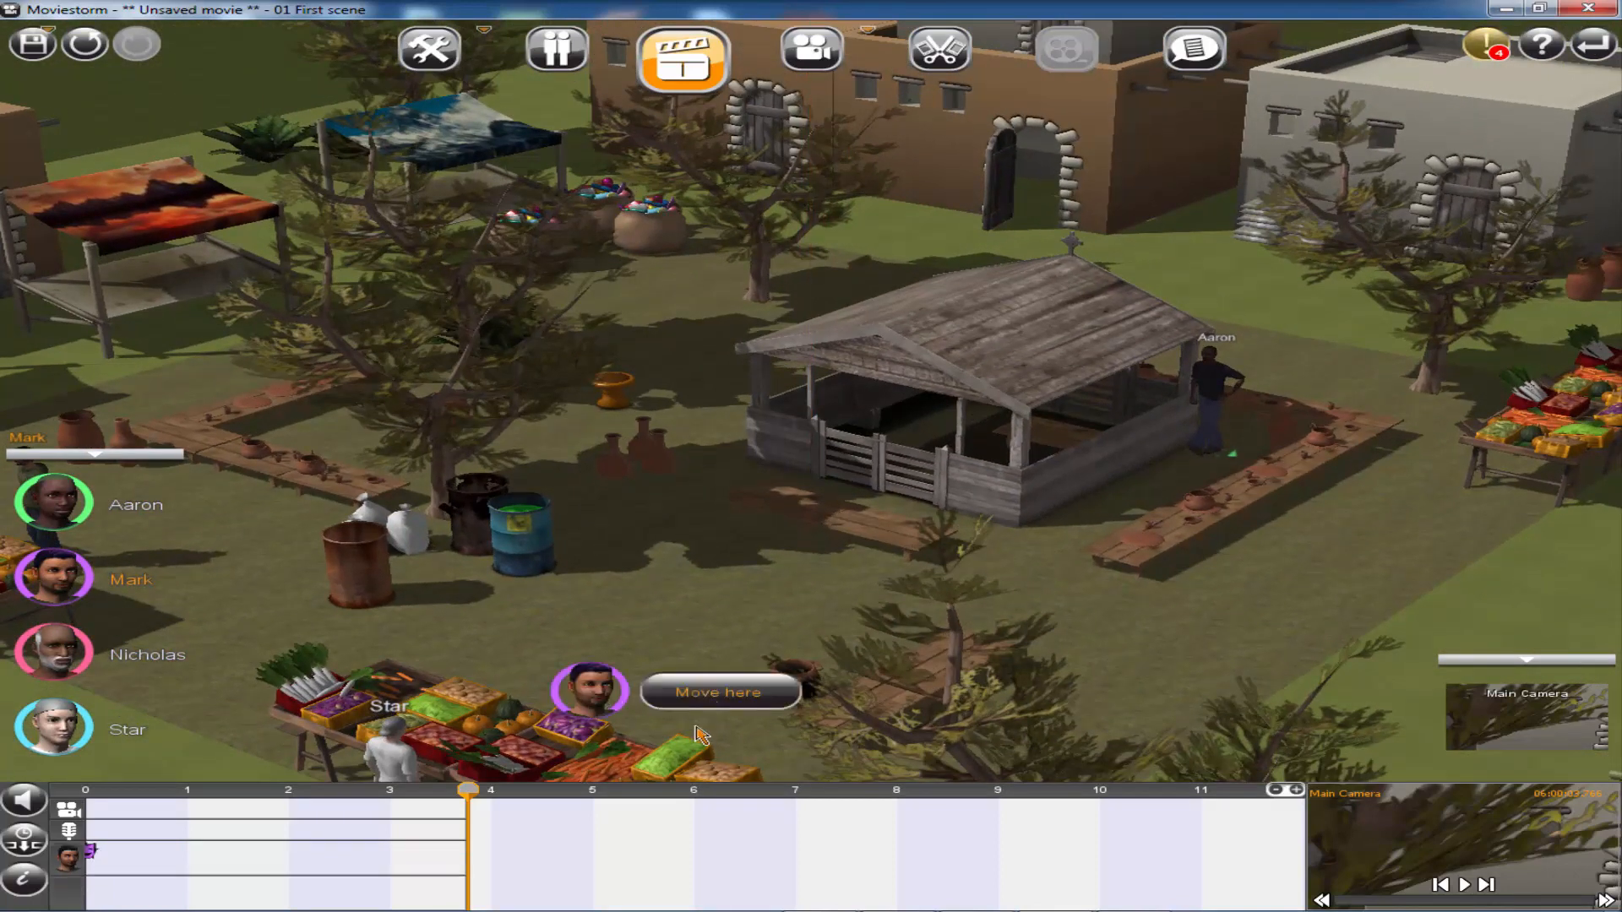
left_click(708, 700)
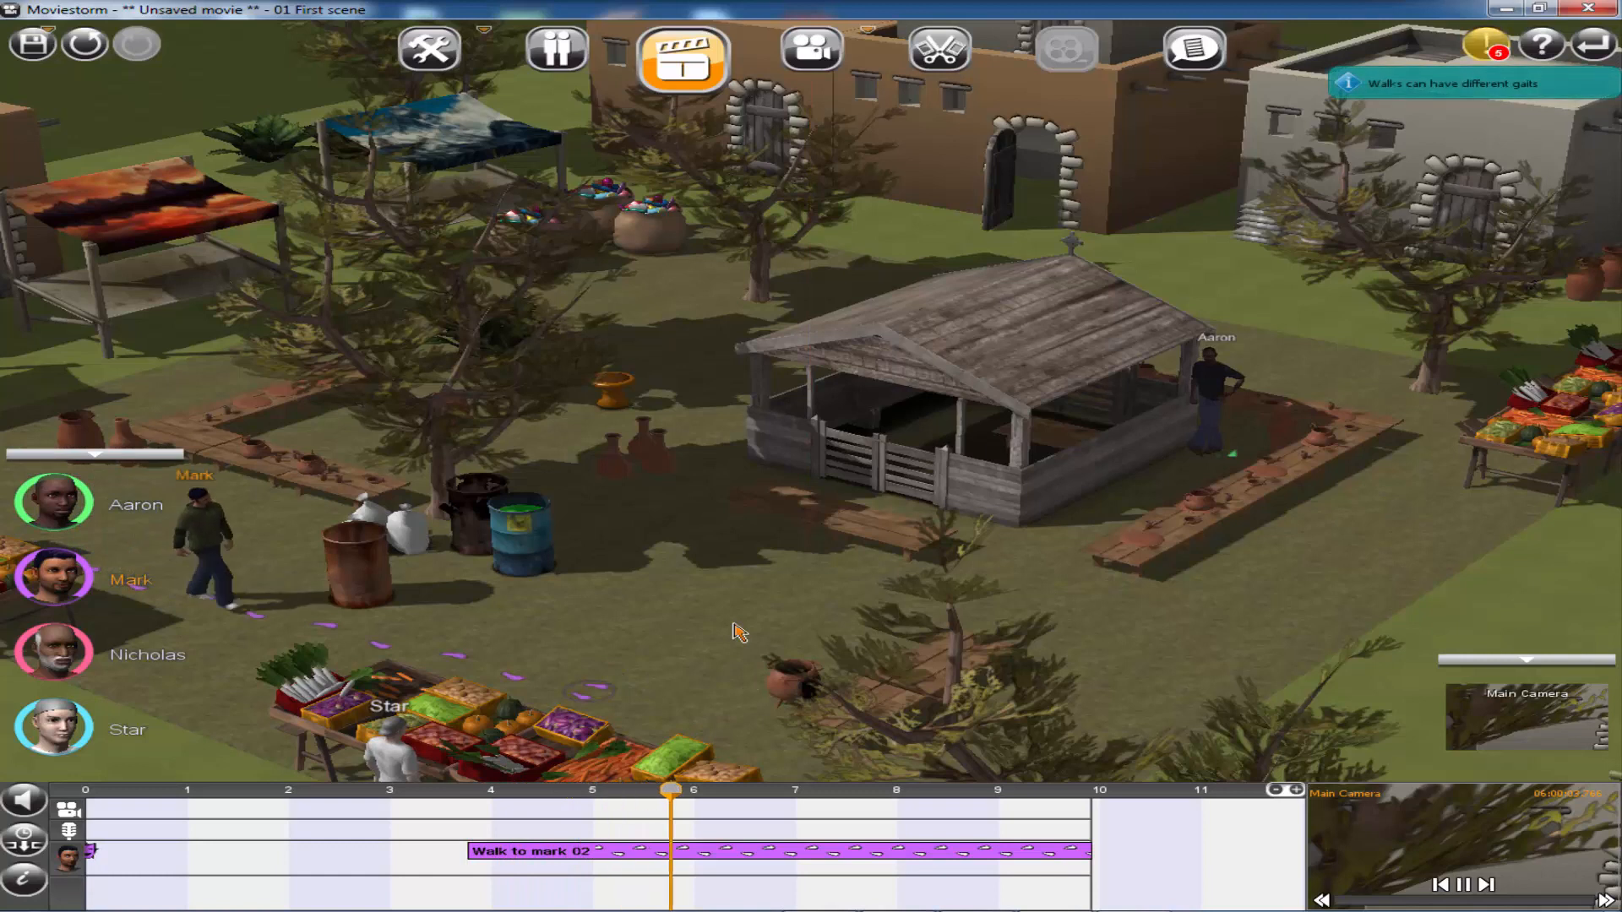
- Have the green-sweatshirt character look at the white-shirted vendor at the end of his walk
left_click_drag(695, 654, 870, 433)
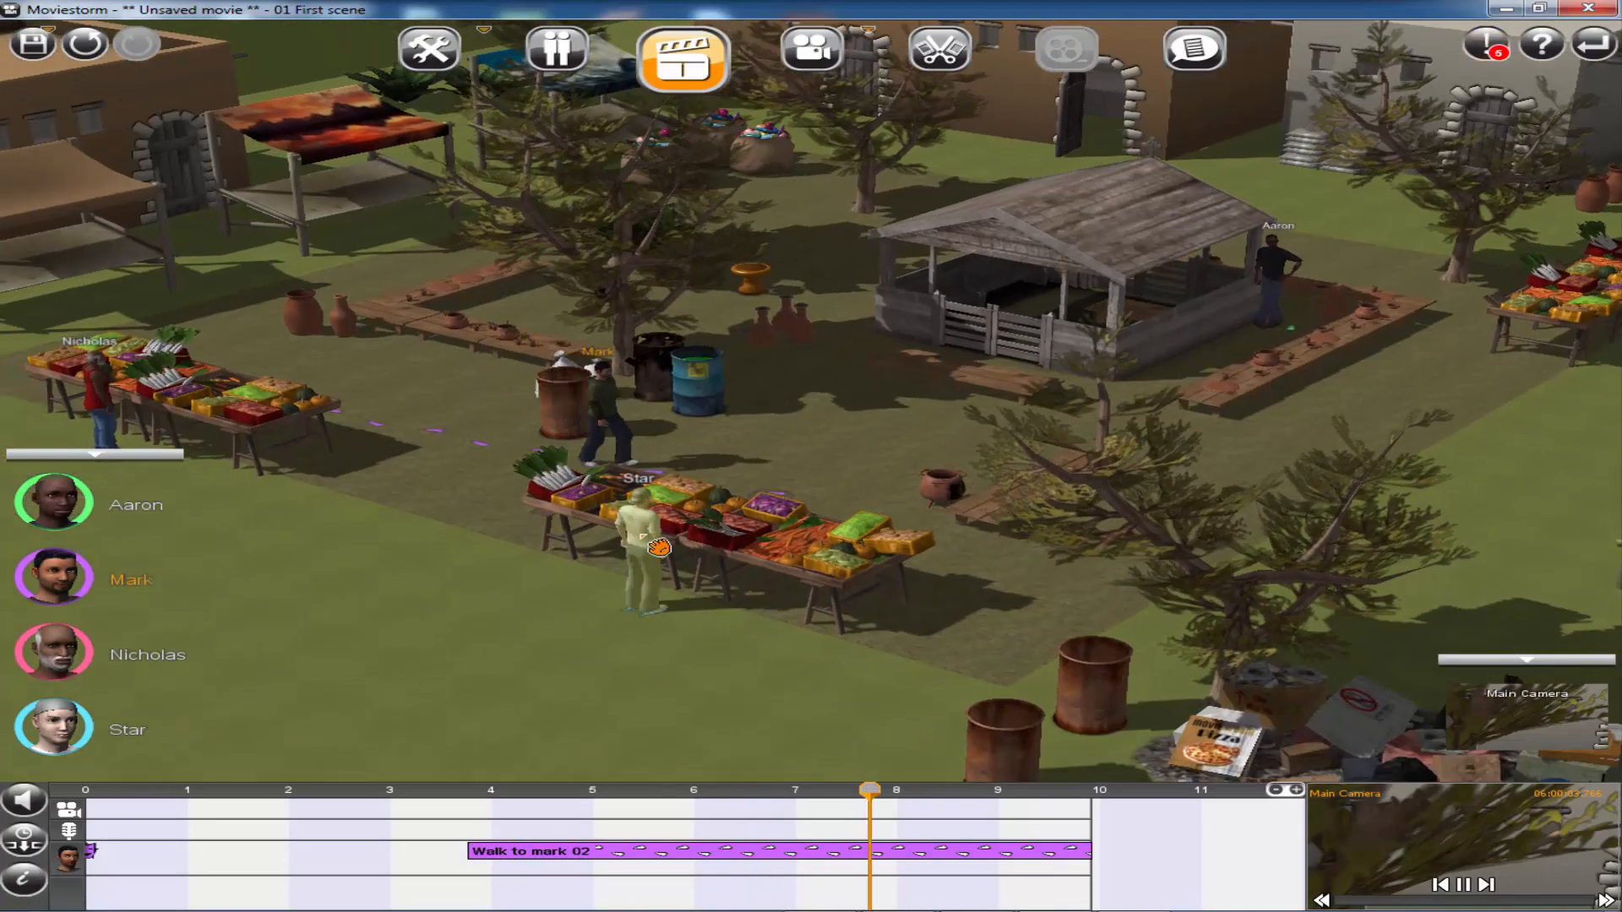
left_click(659, 547)
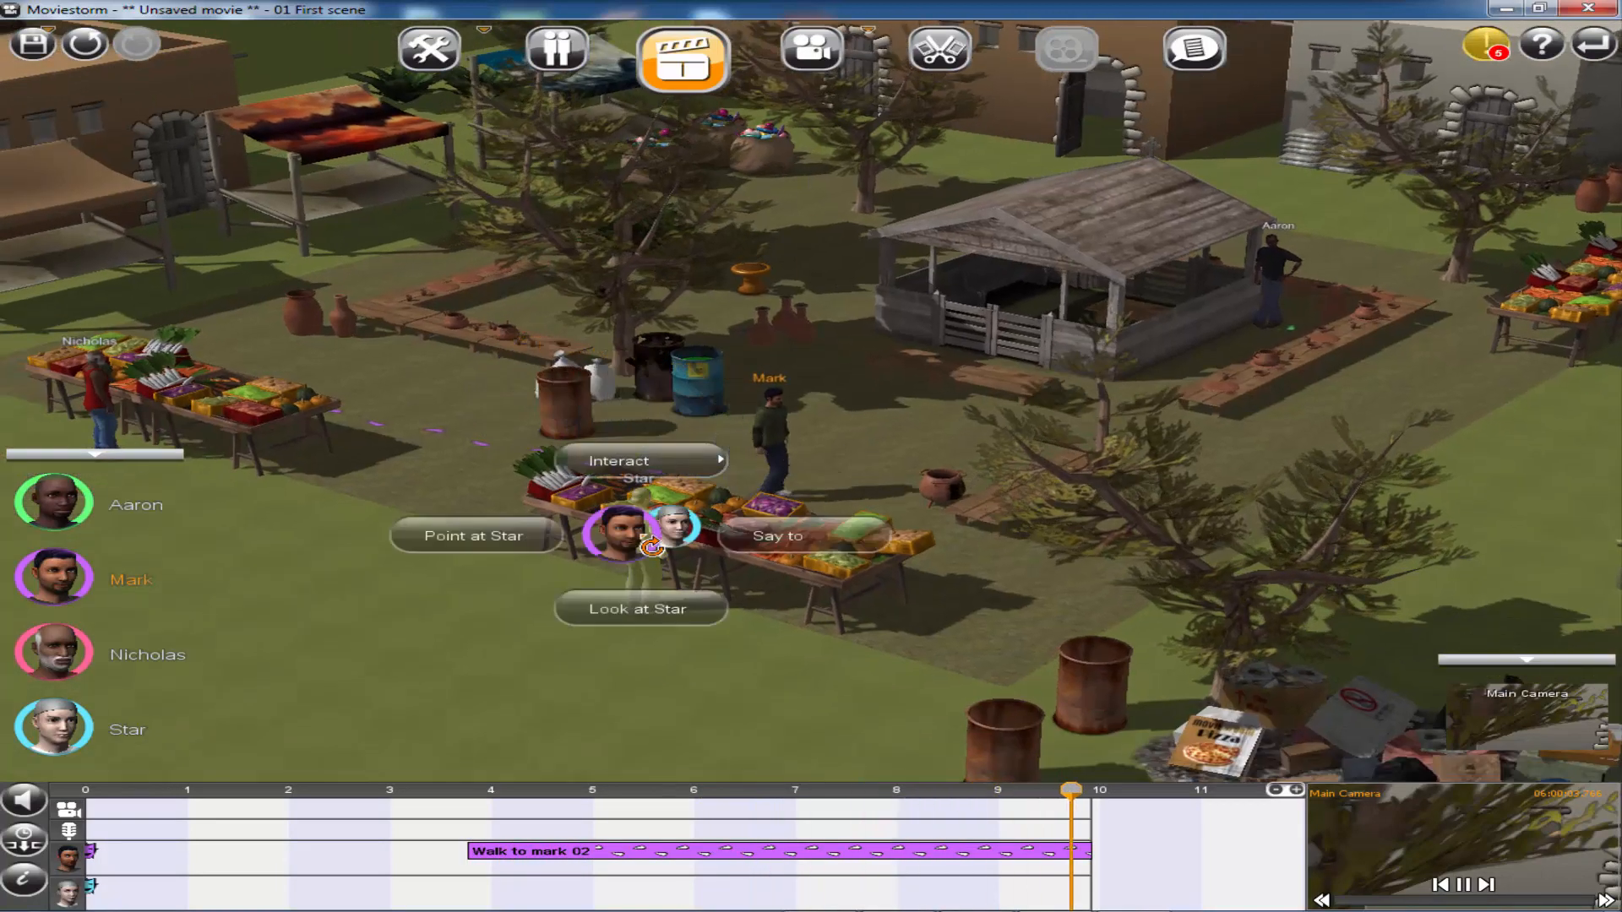
left_click(643, 611)
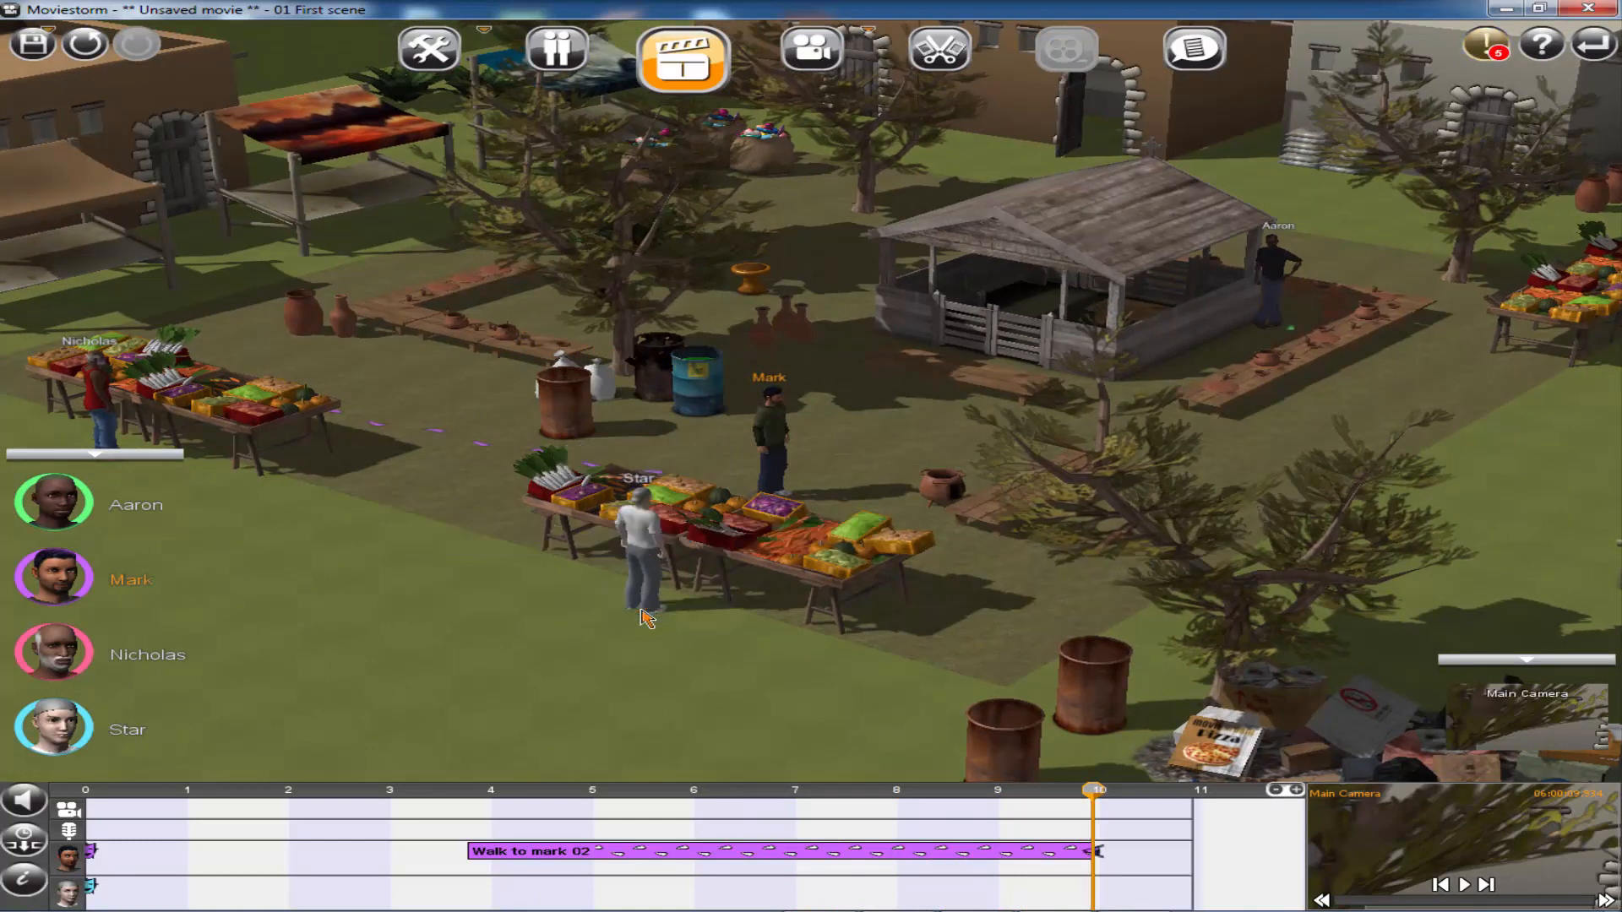
- Add a second walk just after the 10-second mark that takes the green-sweatshirt character right up to the stall's back edge
left_click_drag(1092, 795, 1112, 794)
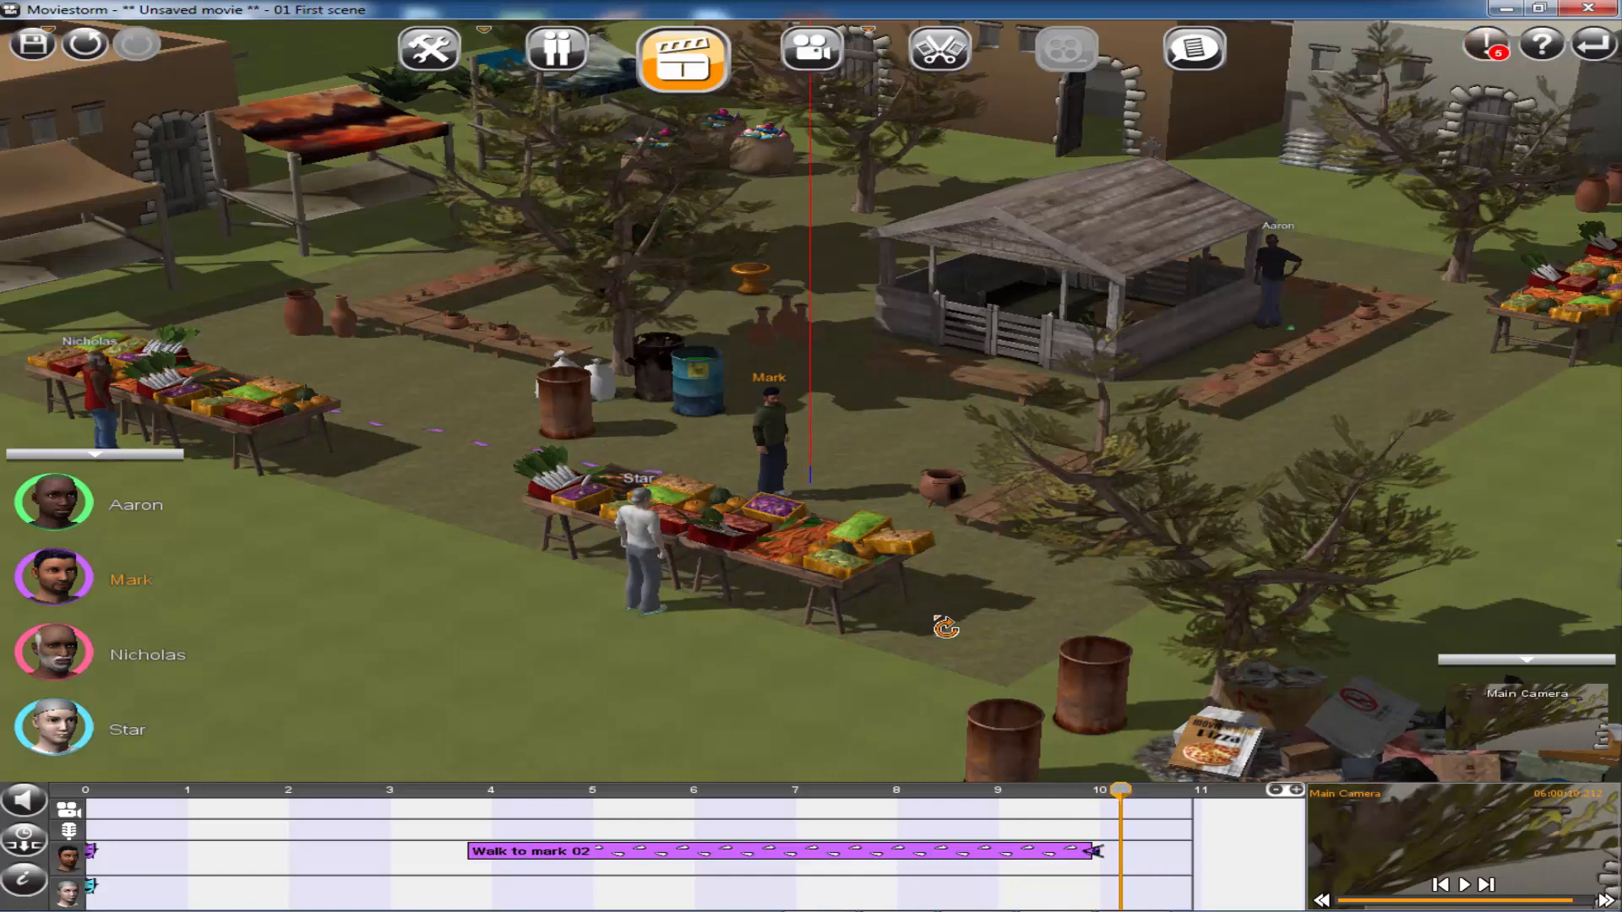
right_click_drag(946, 628, 852, 698)
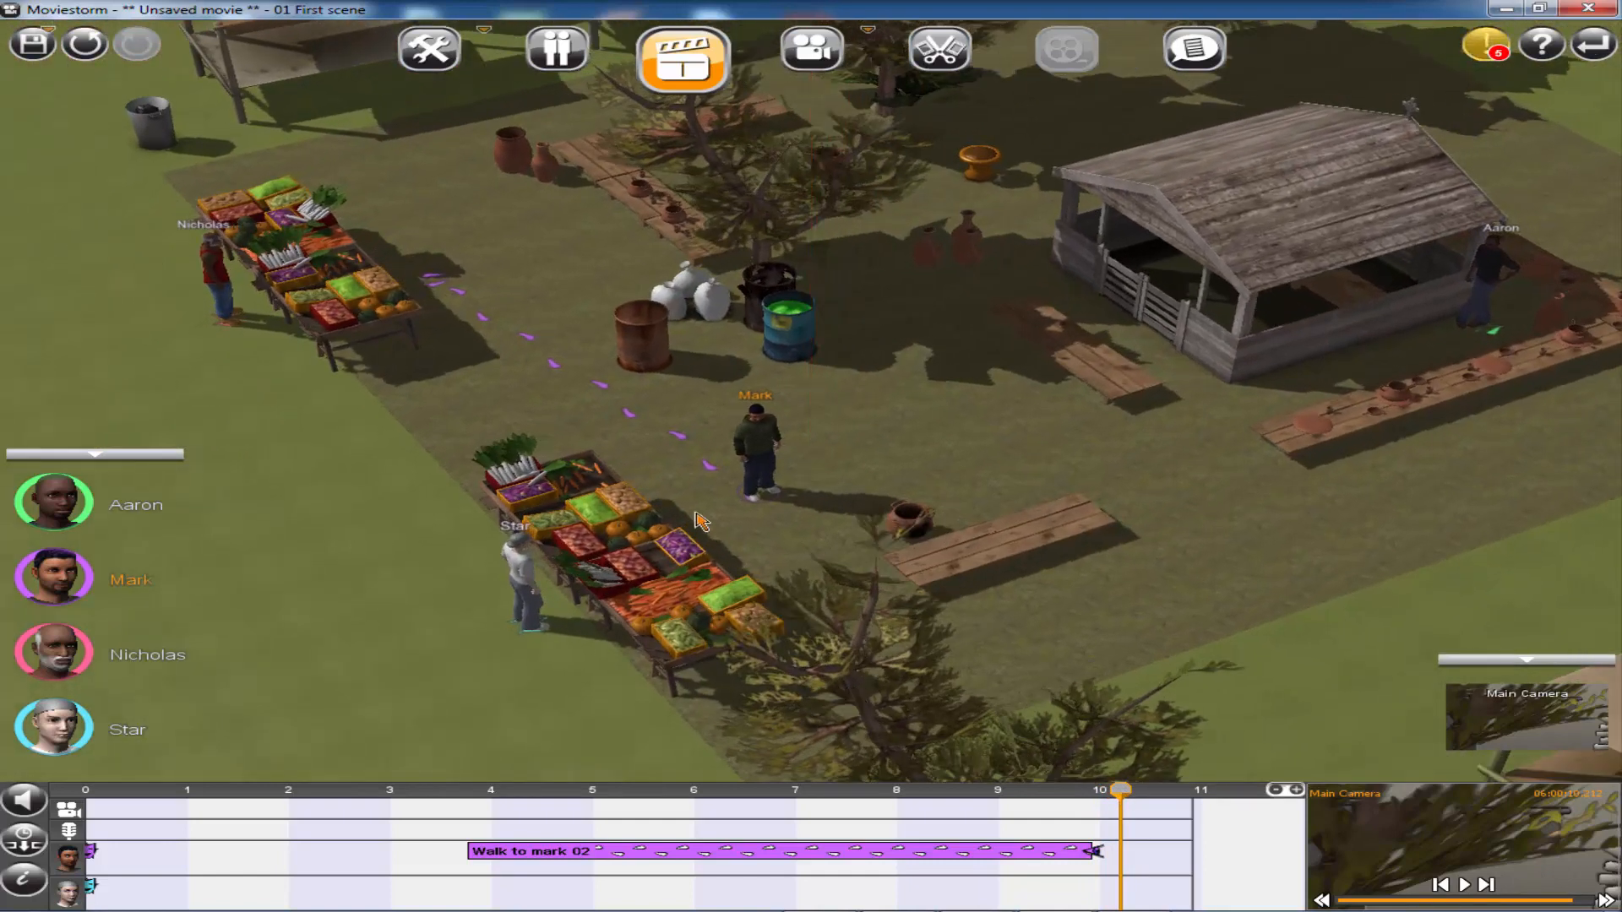
left_click(698, 519)
left_click(795, 511)
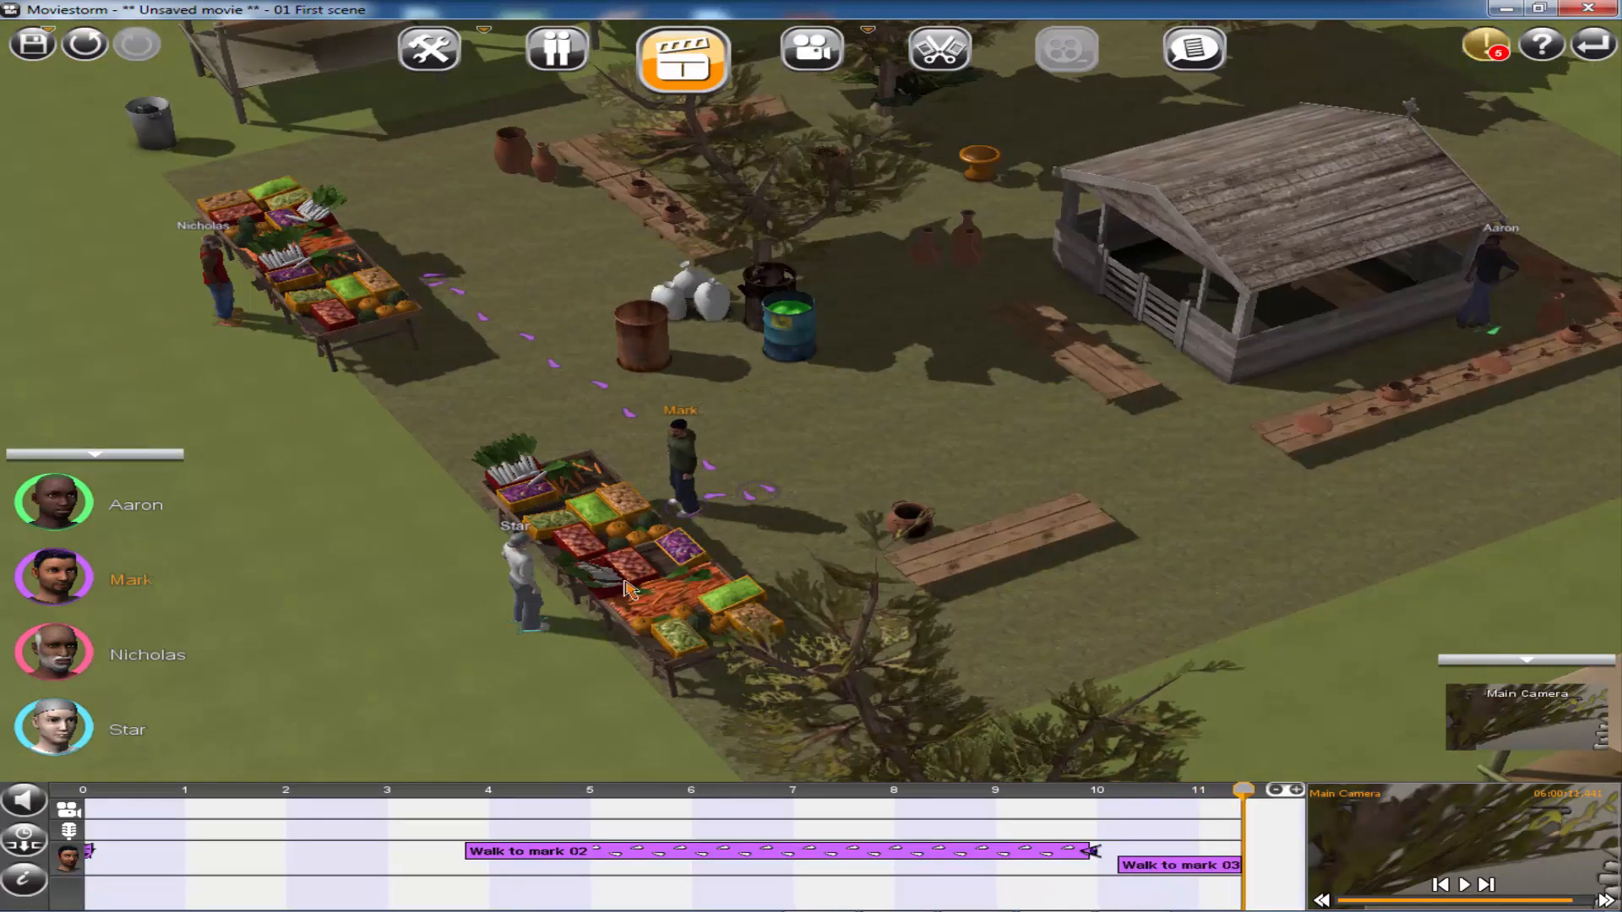
- Have the green-sweatshirt character point at the vegetable stall when he reaches it
left_click(608, 525)
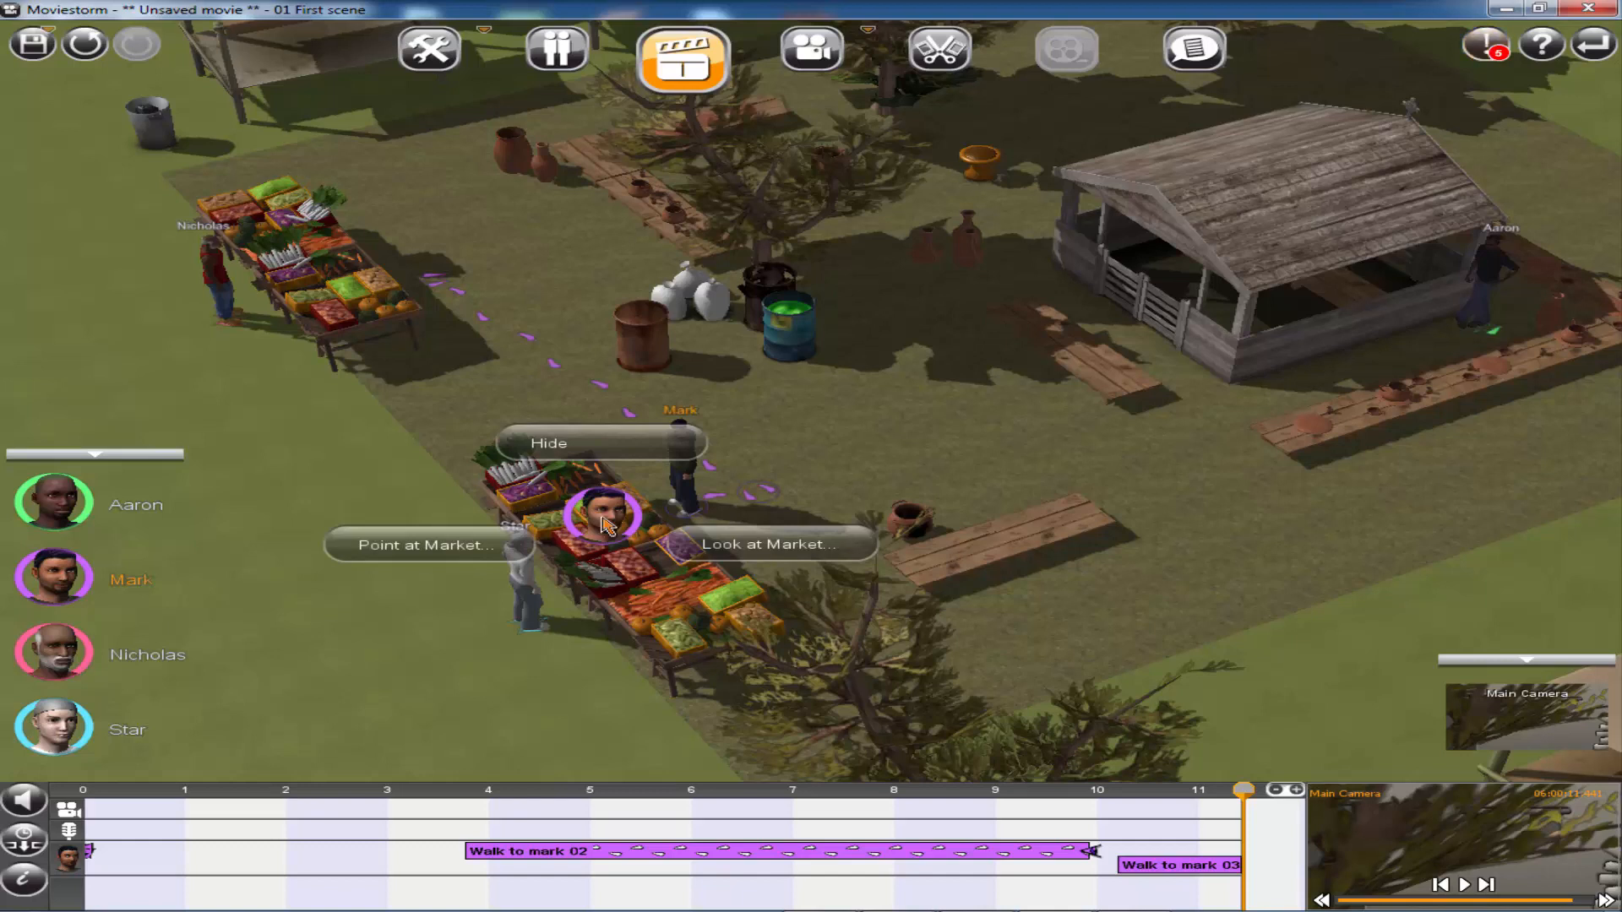
left_click(478, 558)
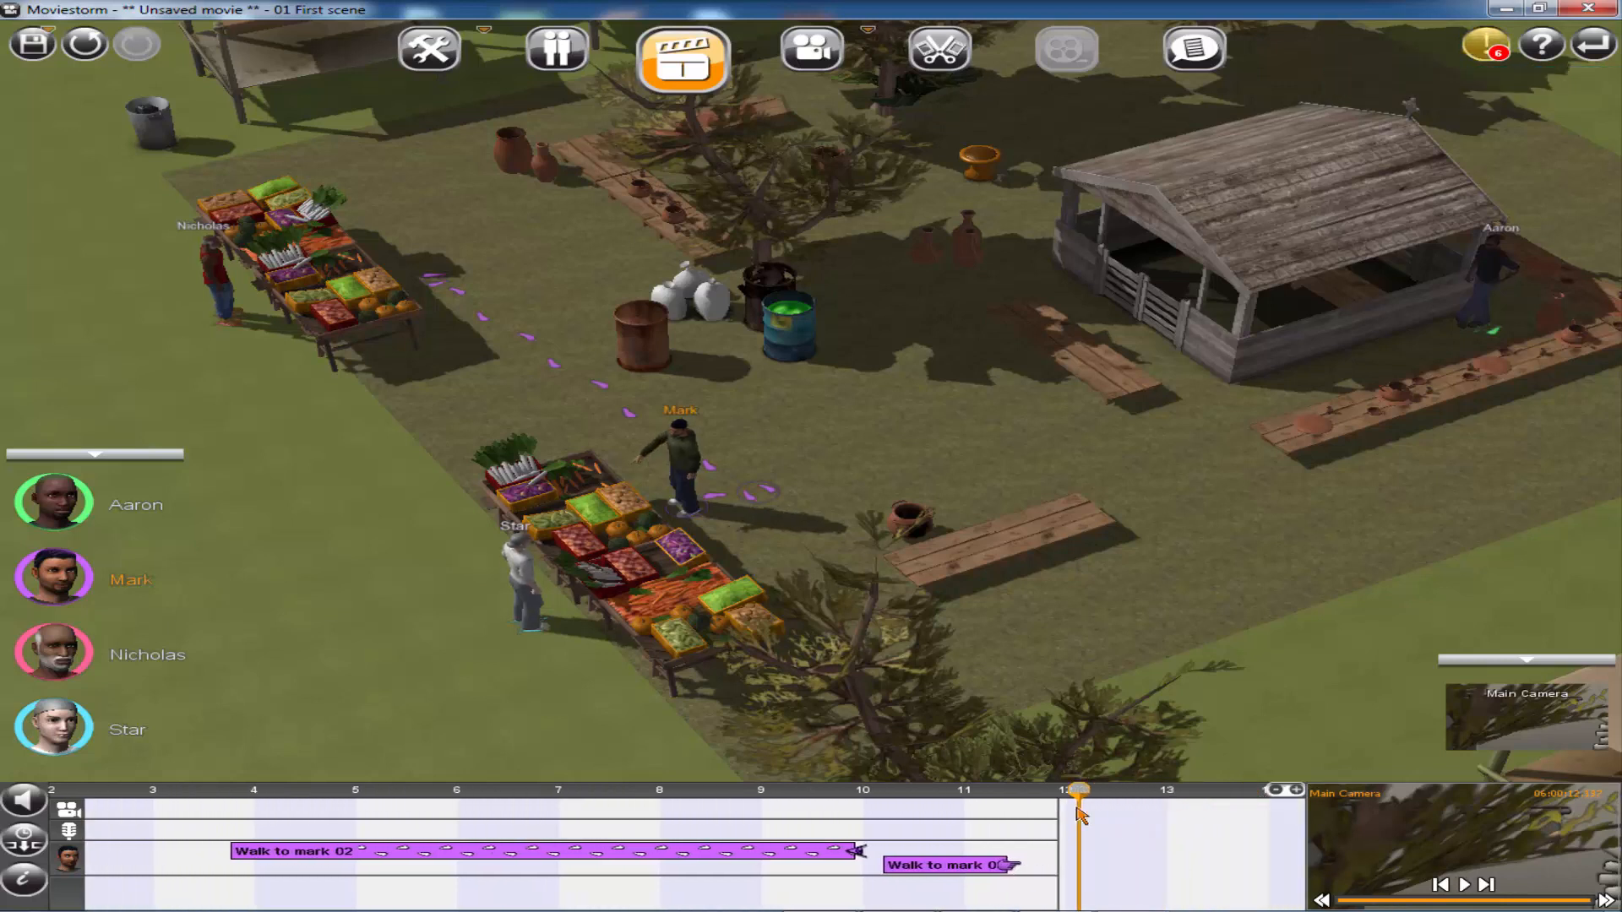
scroll(663, 617, "up", 5)
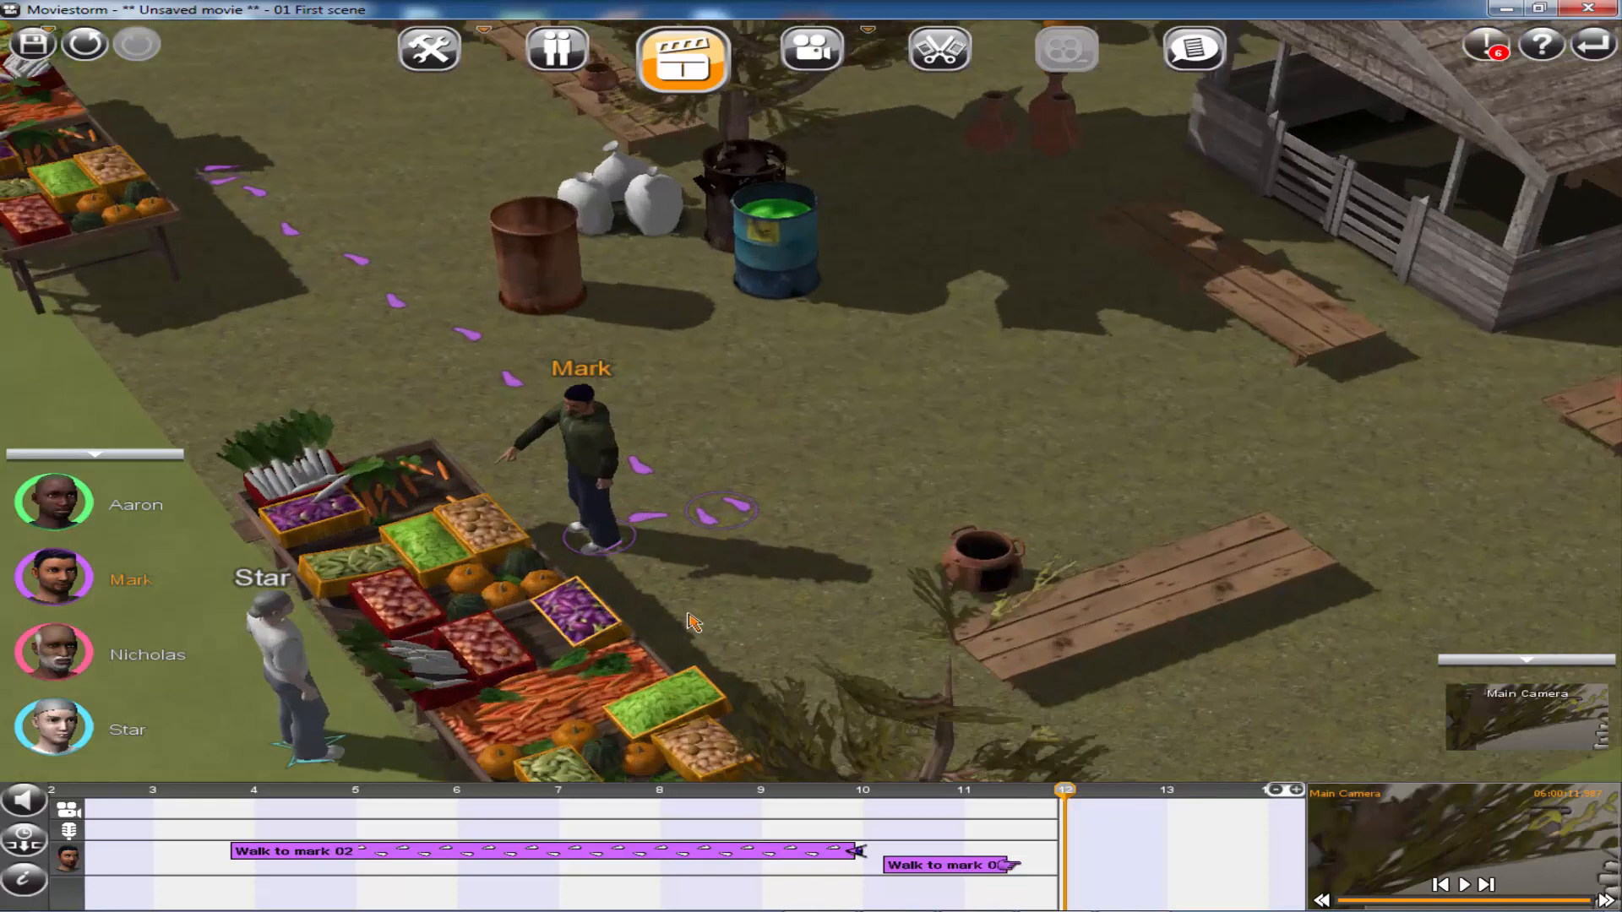
right_click_drag(659, 557, 814, 498)
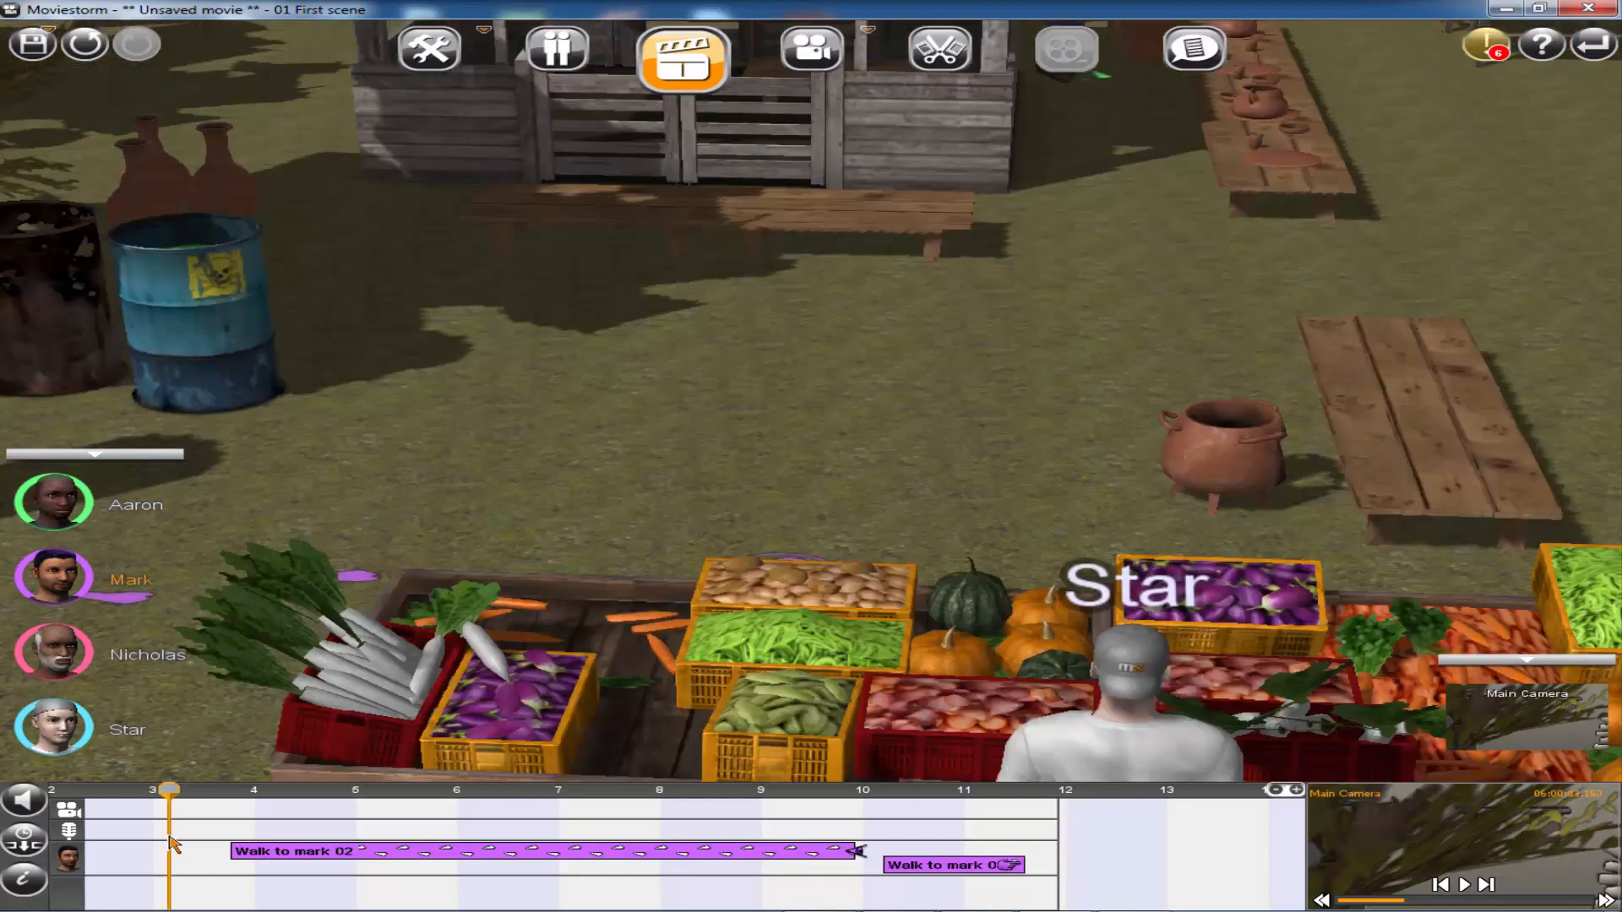
- Shift the green-sweatshirt character's first walk earlier on the timeline so it starts at about 1.1 seconds, playing back the scene to check
left_click(568, 790)
scroll(920, 625, "down", 4)
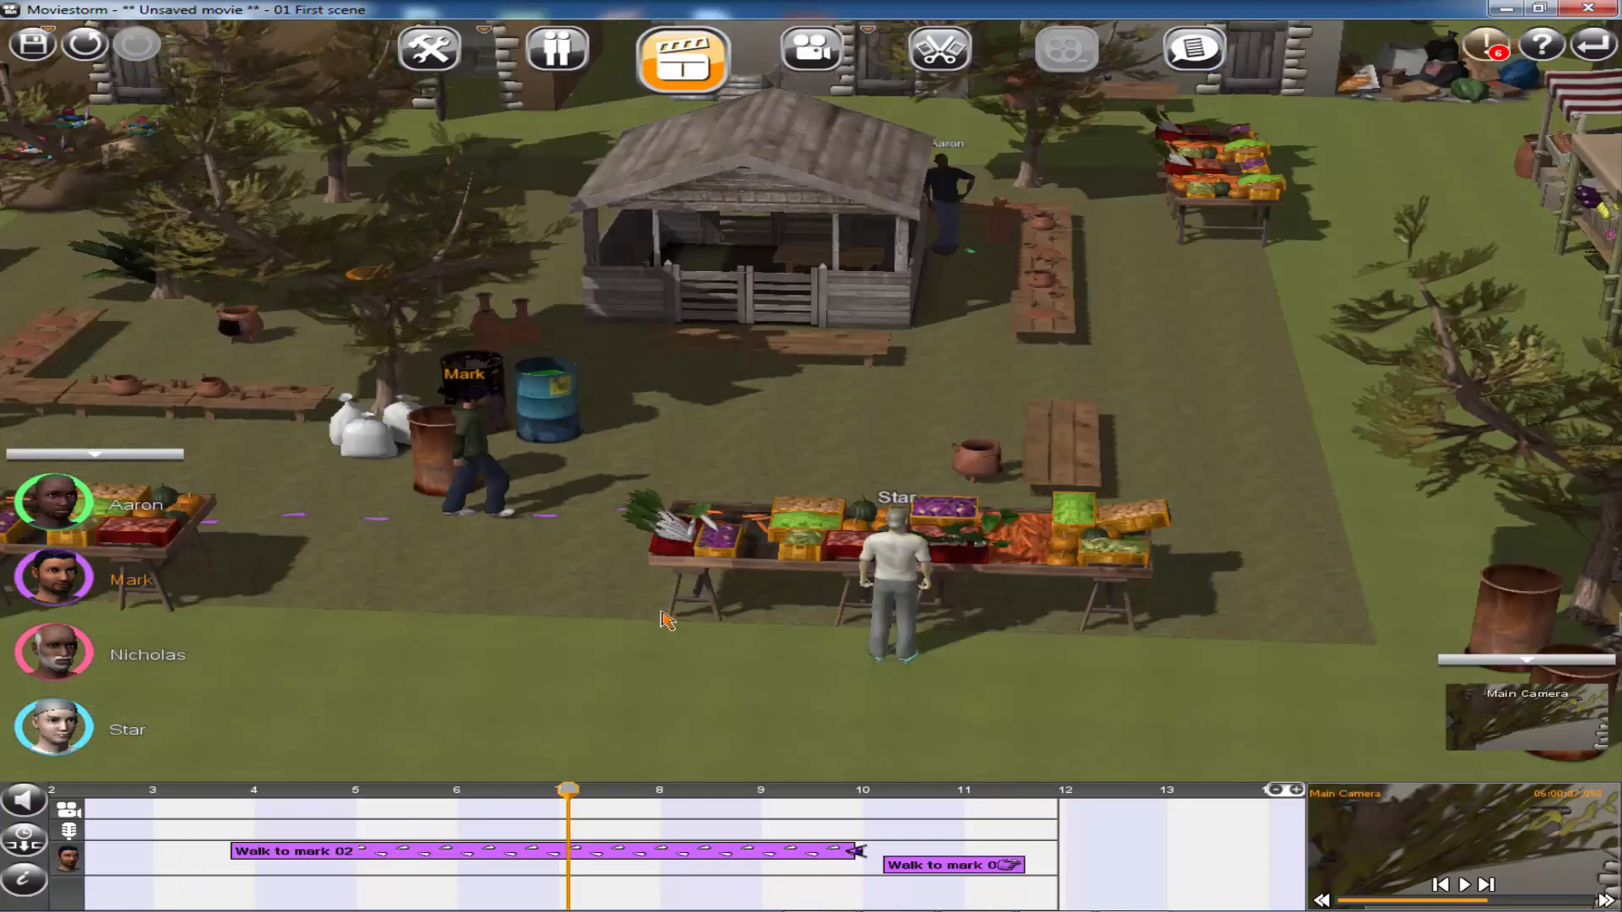
key("Left")
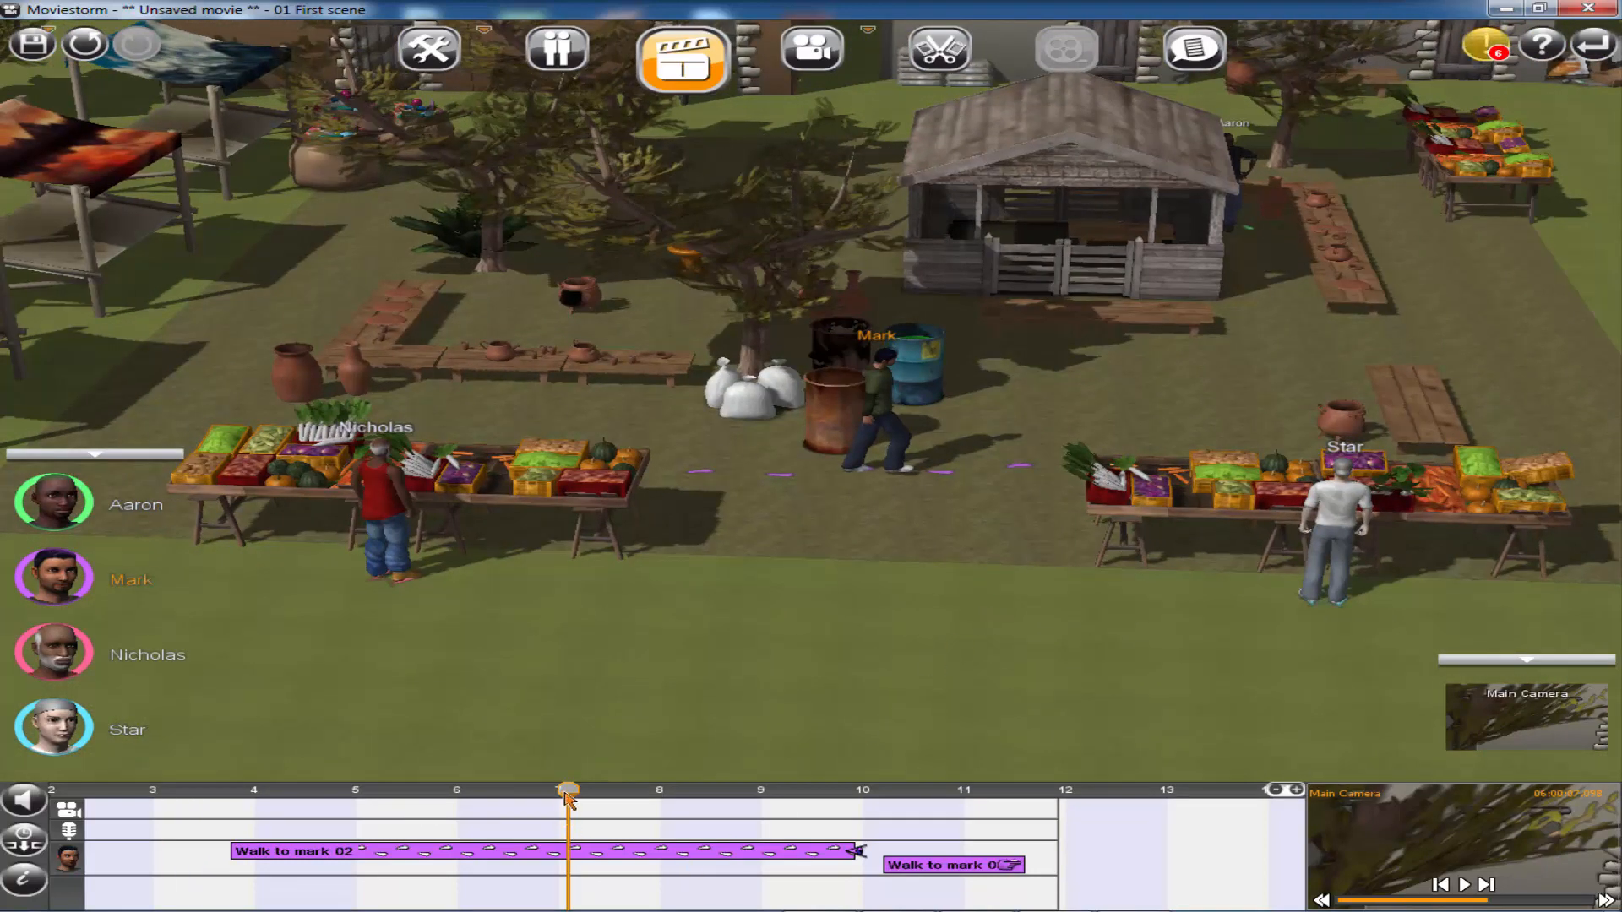
left_click_drag(567, 799, 437, 798)
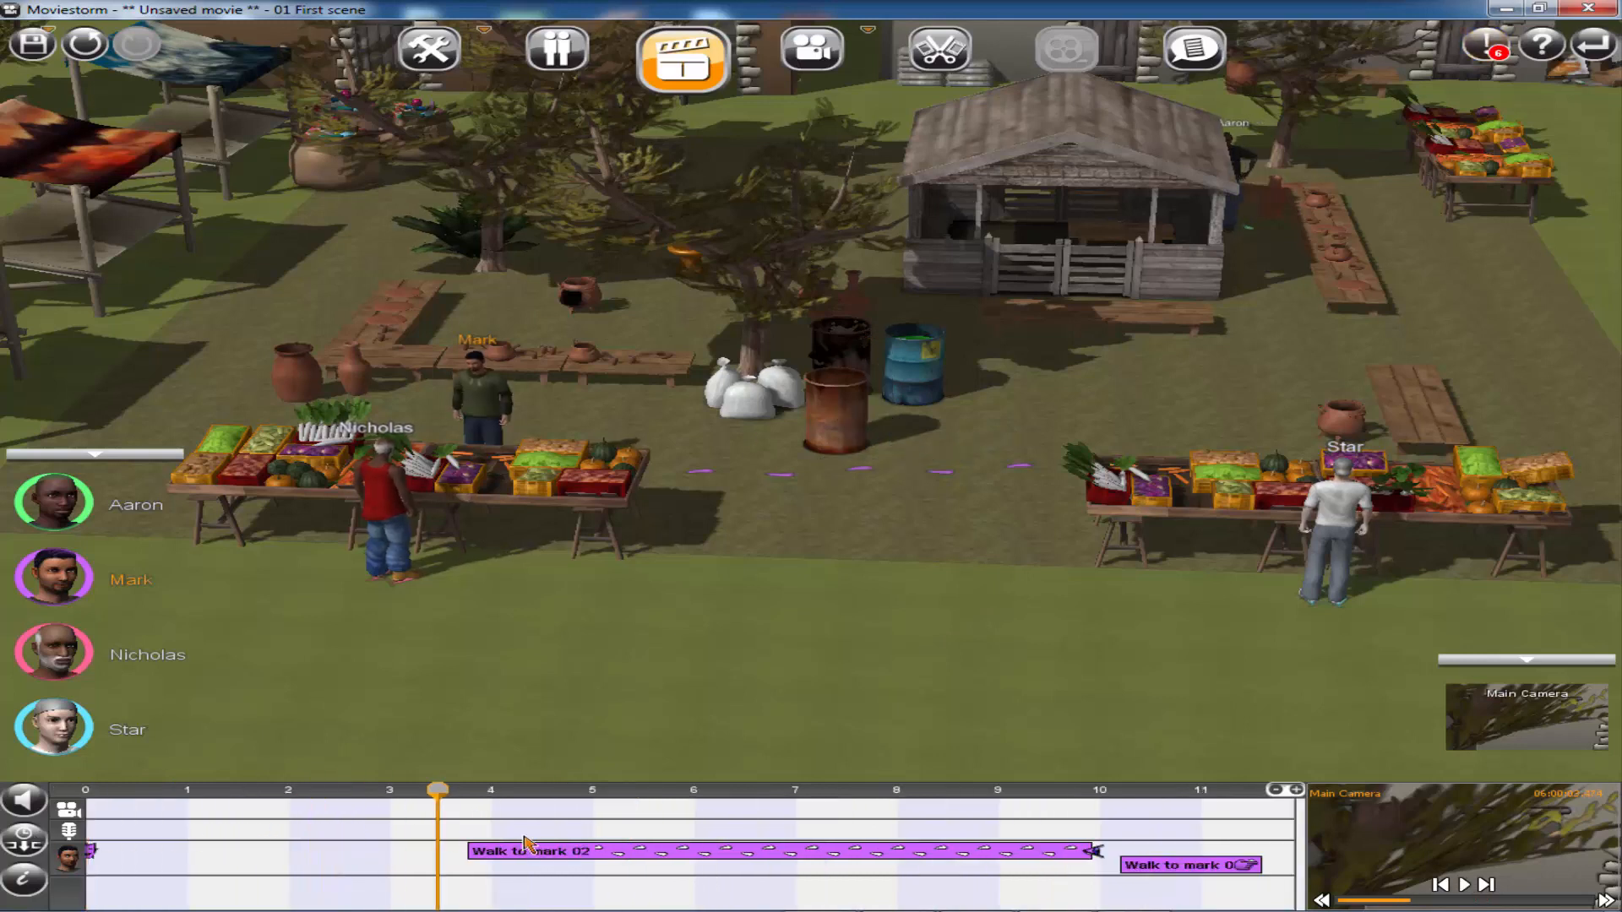
left_click_drag(526, 842, 376, 860)
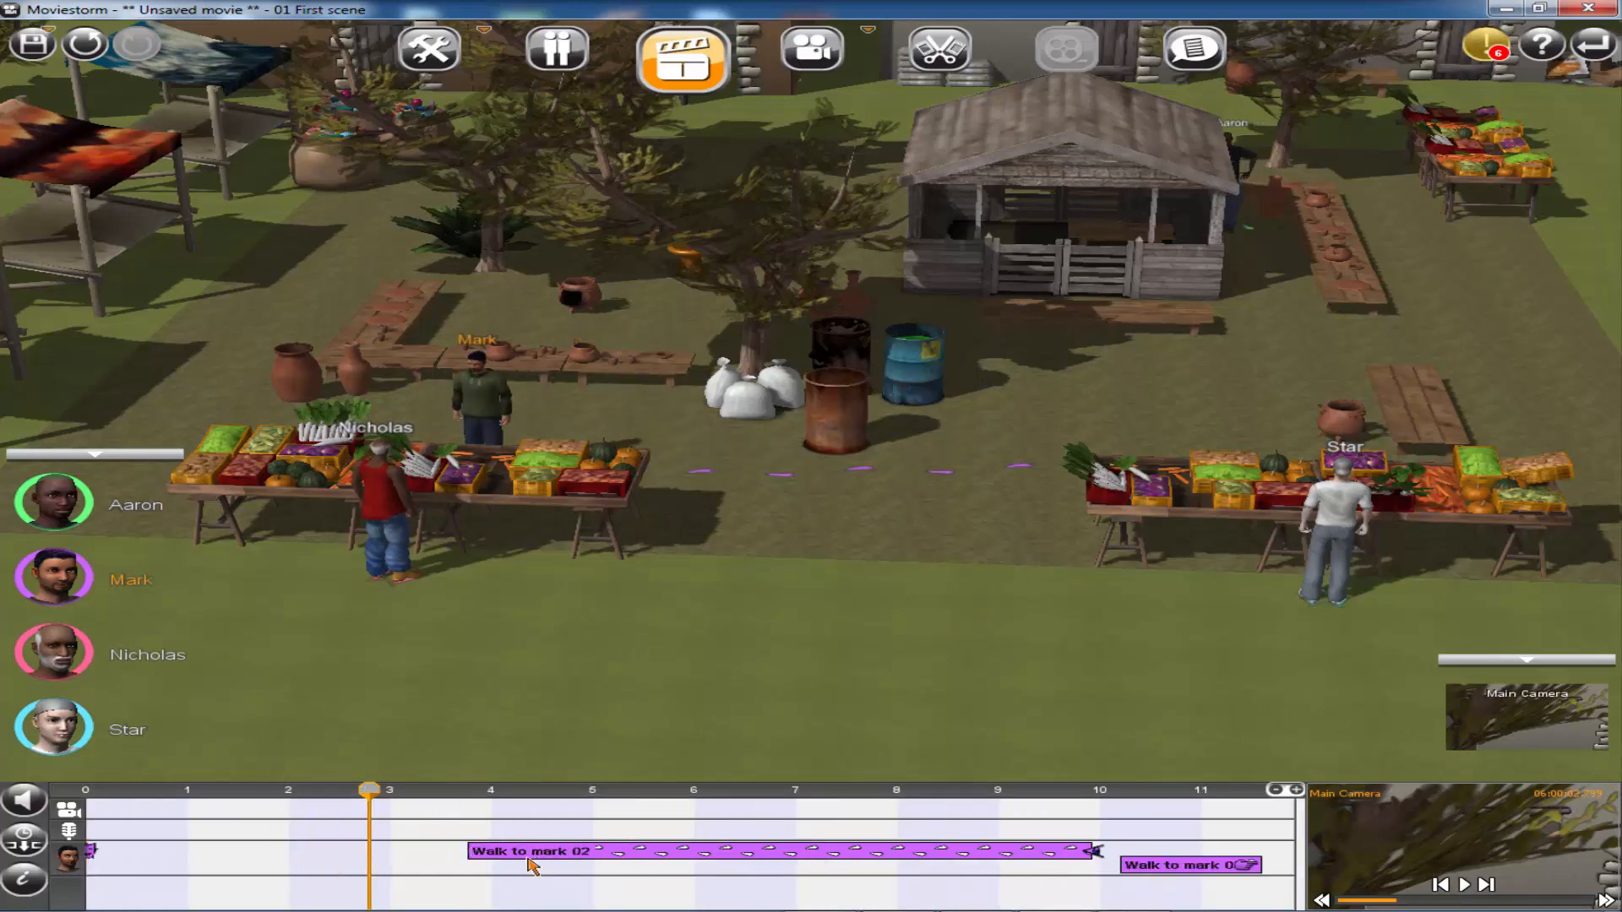
left_click_drag(364, 794, 74, 830)
left_click_drag(717, 862, 340, 867)
mouse_move(91, 858)
left_mouse_down()
mouse_move(575, 876)
mouse_move(92, 876)
left_mouse_up()
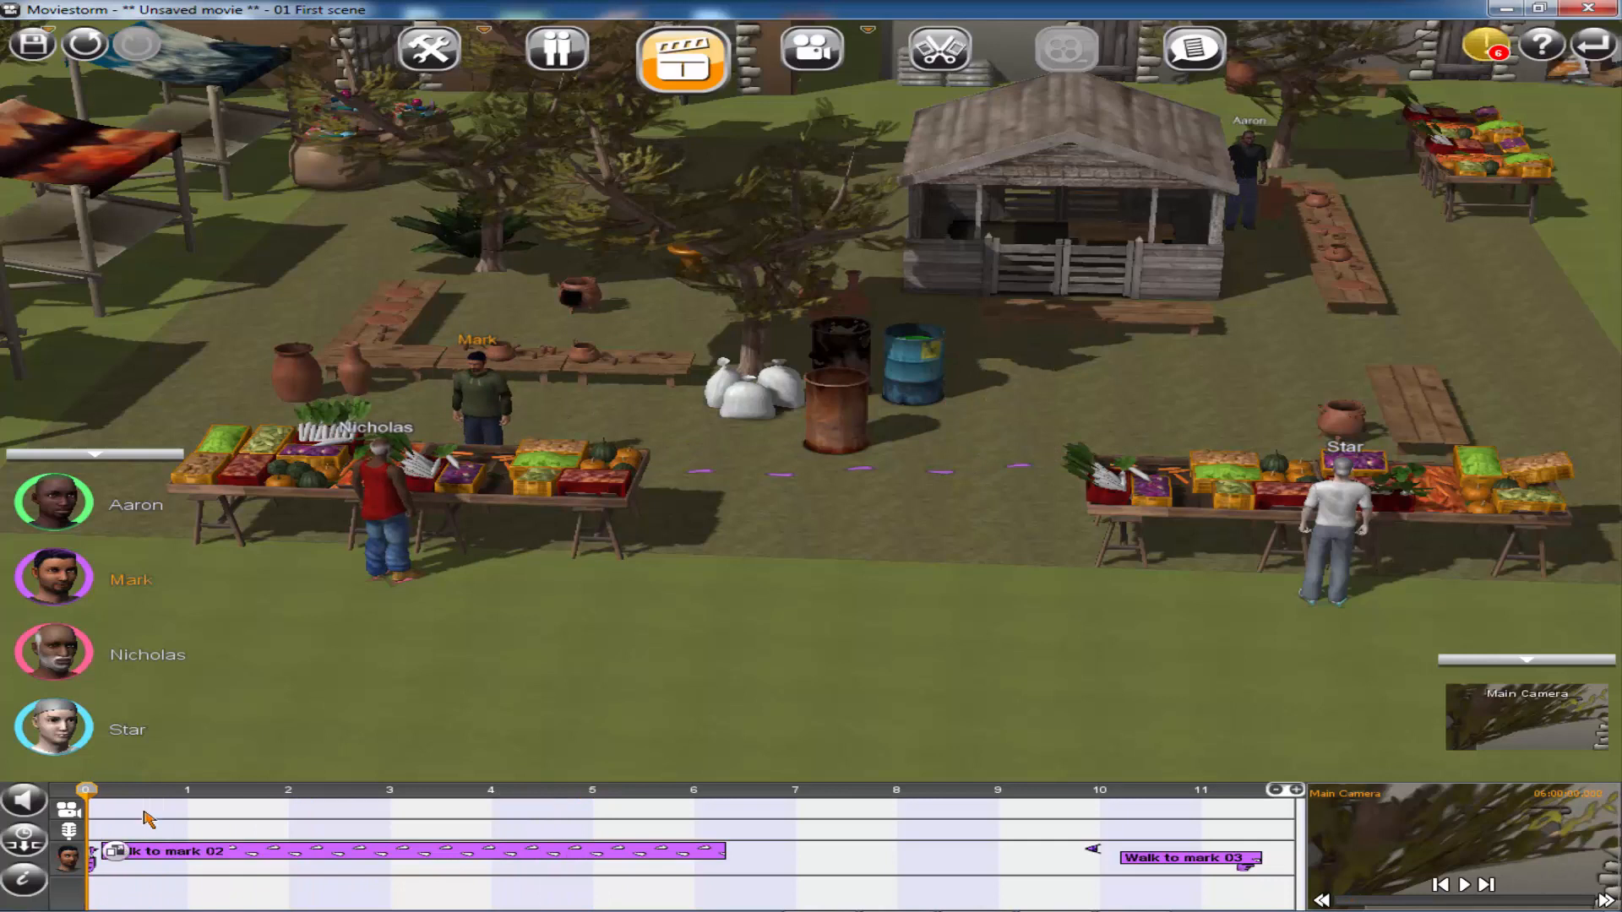
key("space")
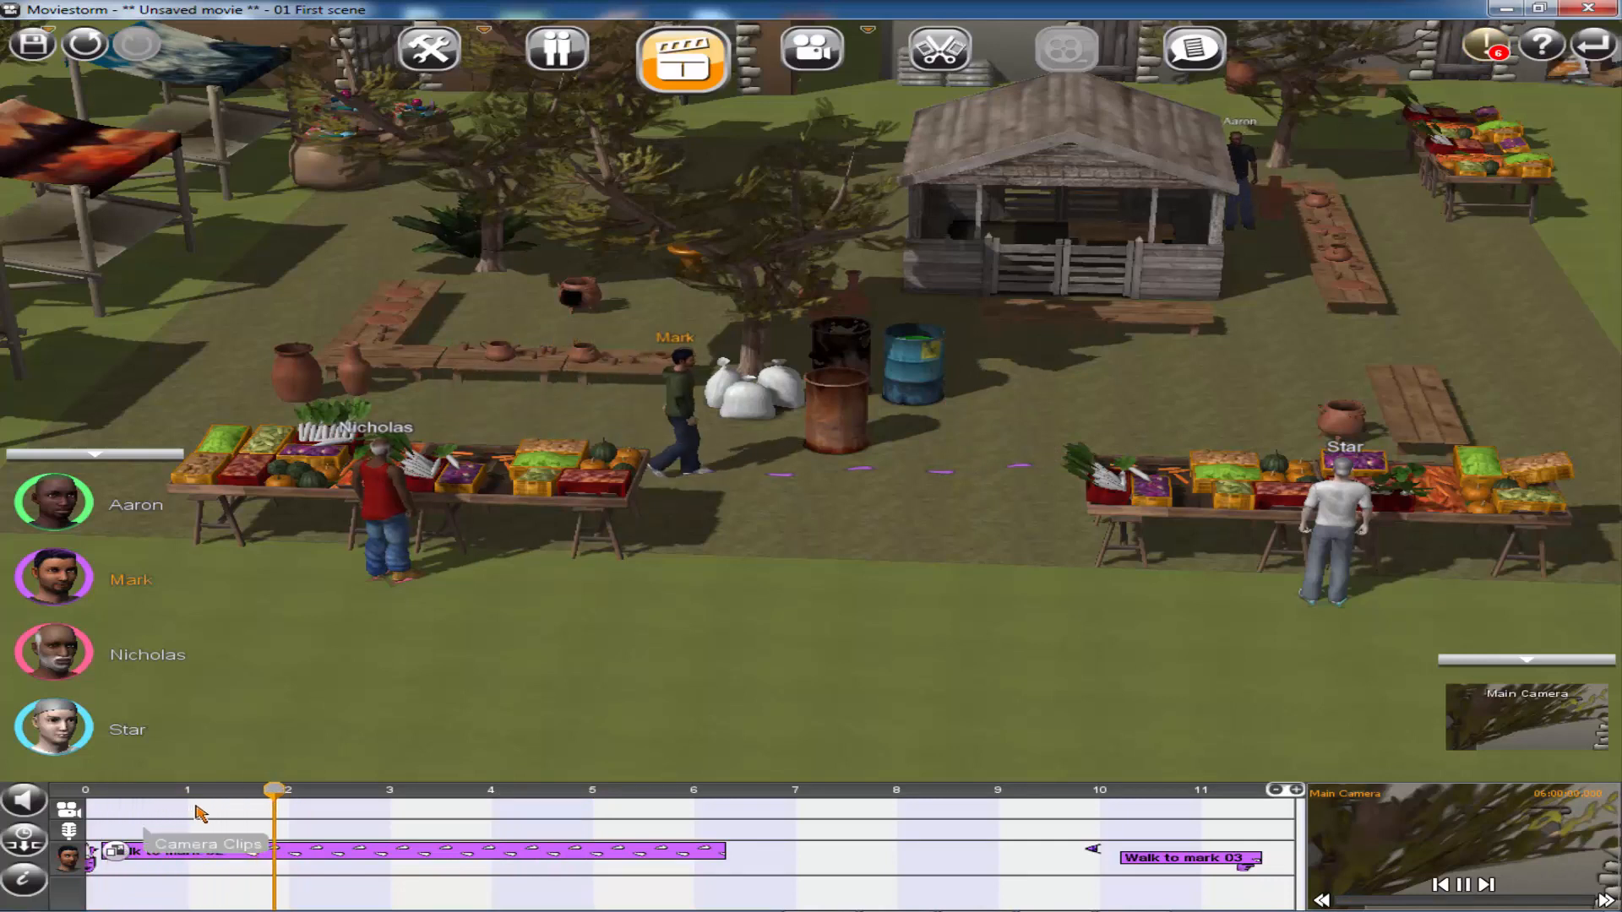
key("space")
left_click_drag(202, 850, 56, 818)
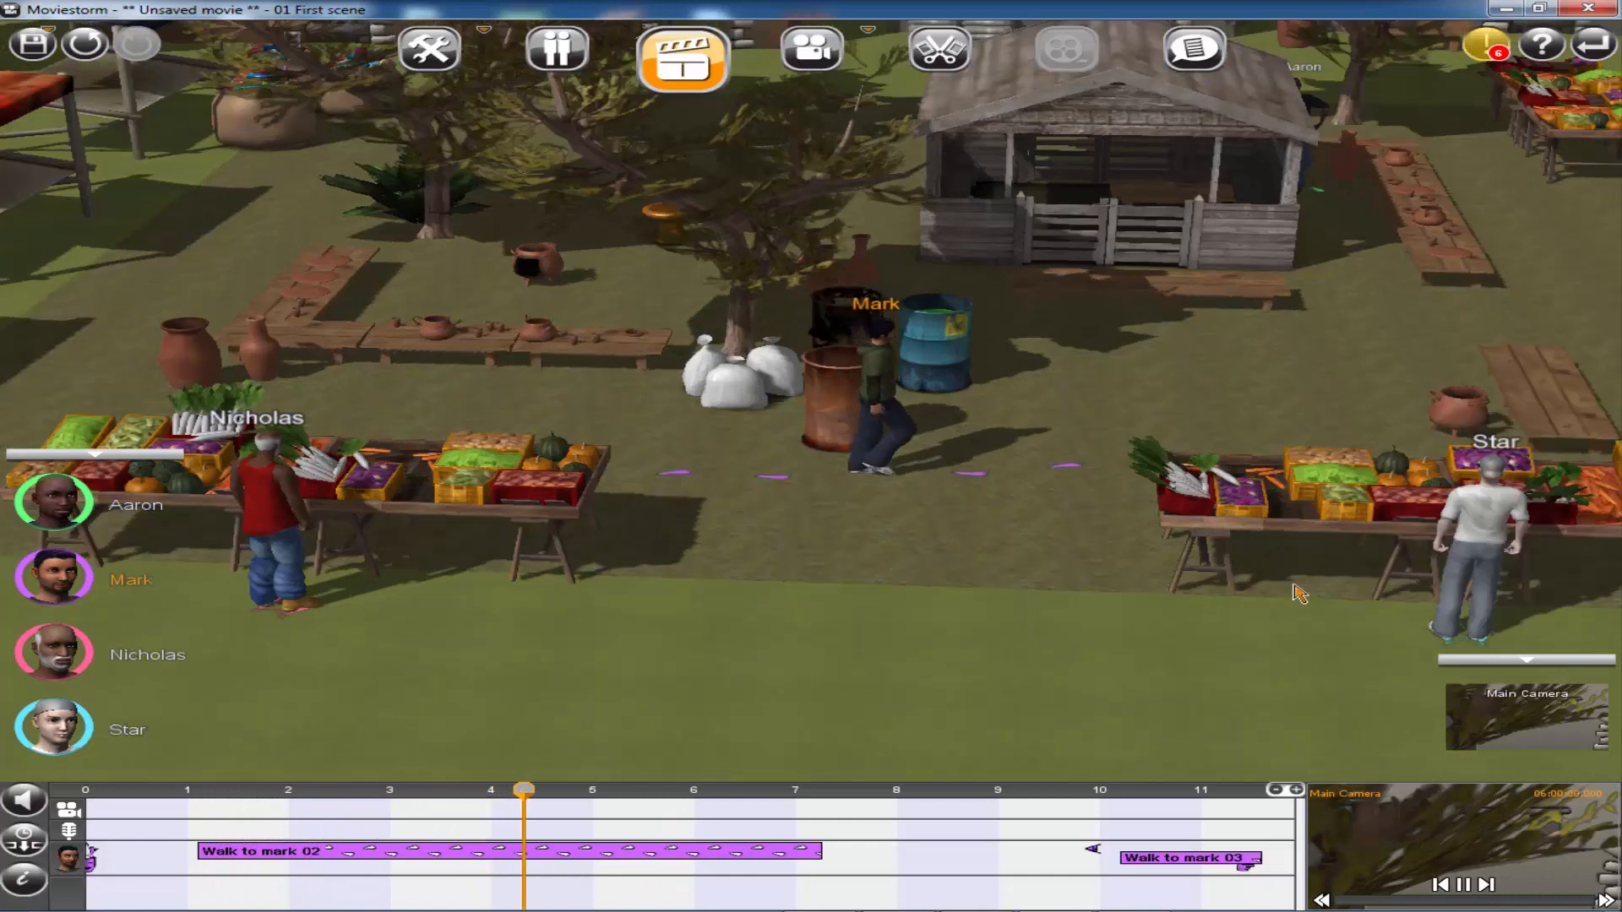
- Retime the look, both walks and the pointing gesture to follow one another closely from about 1.3 seconds, and play the result
right_click_drag(1265, 554, 1424, 522)
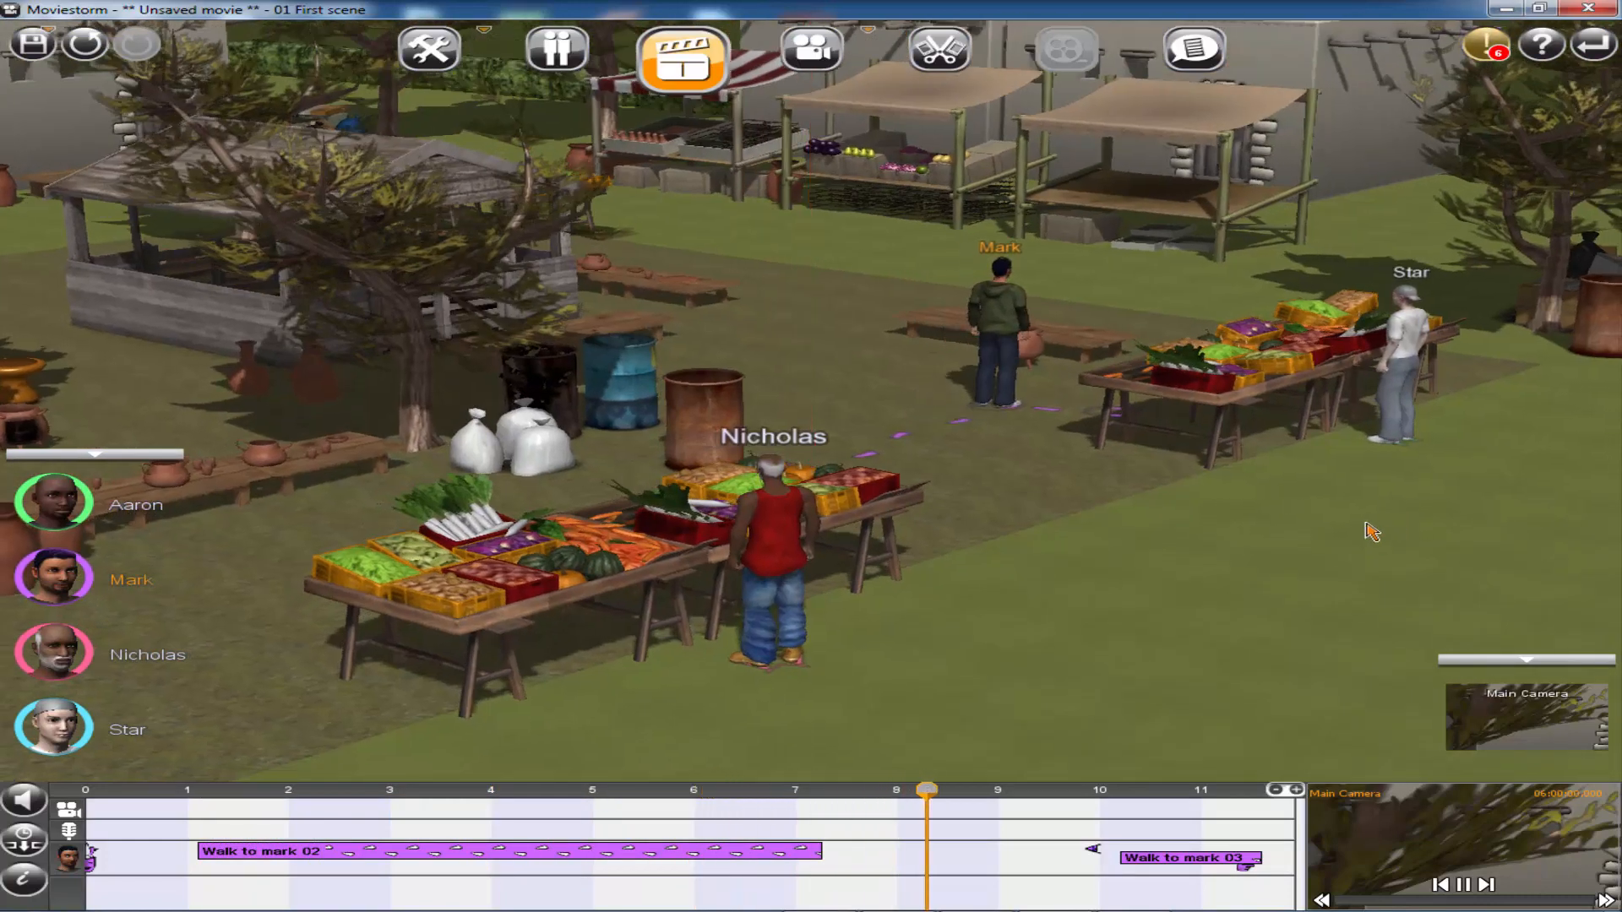
key("space")
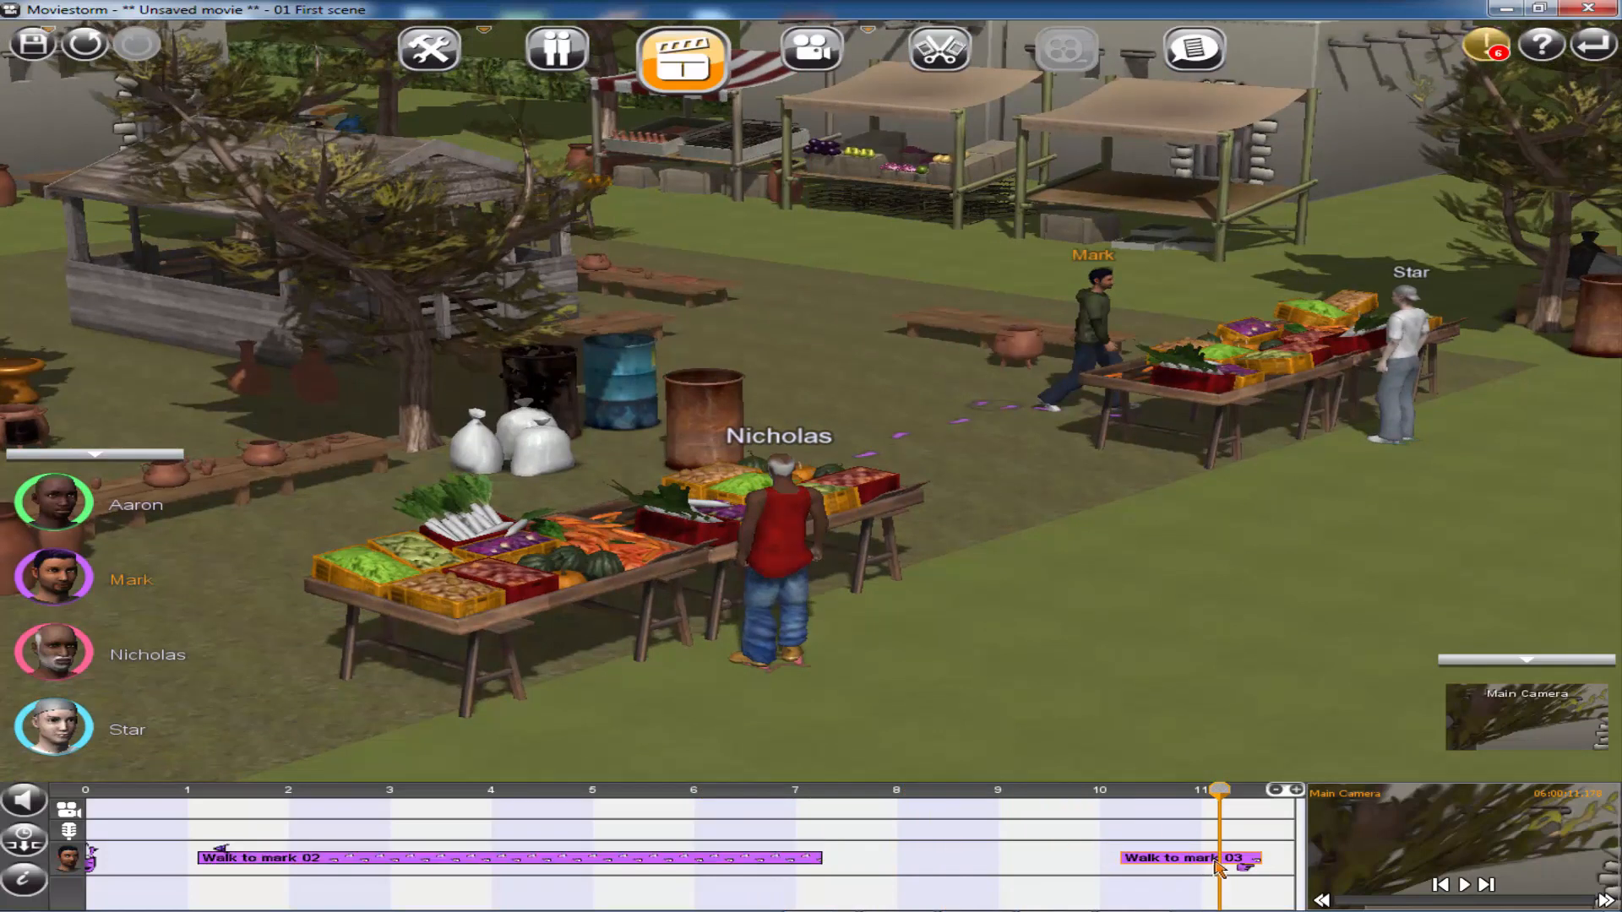
left_click_drag(1216, 864, 963, 866)
left_click_drag(1244, 866, 964, 866)
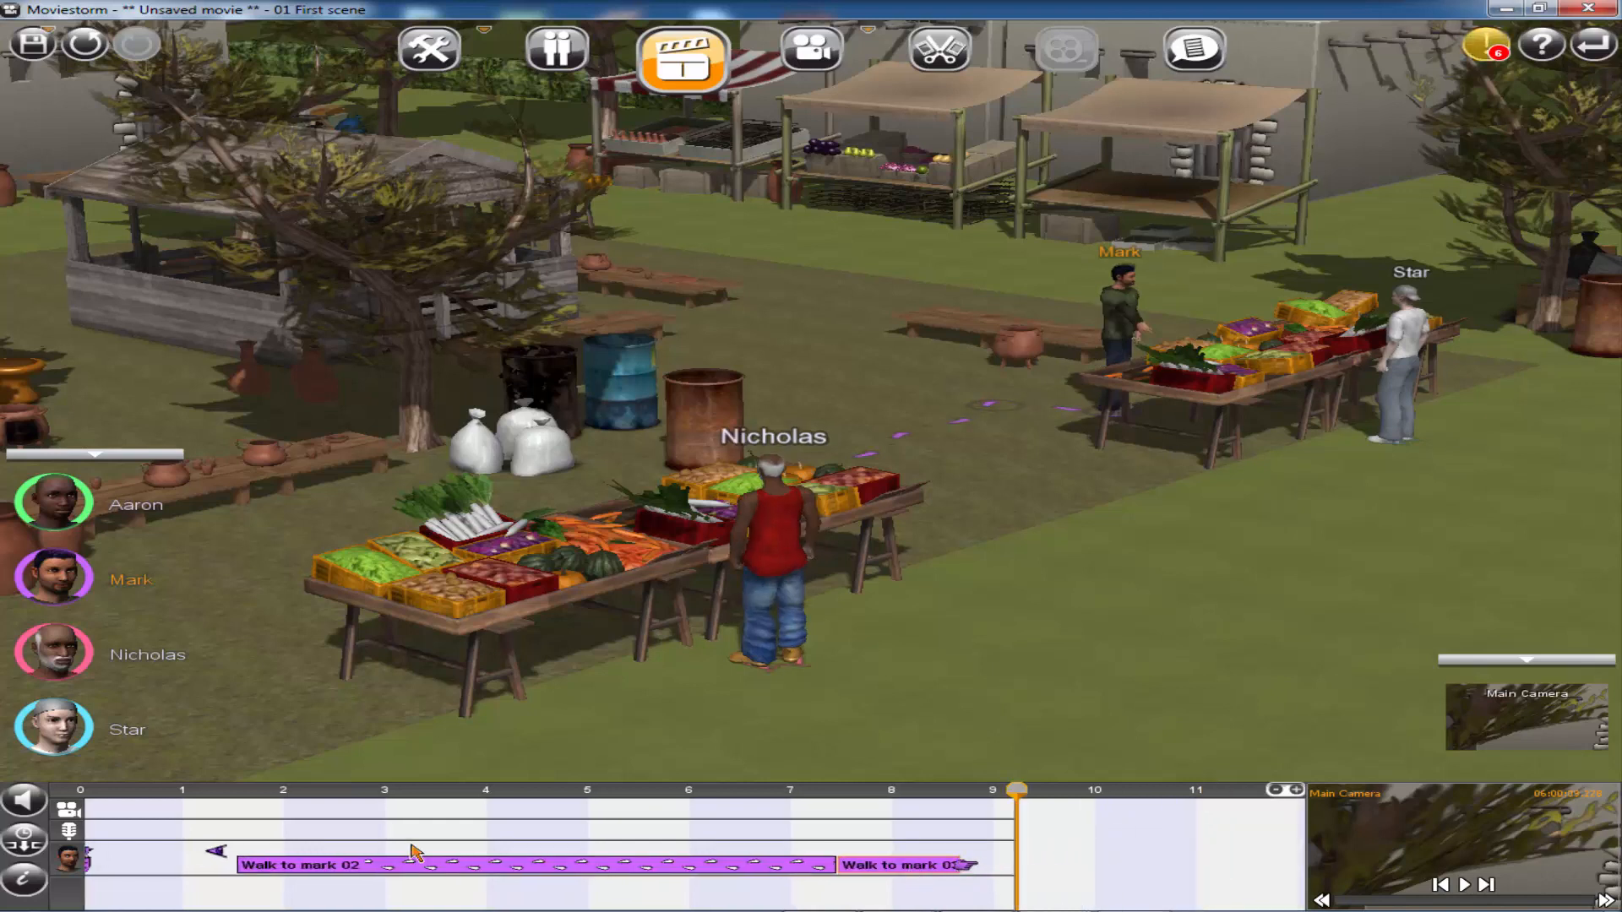
left_click(210, 798)
key("space")
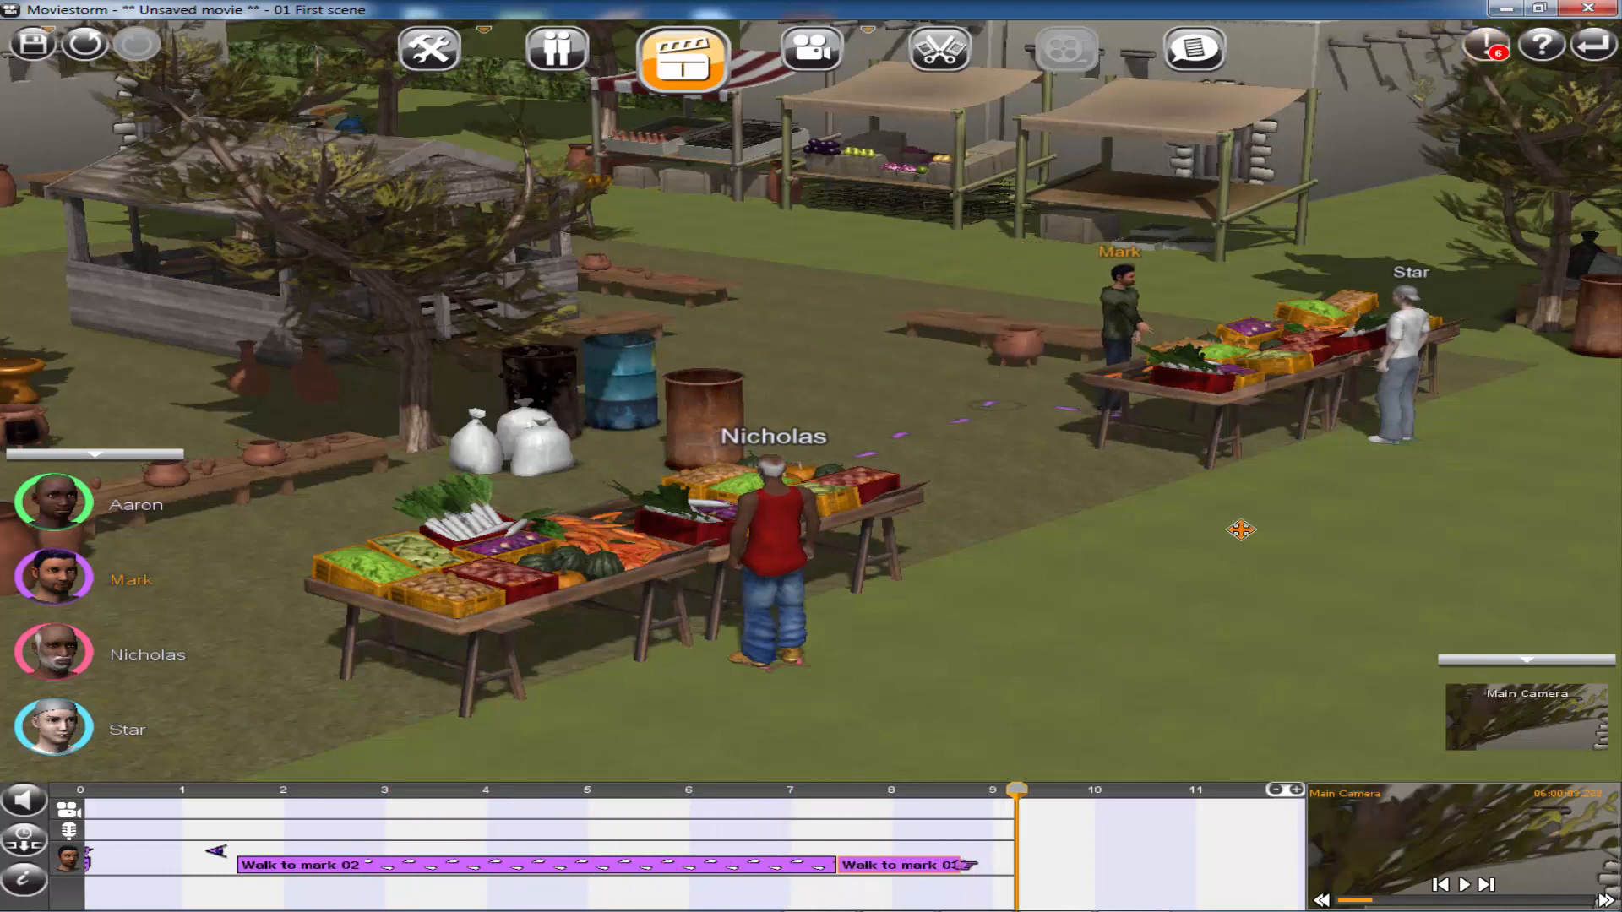
- Examine the market square and its characters from several distances and angles for an area that still needs action
left_click_drag(1241, 530, 910, 603)
right_click_drag(1234, 526, 982, 559)
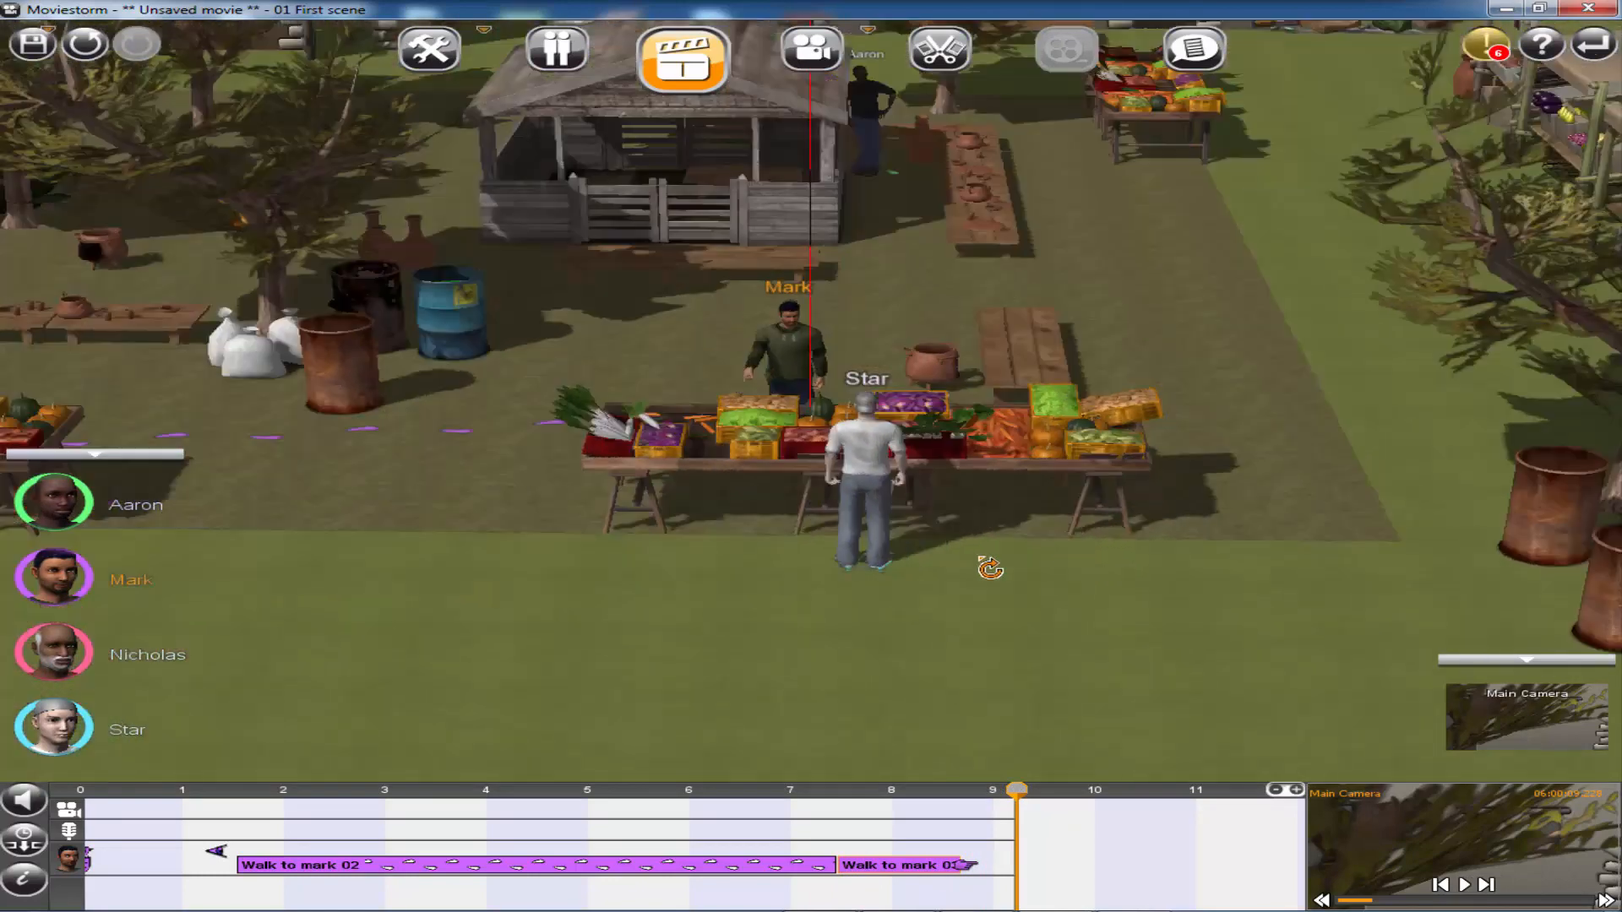
scroll(1013, 558, "down", 3)
scroll(847, 644, "down", 3)
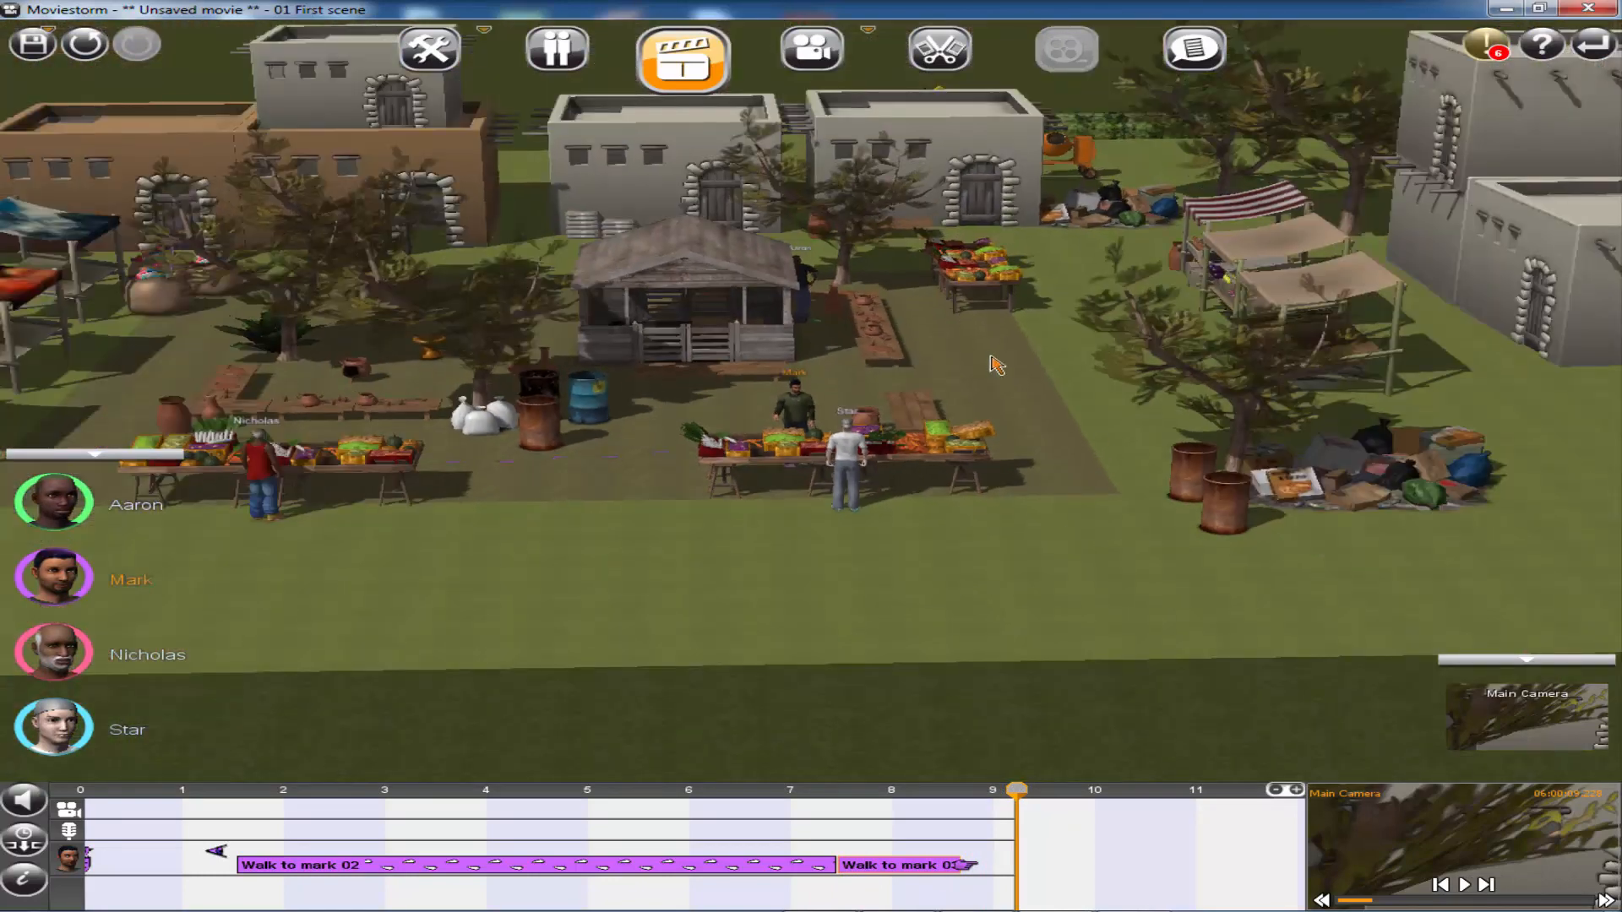
scroll(997, 365, "up", 4)
right_click_drag(1070, 535, 1073, 504)
left_click_drag(1016, 796, 979, 801)
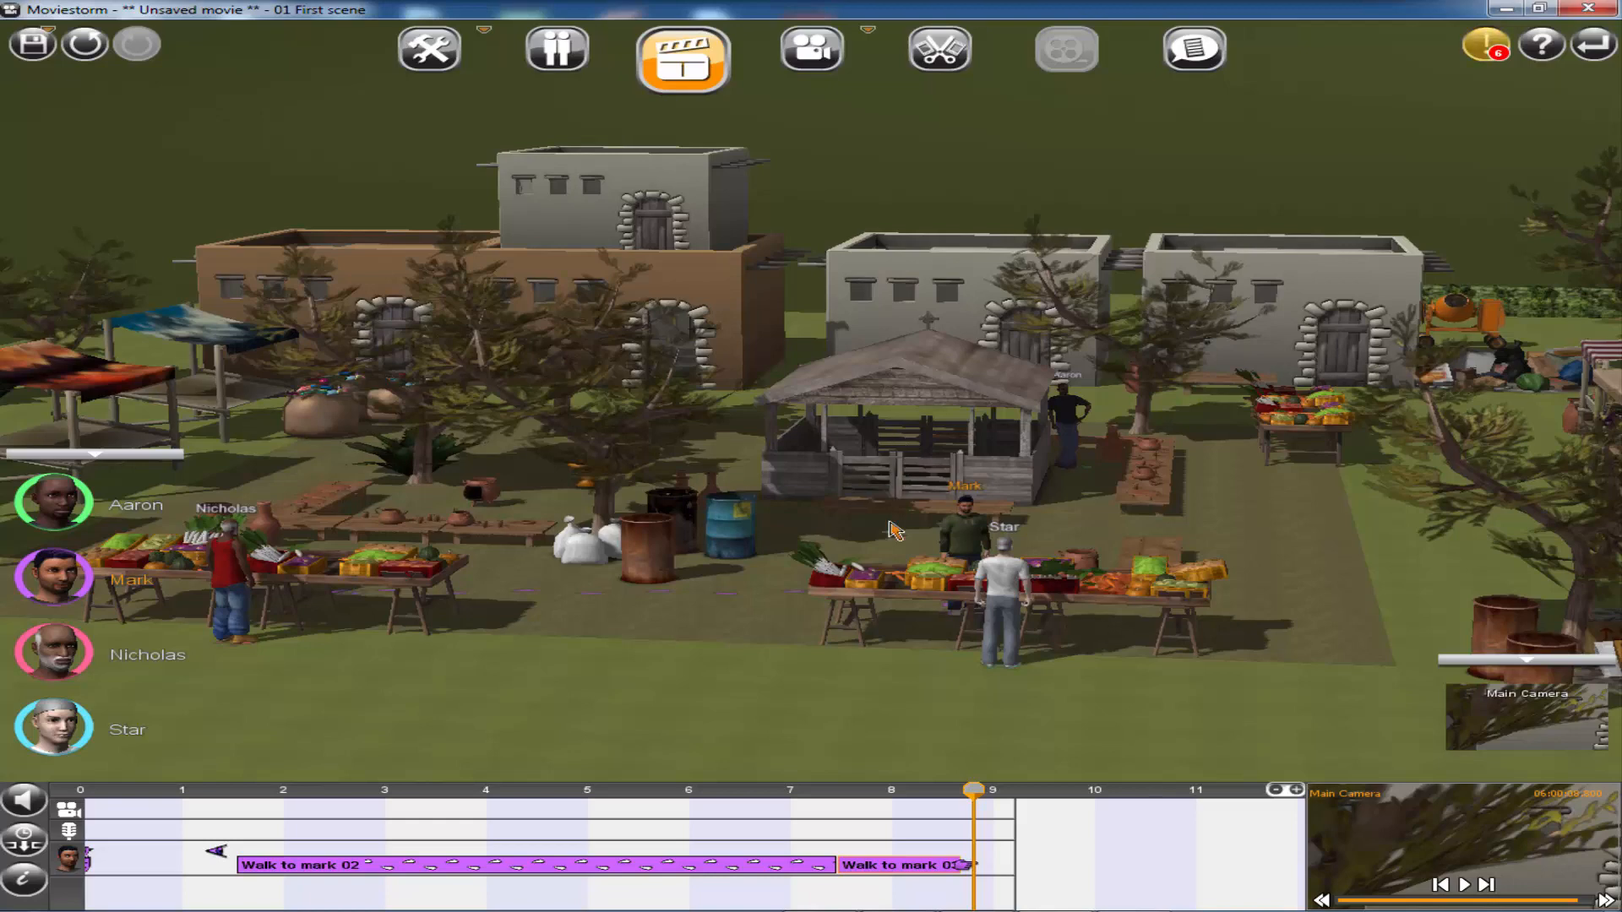
scroll(911, 567, "up", 5)
mouse_move(968, 545)
right_mouse_down()
mouse_move(983, 583)
mouse_move(974, 538)
right_mouse_up()
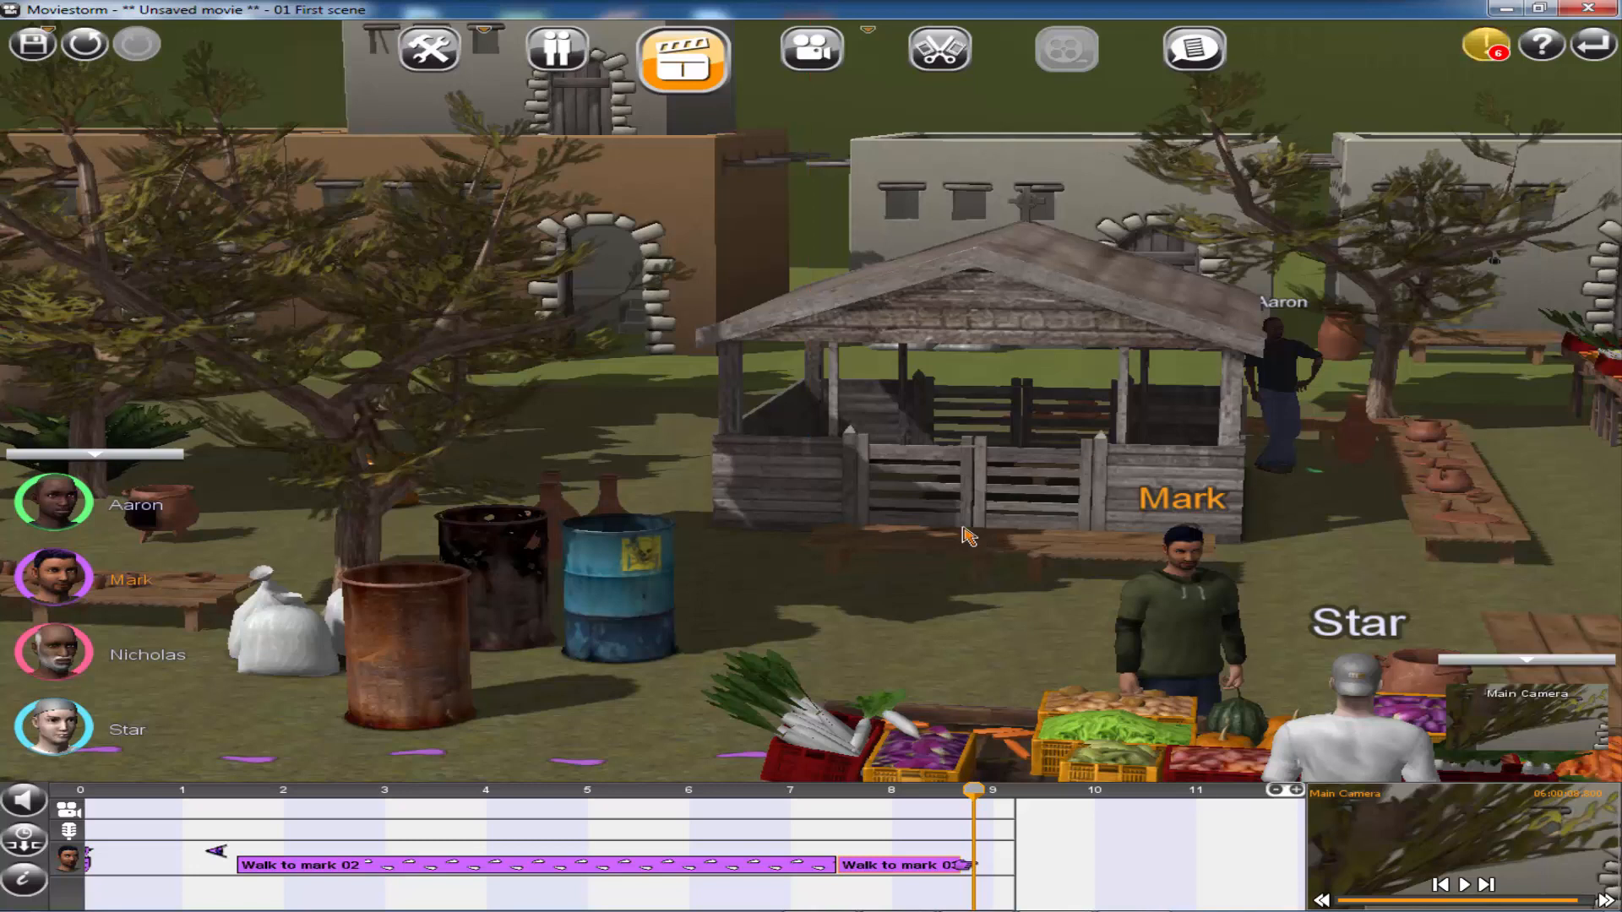
- Place the character in the grey jacket at the current time, on the grass between the orange bowl and the wooden shed
scroll(1039, 523, "down", 3)
right_click_drag(994, 597, 1186, 627)
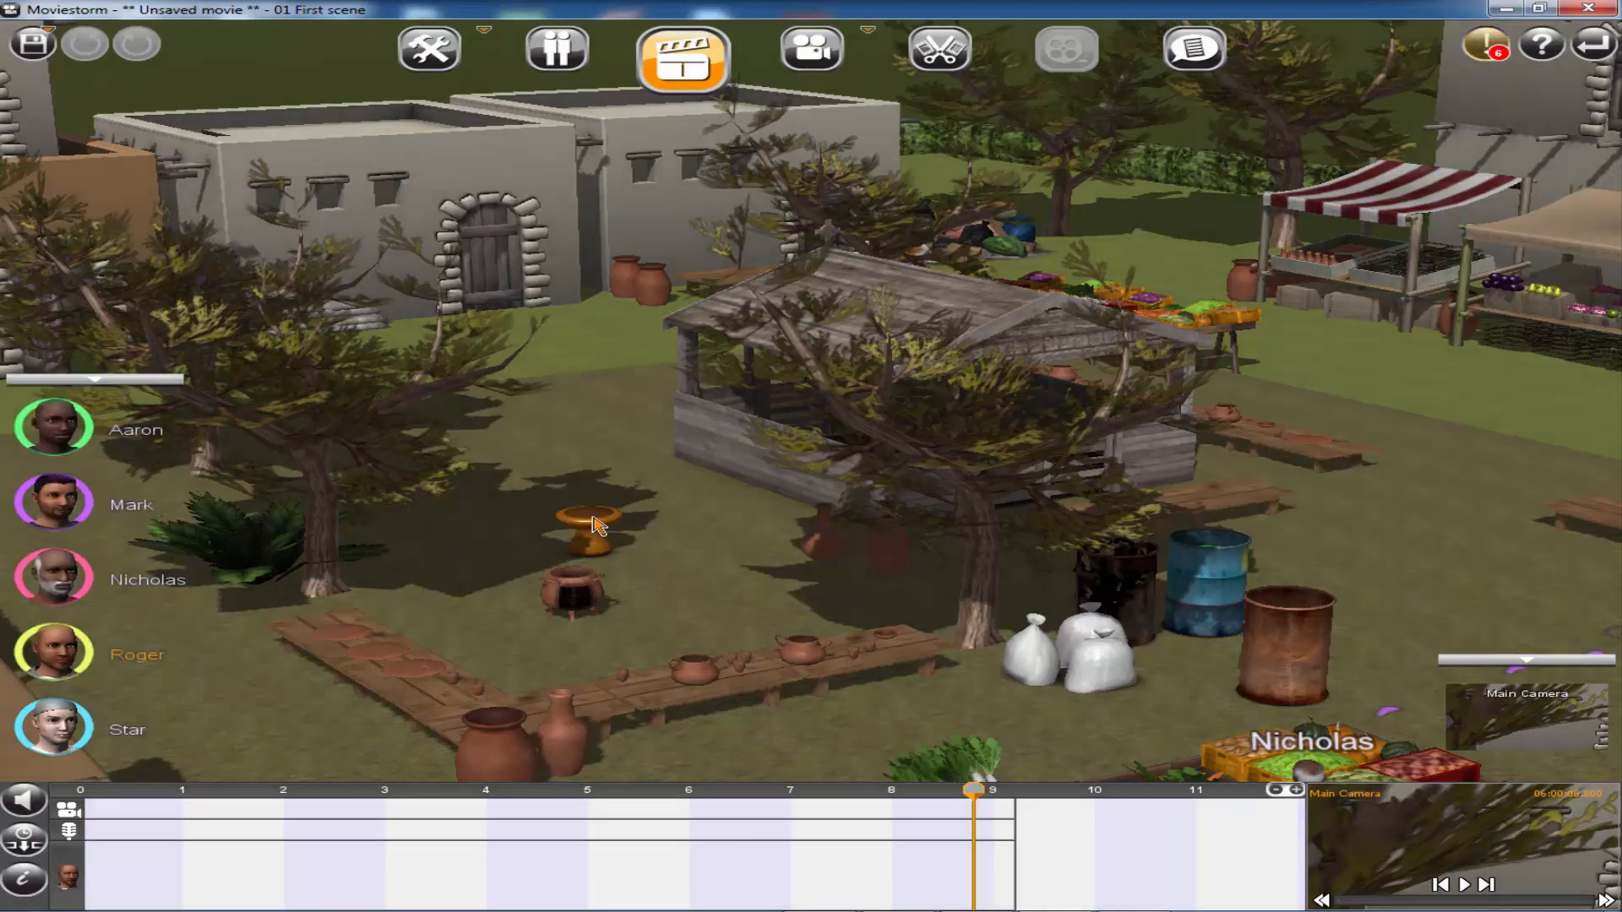
left_click(692, 543)
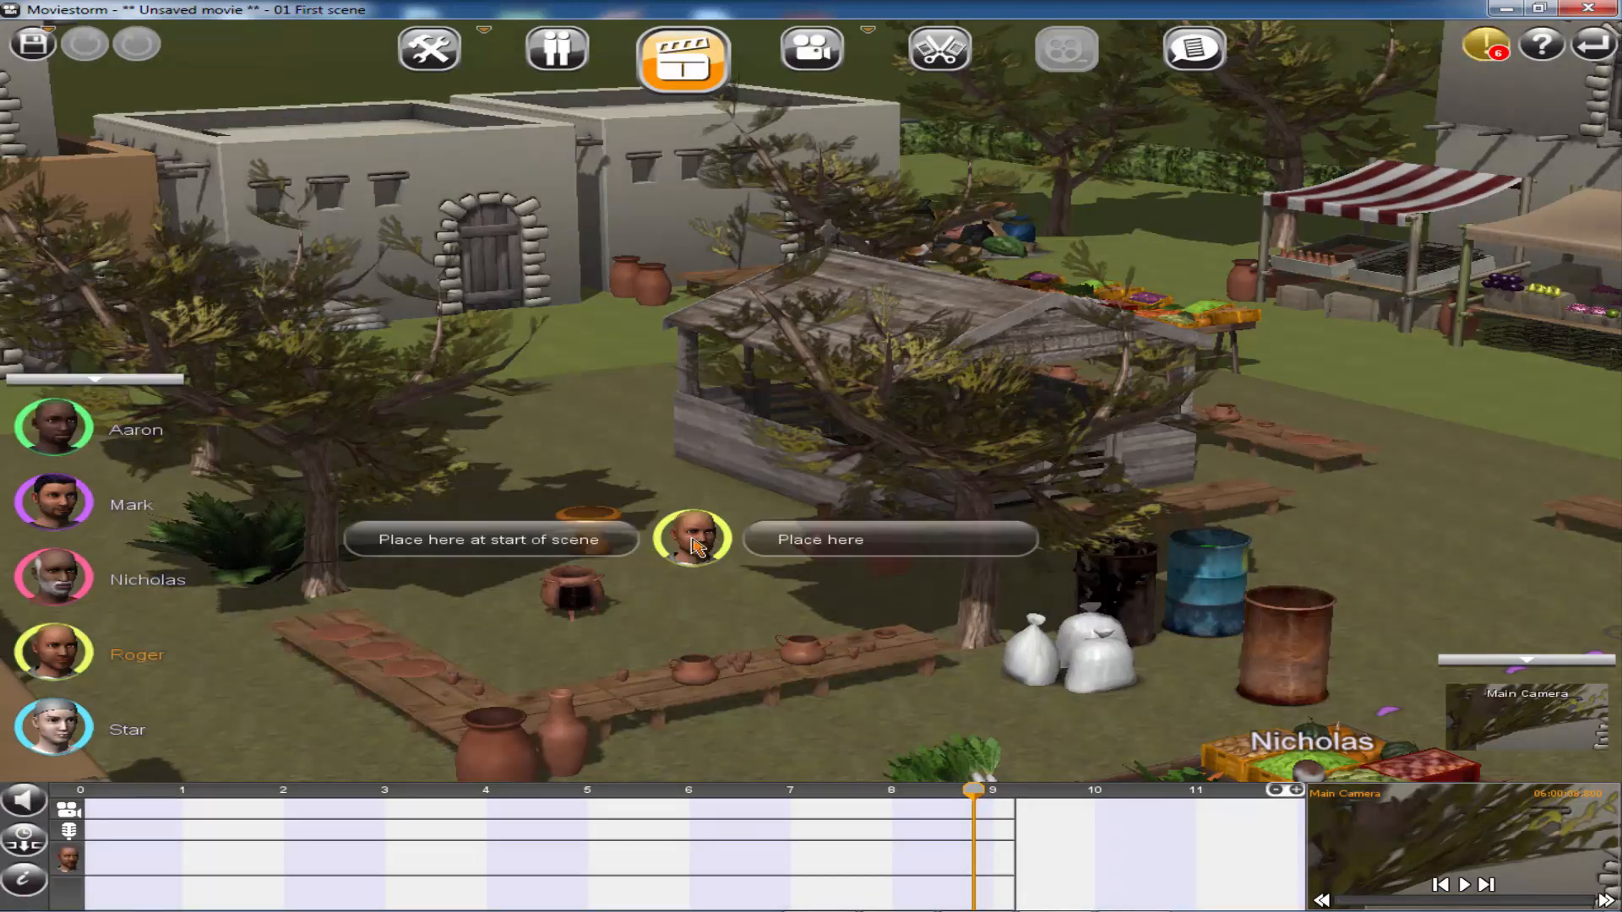
left_click(783, 548)
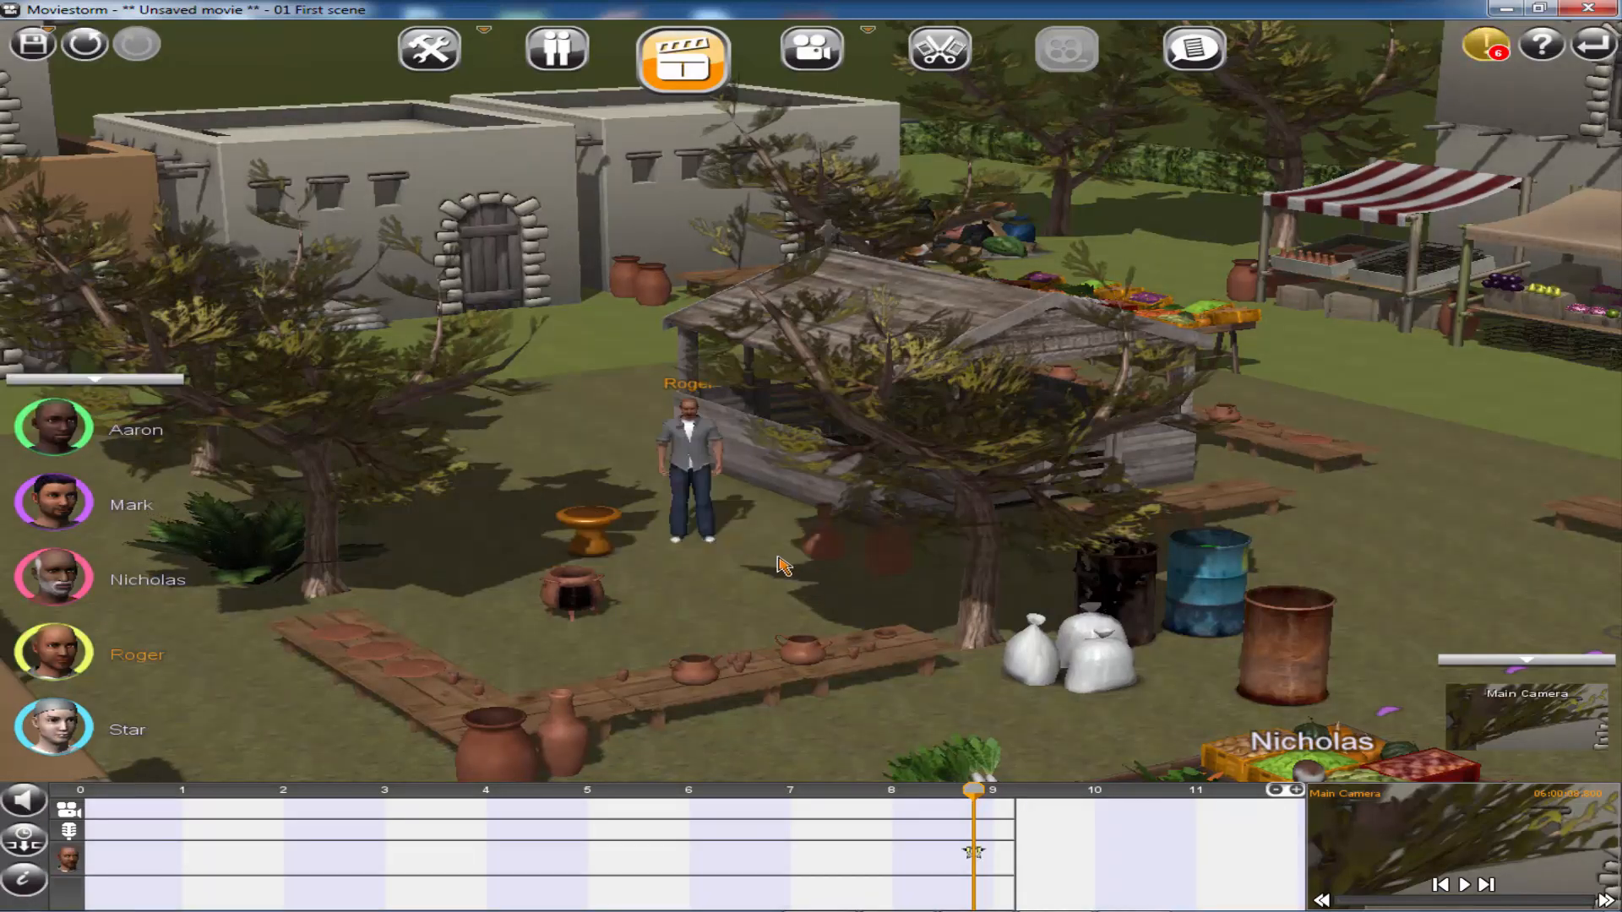
- Have the character in the grey jacket walk to the orange stool beside the clay pot and sit down on it
left_click(608, 533)
left_click(744, 521)
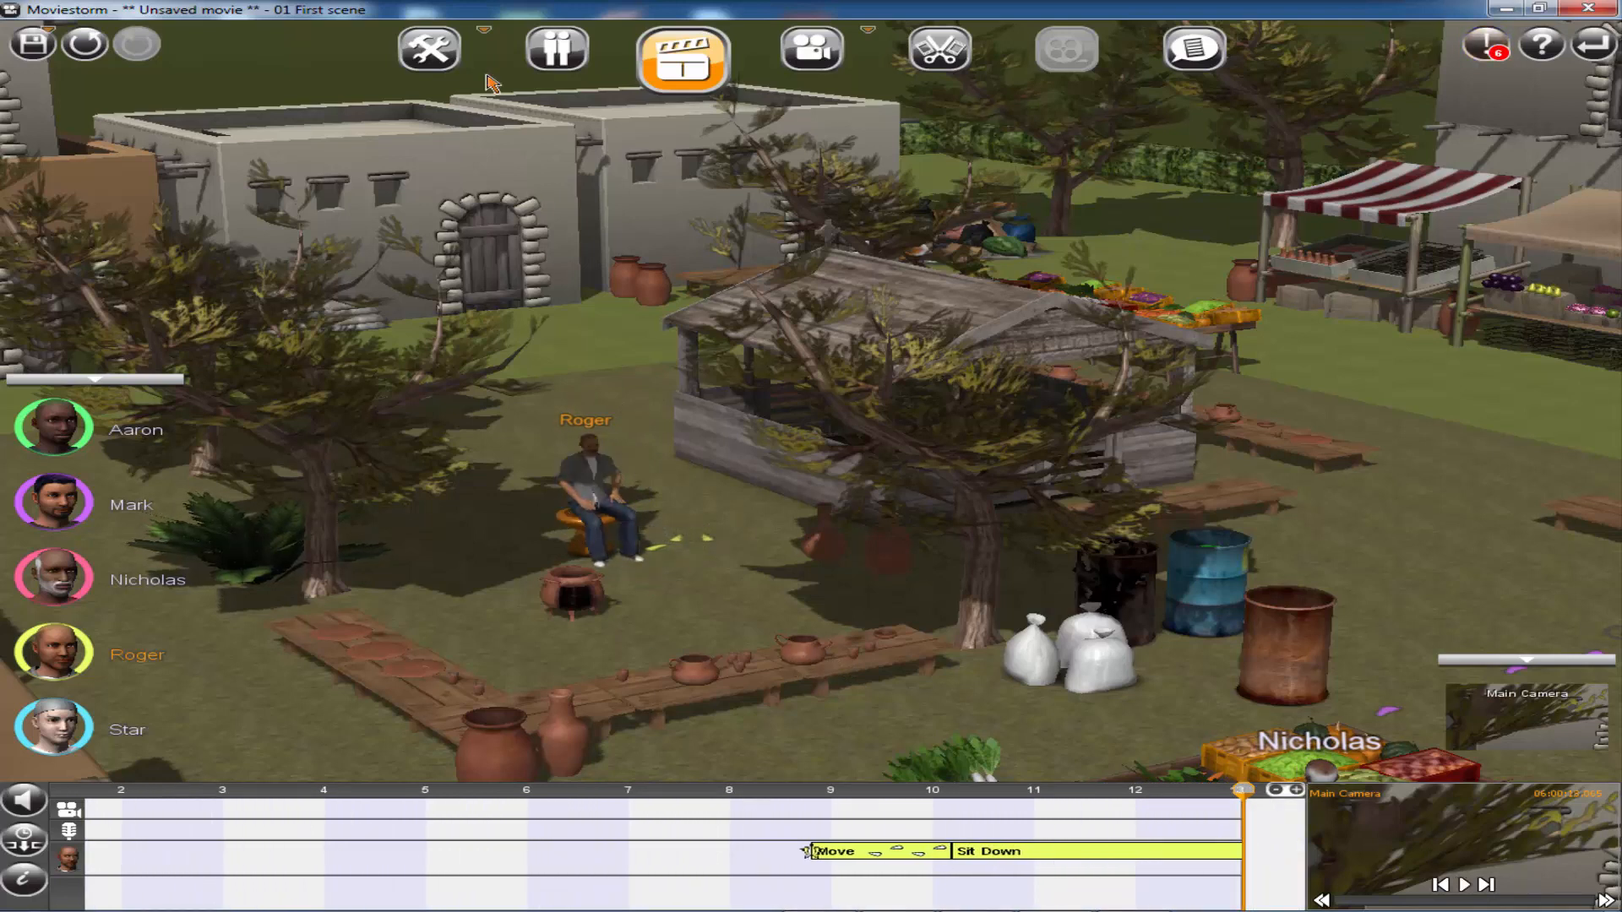
- Switch to editing the set and browse the prop catalogue for another object to place in the square
left_click(429, 51)
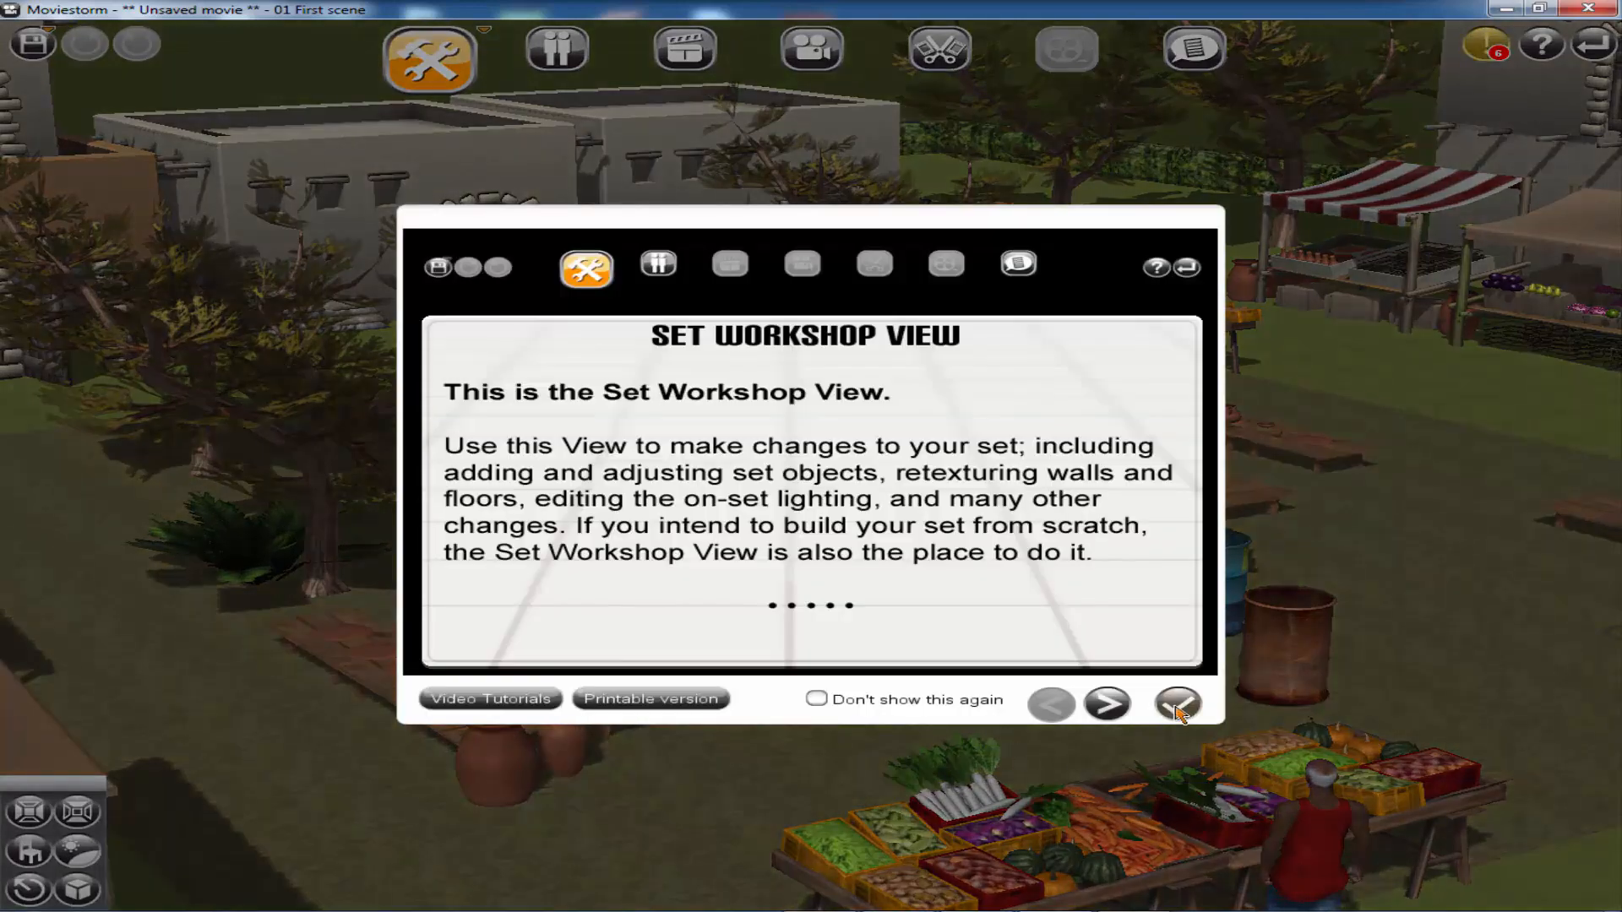
left_click(1177, 706)
left_click(31, 852)
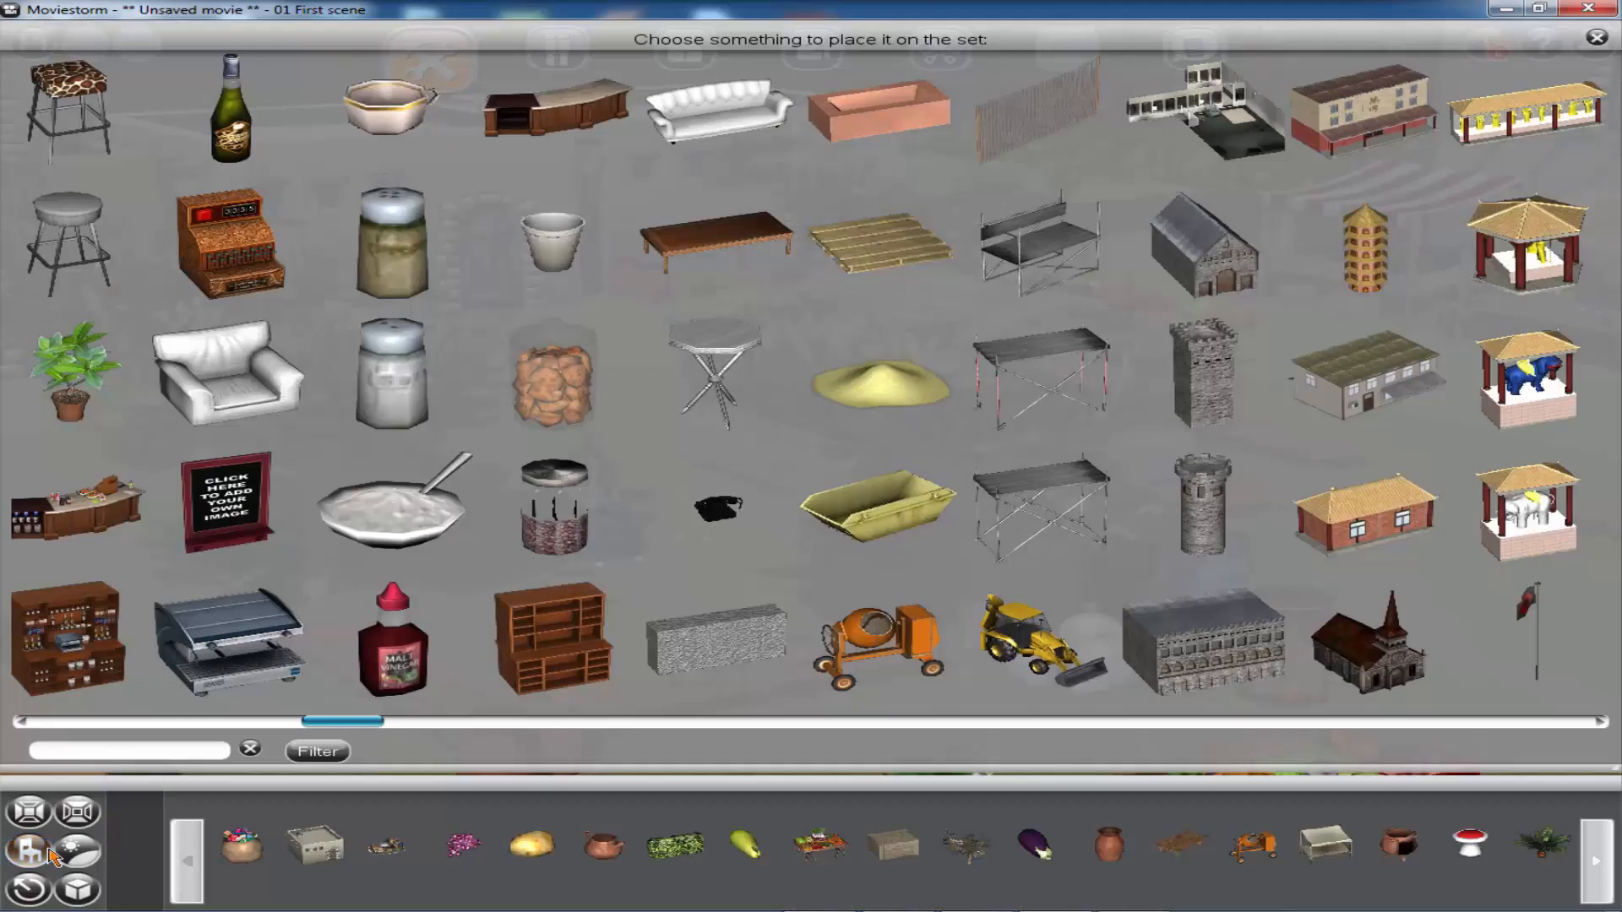
scroll(1047, 405, "down", 3)
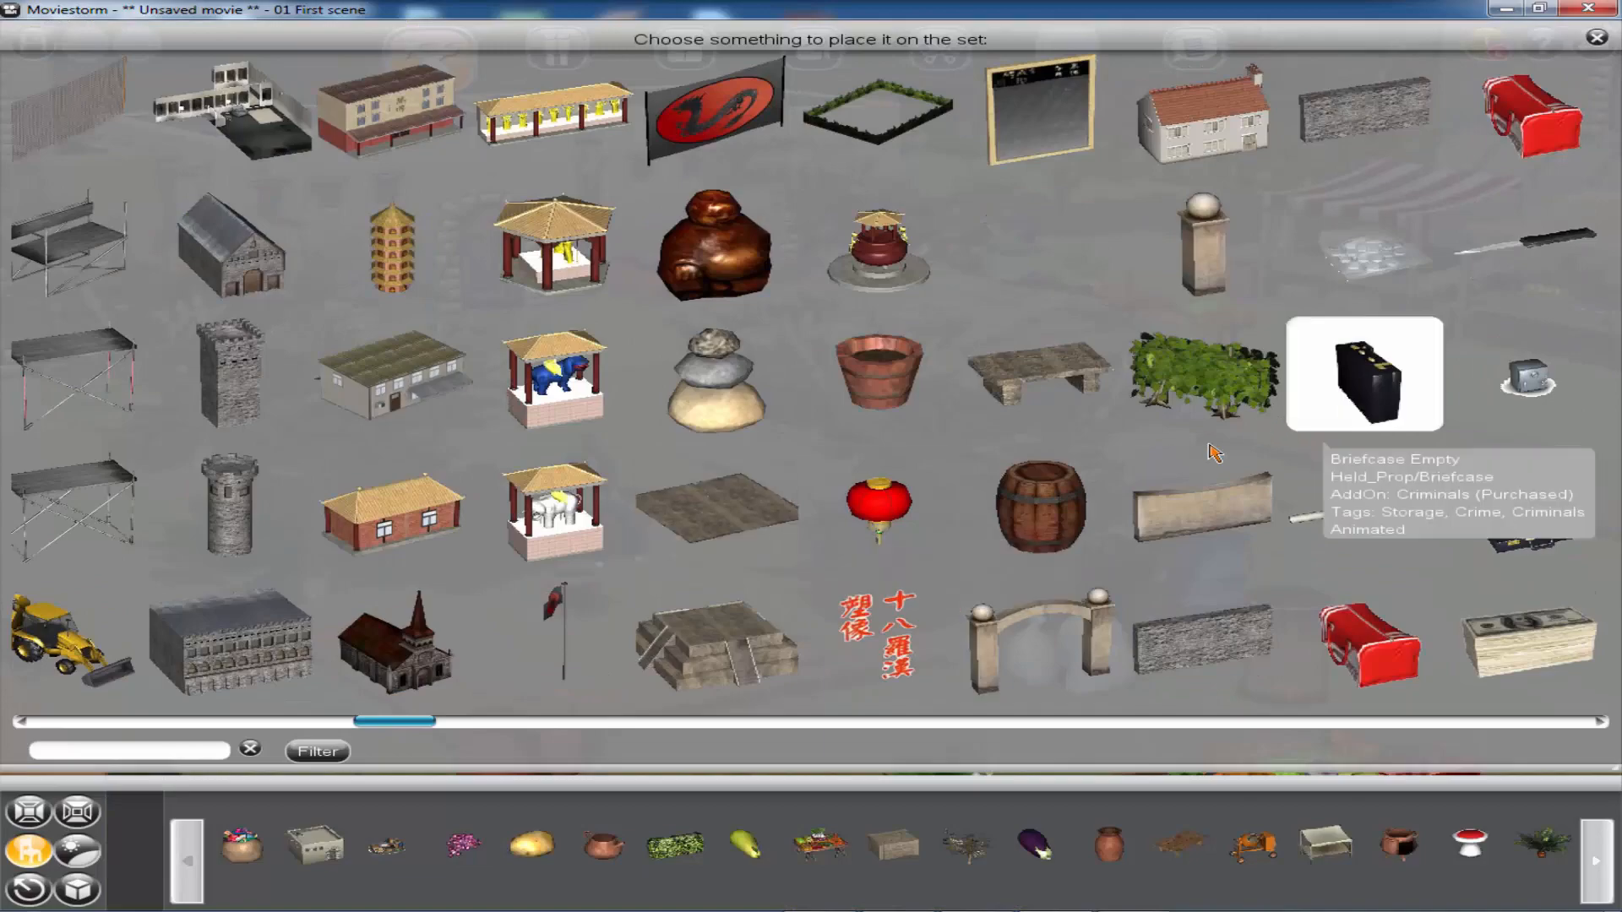
scroll(1214, 453, "down", 5)
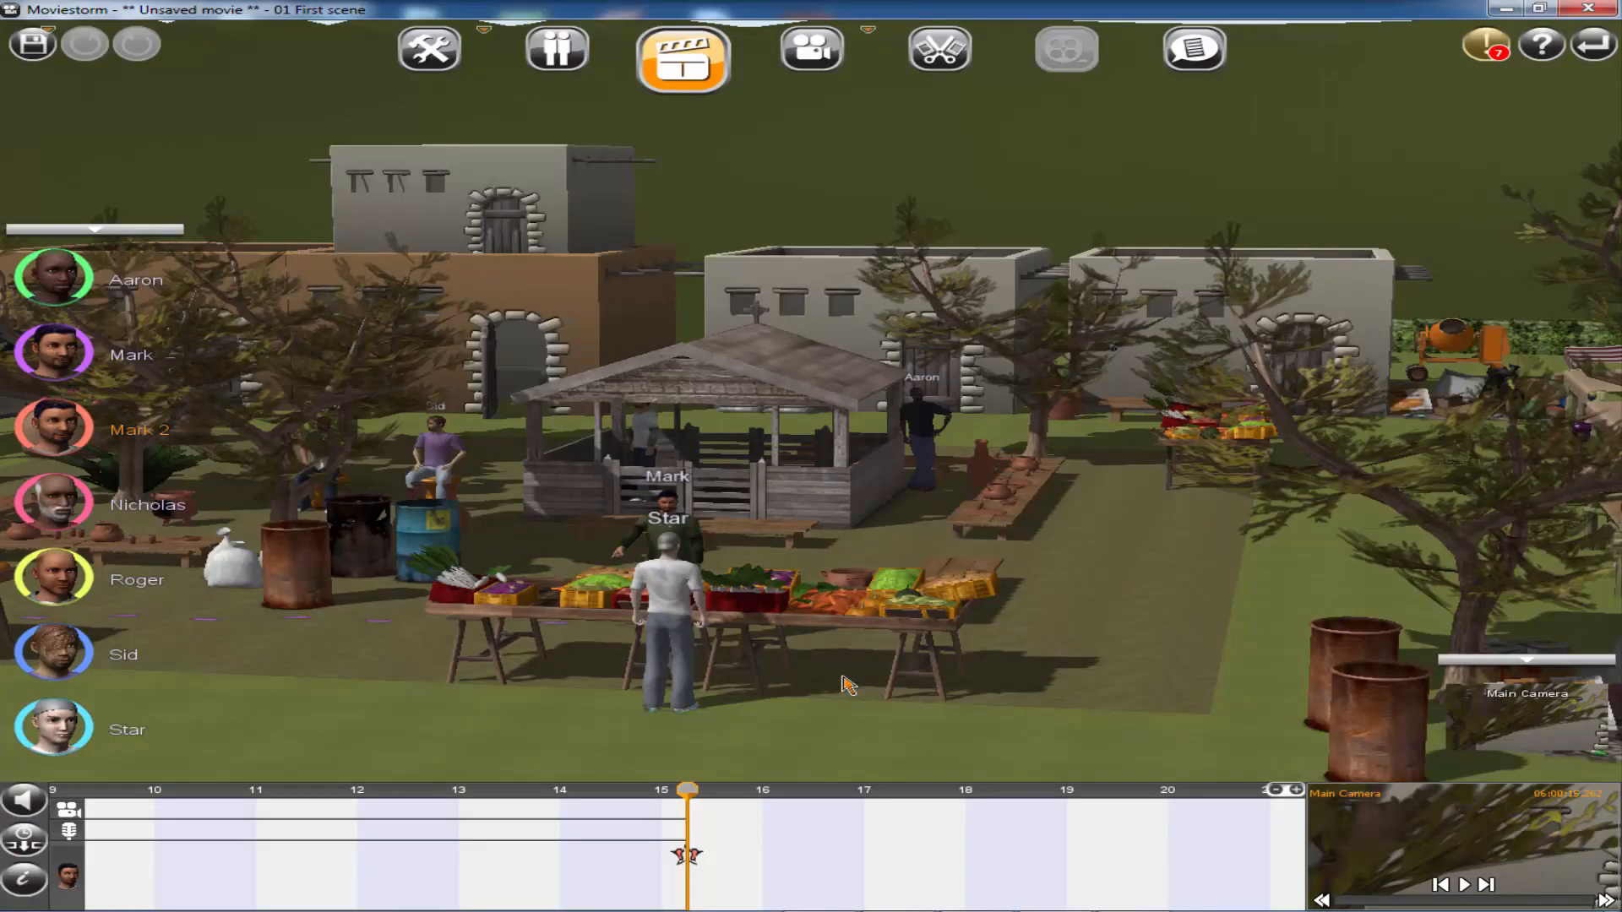
- Examine the vegetable stalls, shed and placed characters from the front, then review the whole market square from above
left_click_drag(709, 657, 897, 651)
right_click_drag(648, 620, 681, 621)
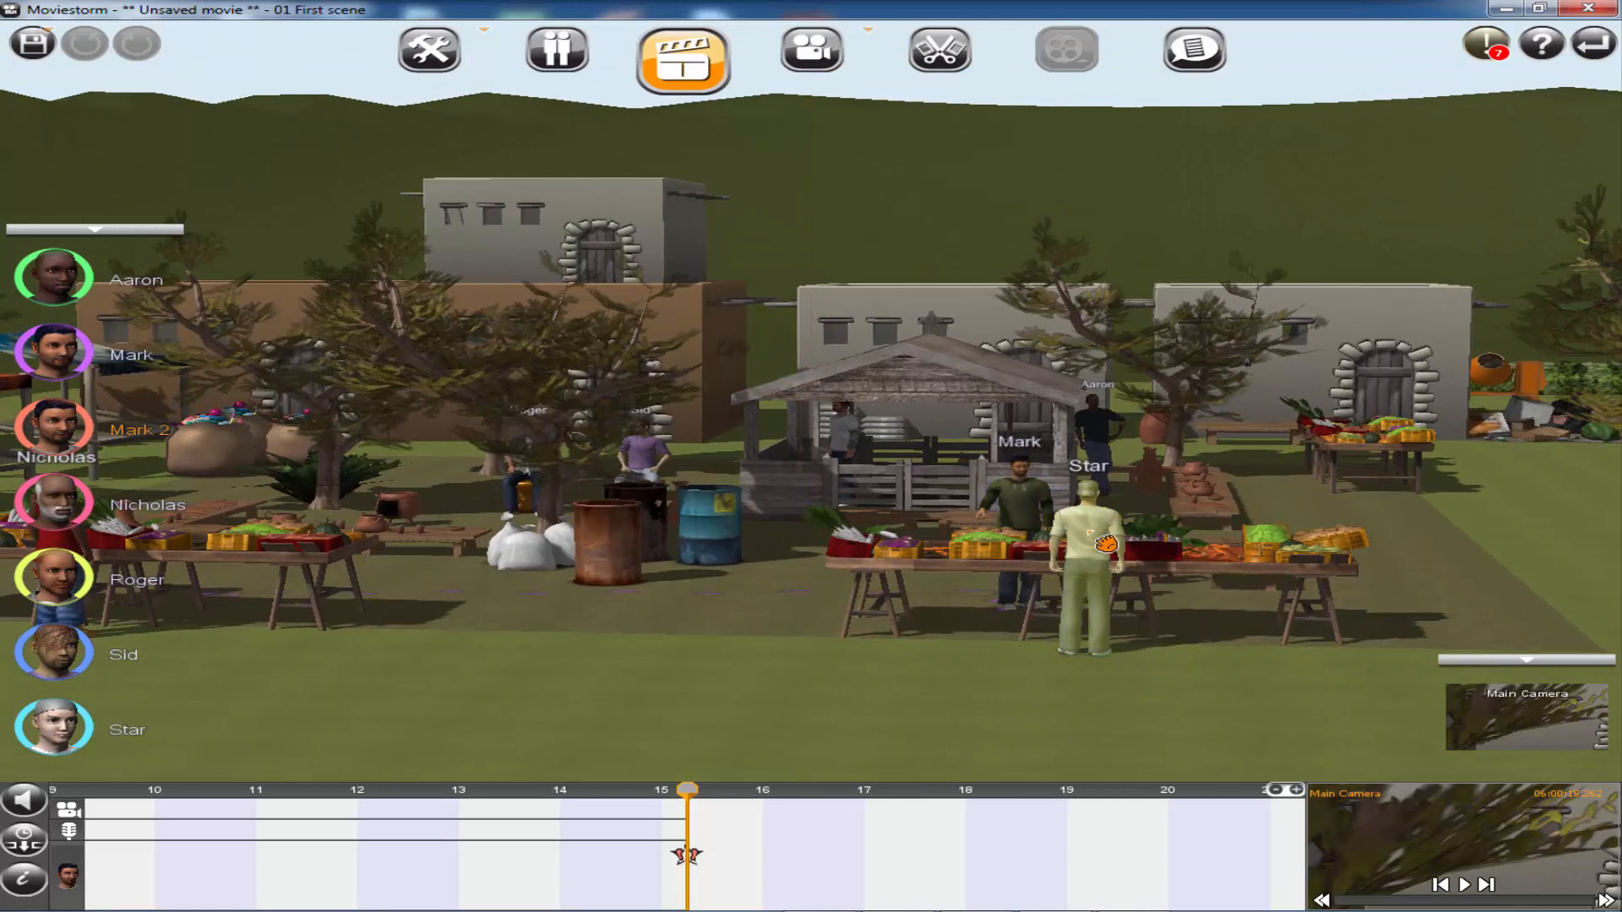
right_click_drag(632, 615, 636, 634)
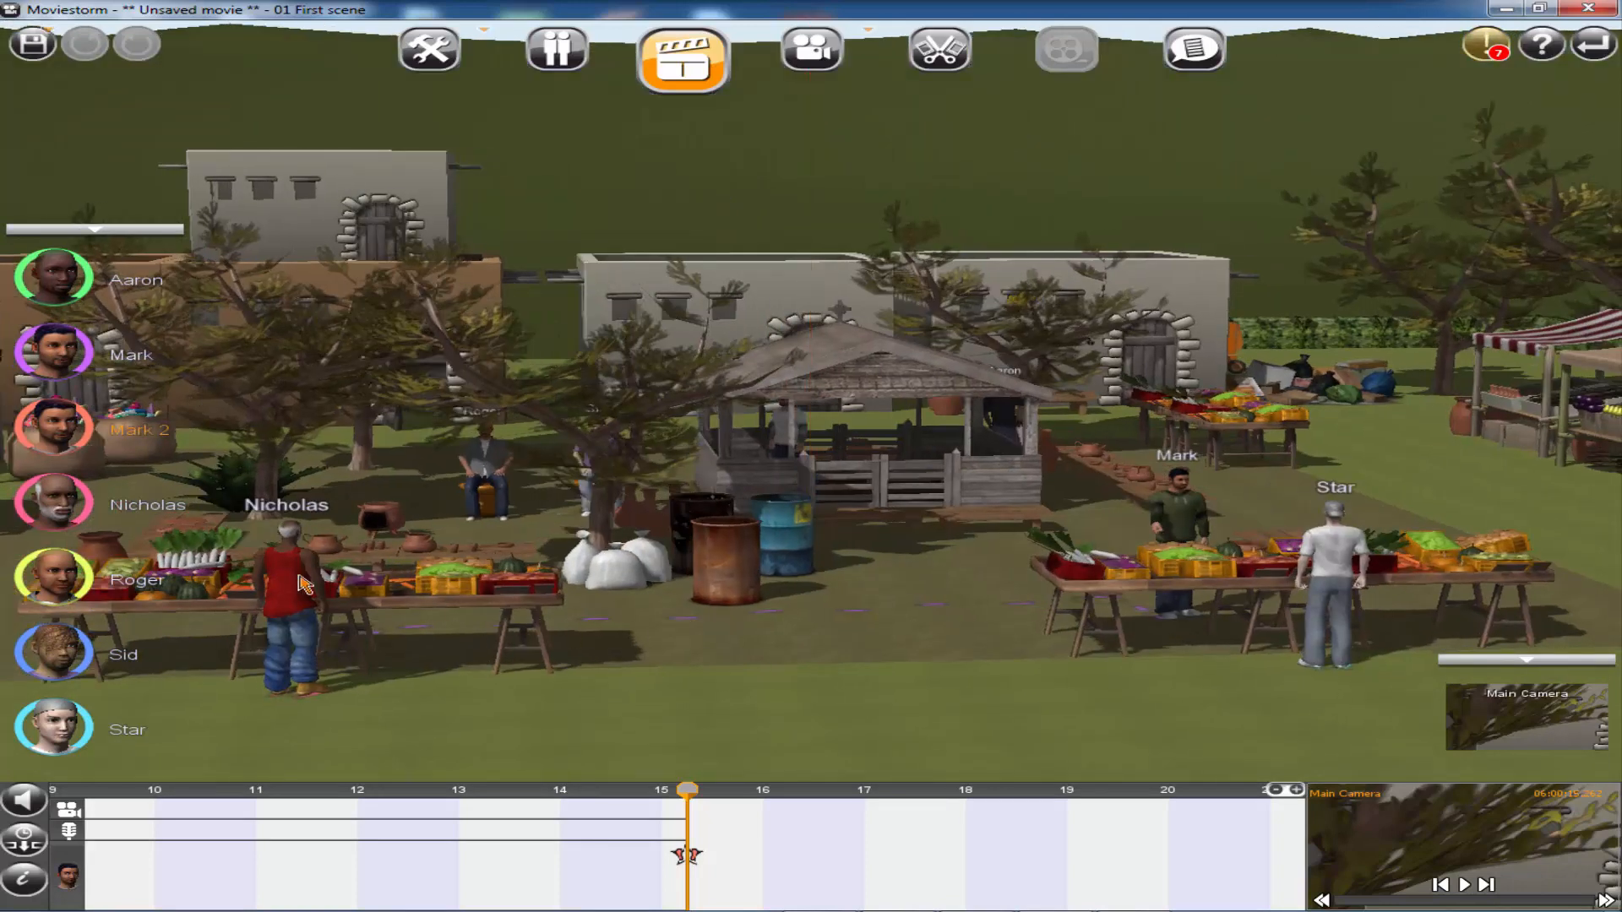
scroll(825, 574, "down", 3)
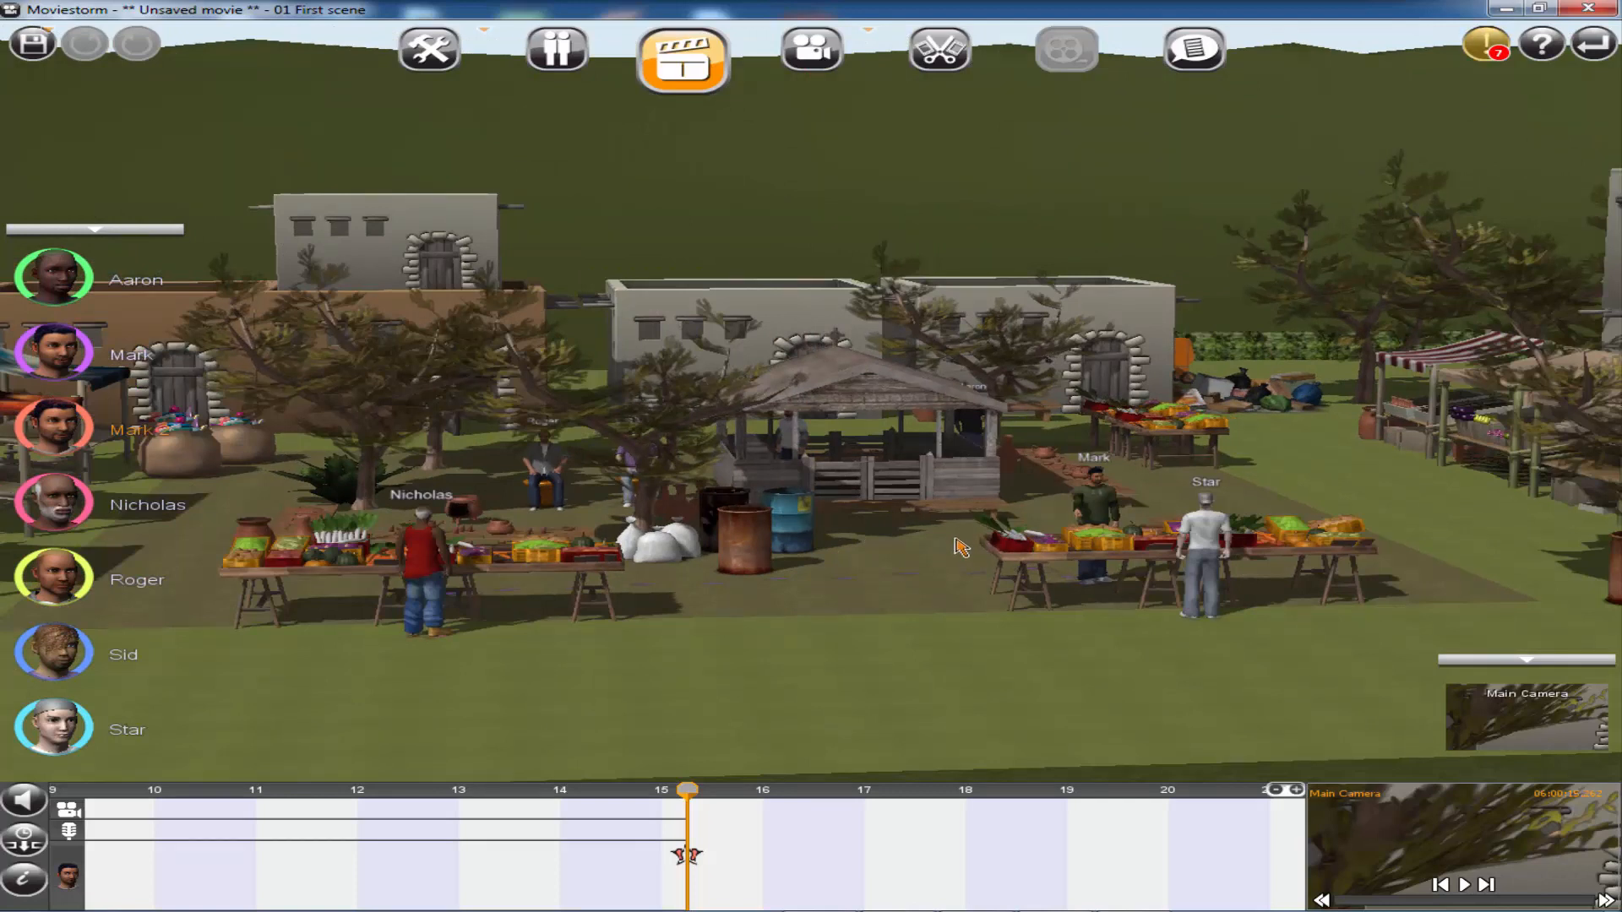
scroll(939, 490, "down", 5)
scroll(913, 541, "up", 5)
right_click_drag(982, 507, 1077, 541)
left_click_drag(1007, 555, 969, 469)
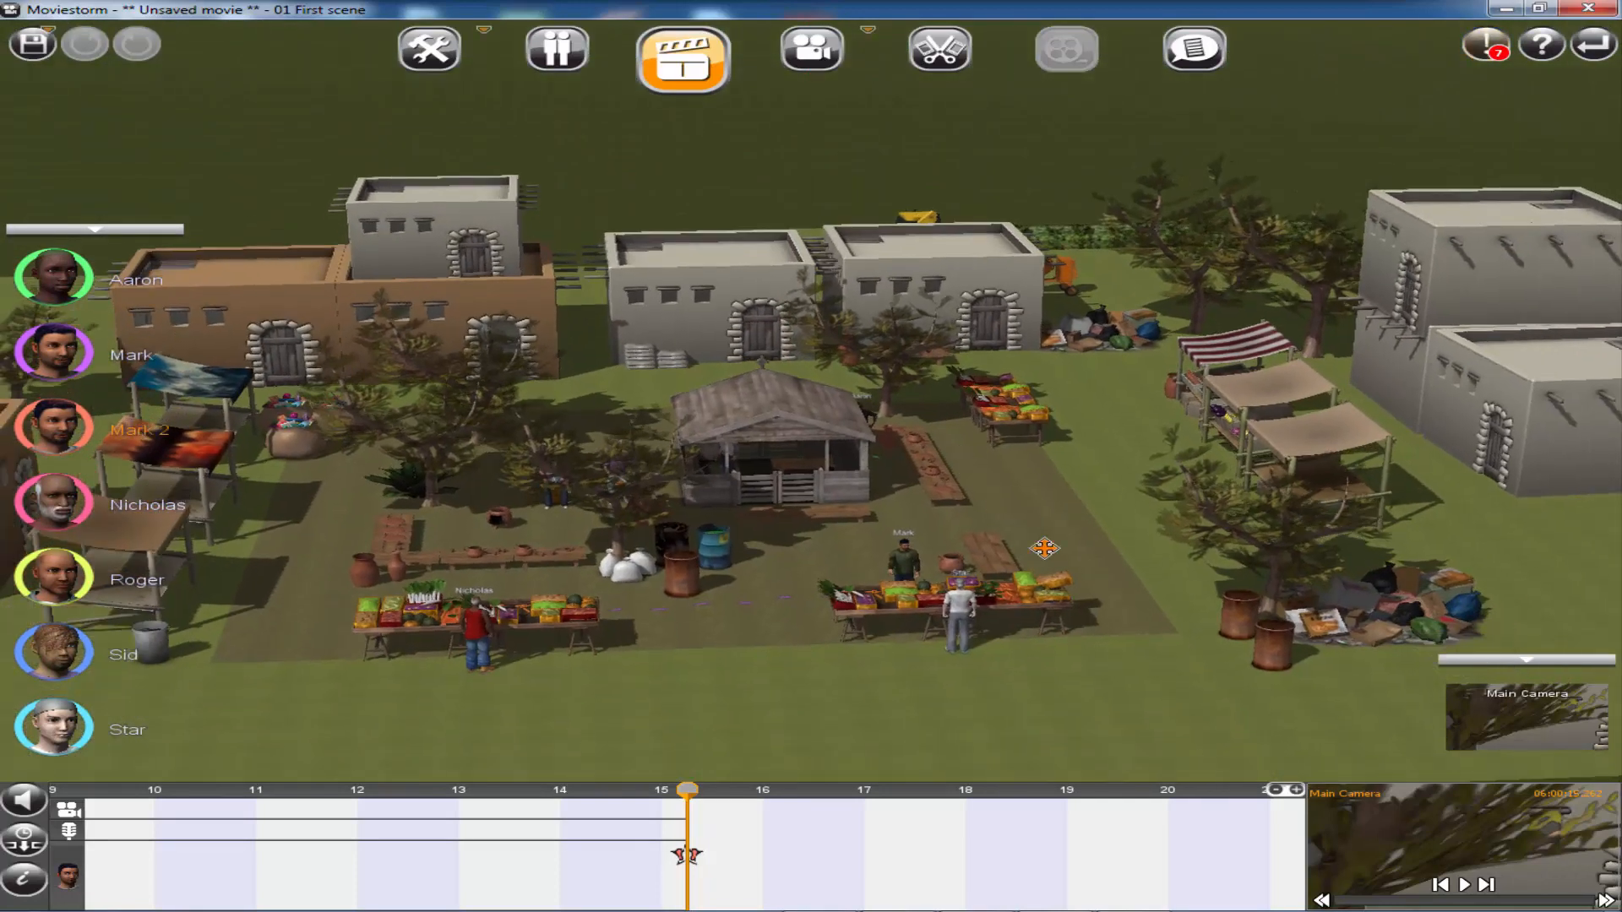
- Review the layout of stalls, houses and characters from closer elevated and low frontal viewpoints
right_click_drag(1063, 568, 1046, 603)
left_click_drag(1020, 556, 1159, 503)
mouse_move(995, 619)
right_mouse_down()
mouse_move(988, 663)
mouse_move(963, 642)
mouse_move(971, 624)
right_mouse_up()
scroll(1030, 664, "up", 2)
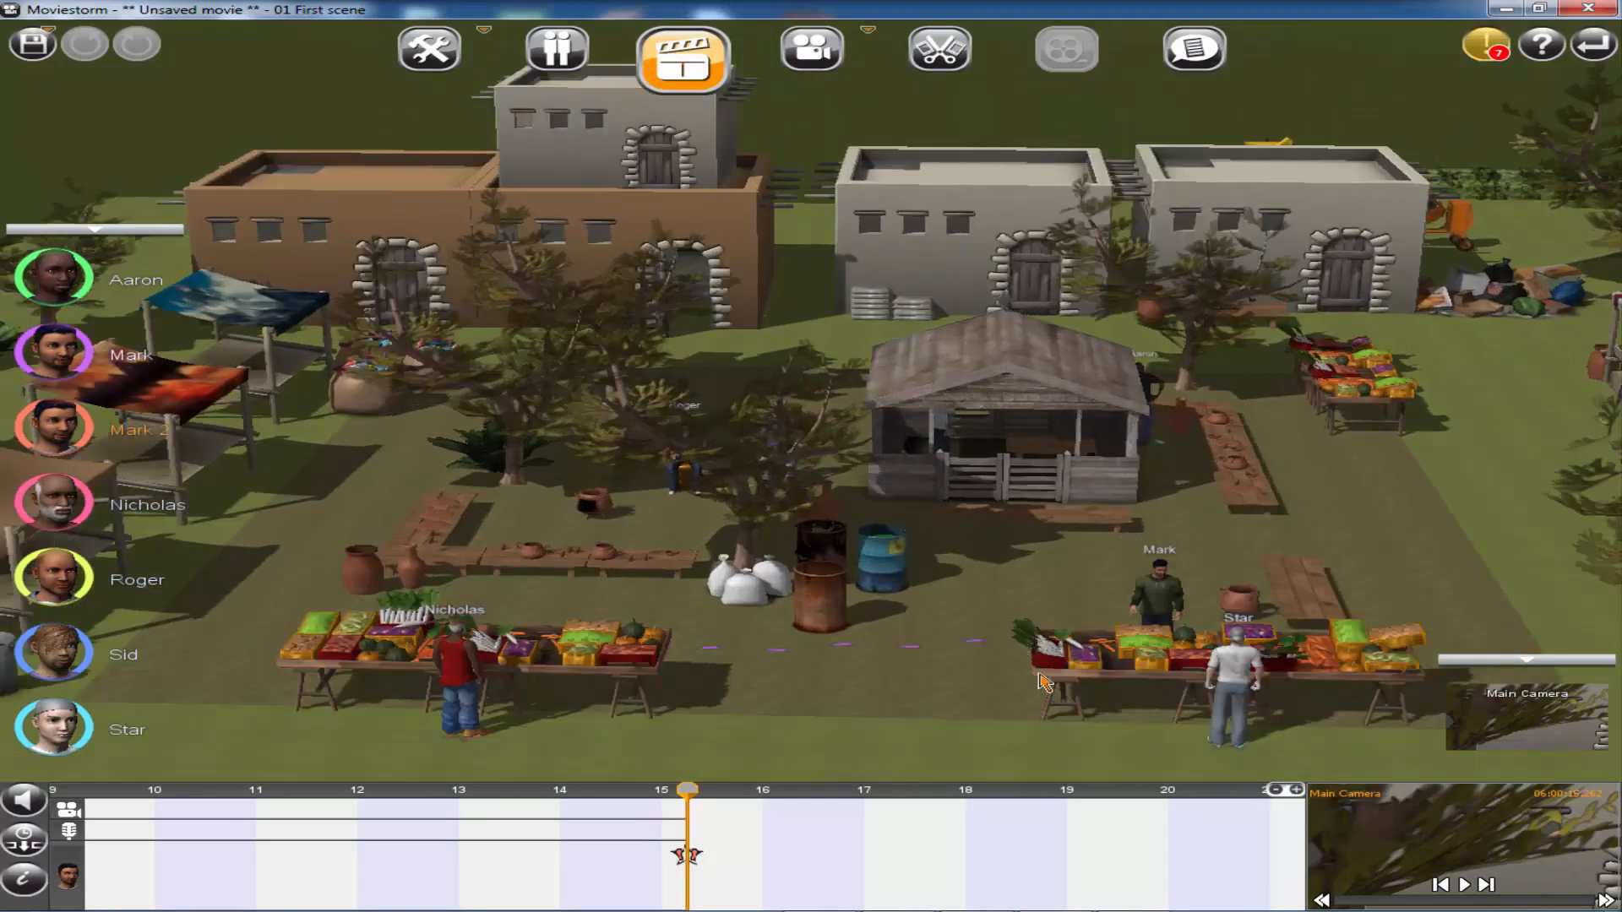
right_click_drag(1060, 676, 1091, 643)
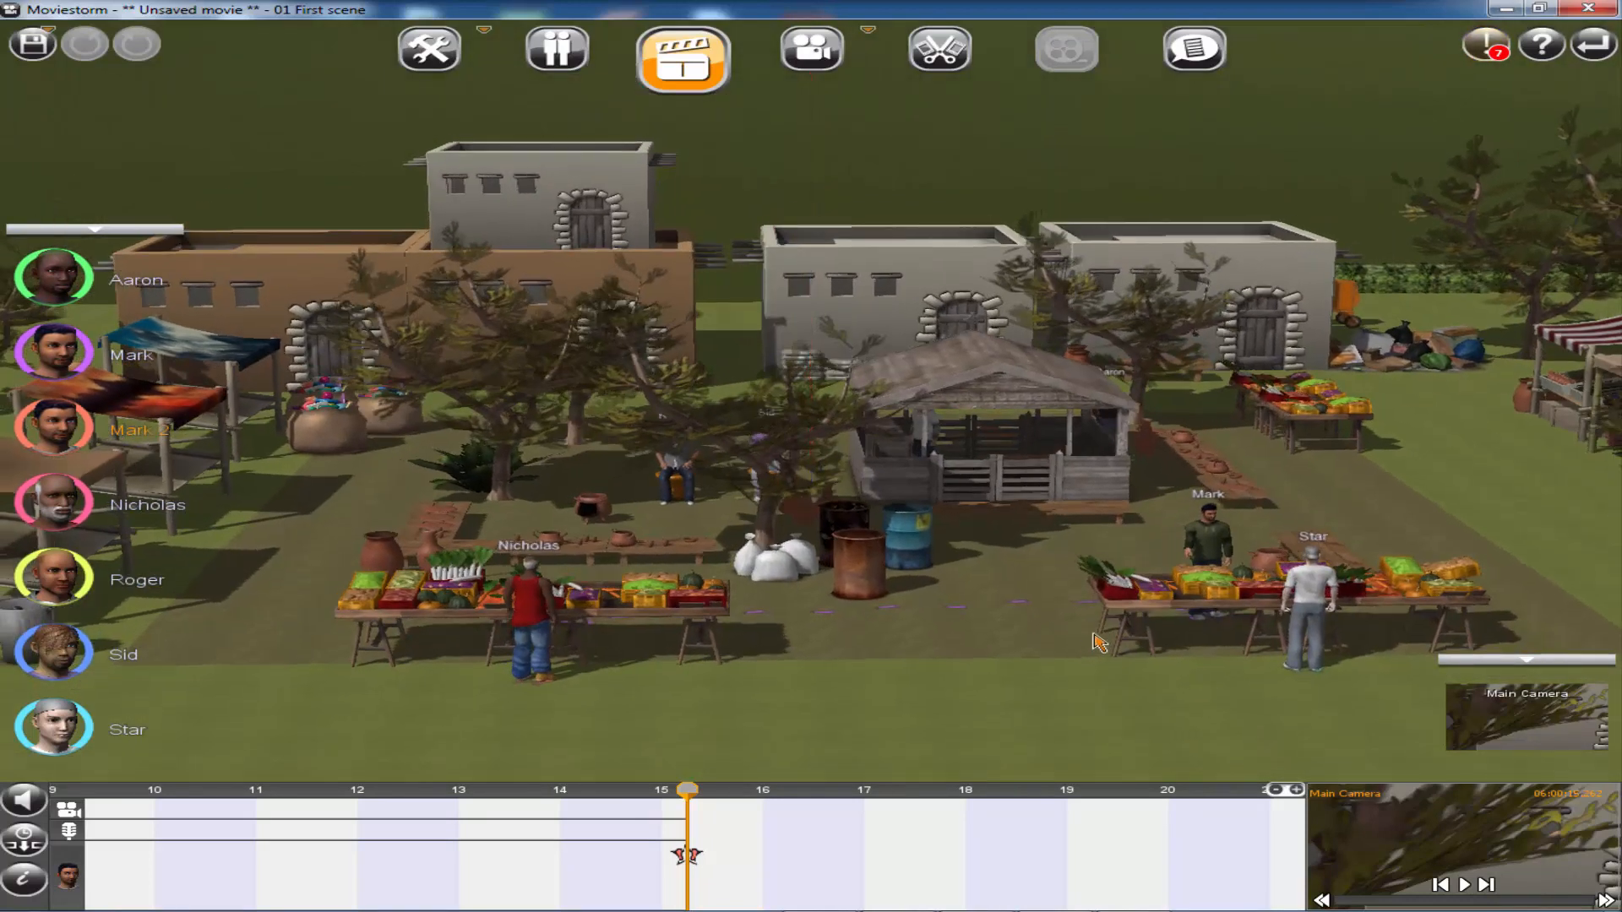
left_click_drag(1046, 610, 921, 602)
mouse_move(1036, 627)
right_mouse_down()
mouse_move(970, 630)
mouse_move(1039, 615)
right_mouse_up()
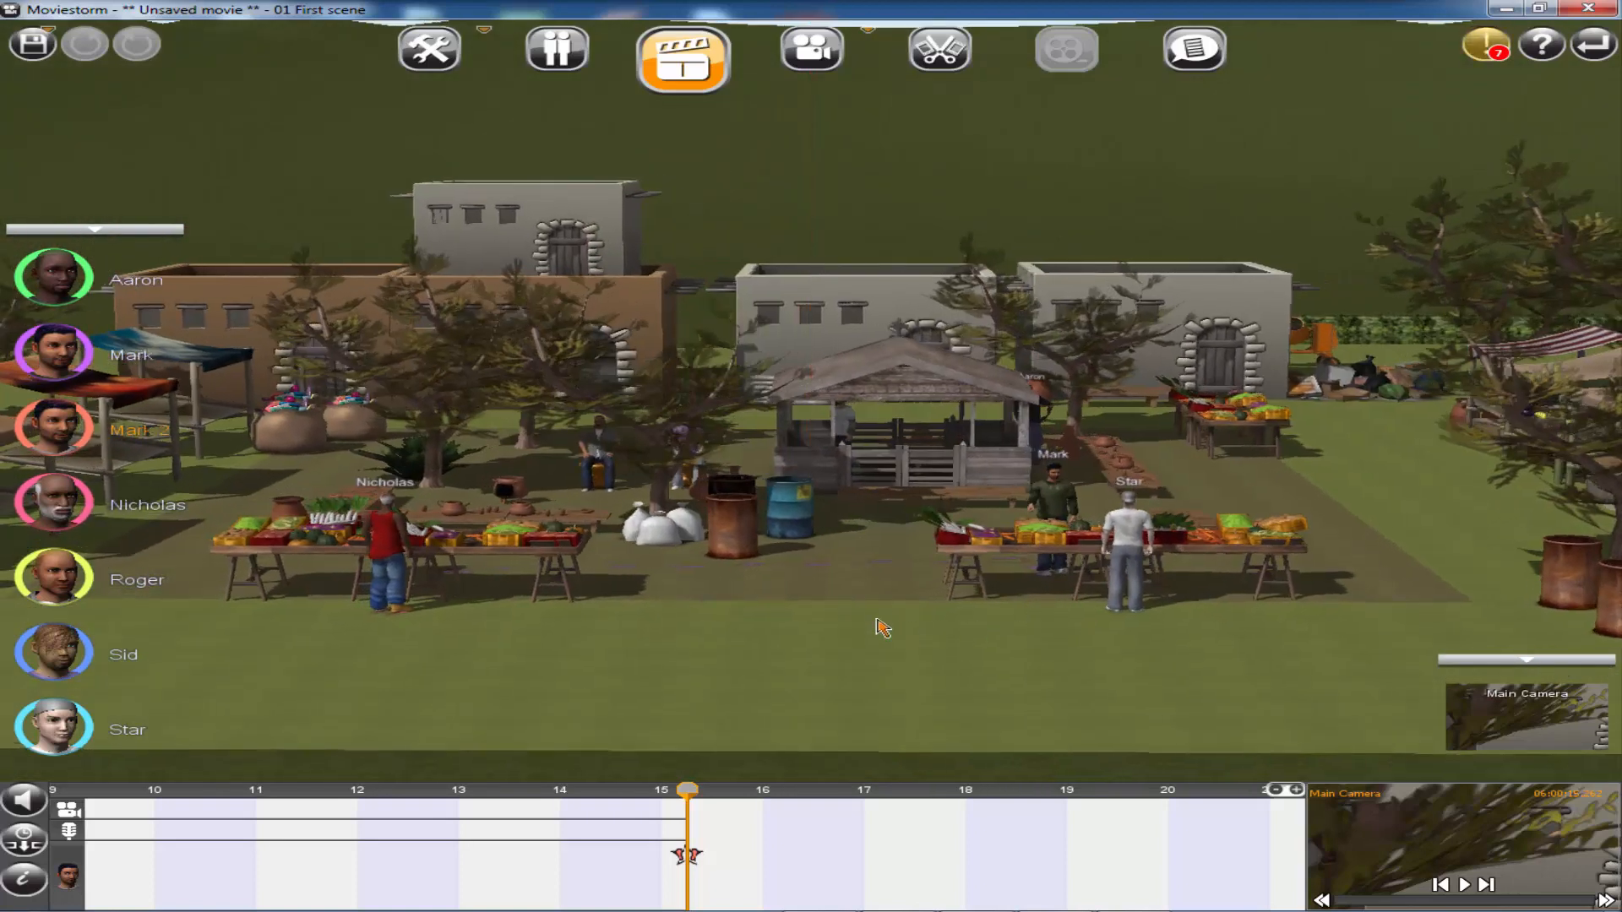
left_click_drag(876, 626, 978, 698)
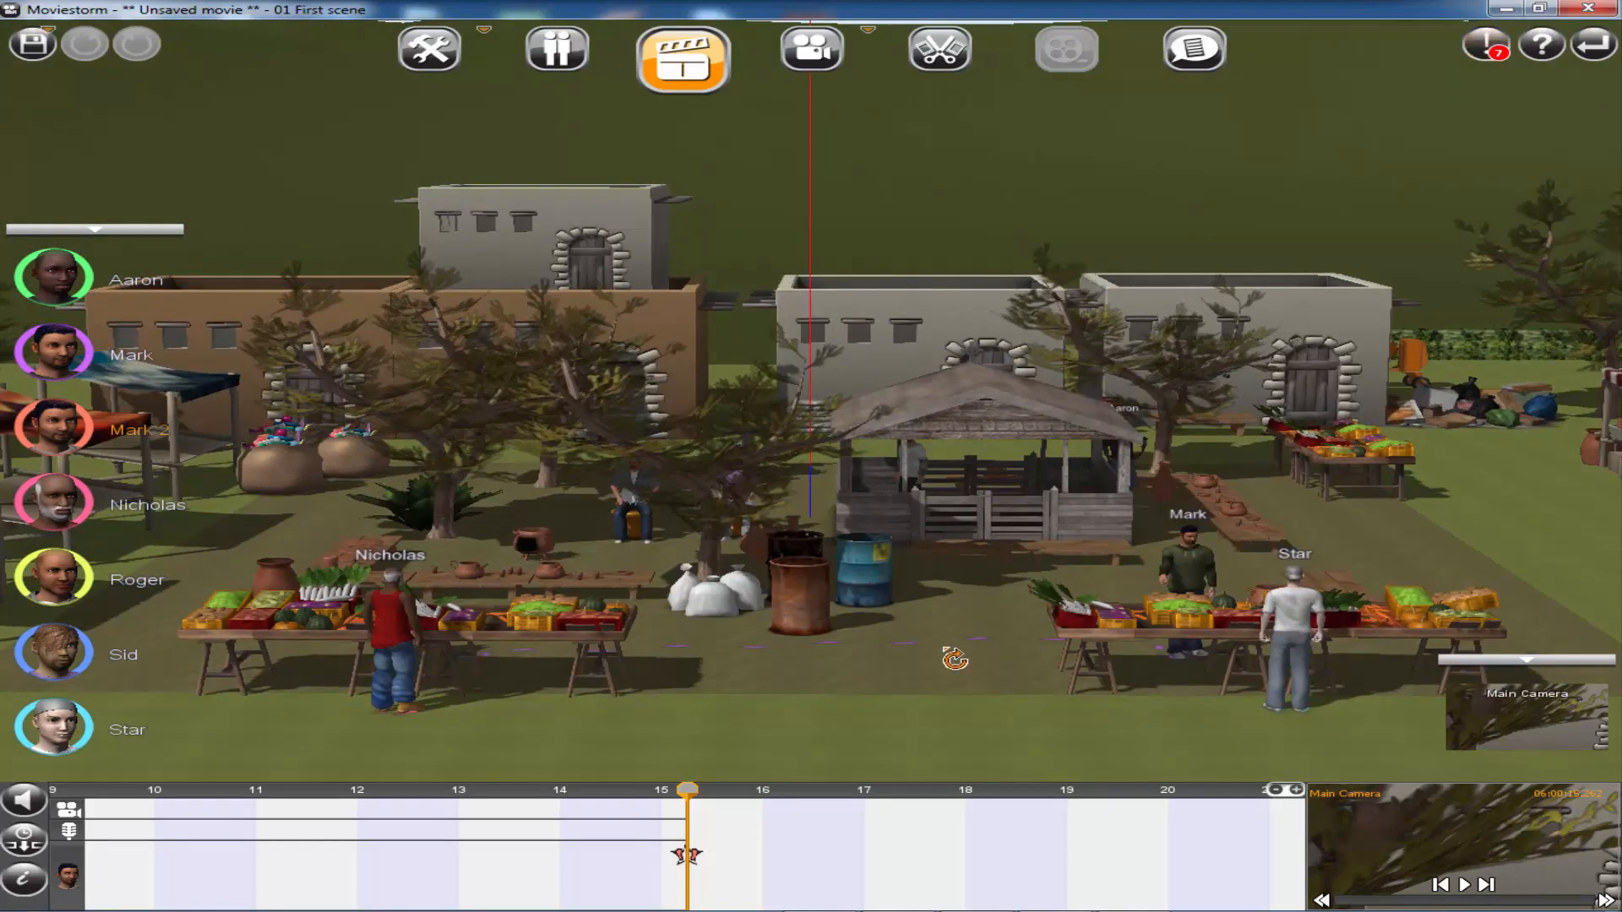
- Play the scene from the start of the timeline, watching the characters' actions from the stools' side and the front
right_click_drag(955, 693, 1094, 691)
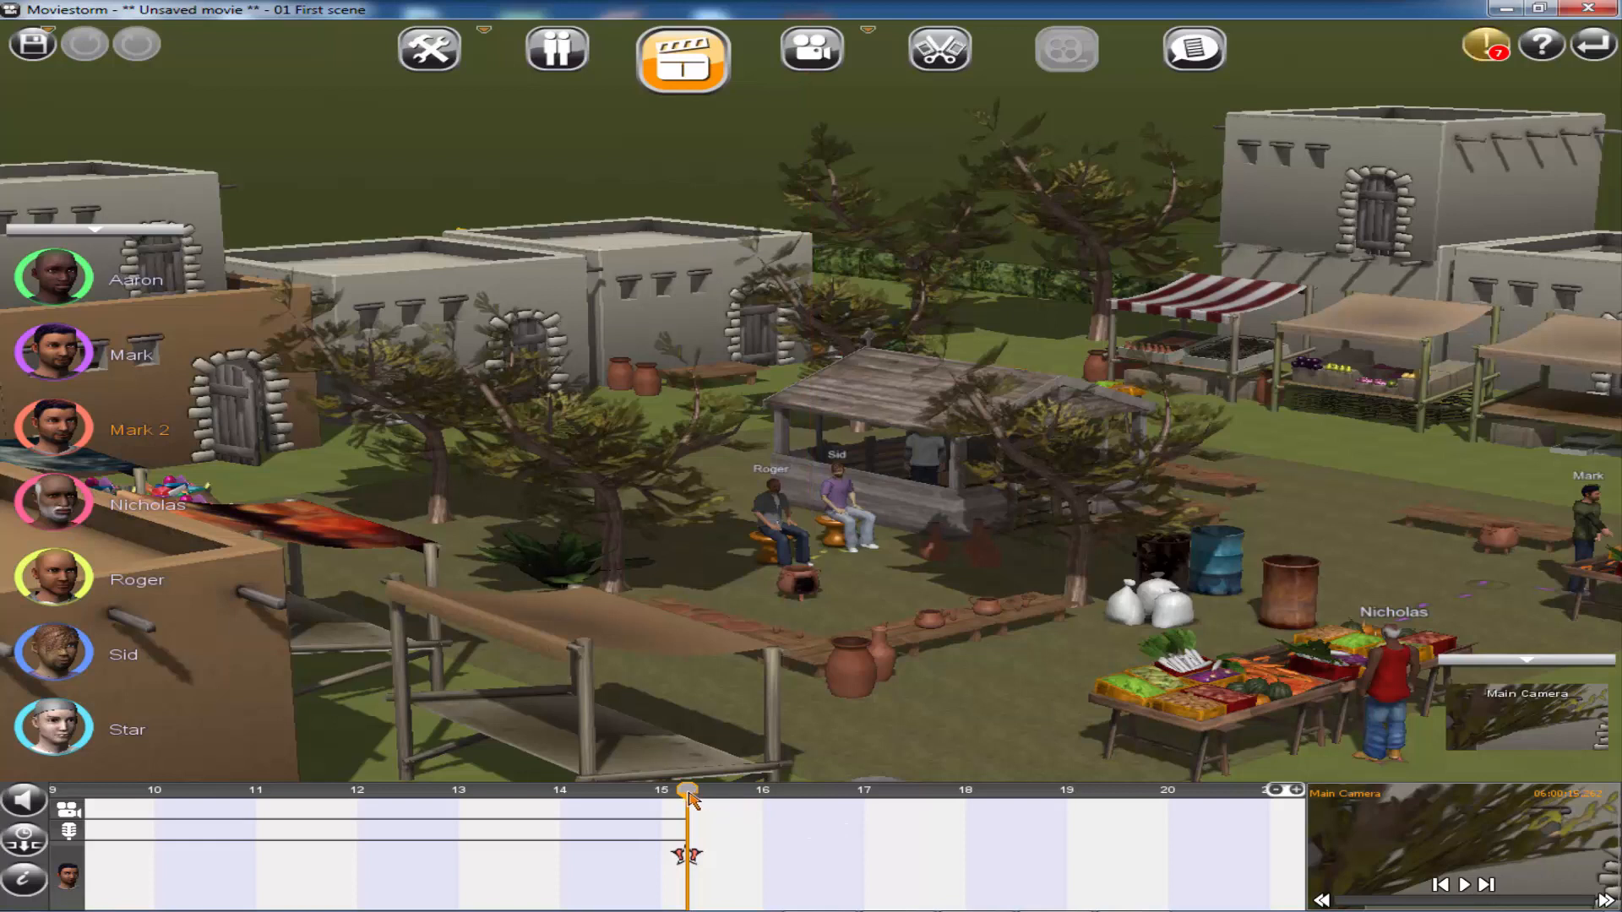
left_click_drag(688, 793, 59, 849)
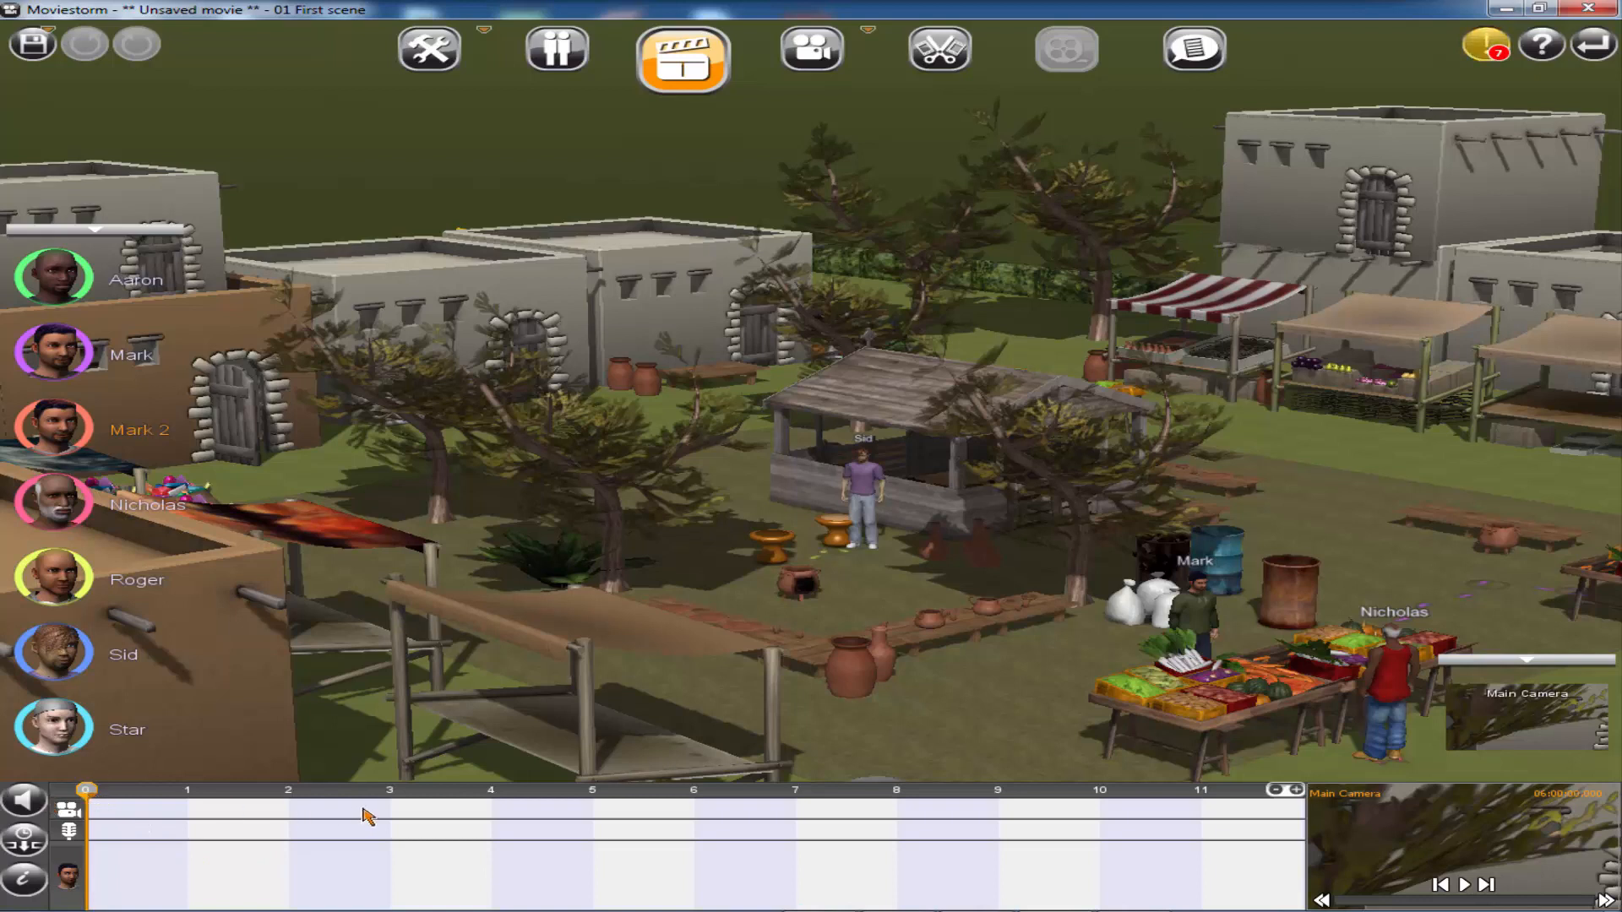
key("space")
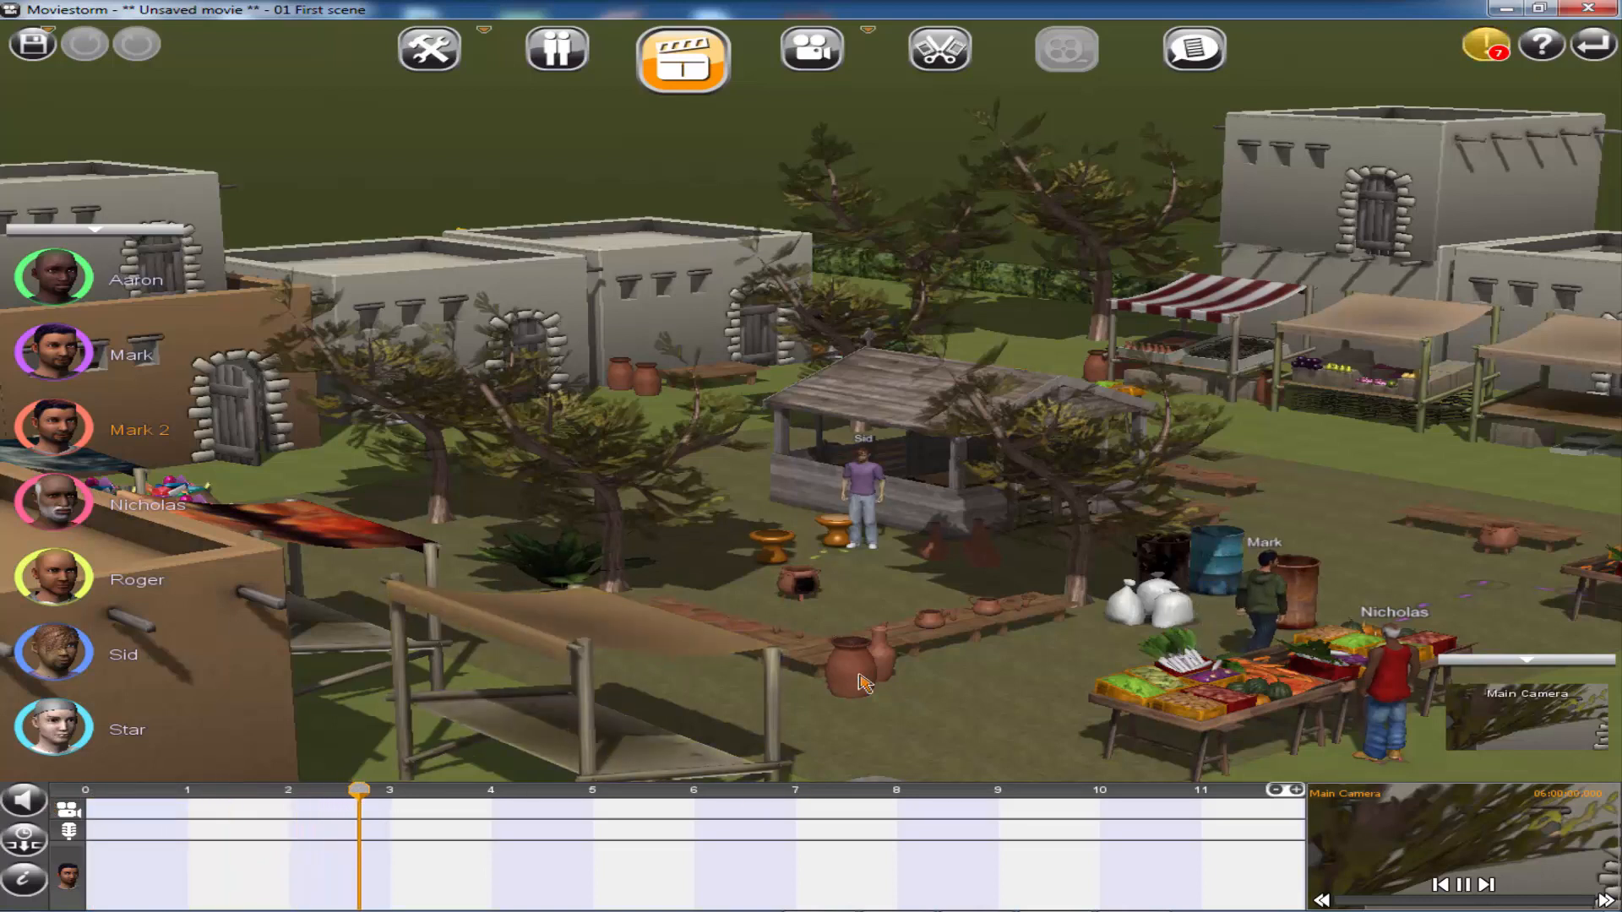
right_click_drag(907, 711, 910, 621)
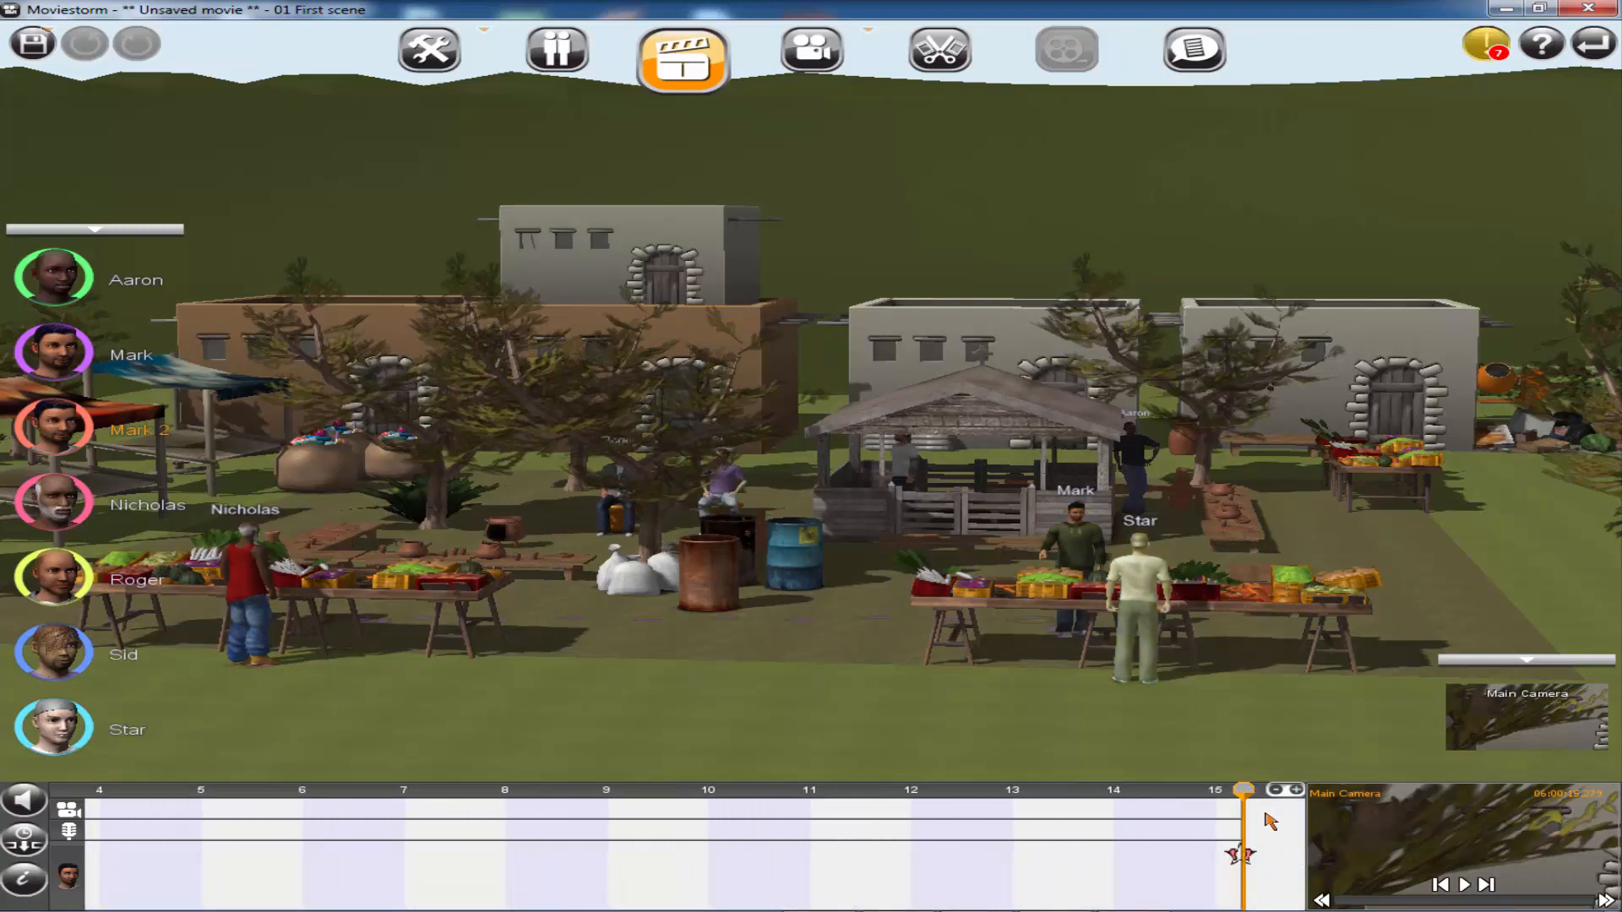
- Set the current time to about 15.3 seconds, at the newest character's markers on the timeline
left_click_drag(1244, 791, 1231, 795)
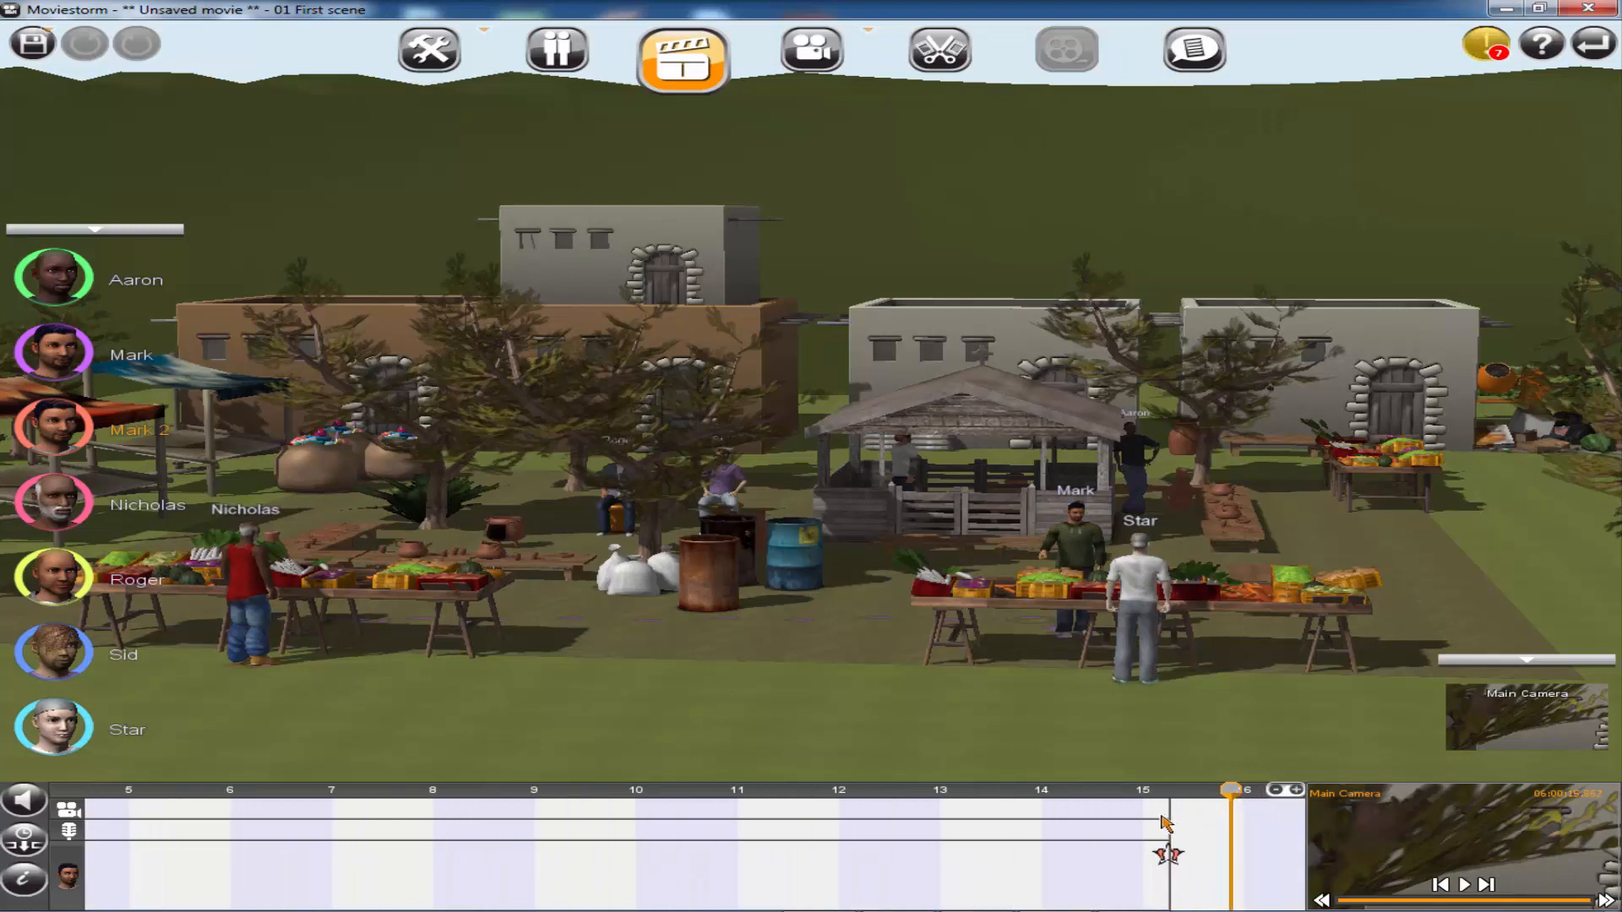
left_click(1164, 823)
left_click(1172, 818)
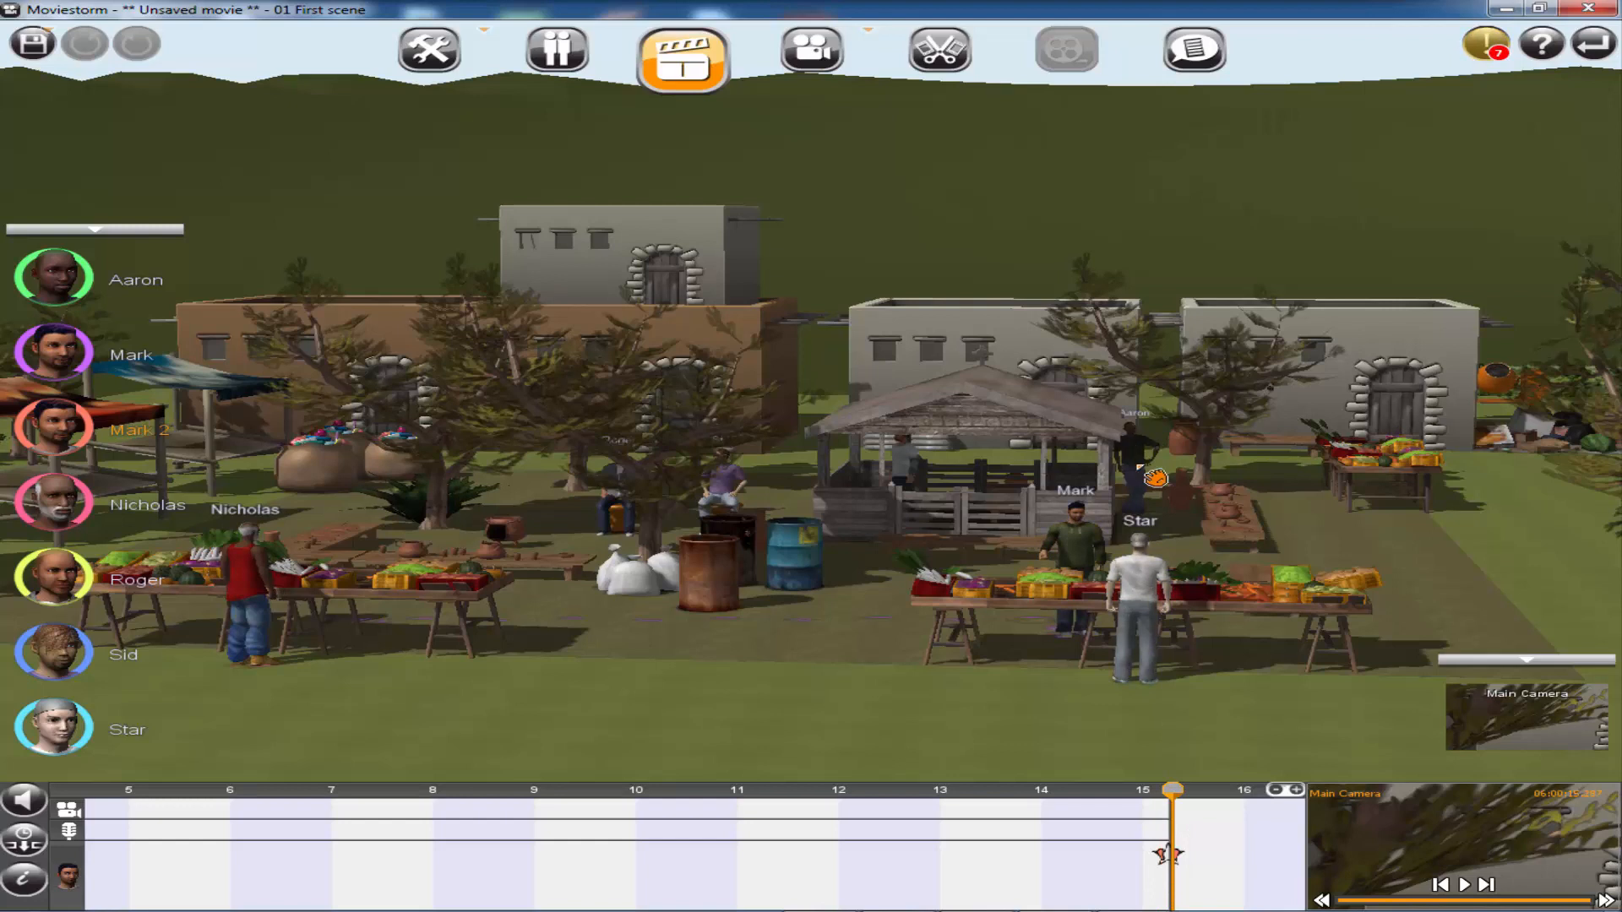
- Inspect the finished market square at this moment from the front, from farther back and from a raised angle
mouse_move(1160, 497)
right_mouse_down()
mouse_move(1149, 511)
mouse_move(1170, 467)
right_mouse_up()
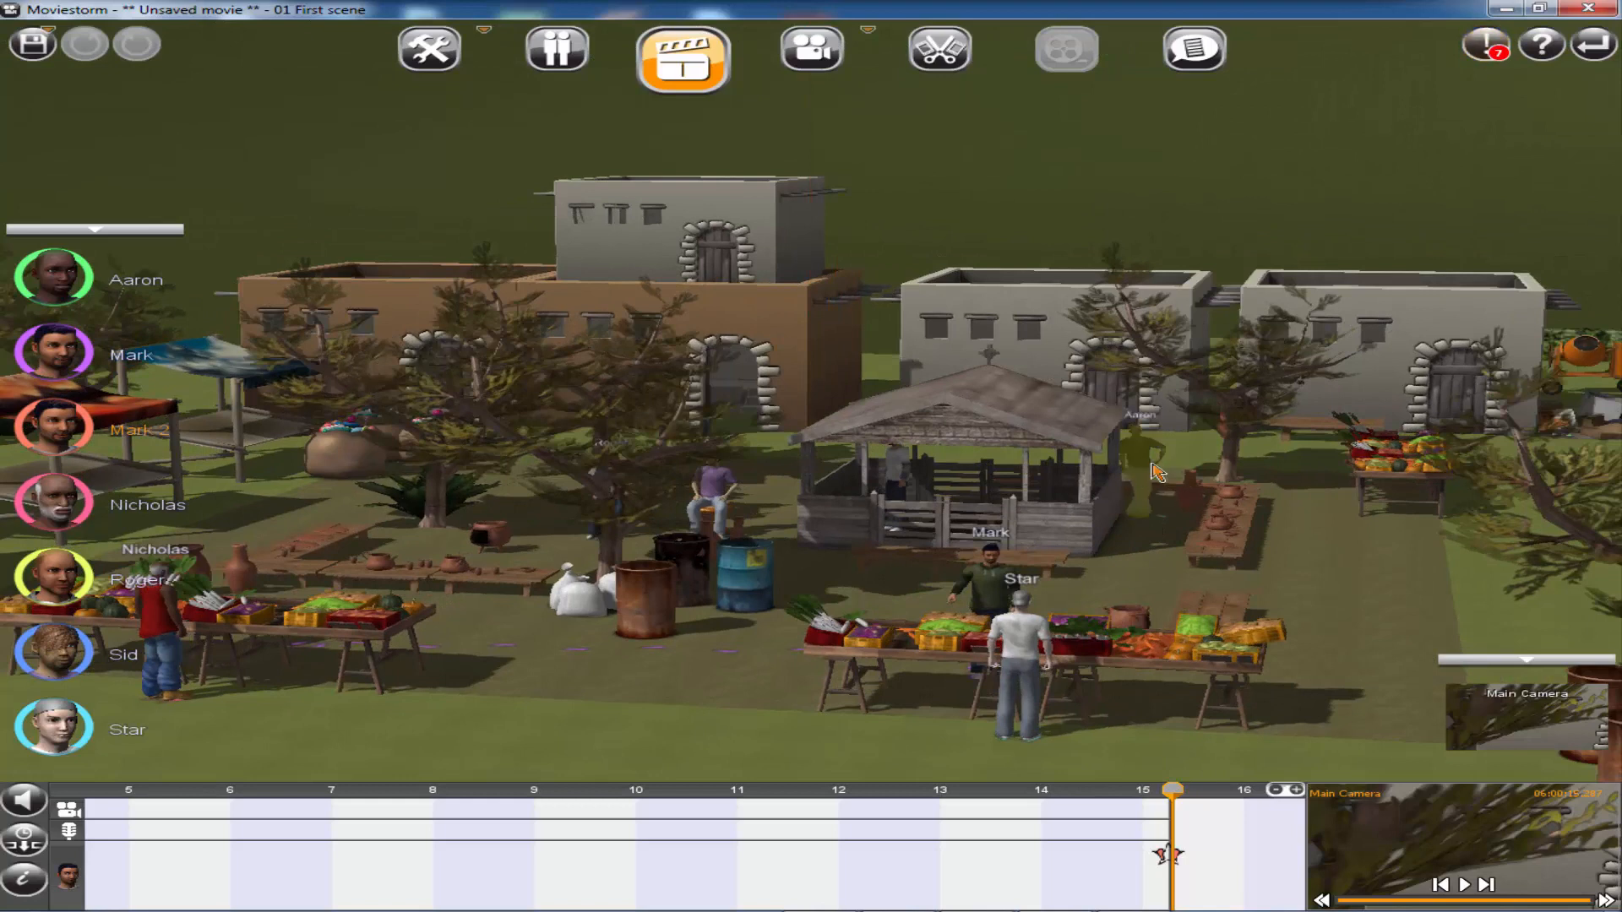
right_click_drag(969, 616, 933, 617)
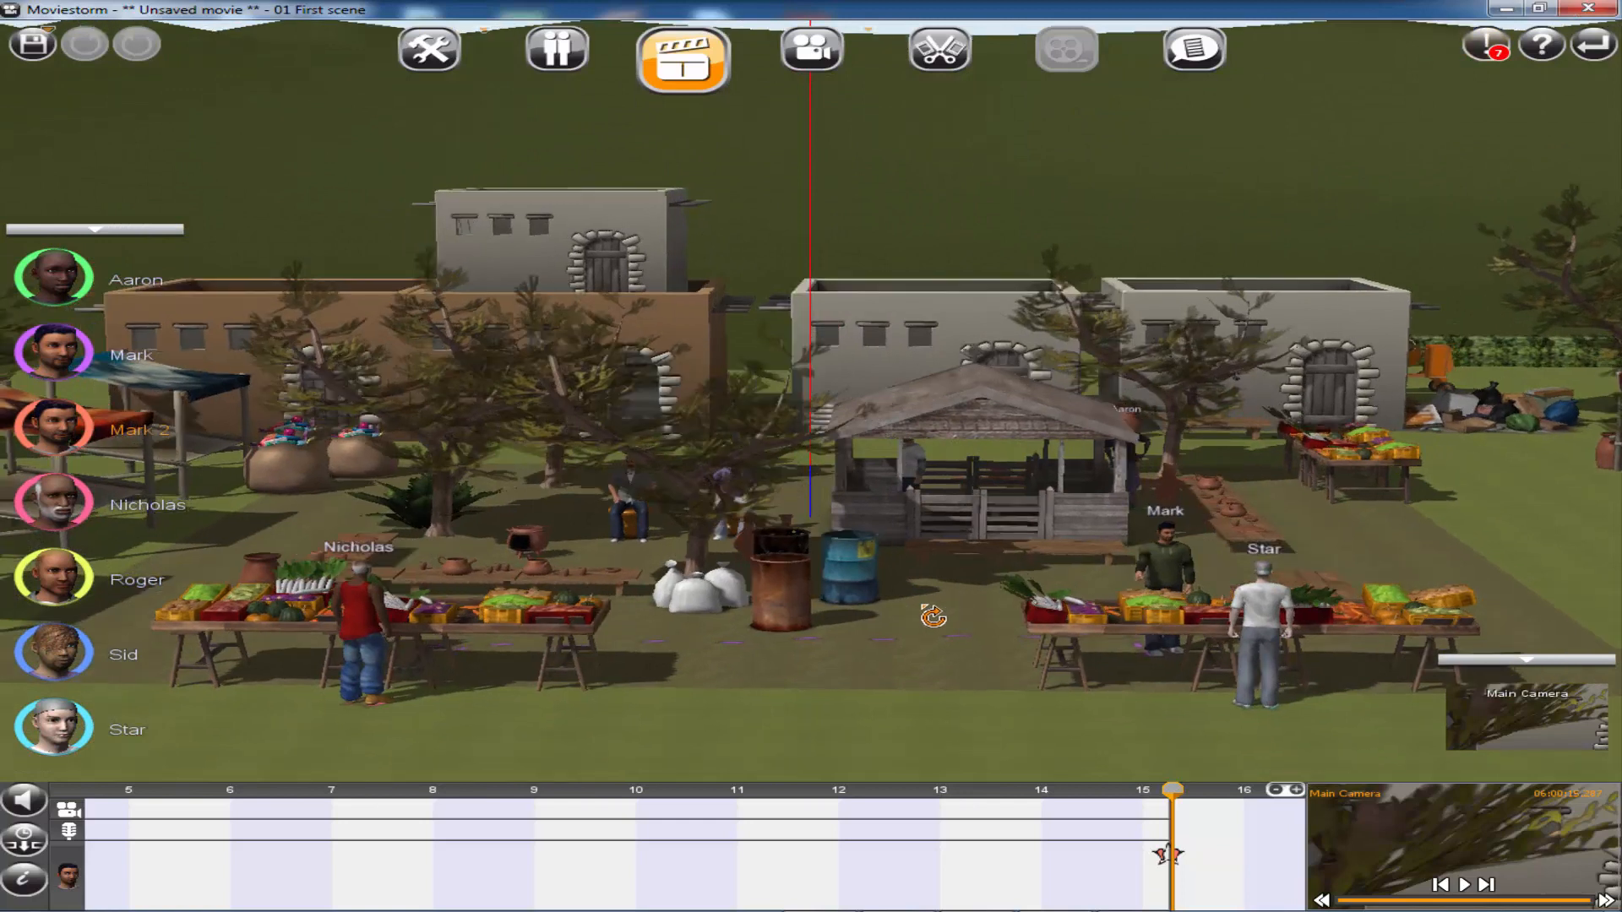
scroll(1005, 587, "down", 3)
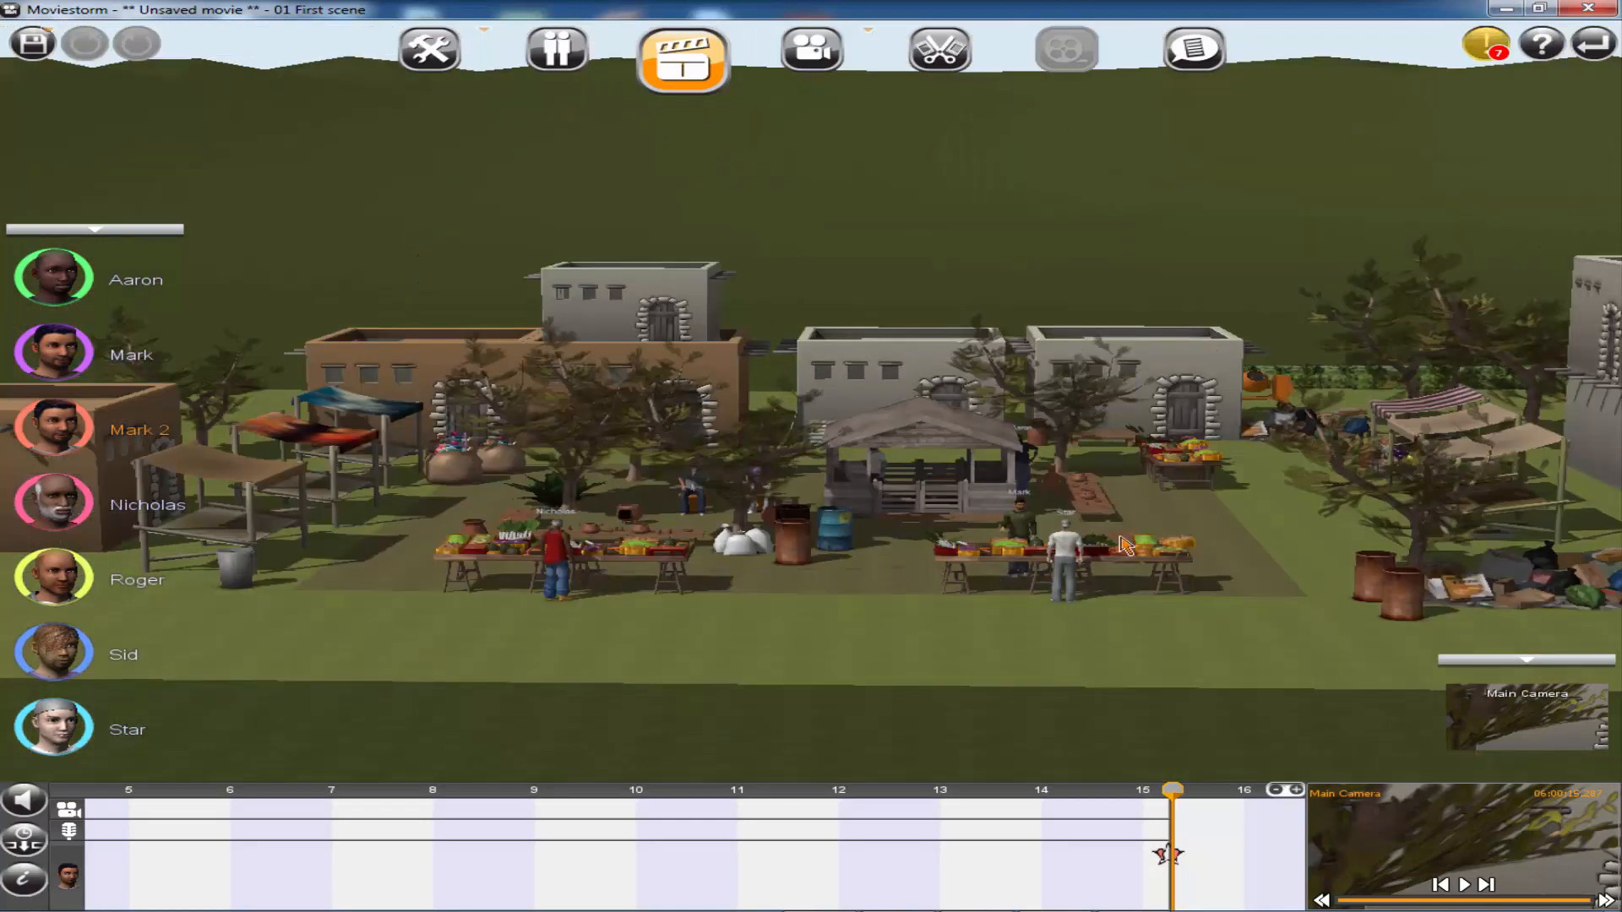
left_click_drag(1100, 568, 1103, 610)
right_click_drag(1104, 610, 1270, 630)
left_click_drag(1119, 532, 958, 493)
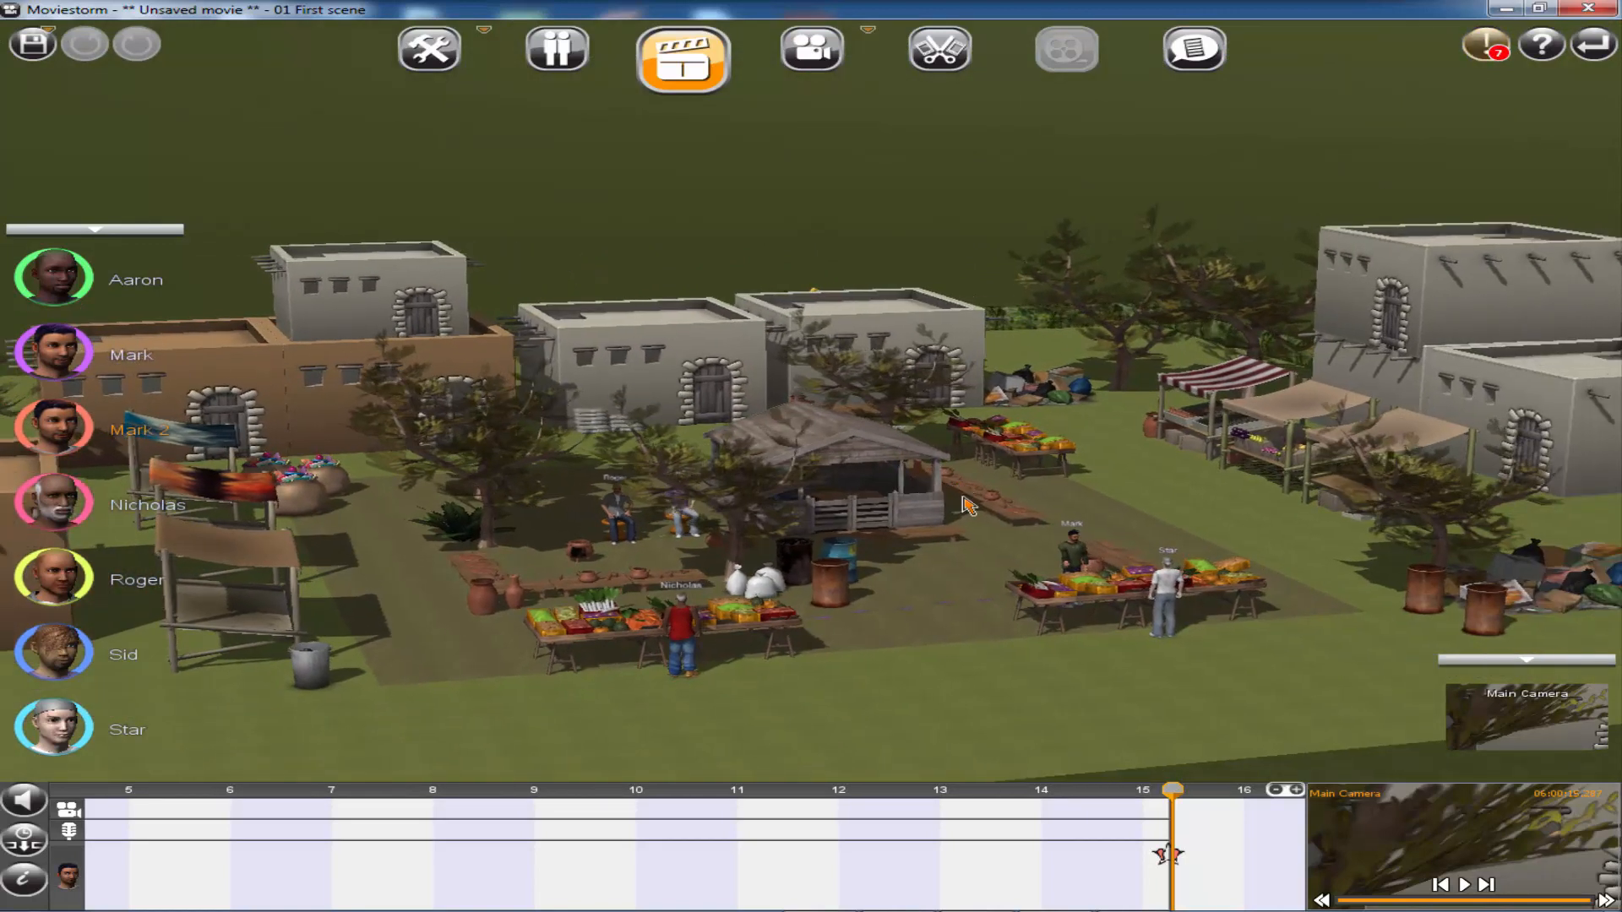
- Inspect the seated pair, the shed and the vegetable stall with its seller and customer up close from several sides
scroll(1056, 625, "up", 5)
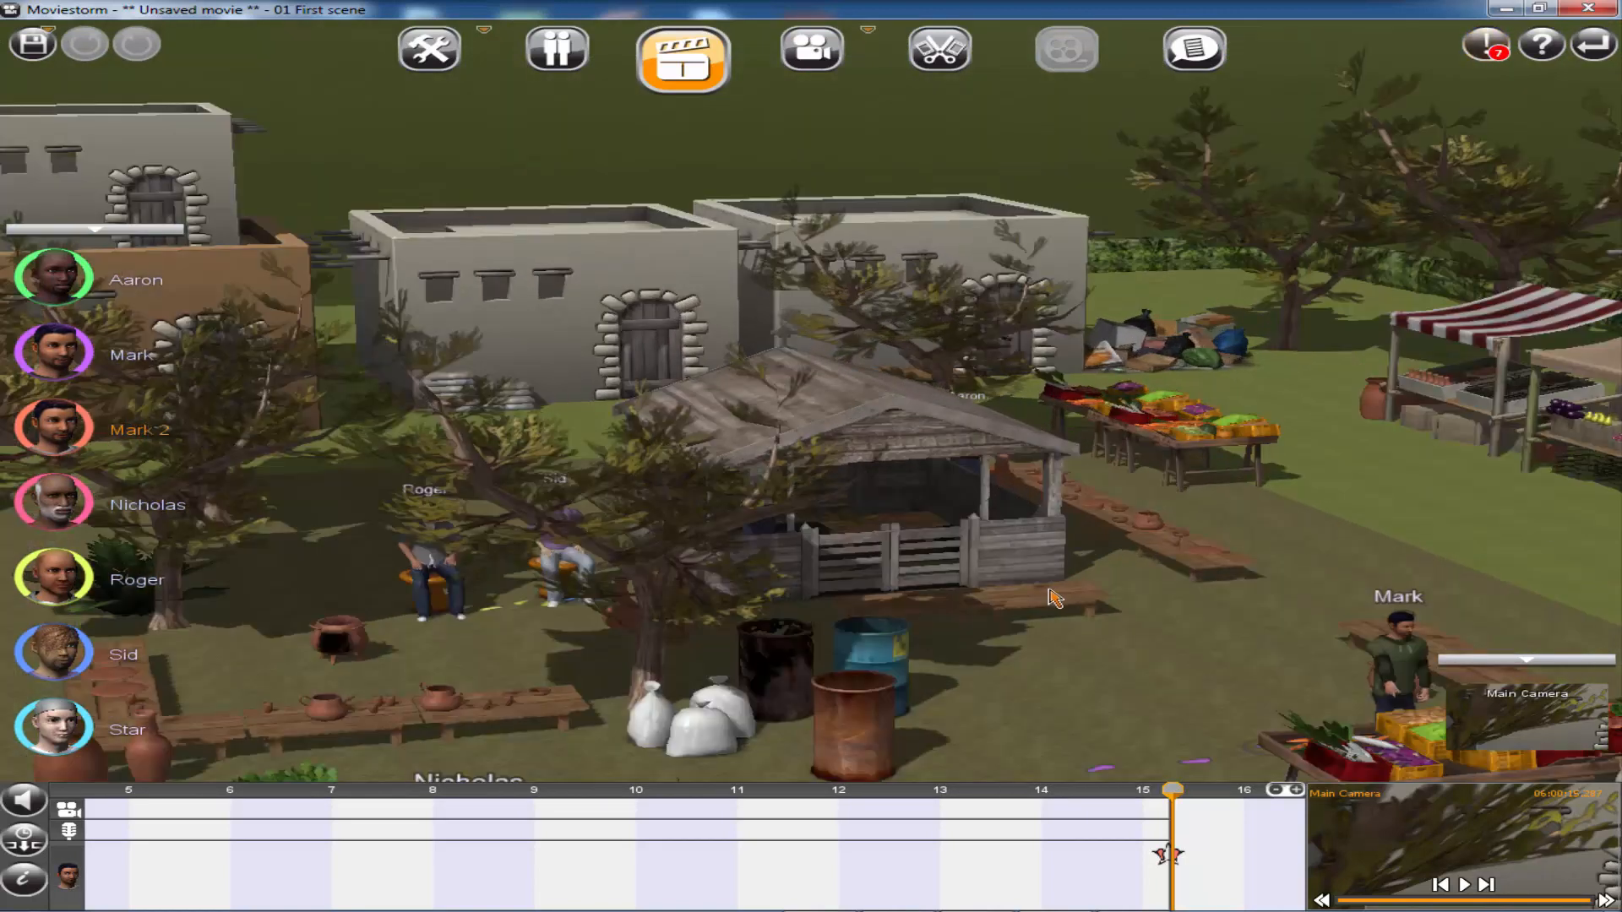
right_click_drag(1076, 617, 952, 610)
scroll(951, 668, "up", 4)
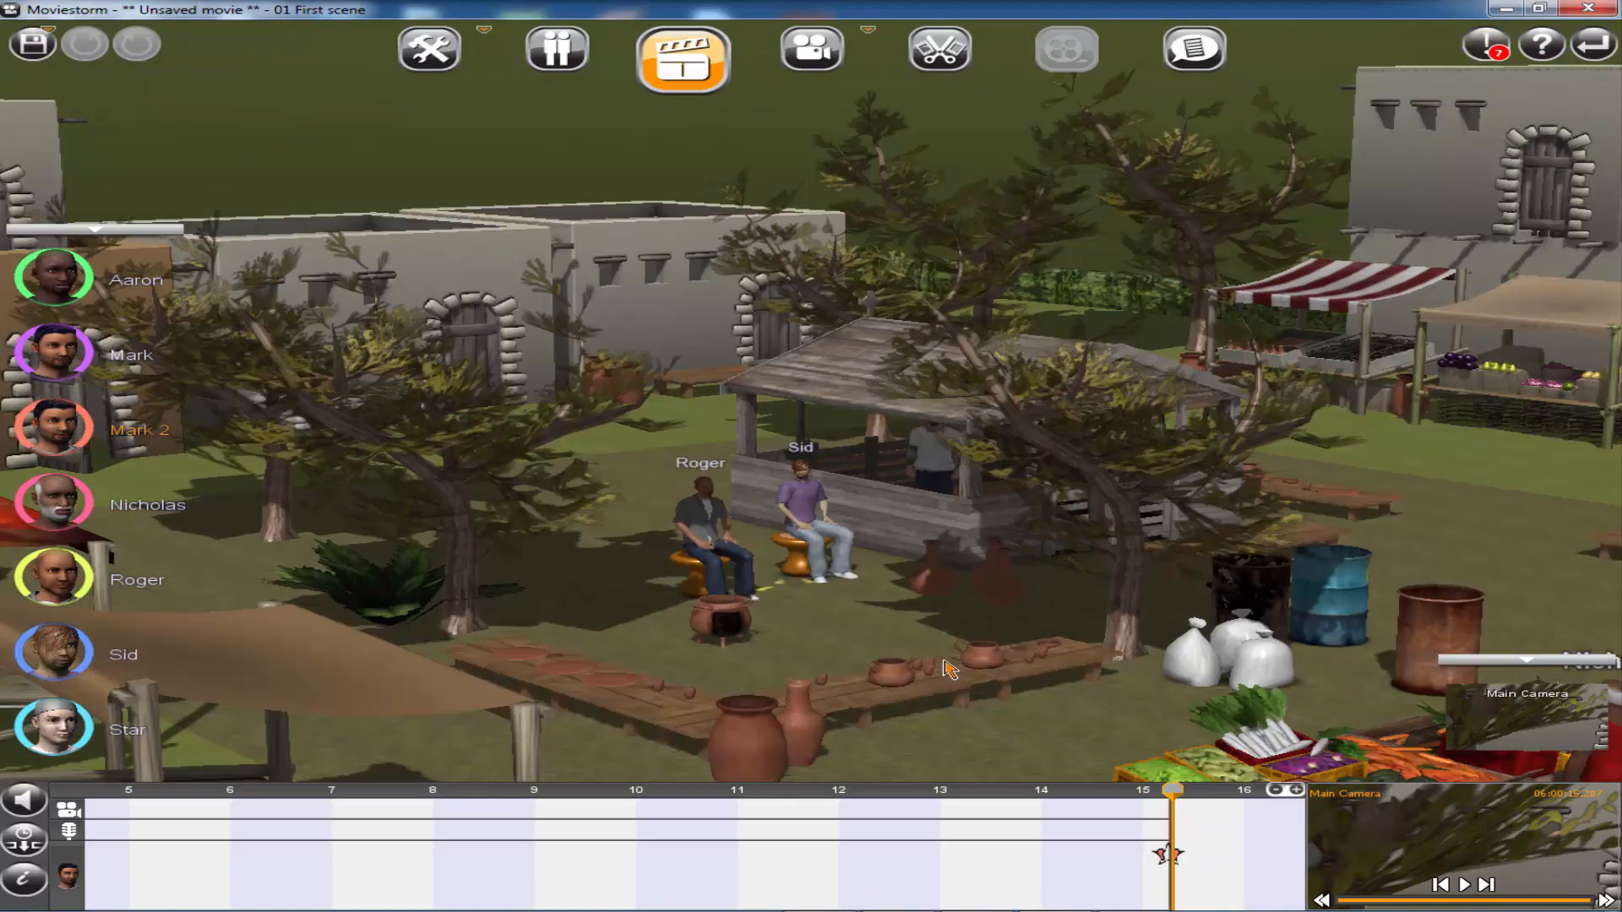
right_click_drag(972, 647, 784, 622)
scroll(995, 619, "down", 3)
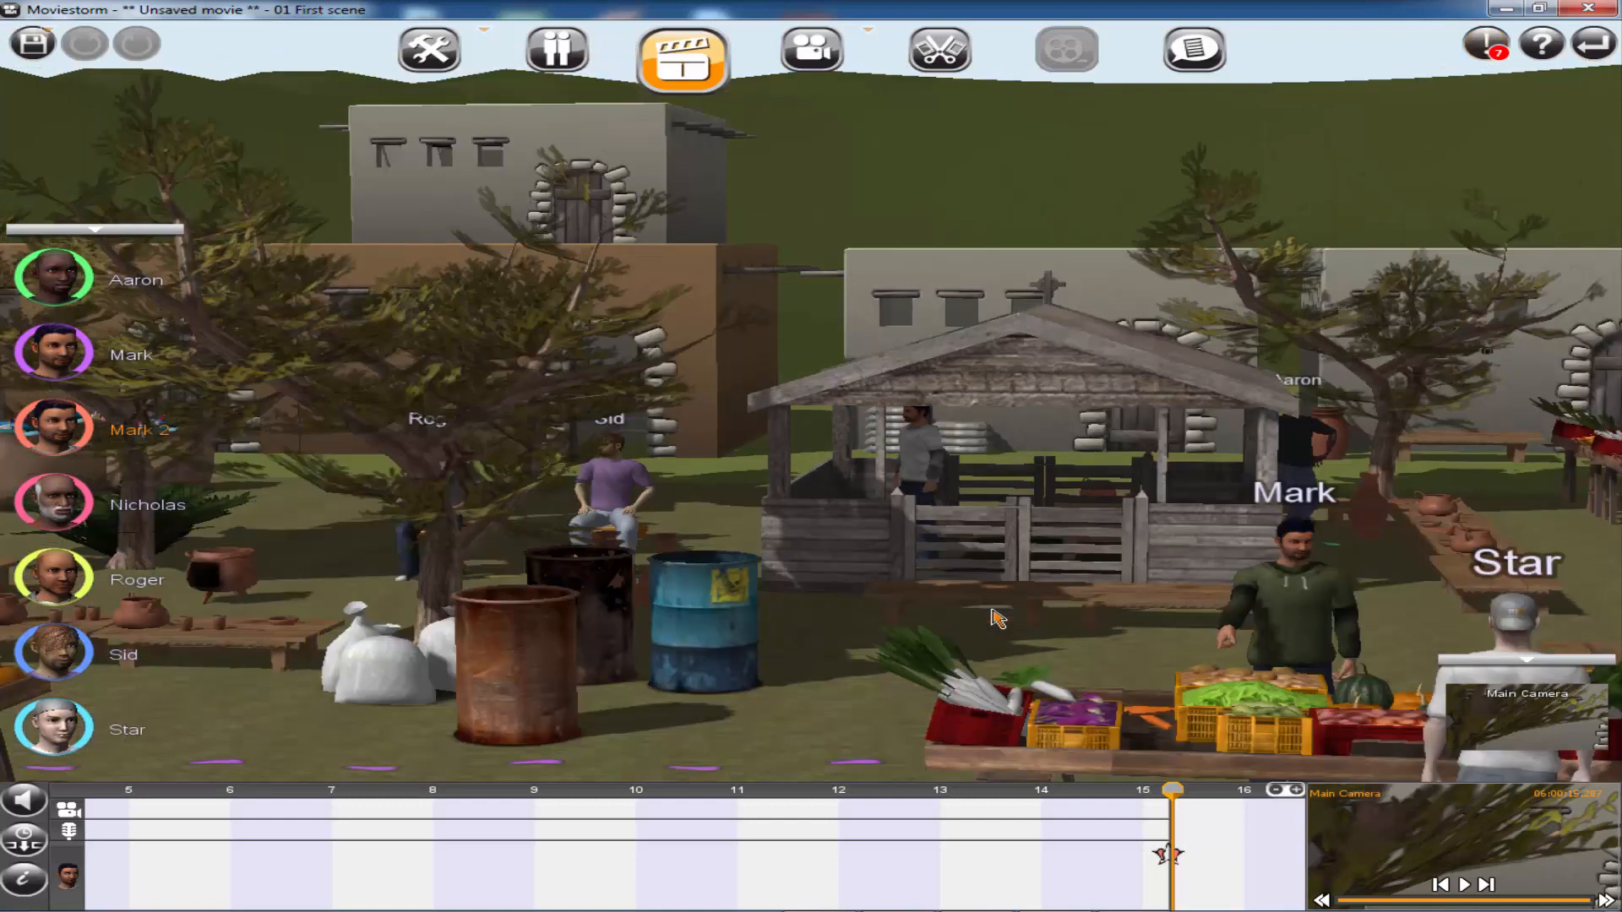
mouse_move(1077, 606)
right_mouse_down()
mouse_move(992, 610)
mouse_move(1007, 625)
mouse_move(1077, 610)
right_mouse_up()
scroll(997, 603, "down", 2)
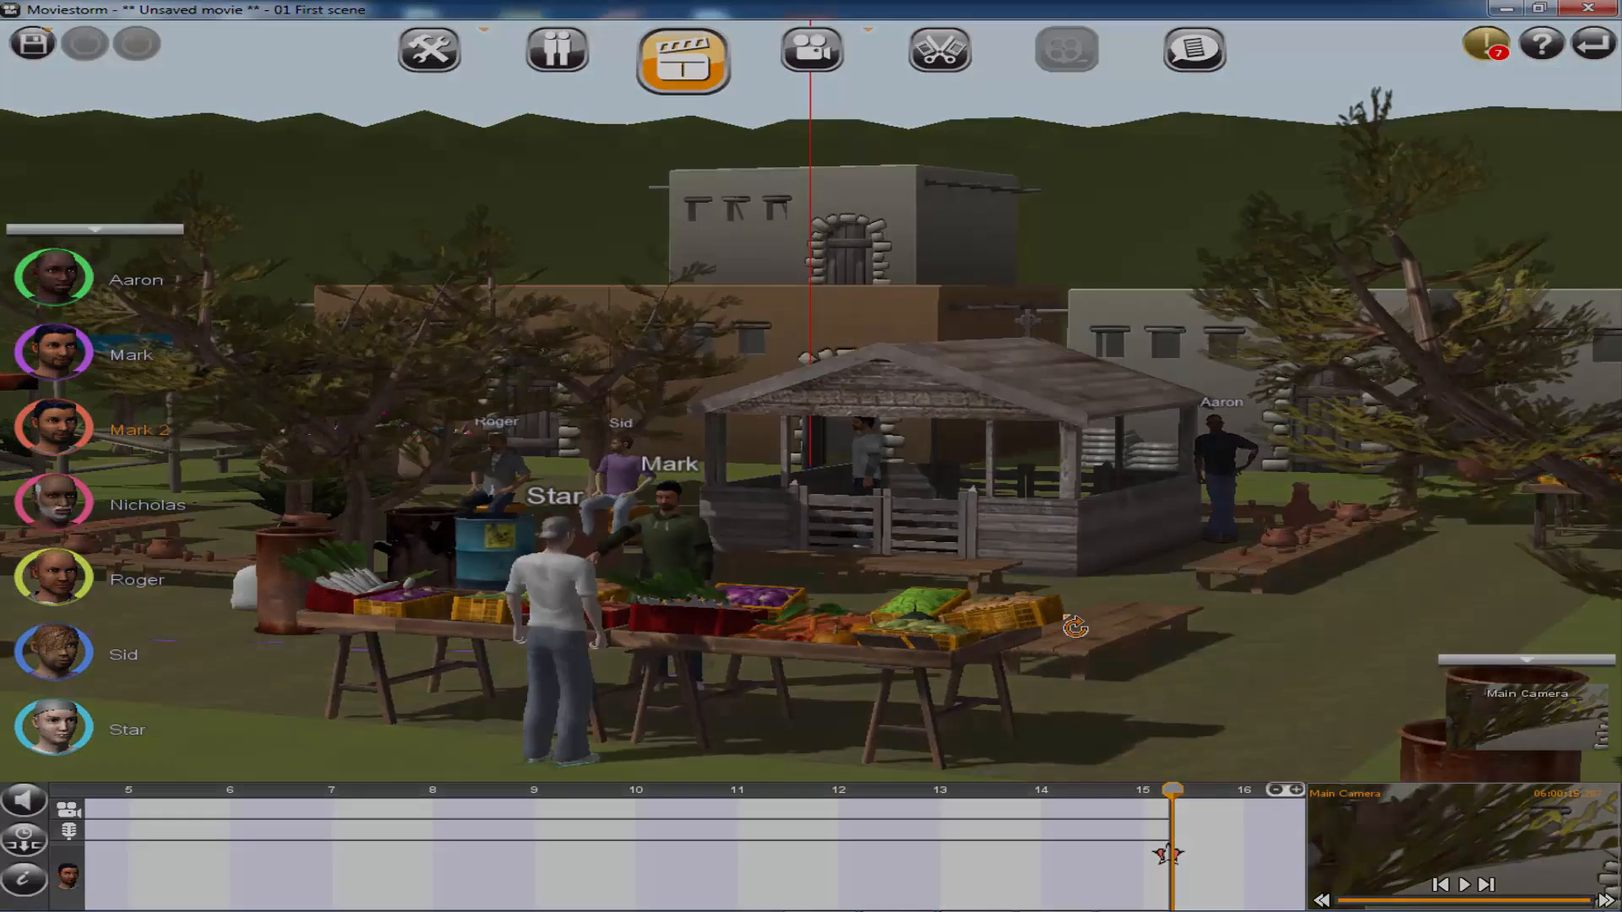